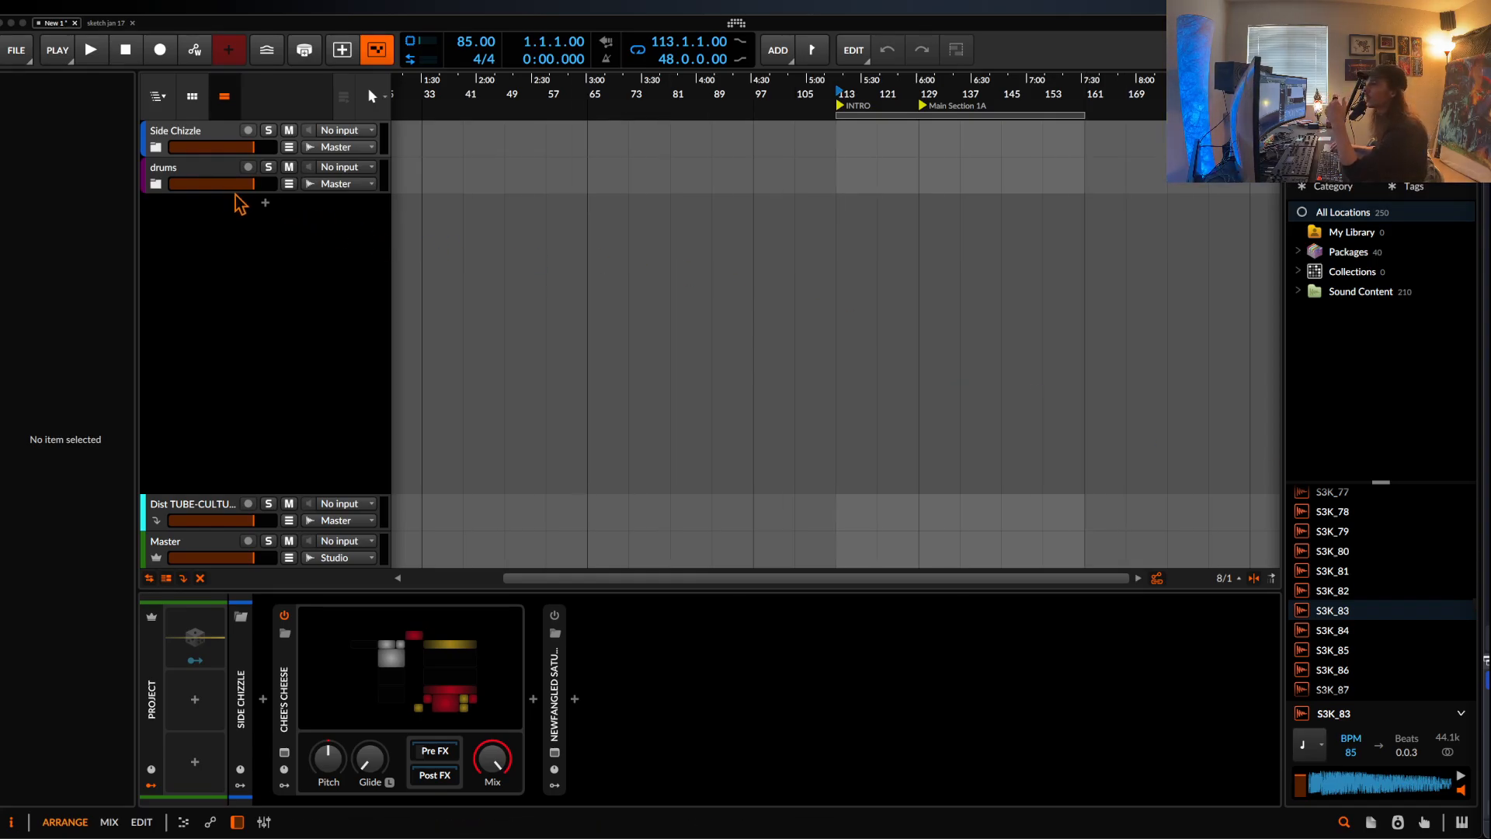
- Add an empty instrument track below the drums group and set the project tempo to 62 BPM
click(211, 174)
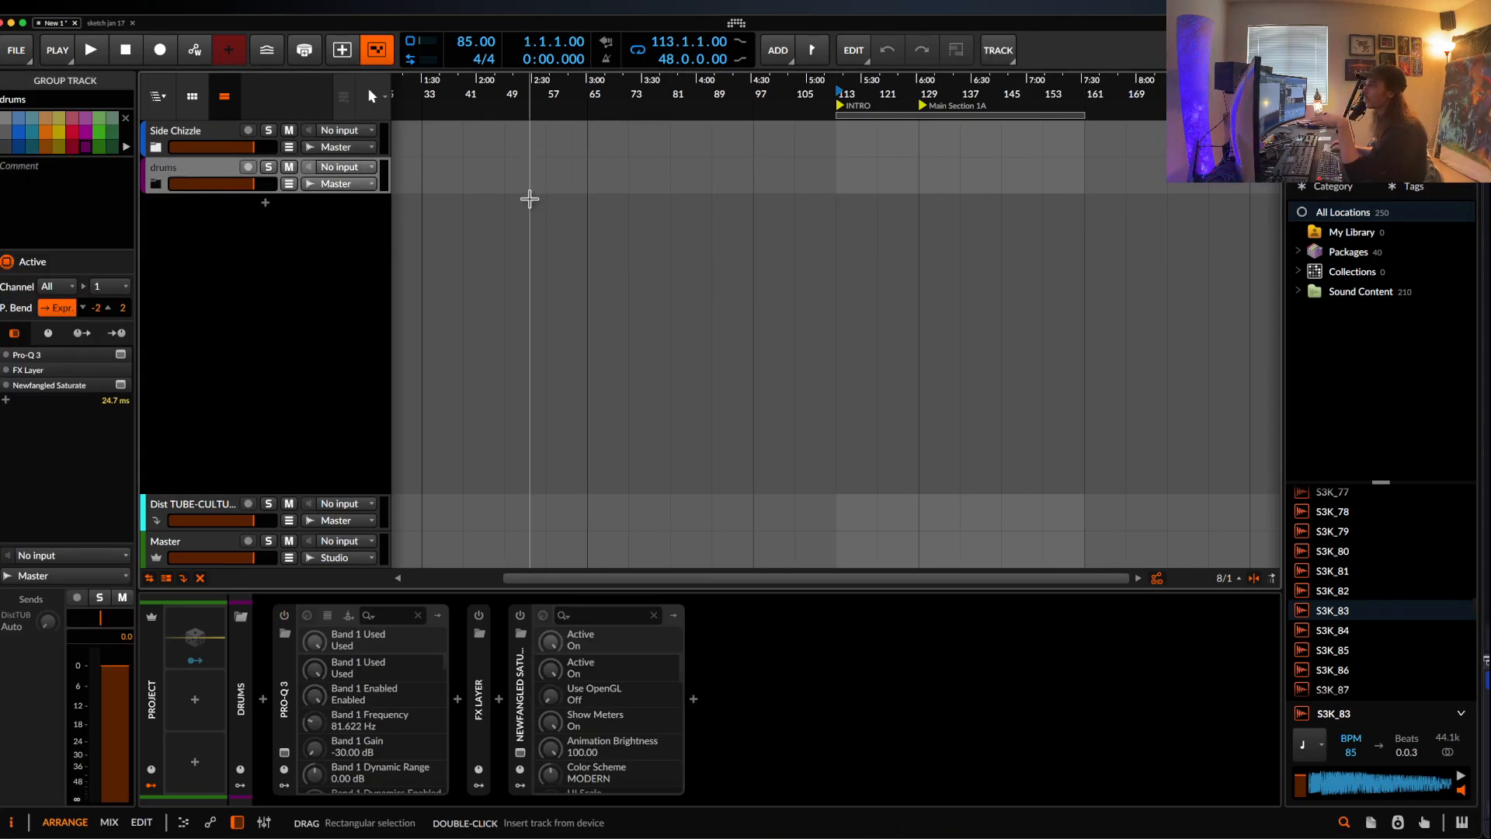
double_click(267, 209)
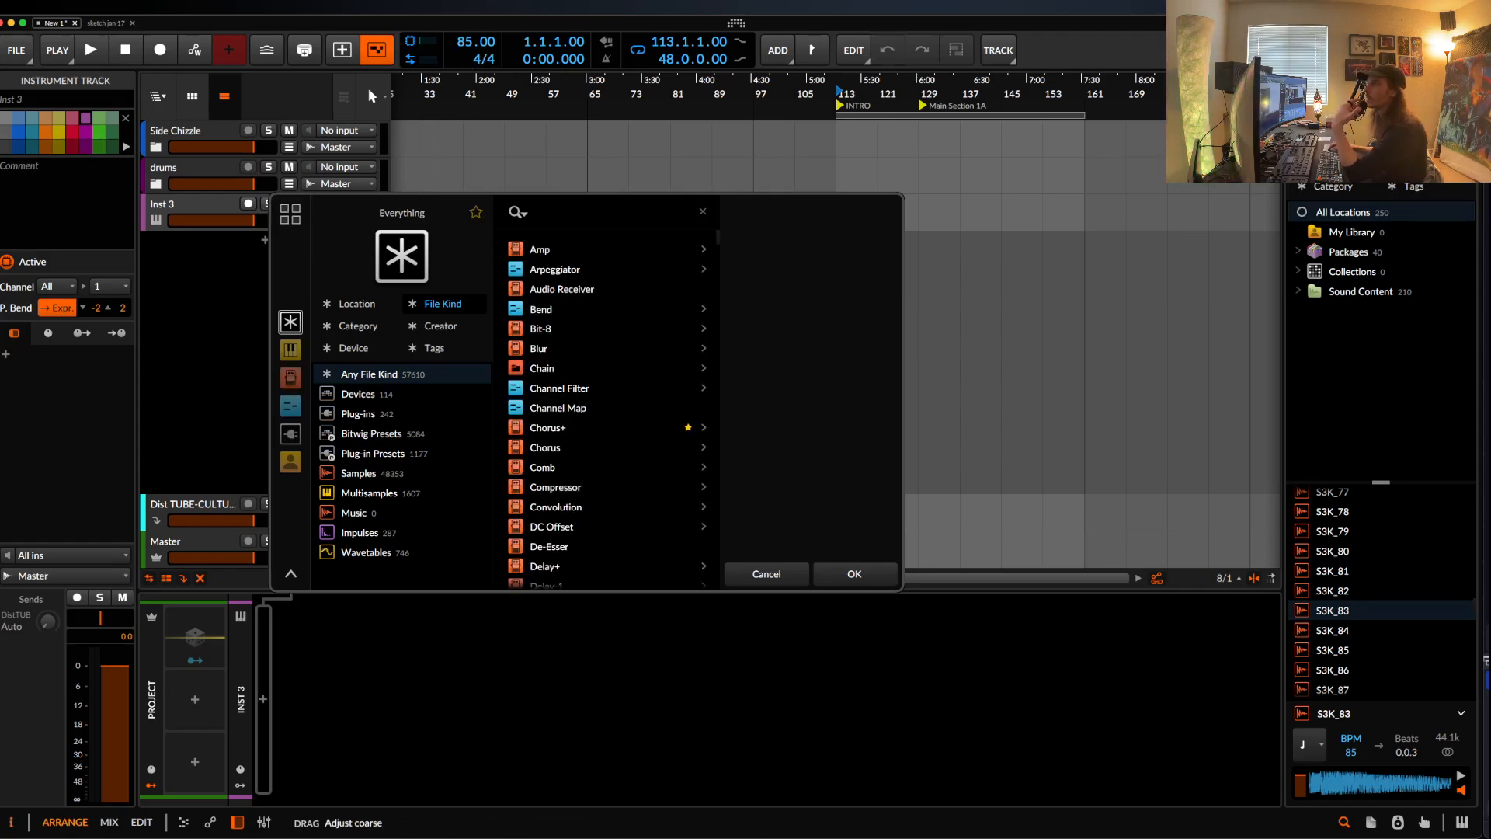
drag(476, 42, 475, 86)
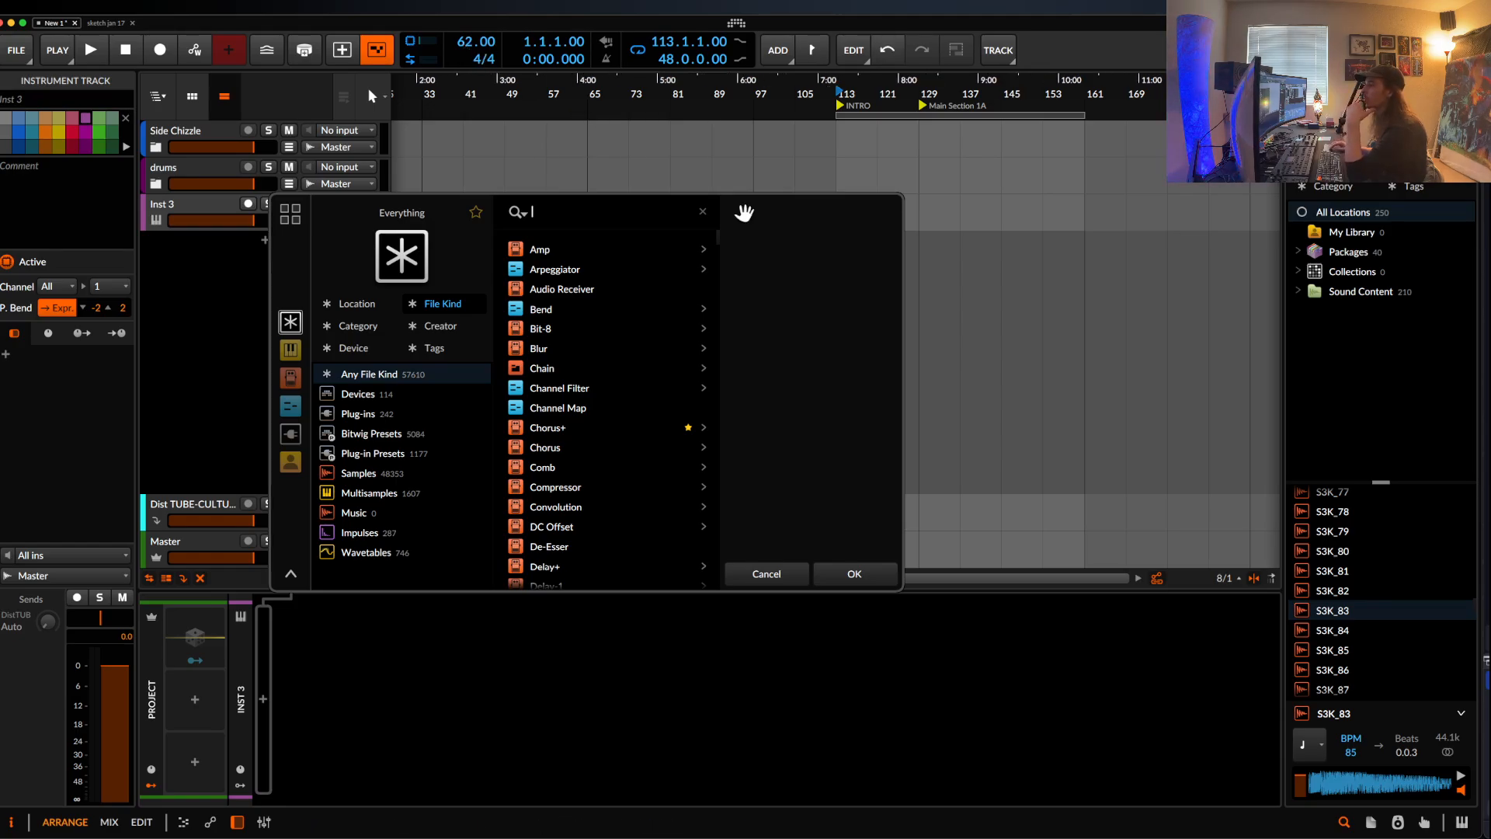
click(843, 573)
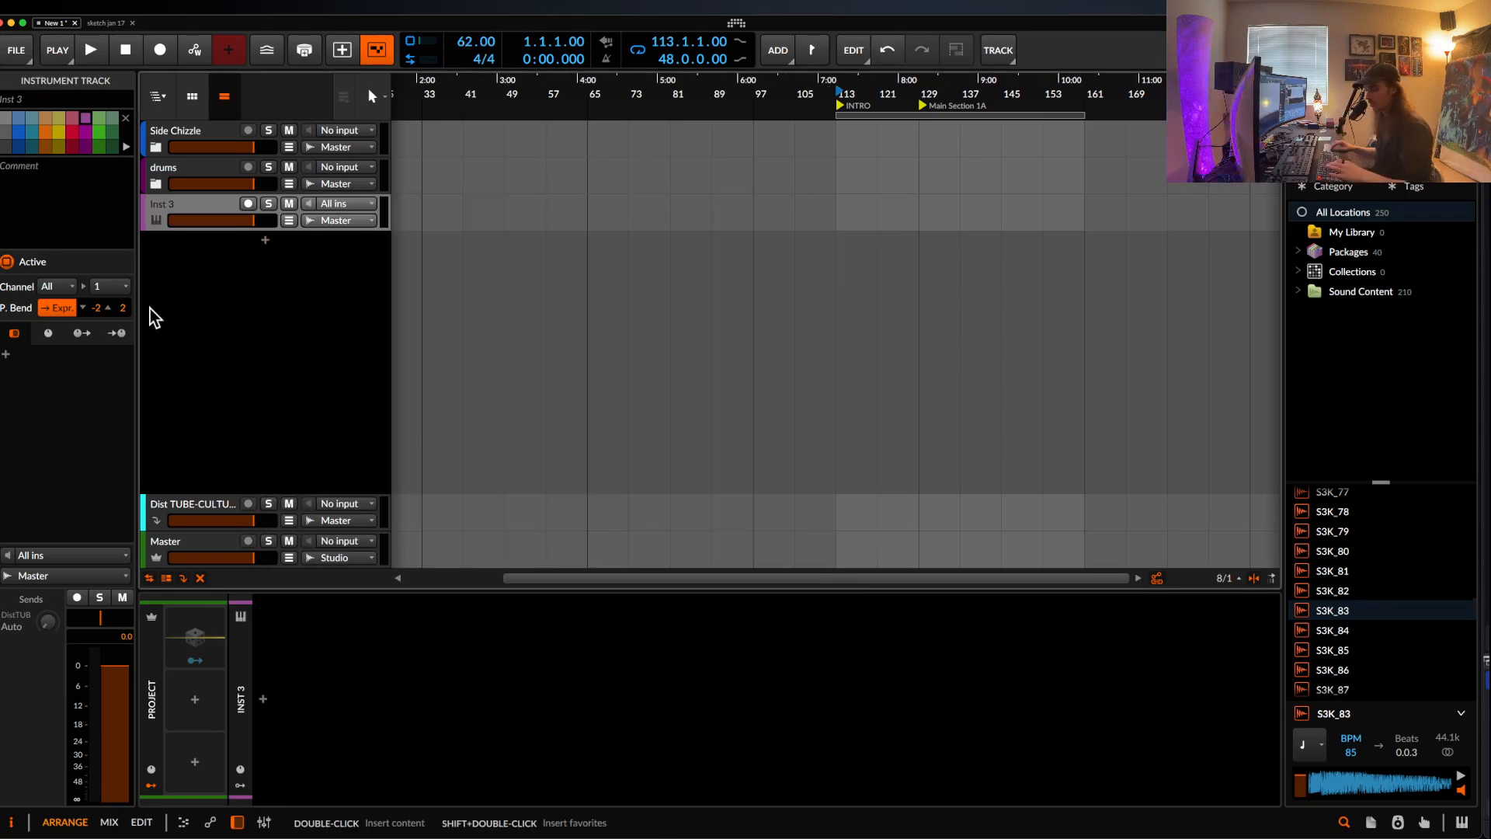
- Add an audio track below the instrument track and place the play start at bar 33
key(super+shift+t)
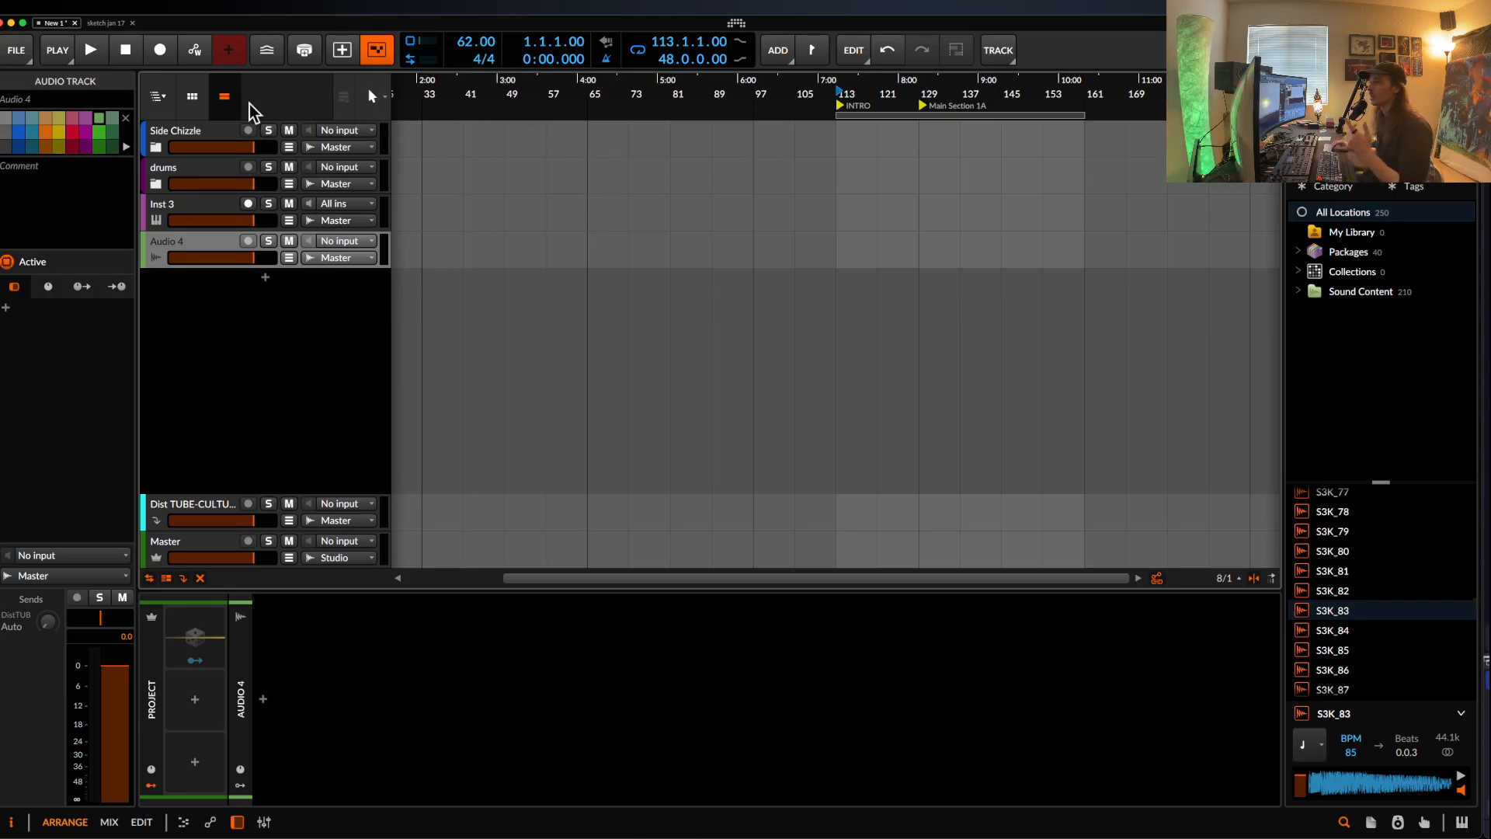
click(422, 256)
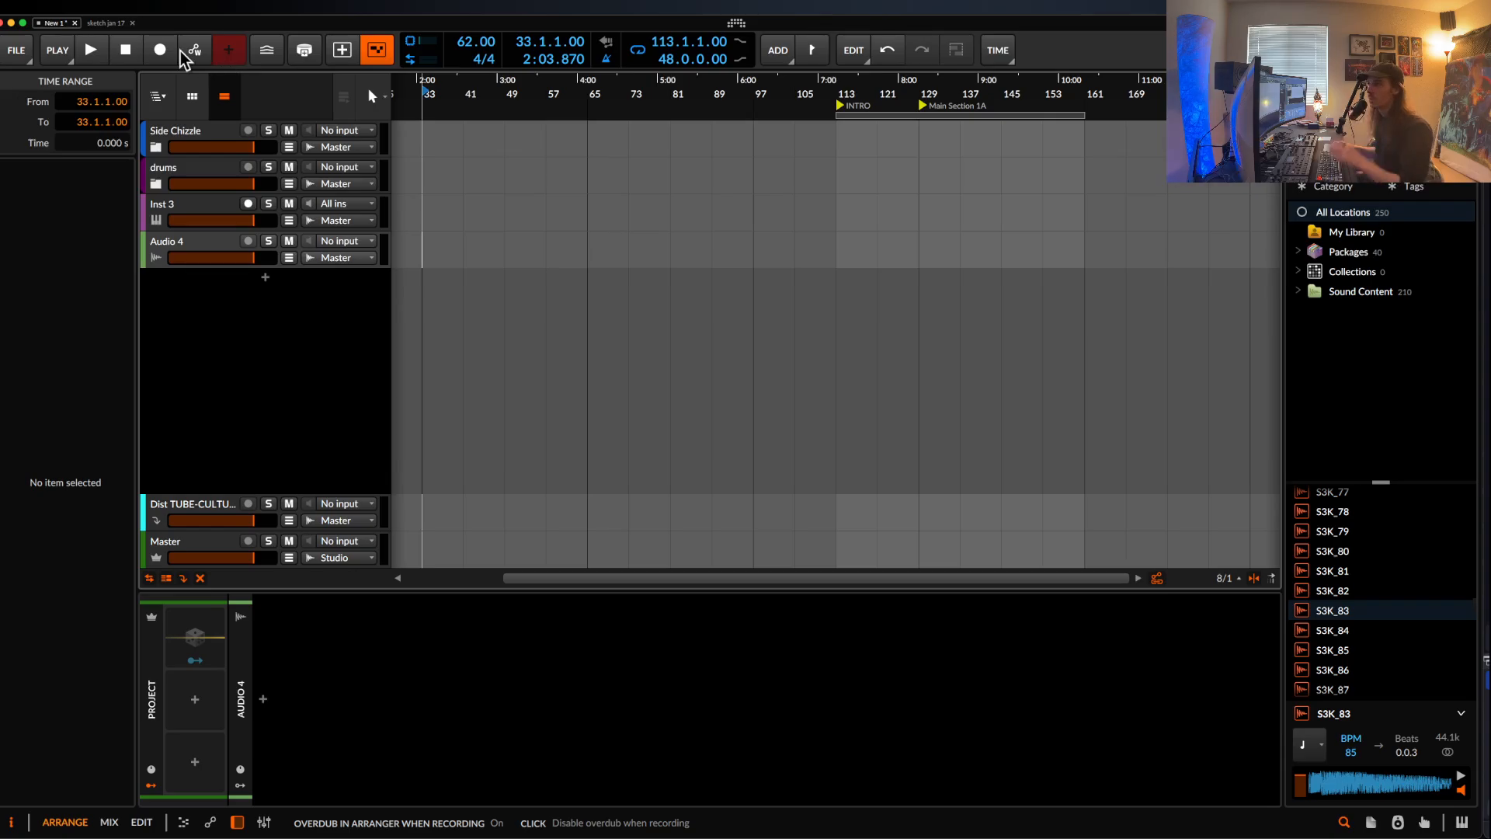
- Open the audio buss settings from the new audio track's input choices and add one mono and one stereo output buss
click(335, 244)
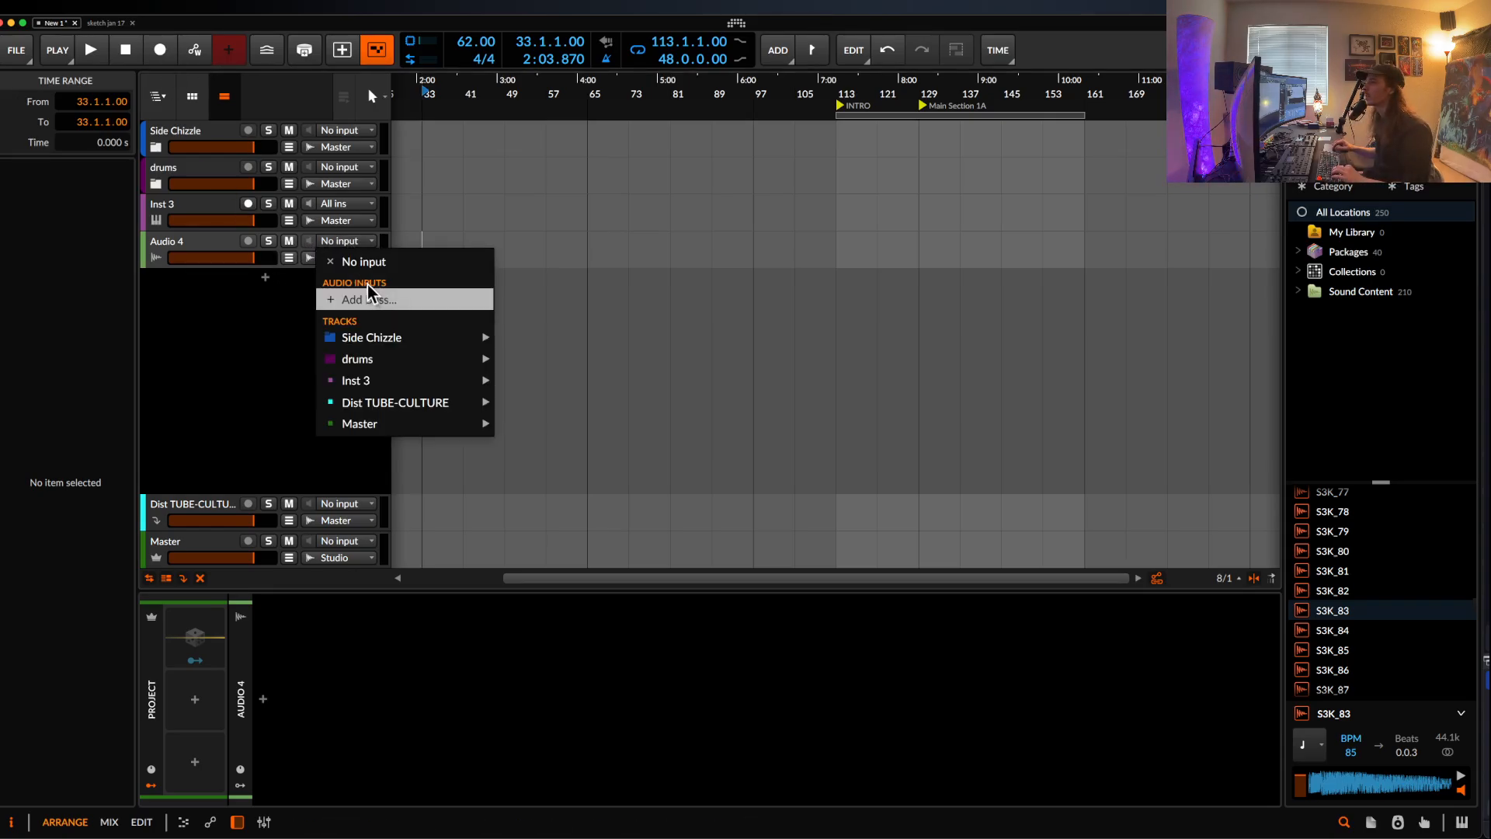
click(363, 294)
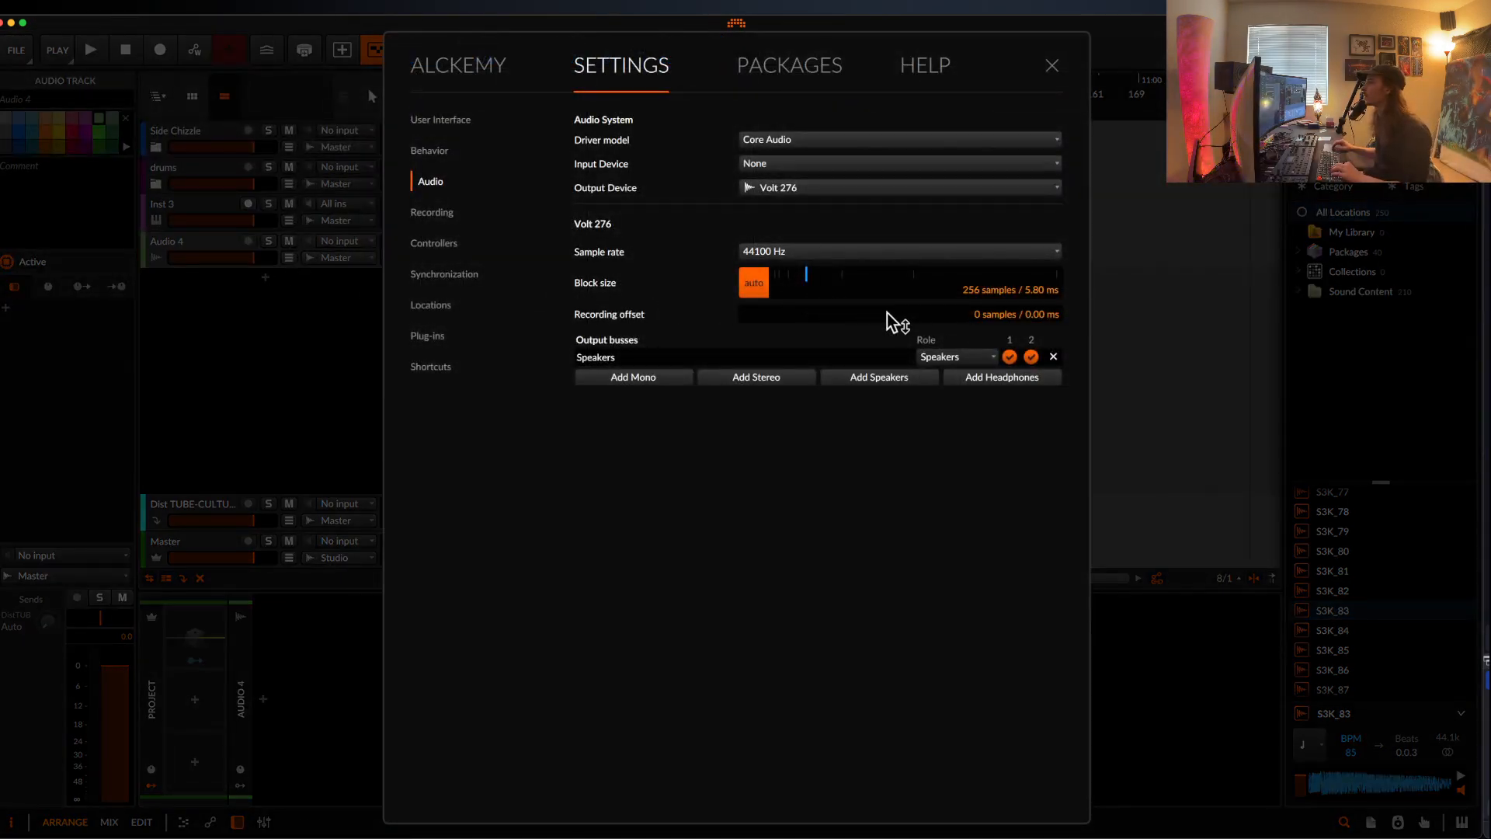
click(671, 377)
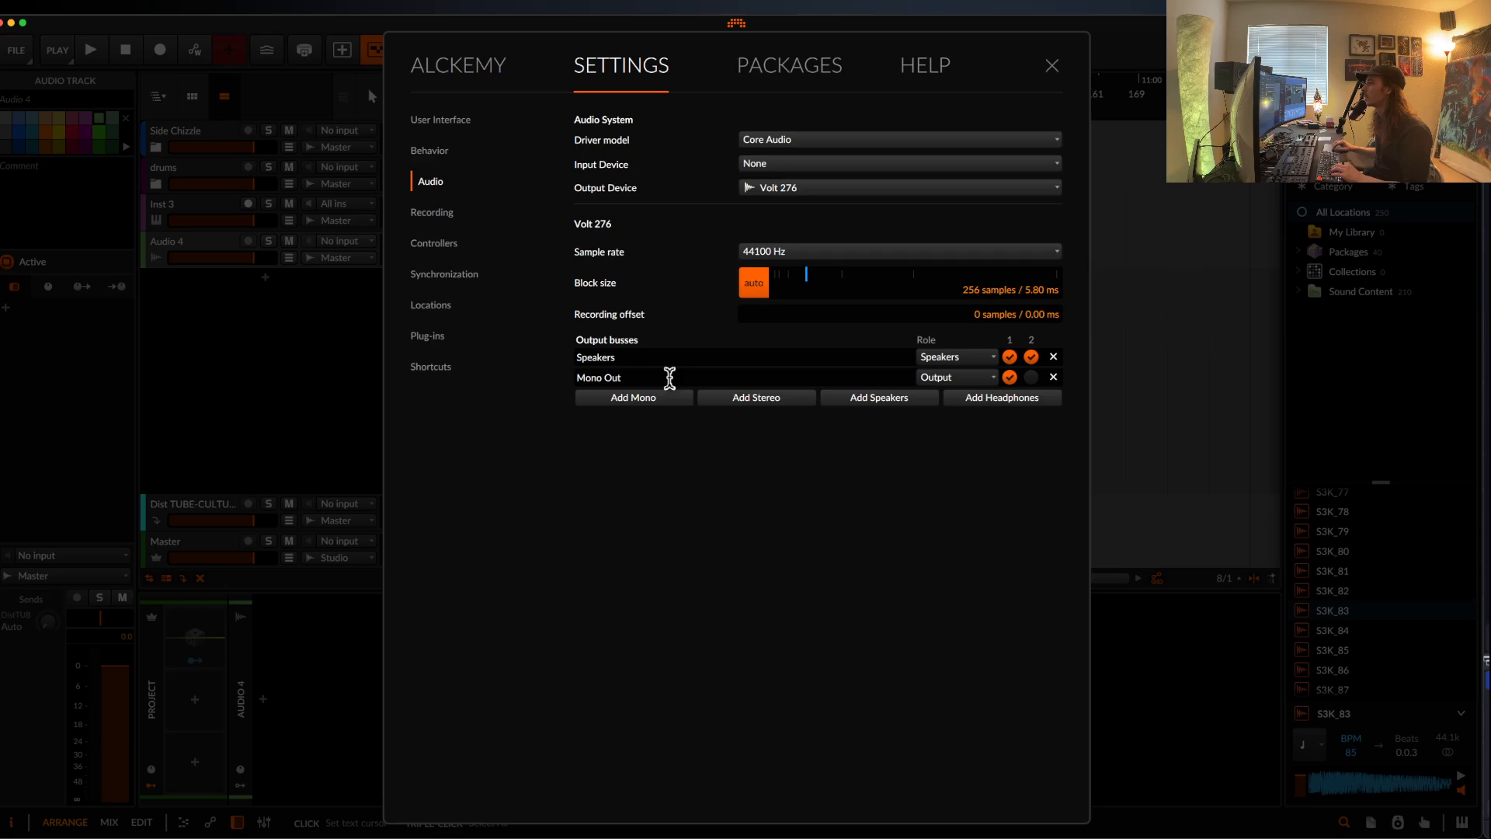
click(772, 398)
click(927, 390)
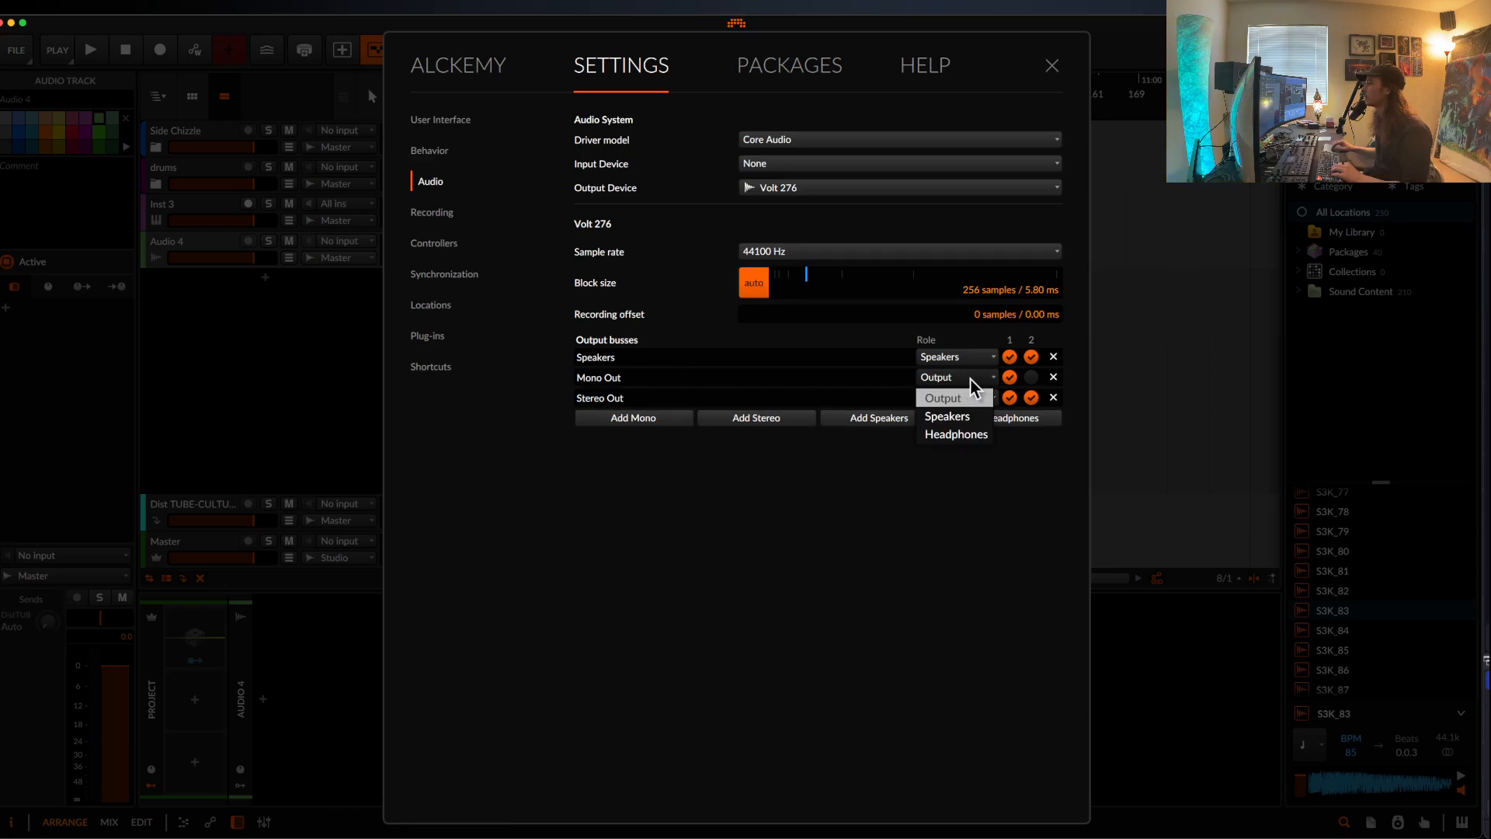
click(971, 379)
- Set the audio input device to Volt 276 and close the settings
click(790, 169)
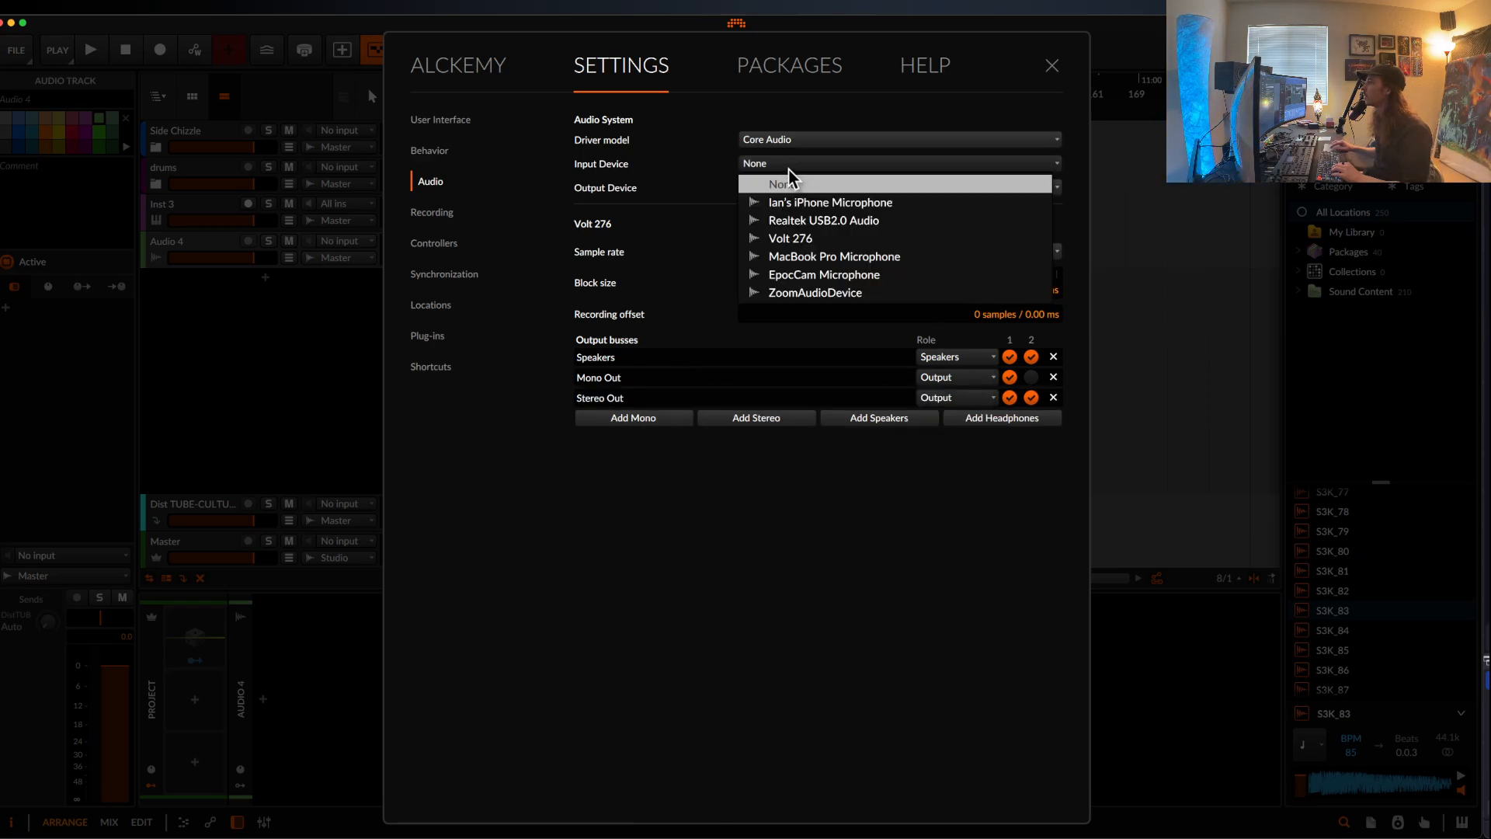
click(838, 237)
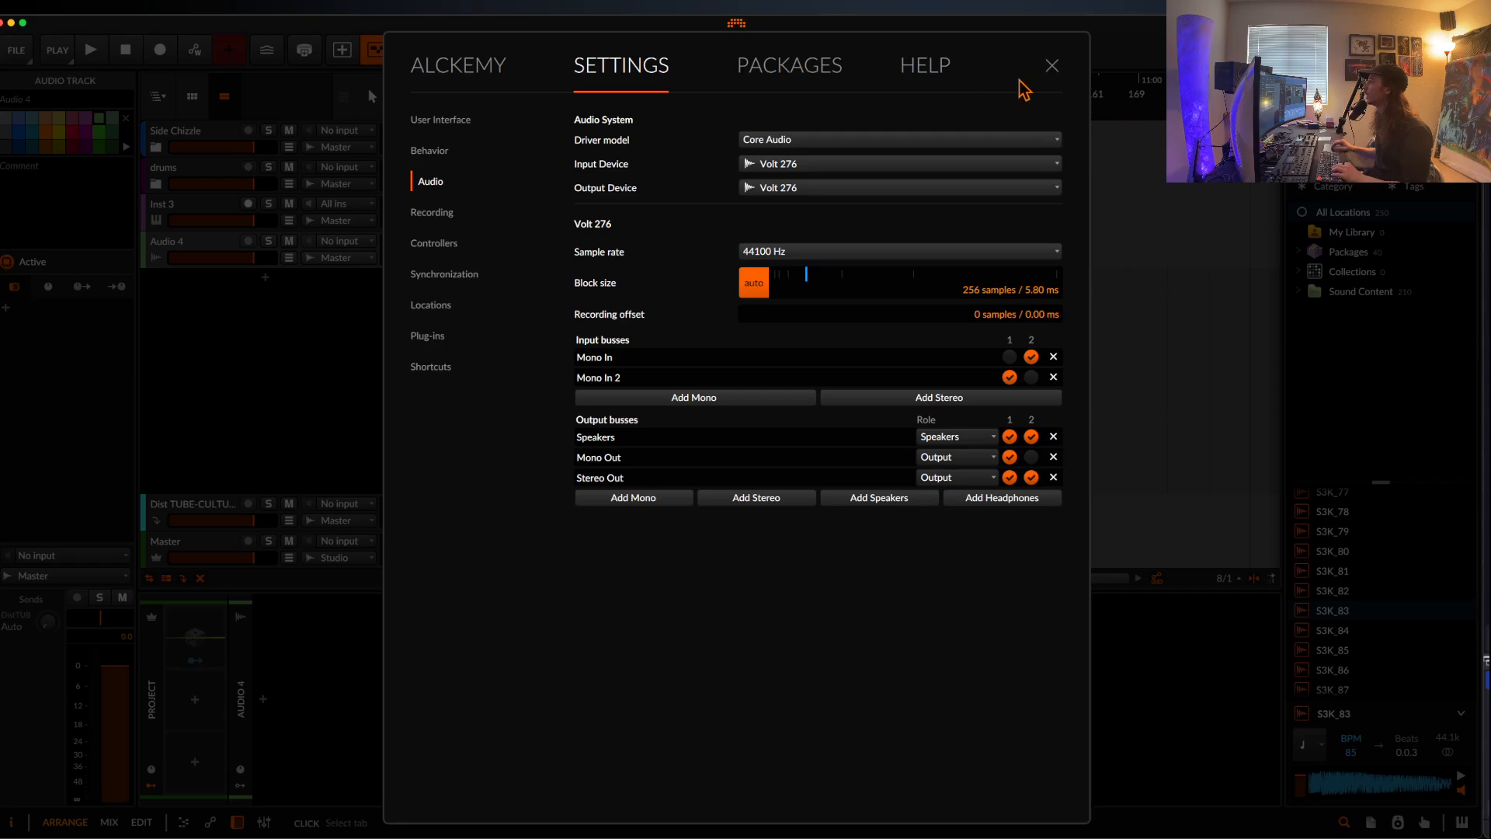
click(1051, 65)
- Set the Audio 4 track's input to Mono In and arm the track for recording
click(342, 241)
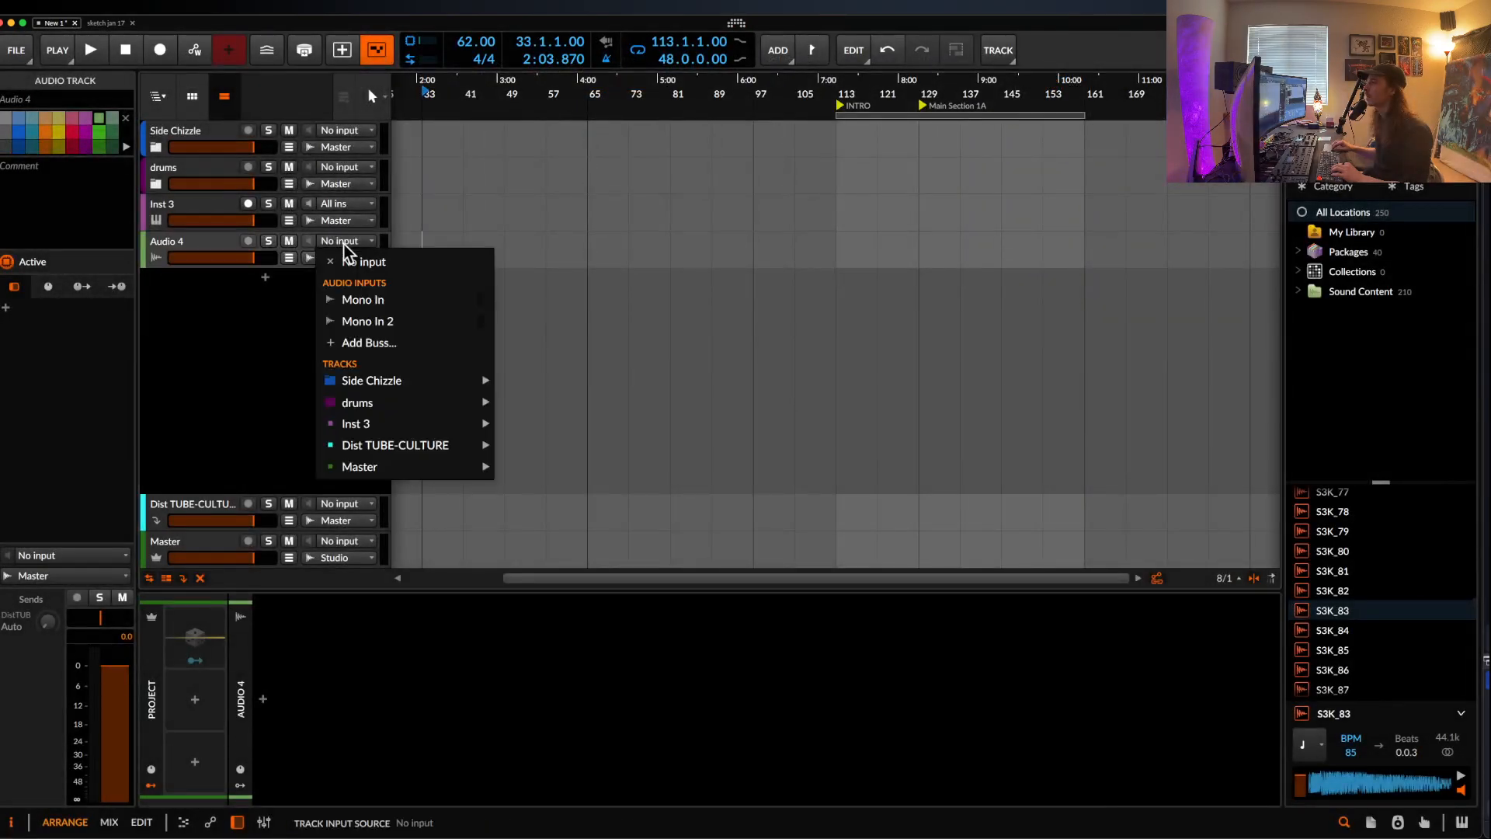
click(407, 299)
click(252, 243)
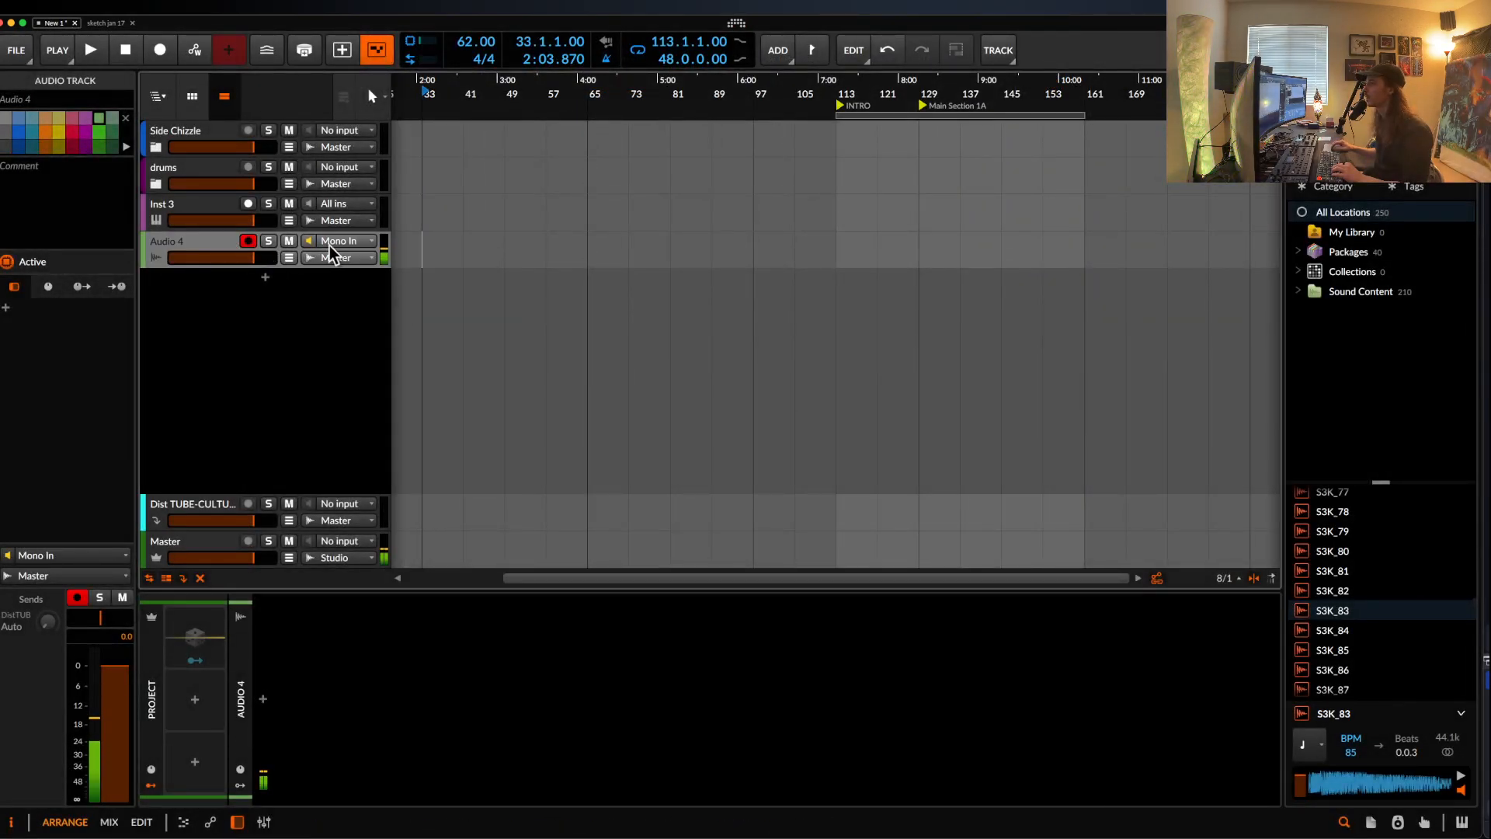
- Switch off input monitoring on the Audio 4 track and record a vocal take of just under two bars from bar 33
click(308, 242)
click(425, 258)
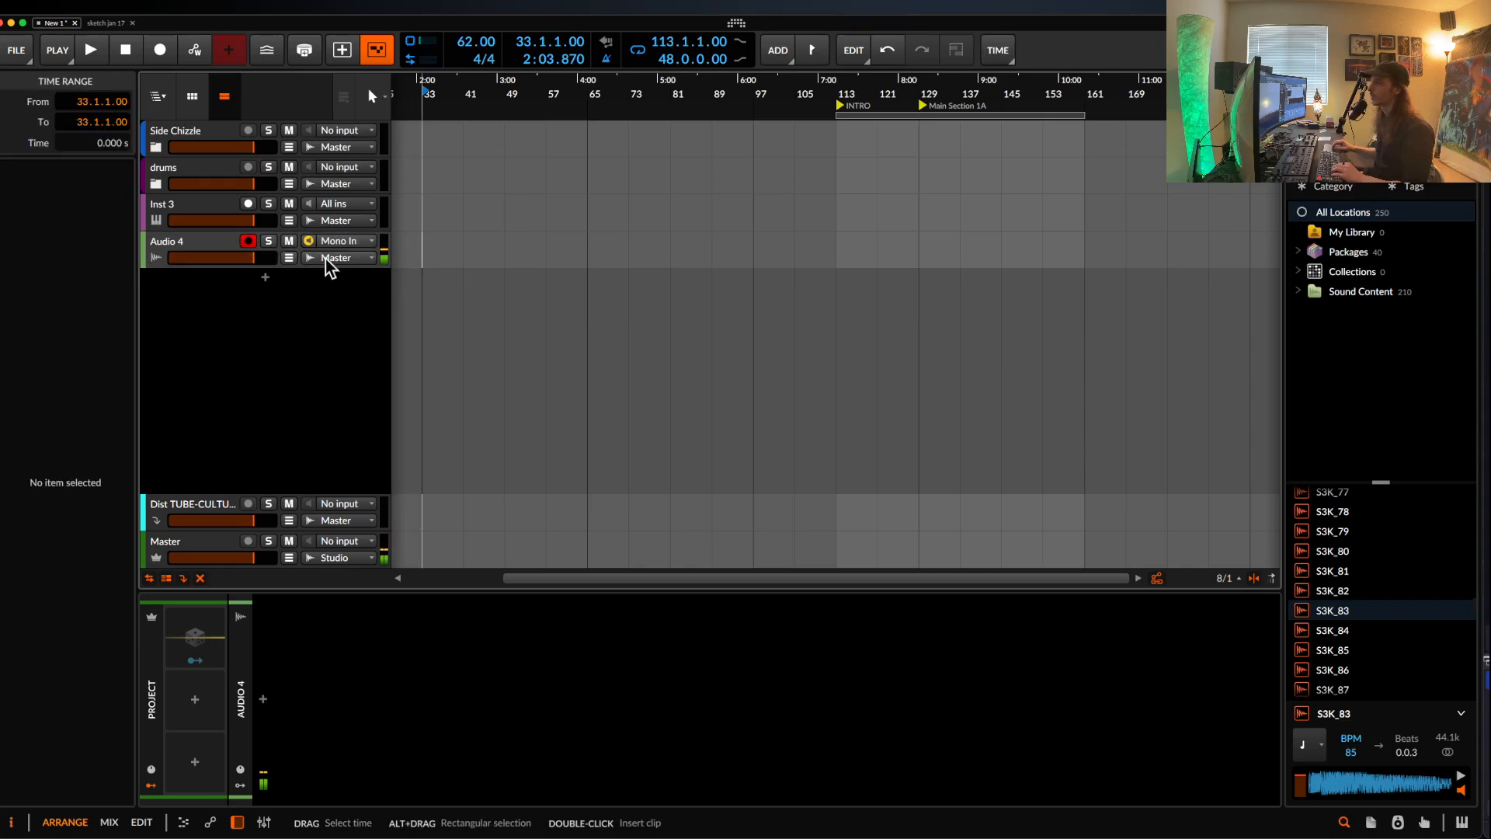
click(308, 242)
click(163, 51)
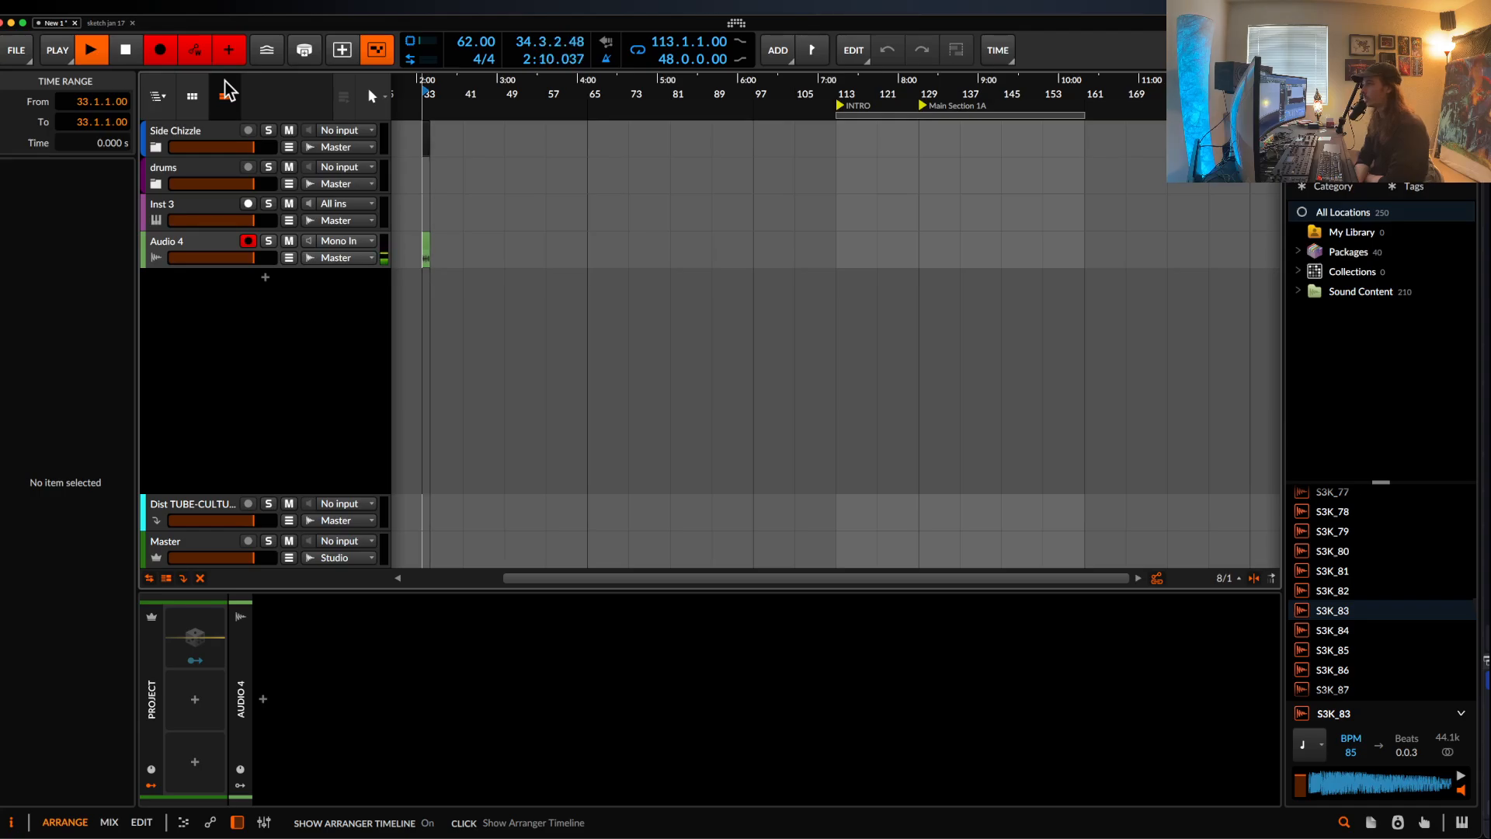
key(space)
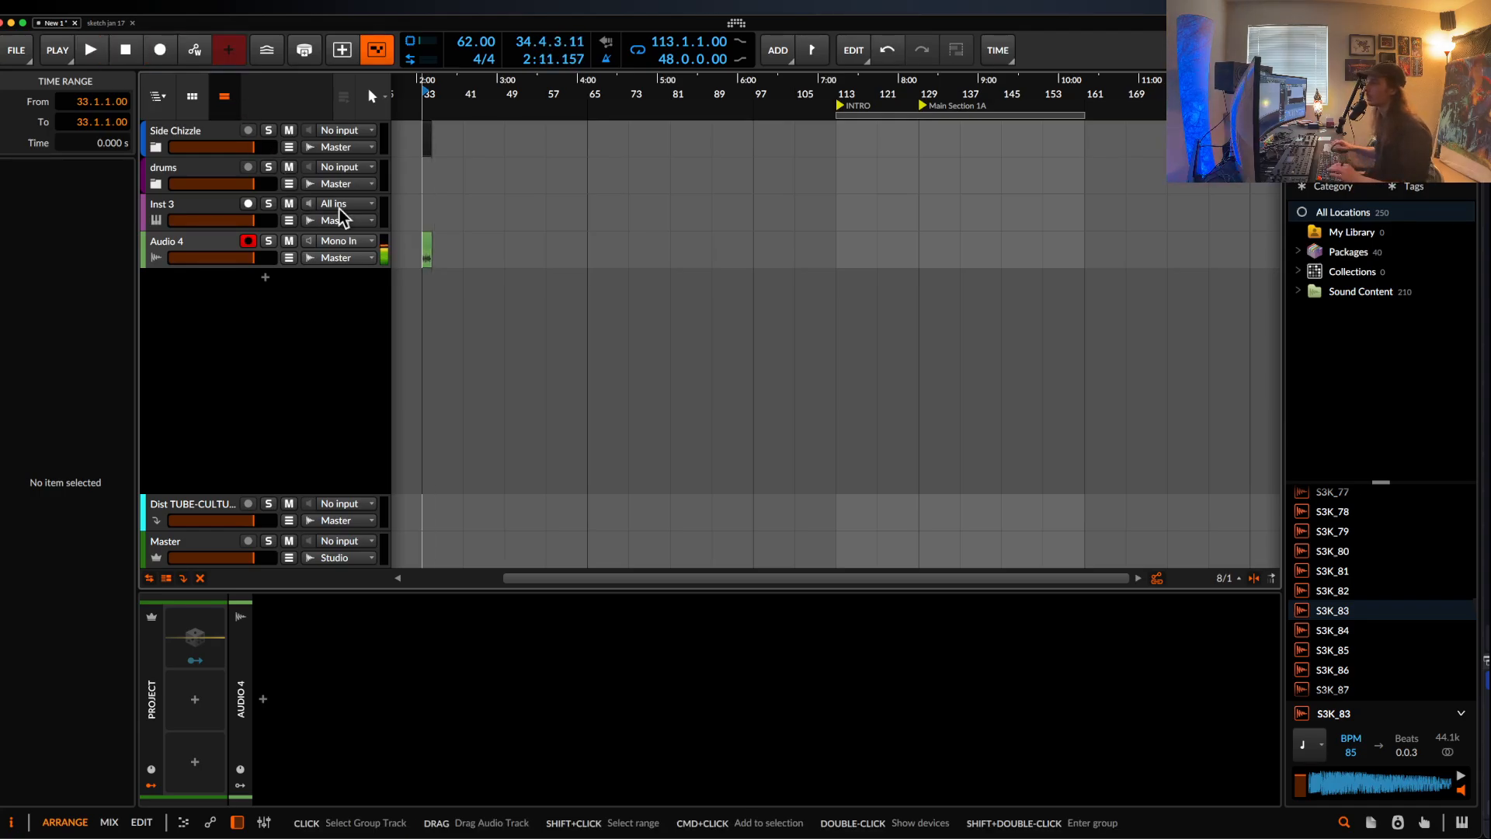
- Shorten the recorded Audio 4 clip from its end so that it spans one bar, from bar 33 to bar 34
scroll(477, 204, up, 5)
scroll(477, 203, left, 10)
scroll(477, 203, up, 3)
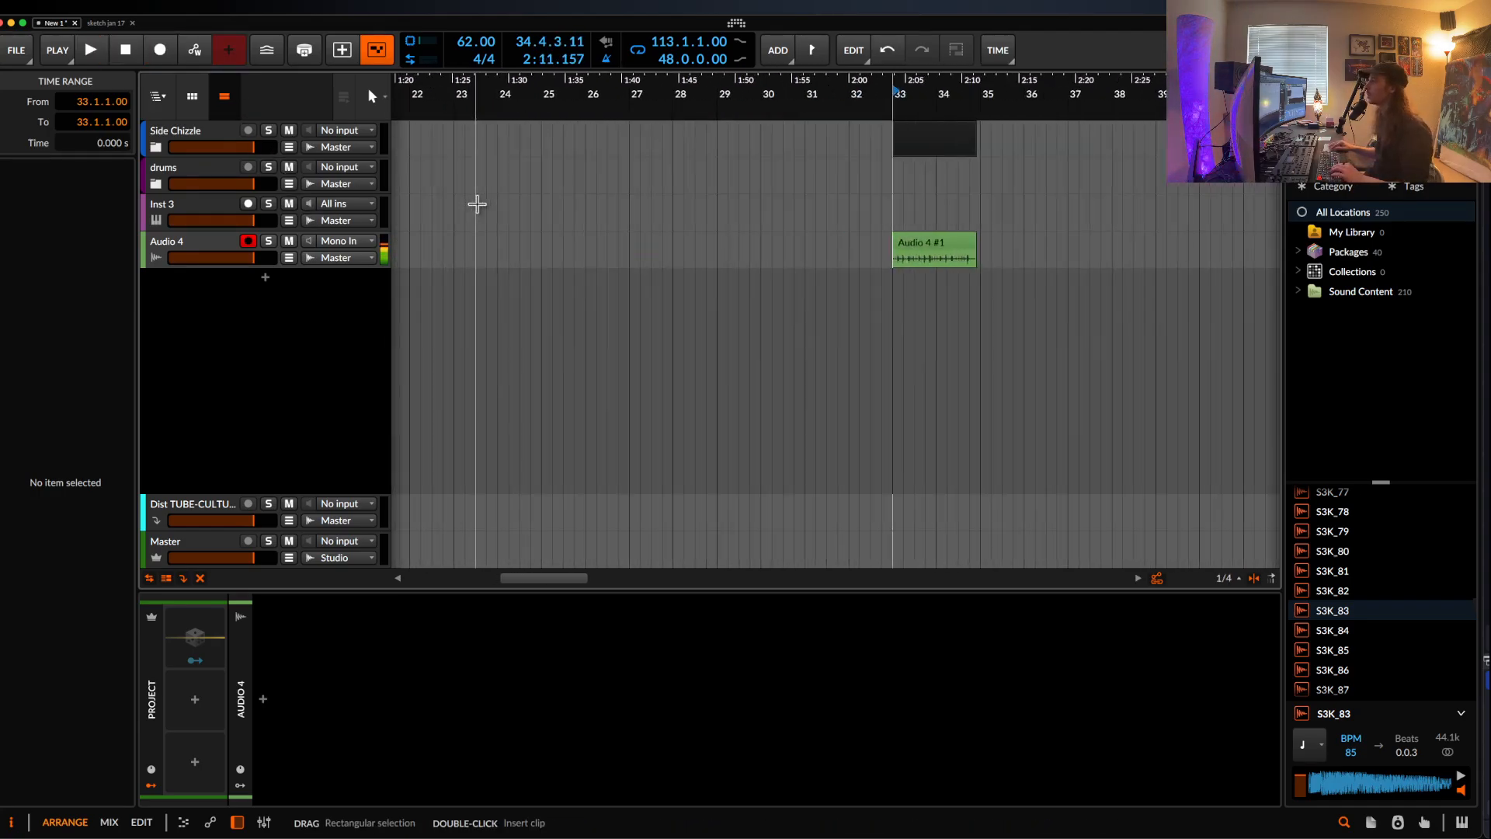
click(955, 241)
scroll(953, 240, up, 3)
click(992, 237)
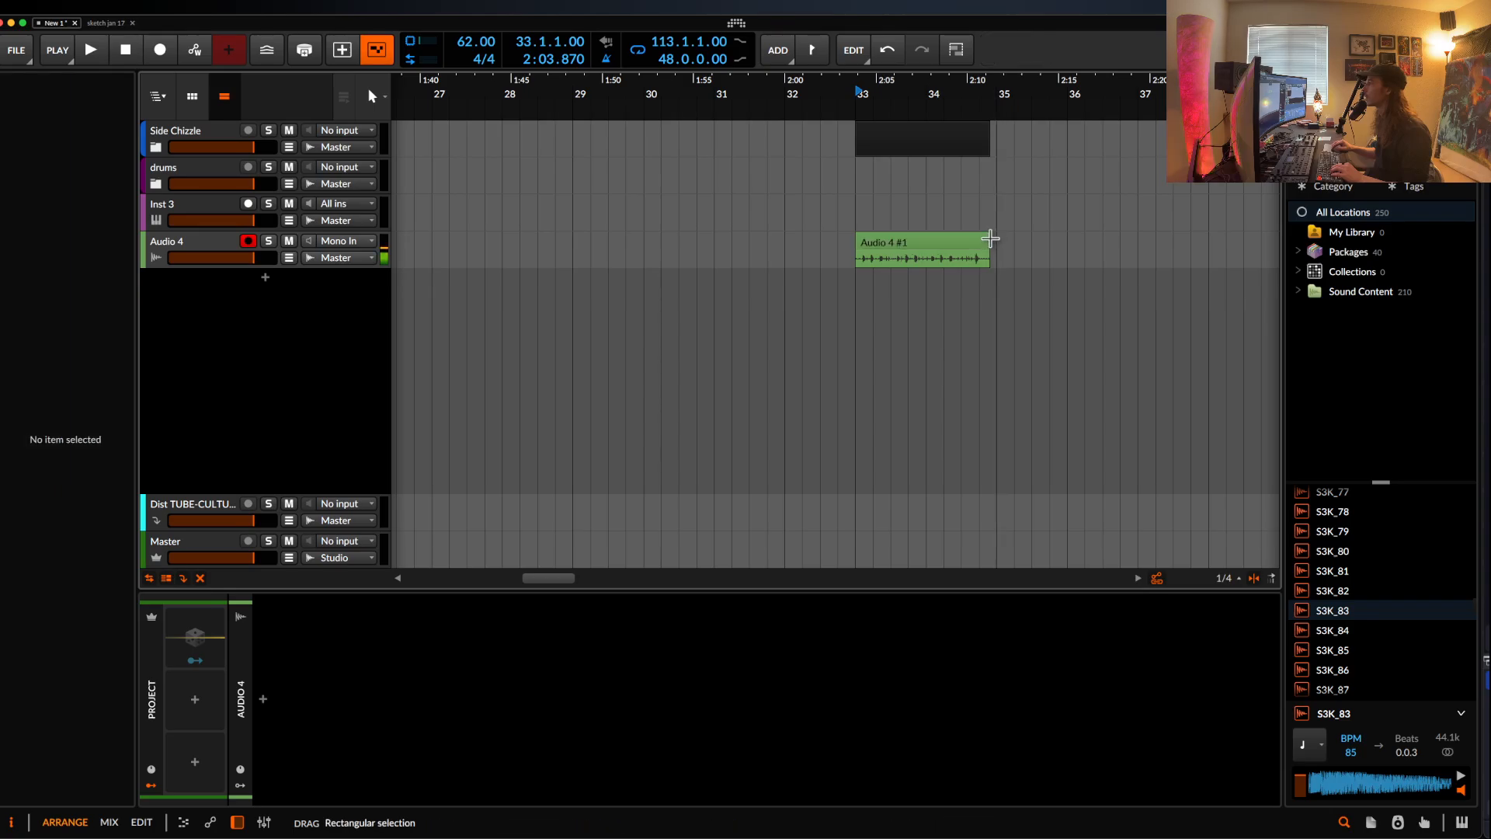
click(985, 238)
drag(989, 239, 927, 241)
- Play back the recorded clip and raise its gain to +12.3 dB
scroll(898, 249, up, 5)
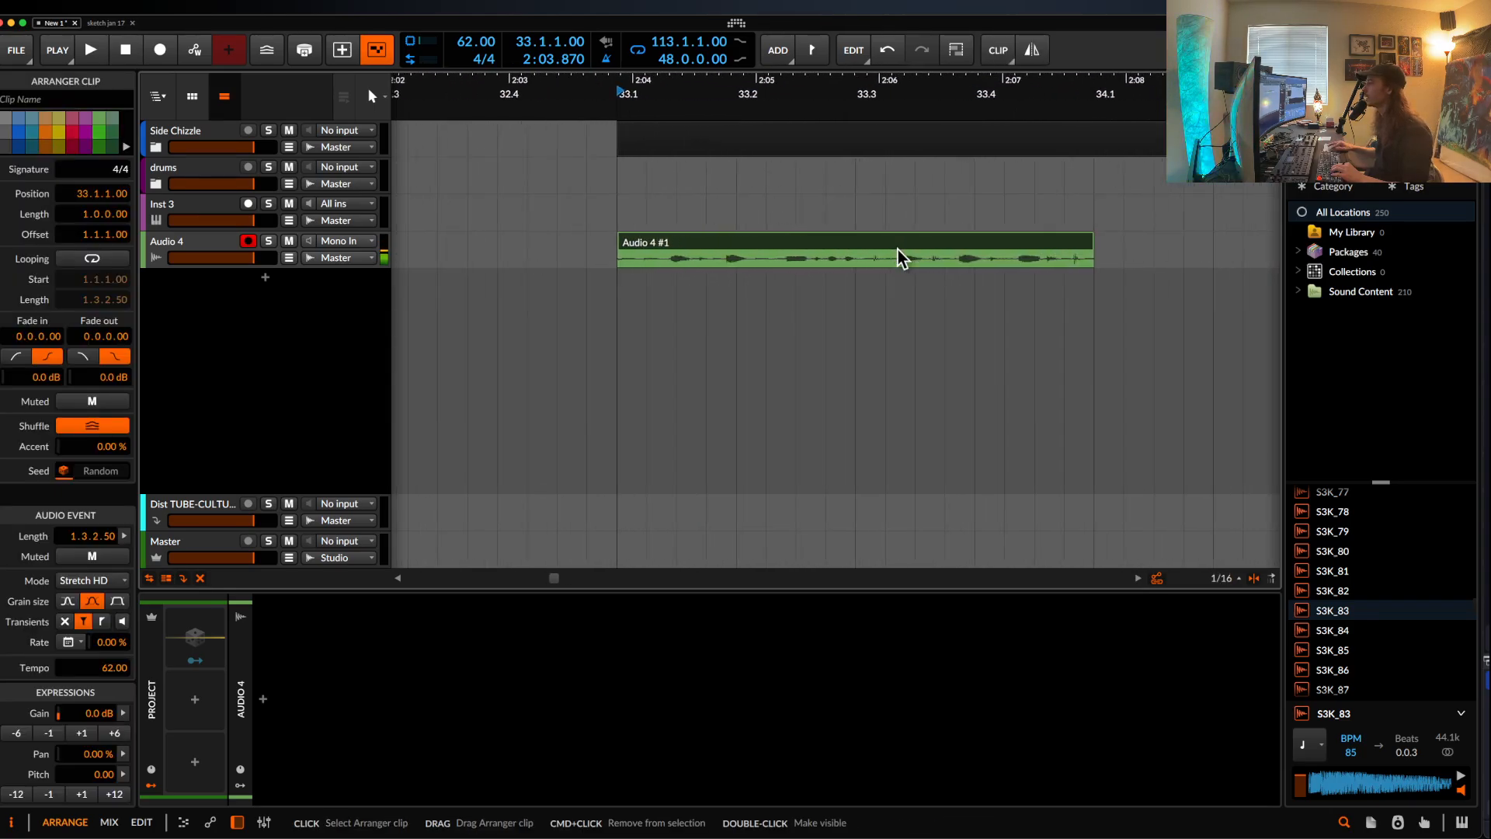
scroll(901, 249, down, 1)
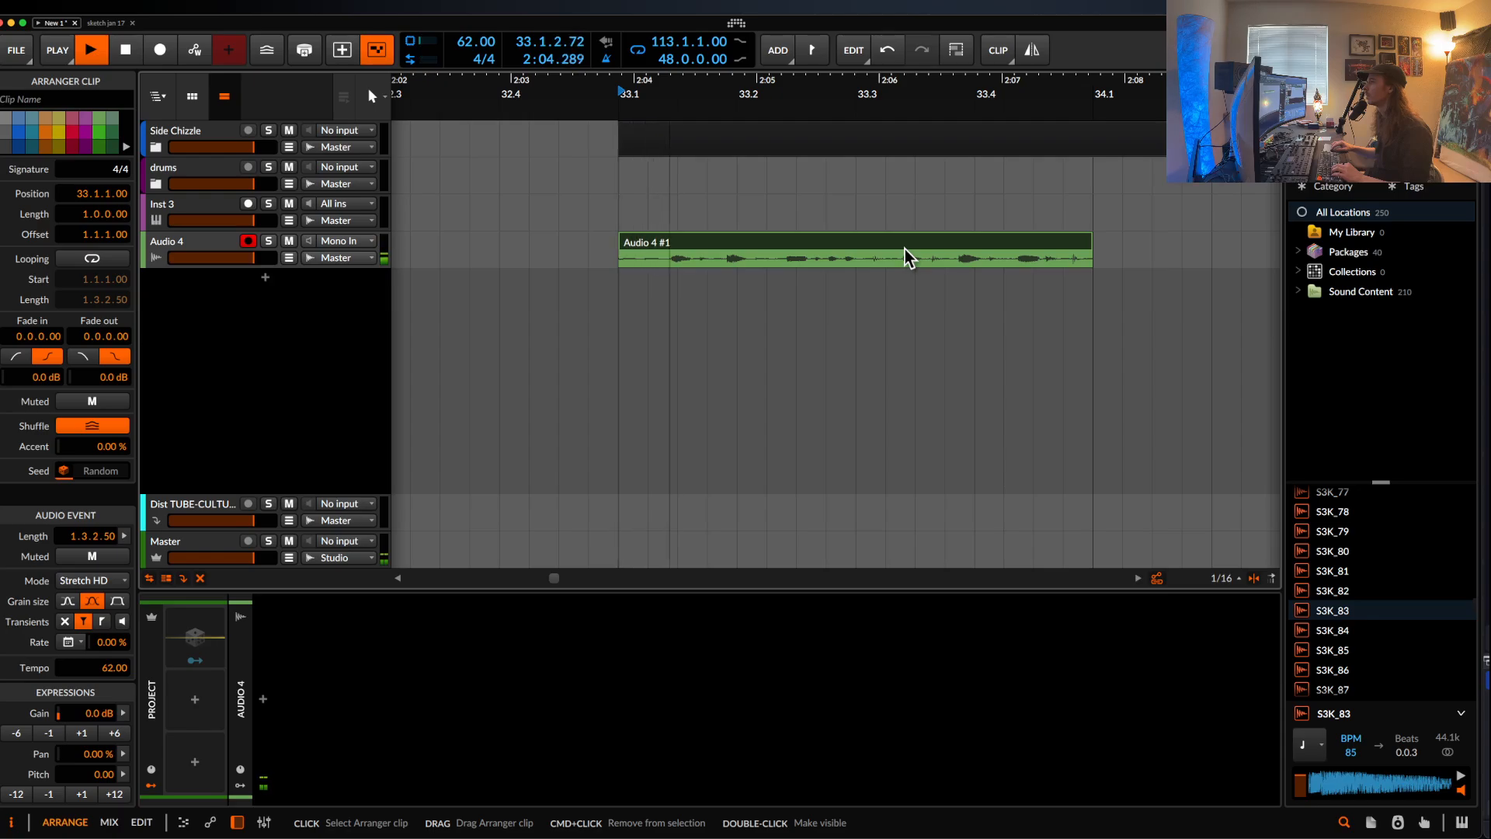
key(space)
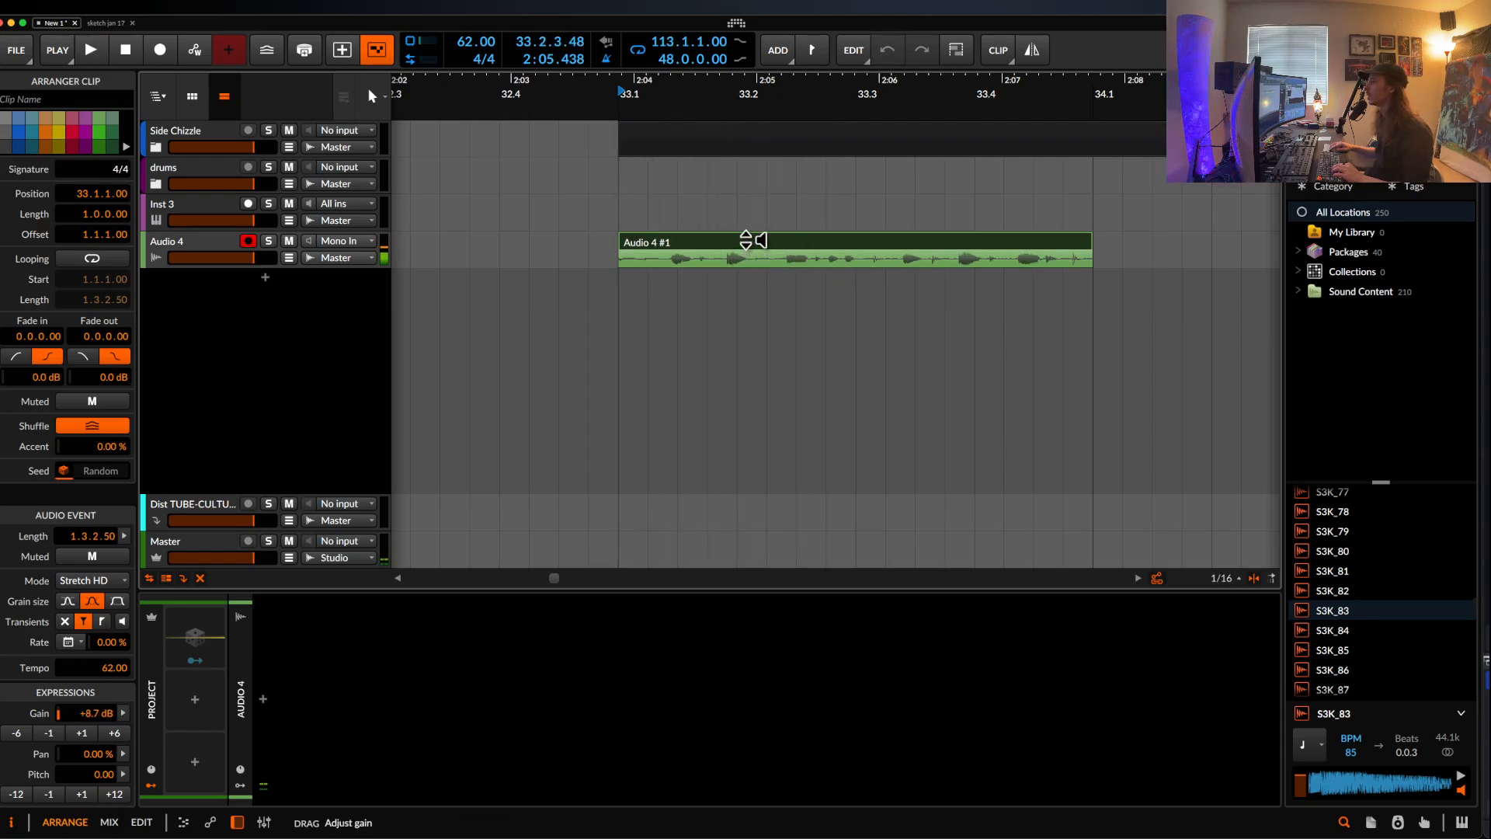
drag(745, 233, 746, 235)
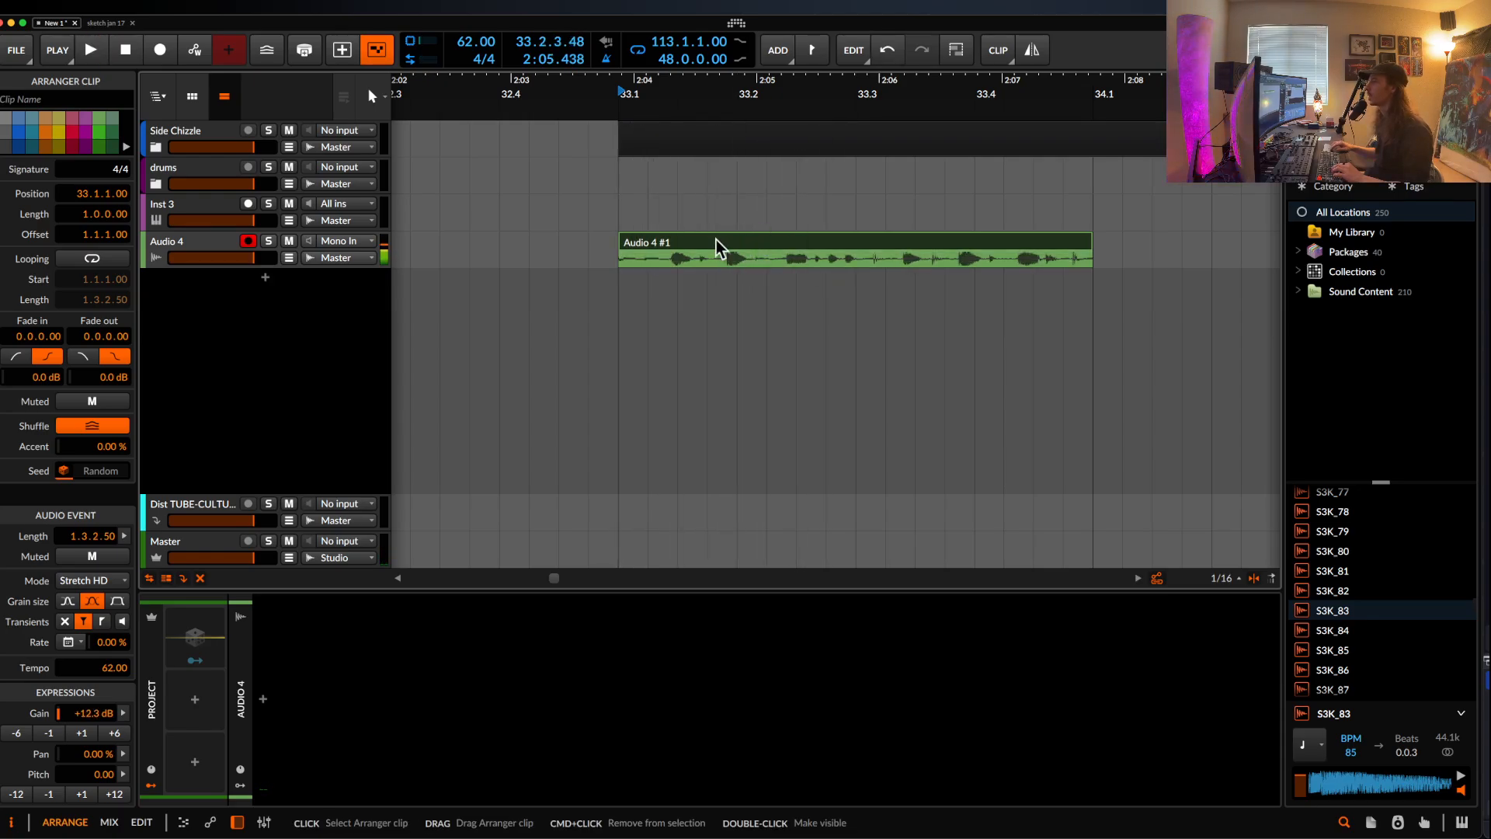
key(space)
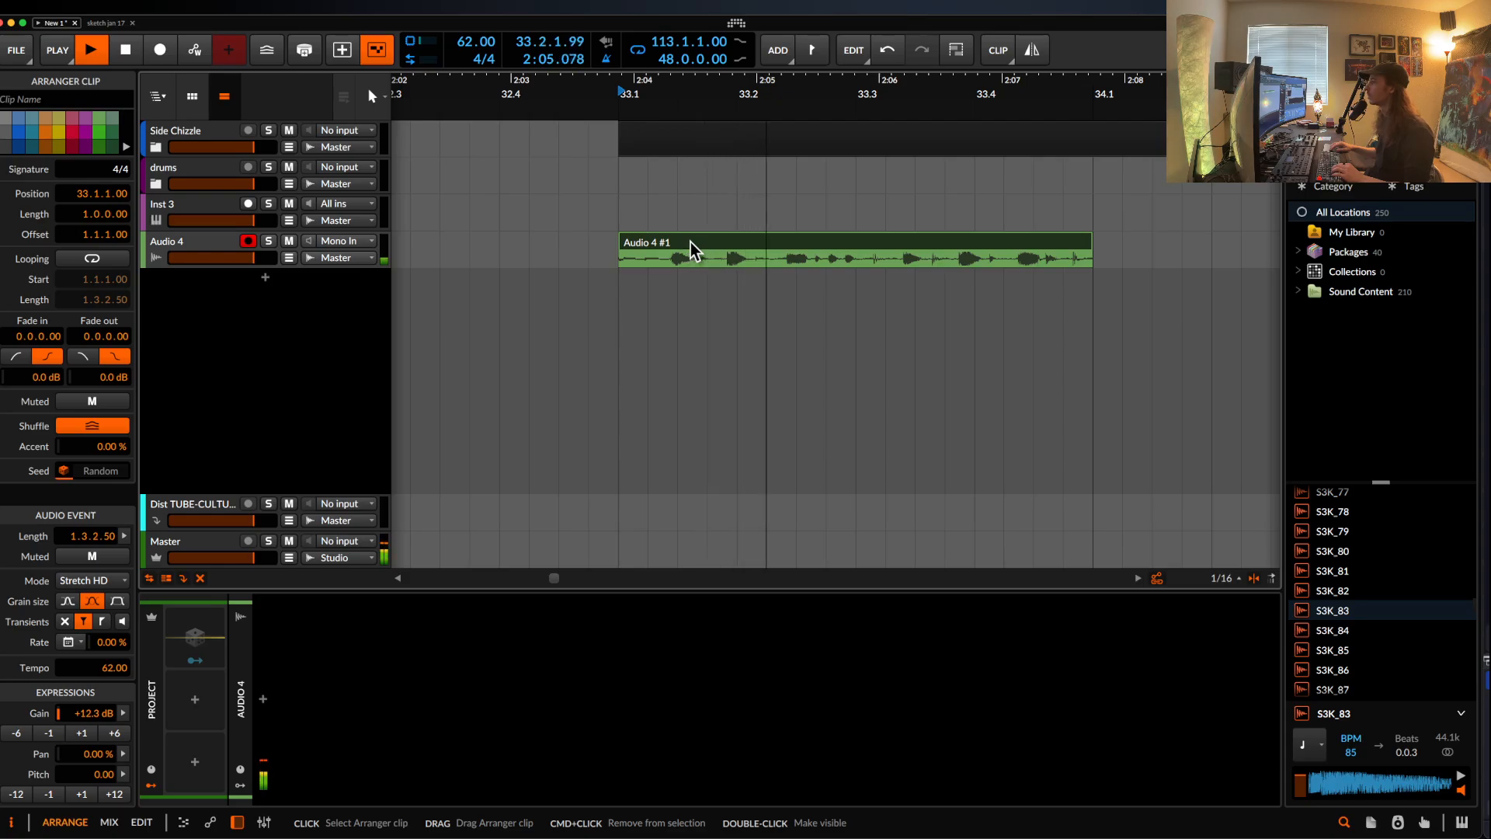
- Slide the audio inside the clip slightly later against the beat grid and play it back to check the timing
scroll(750, 250, up, 3)
key(space)
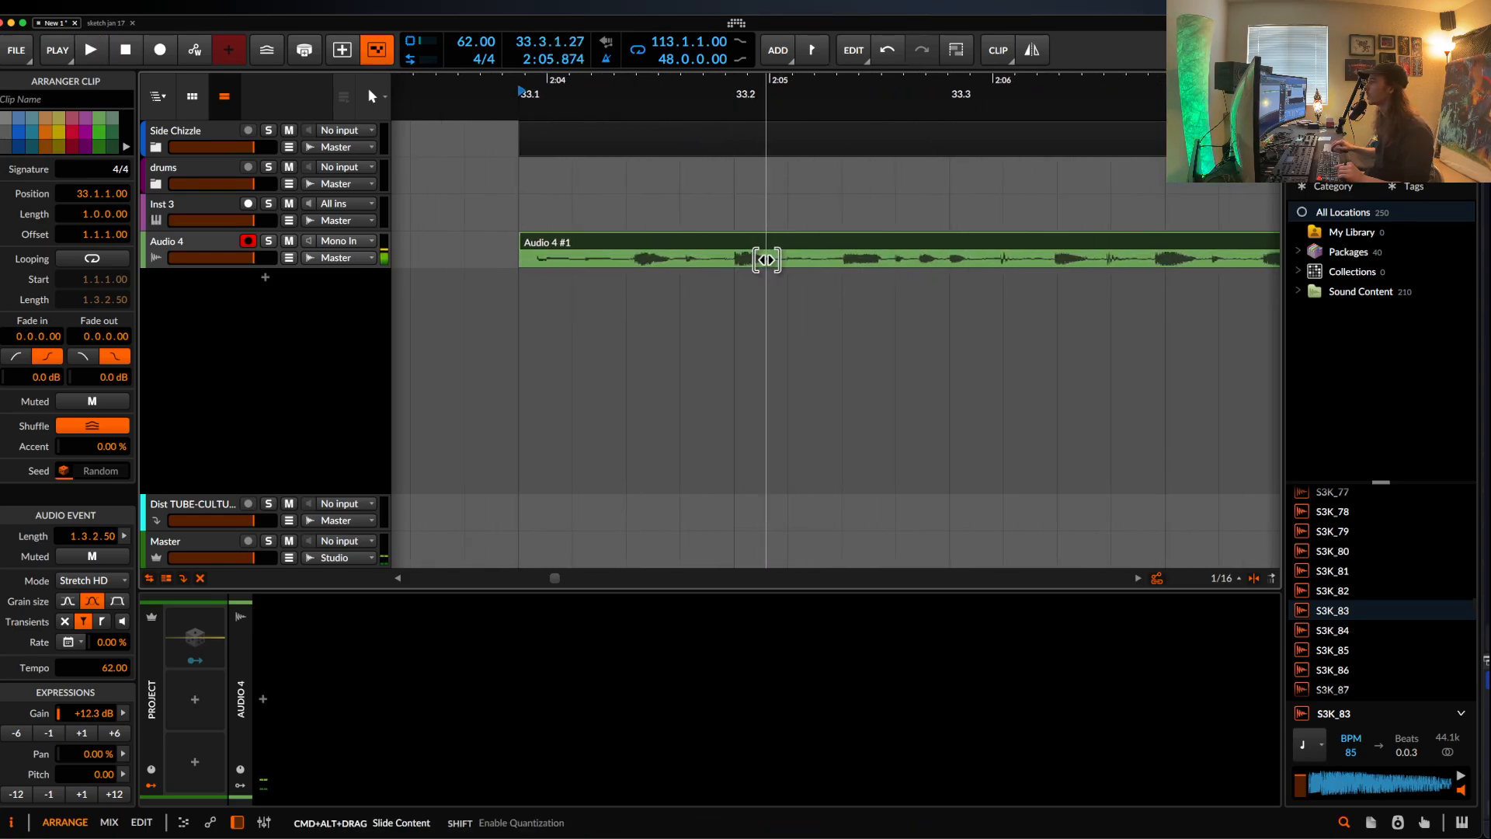
key(space)
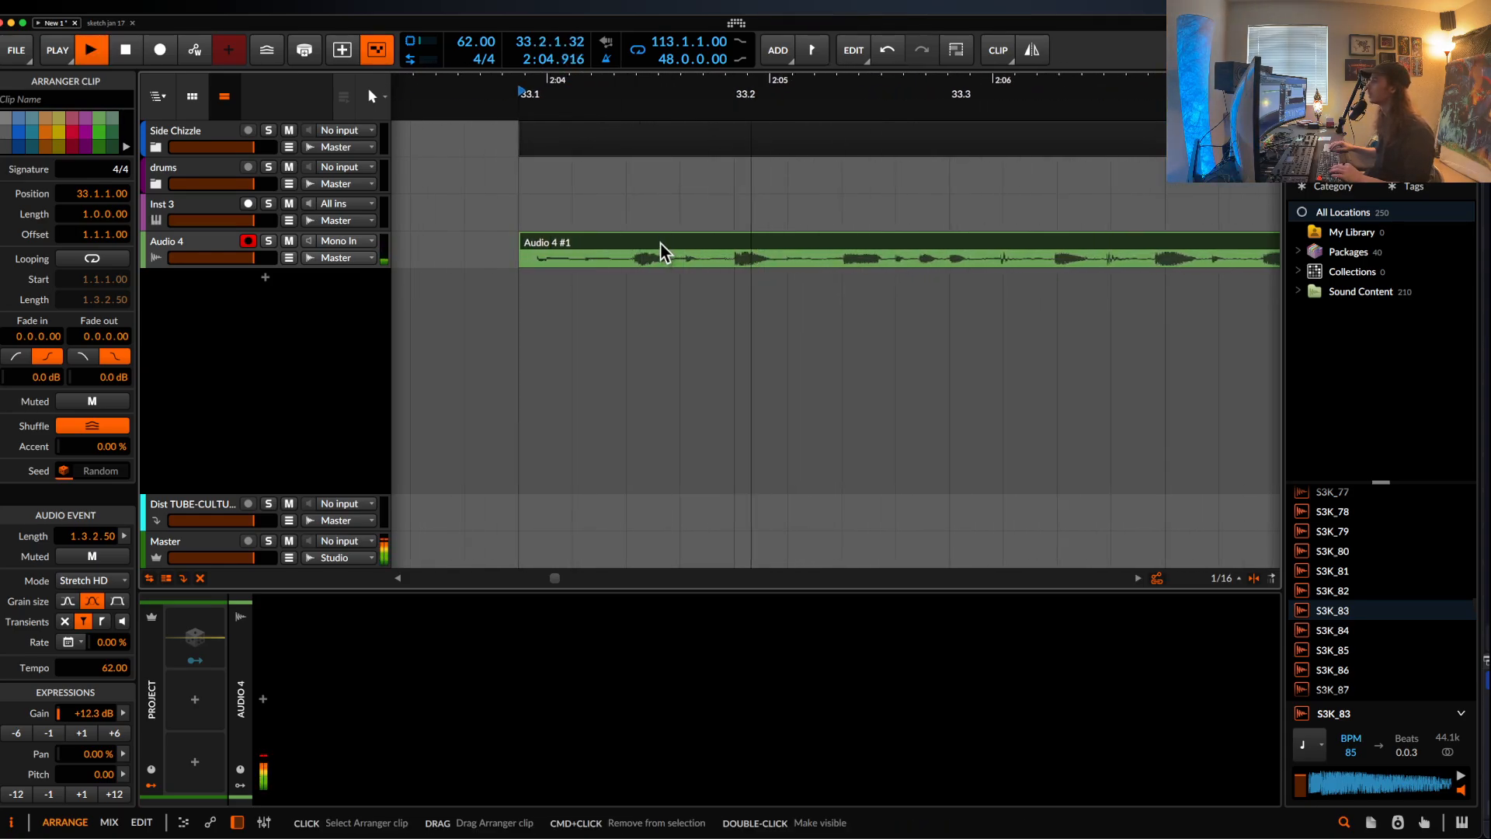
scroll(660, 244, down, 3)
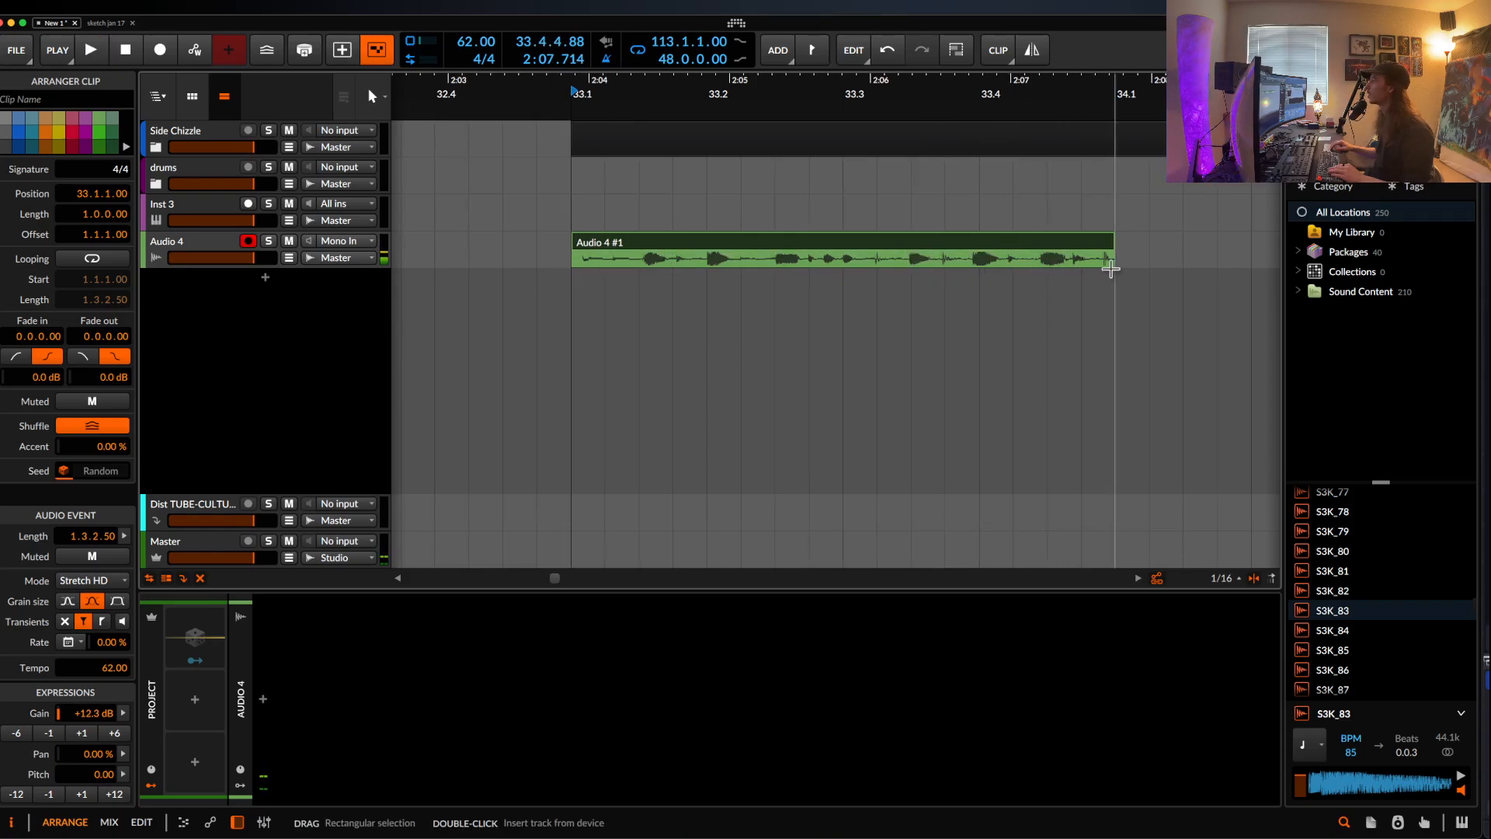
- Split off the clip's last sliver from 33.4.4.60 to 34.1.1.00 and move it to the clip's start at bar 33
scroll(1108, 260, up, 3)
drag(1102, 260, 1132, 266)
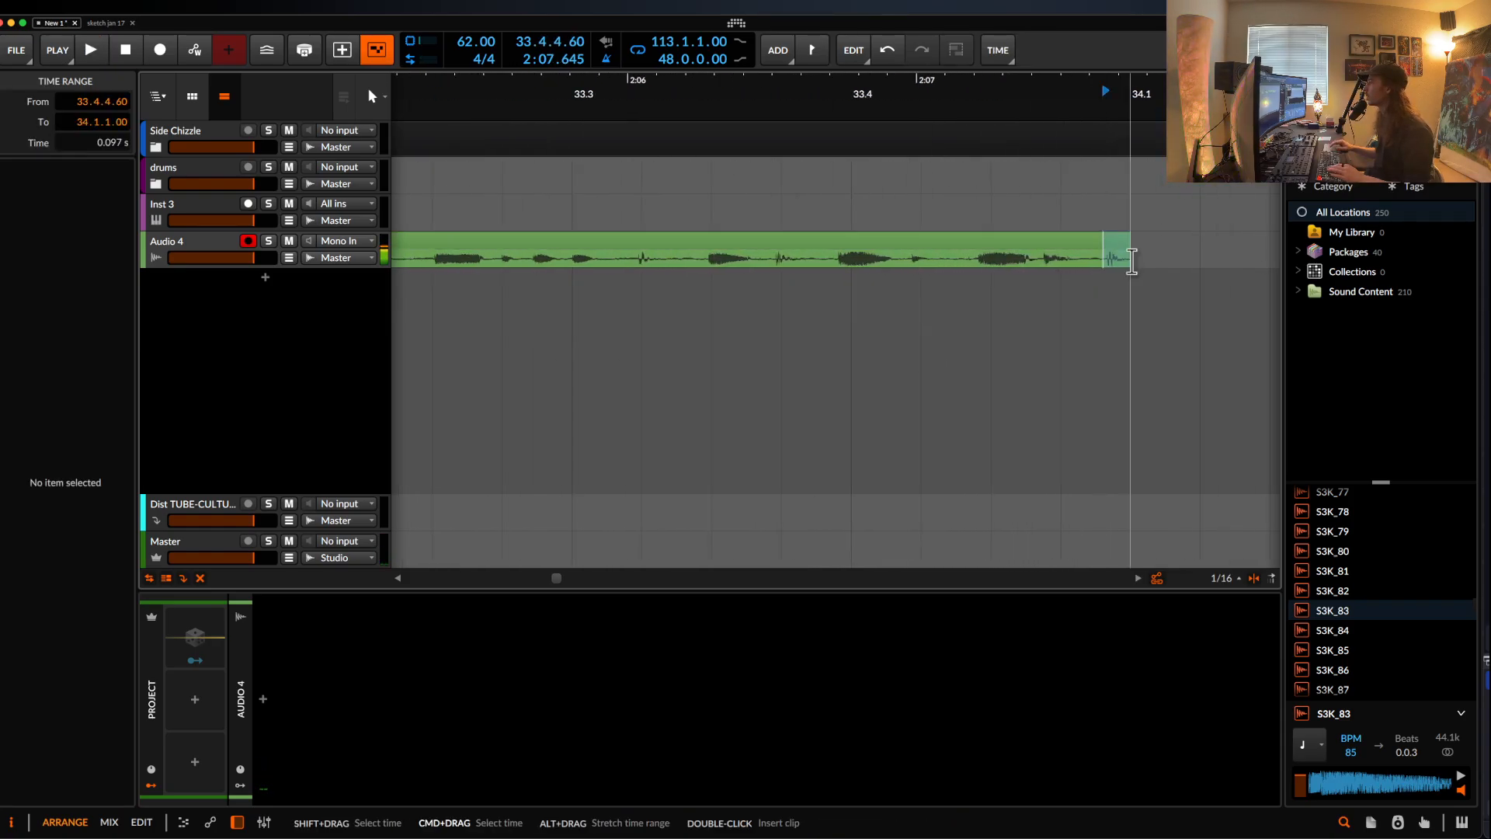
key(super+e)
scroll(1129, 259, down, 3)
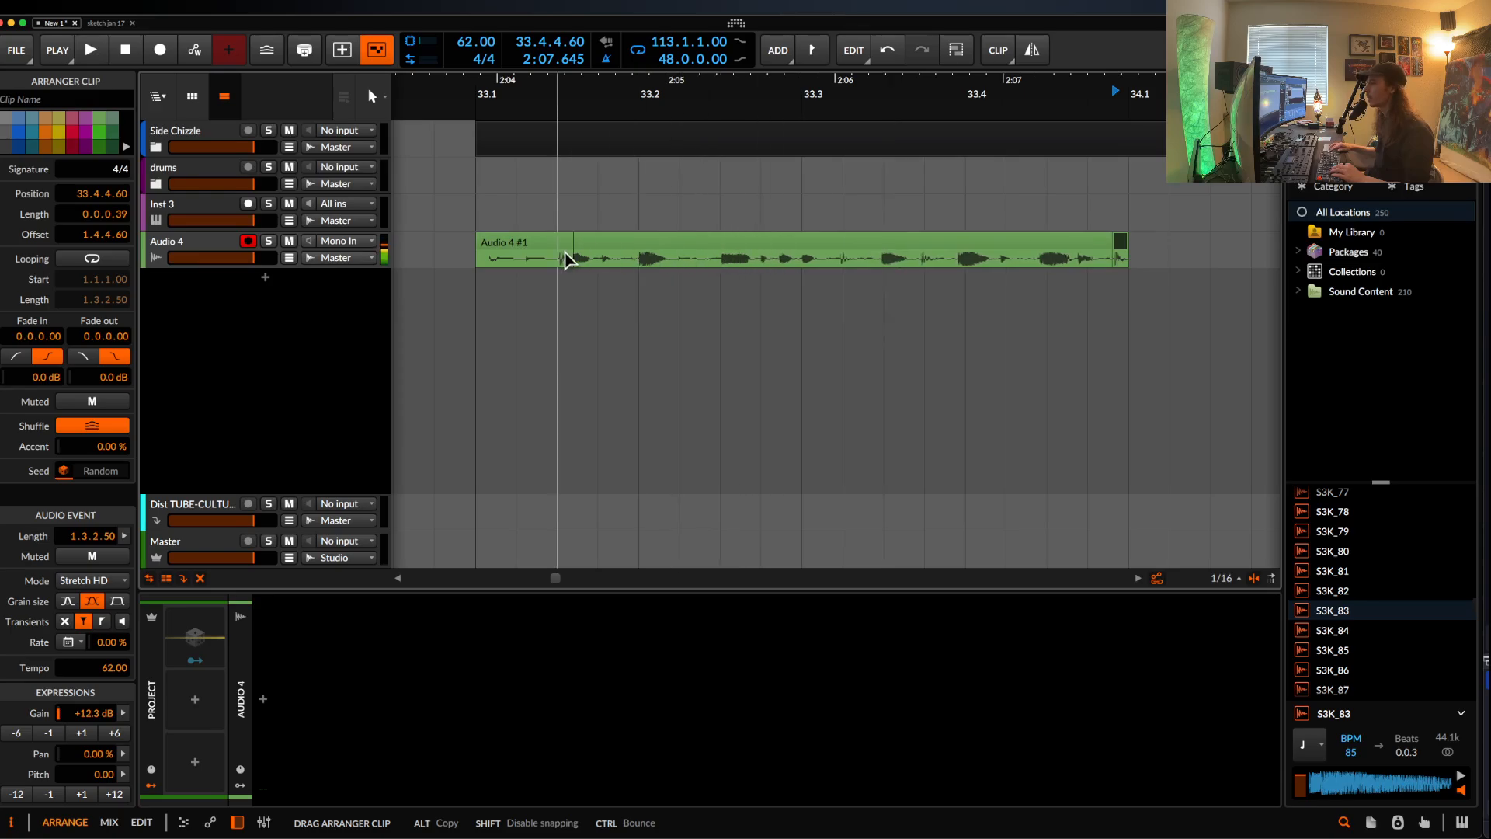
key(Delete)
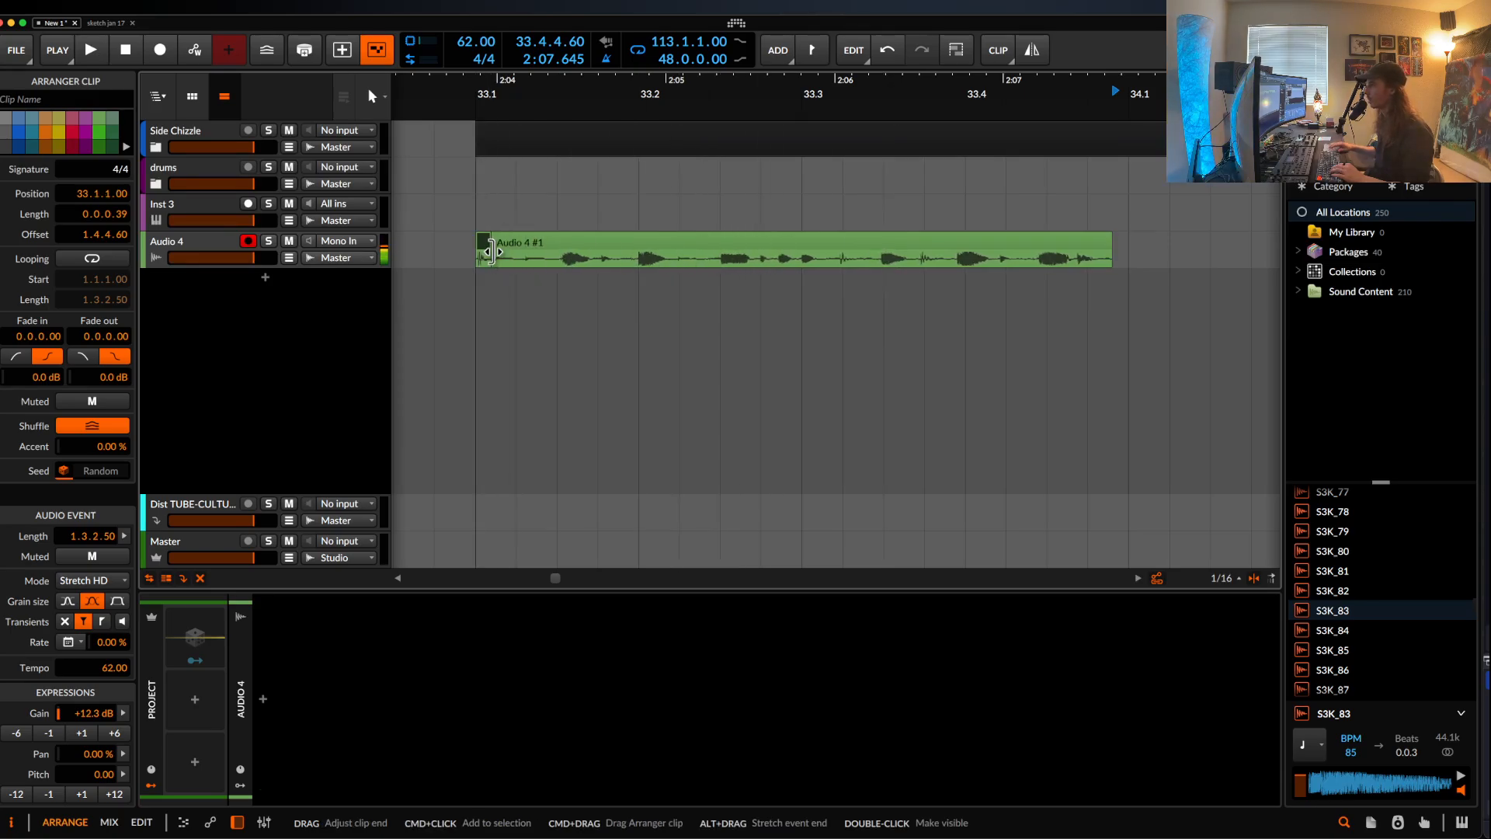
- Add short fade-ins to the main clip and to the moved sliver at bar 33
click(513, 250)
scroll(511, 250, up, 3)
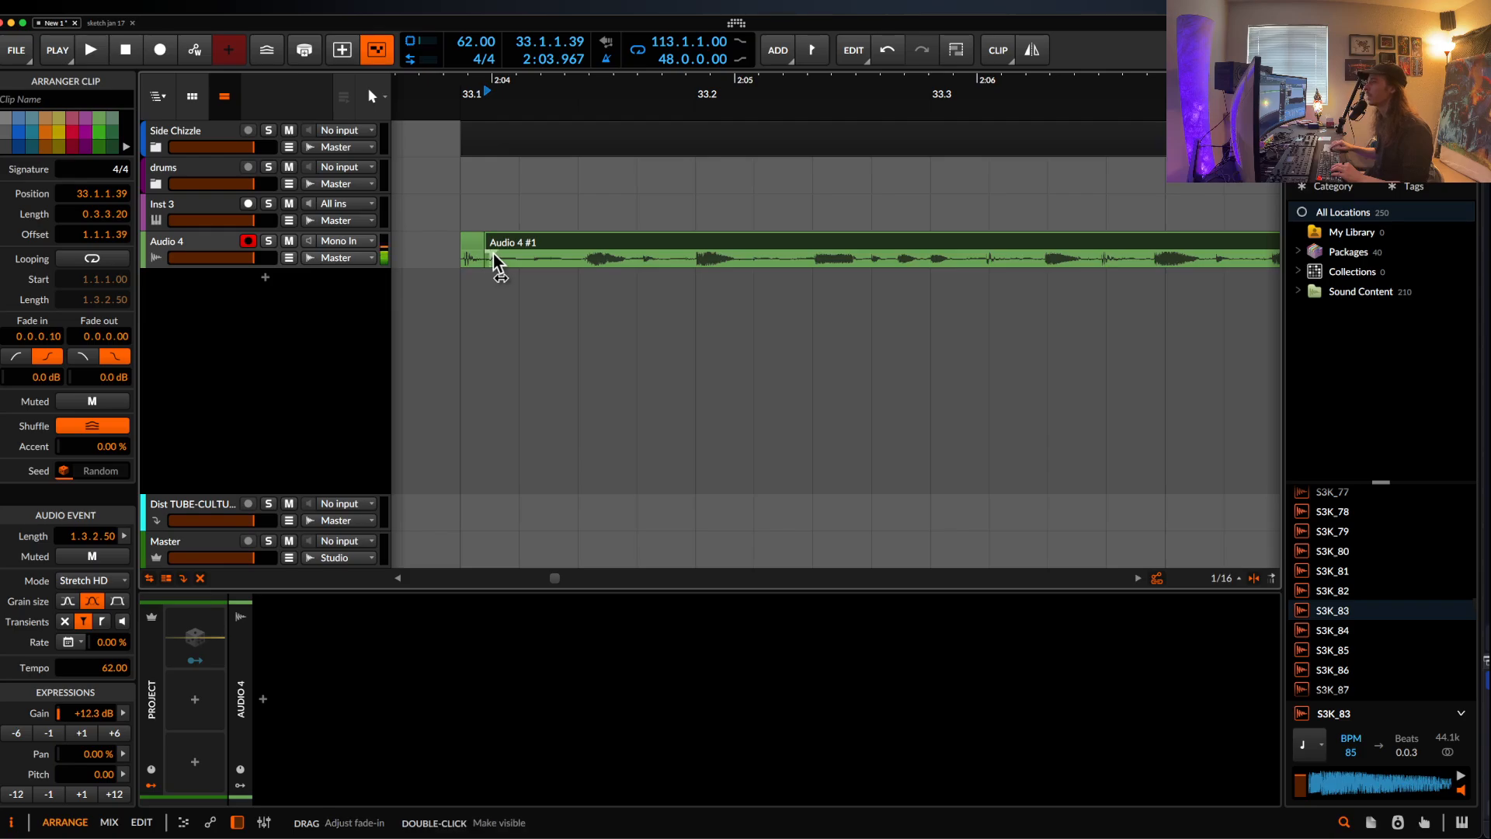
click(473, 246)
scroll(473, 246, down, 3)
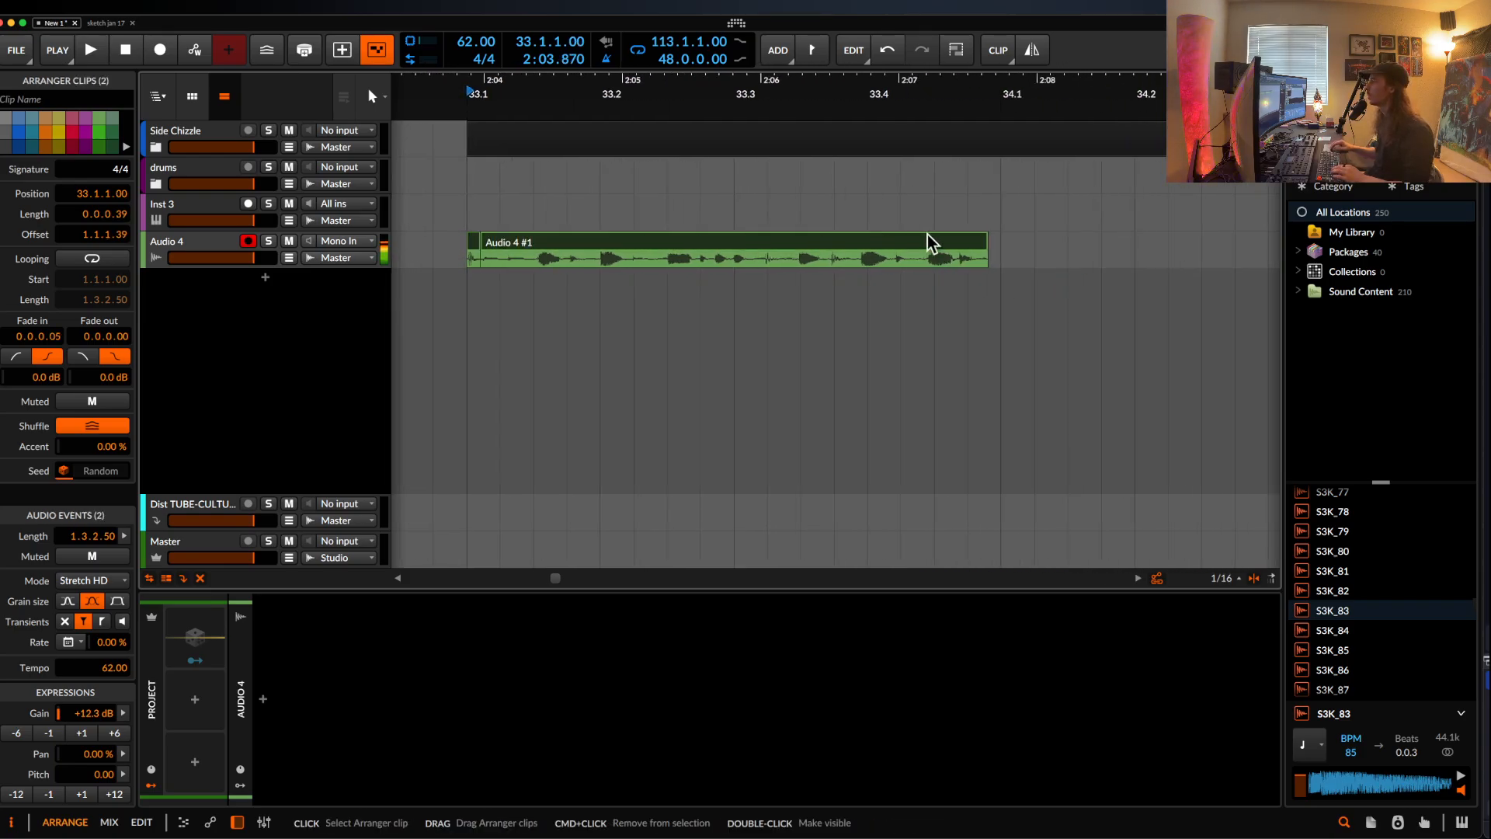
- Set the arranger loop to the one-bar range from 33.1.1.00 to 34.1.1.00 and play the looped vocal
drag(1000, 247, 464, 253)
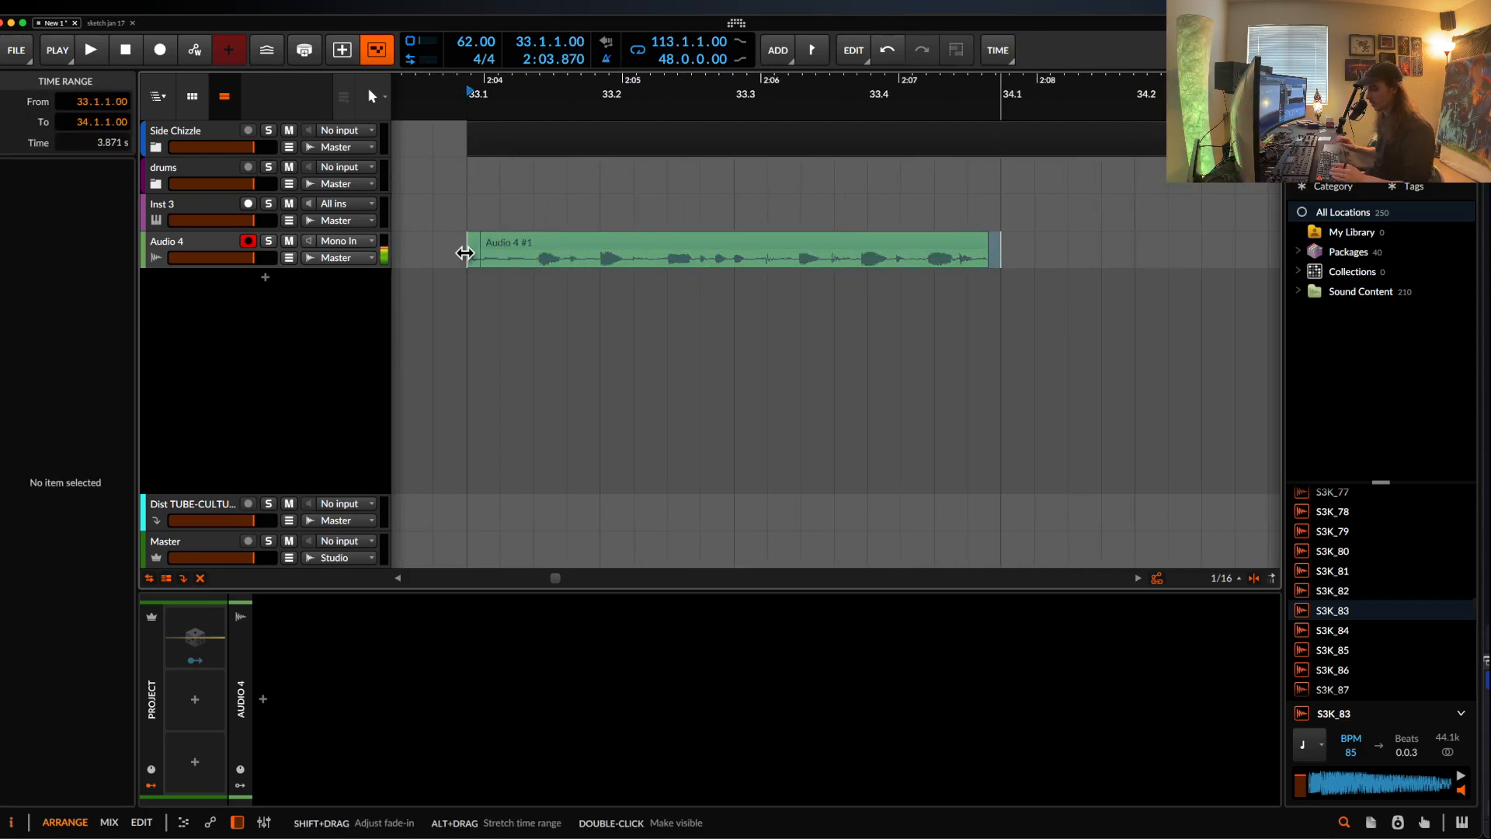
key(ctrl+l)
key(space)
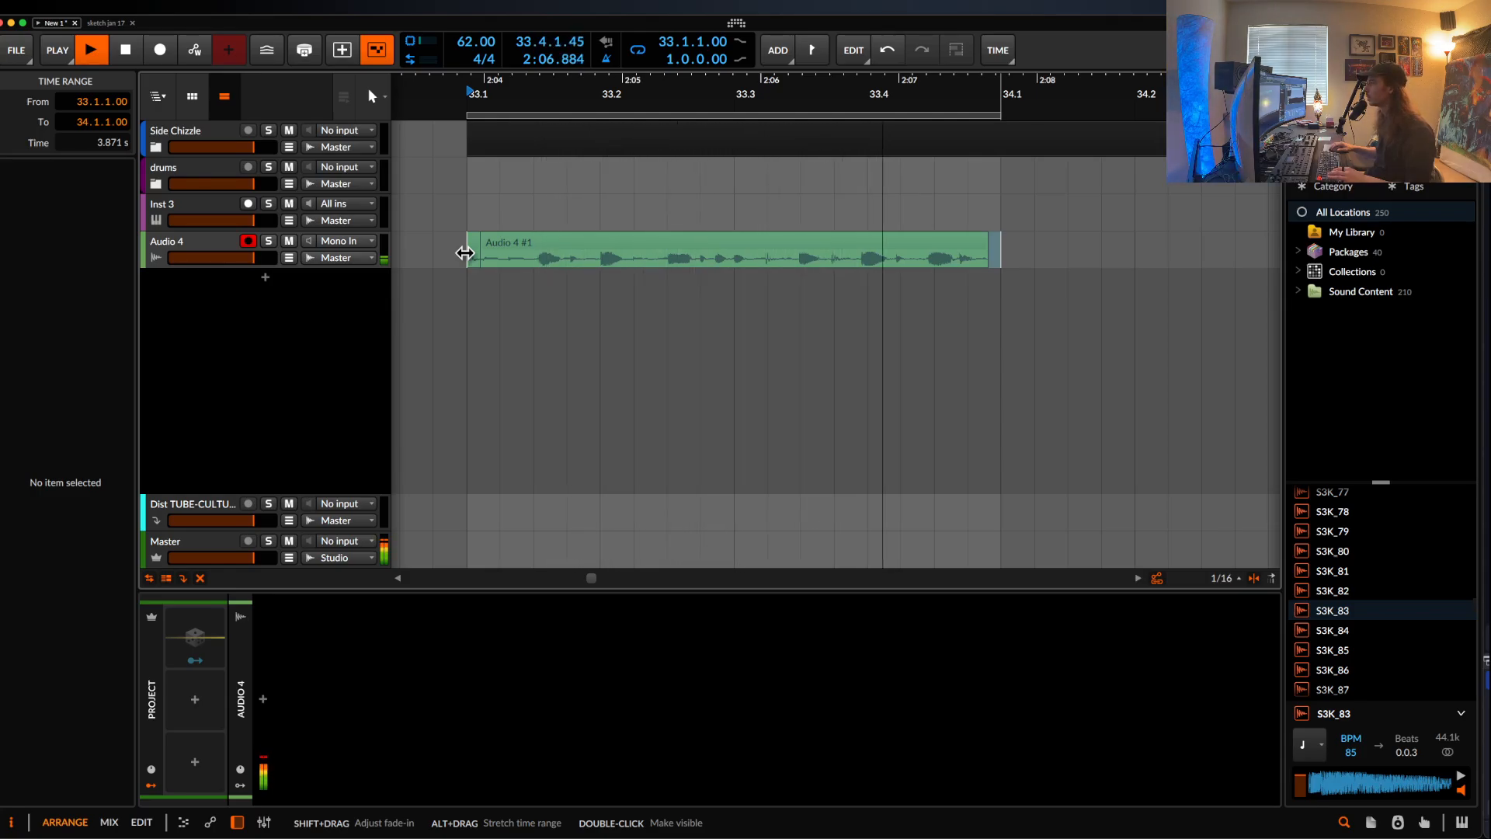
click(889, 247)
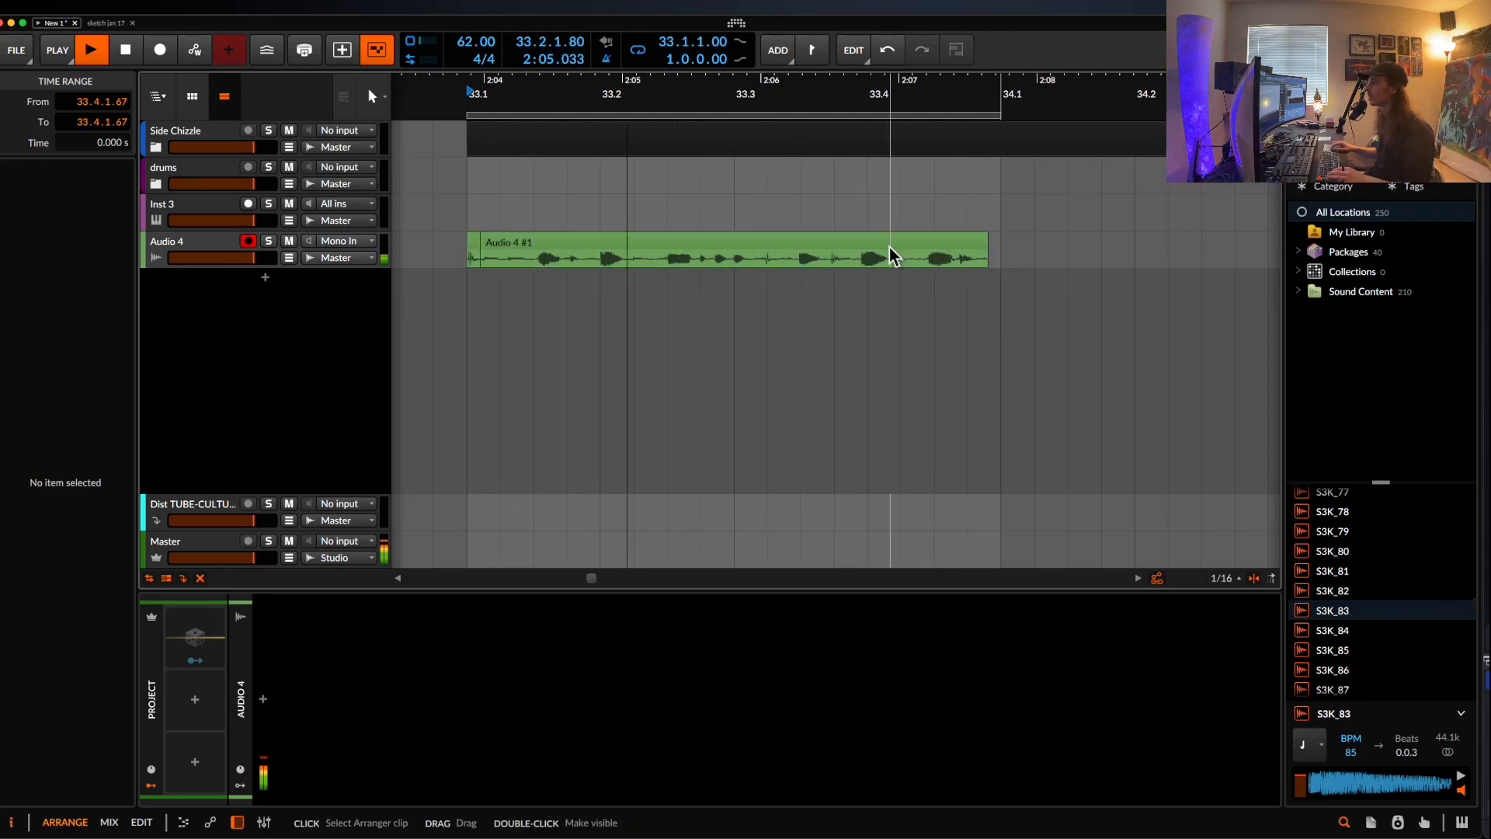
- Stop playback, set the arranger loop to start at 34.1.1.00 and record a second take from there on the Audio 4 track
scroll(888, 247, down, 3)
scroll(817, 247, down, 2)
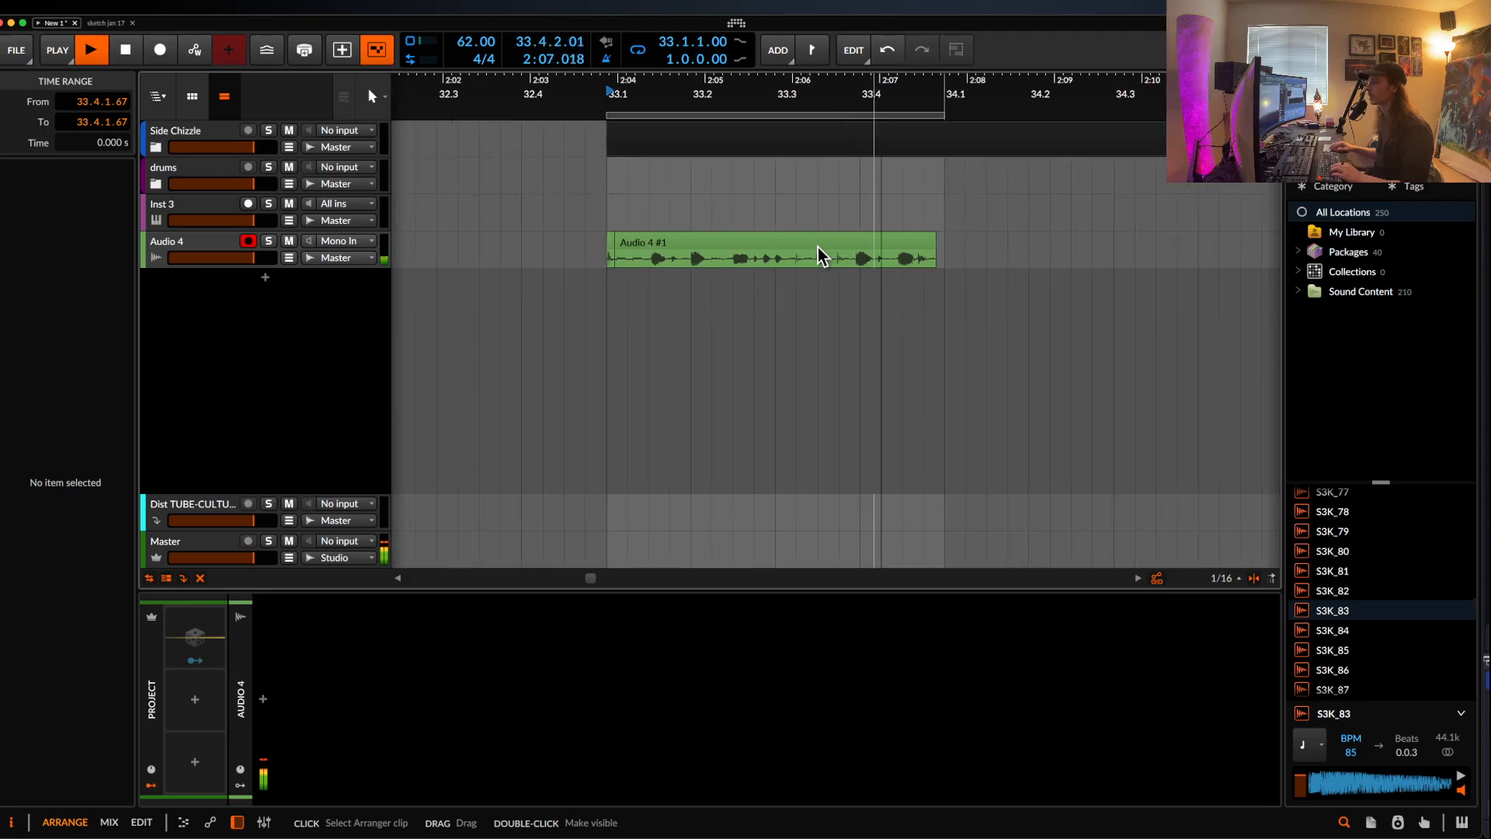
key(space)
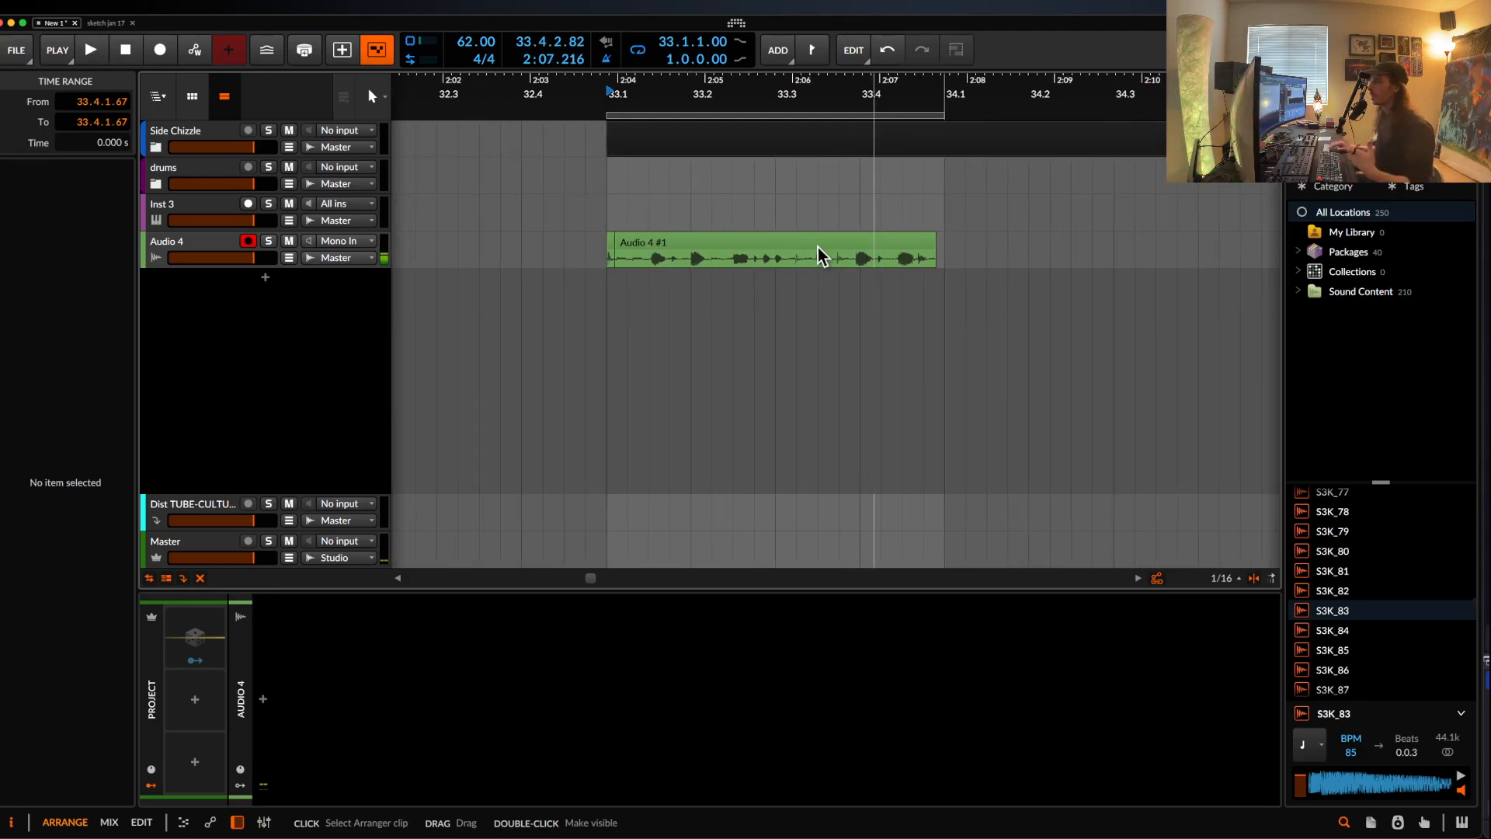
scroll(818, 247, down, 1)
click(936, 256)
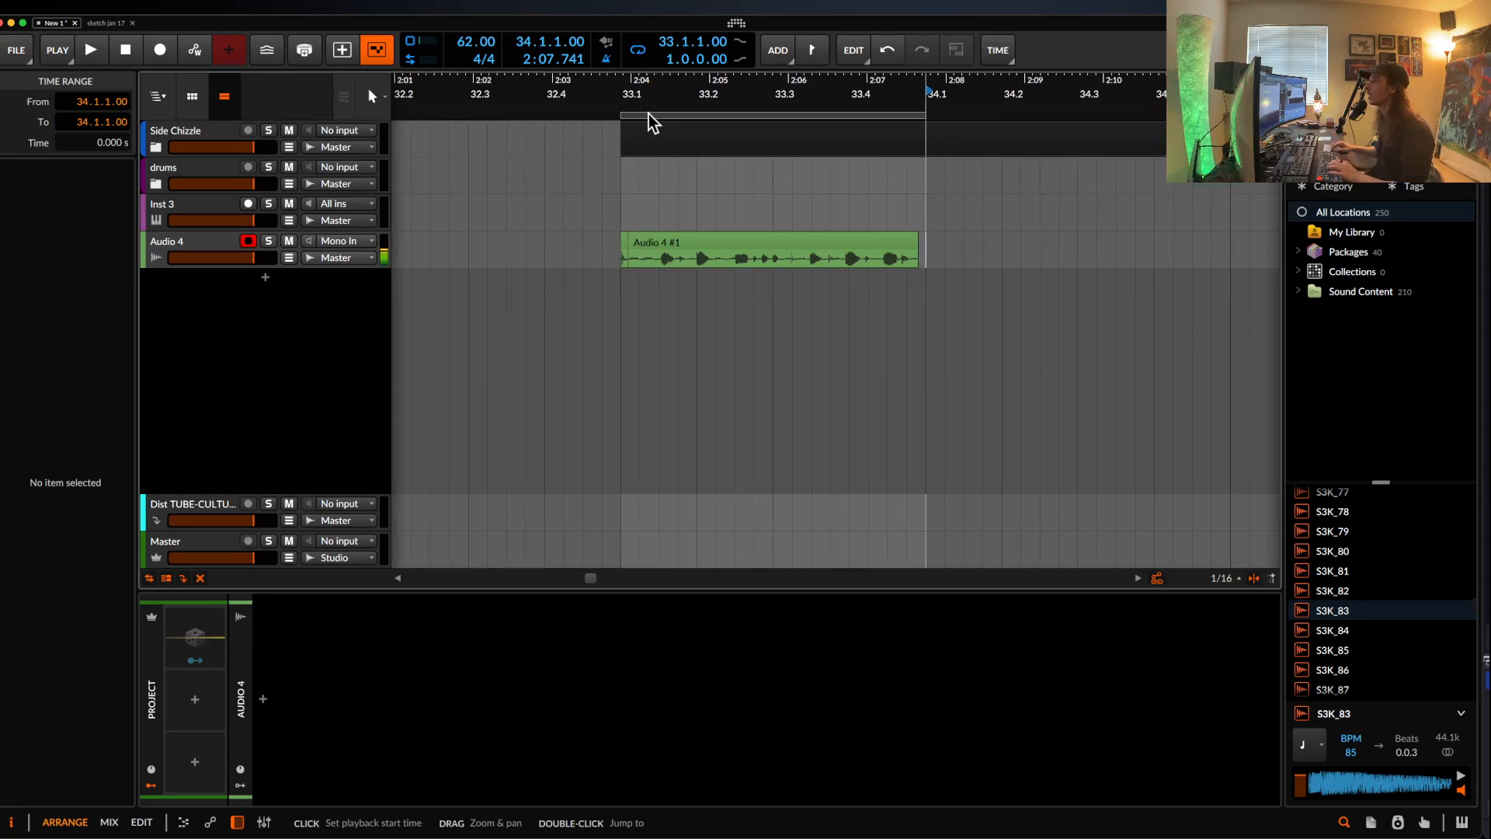
drag(650, 115, 951, 137)
click(926, 274)
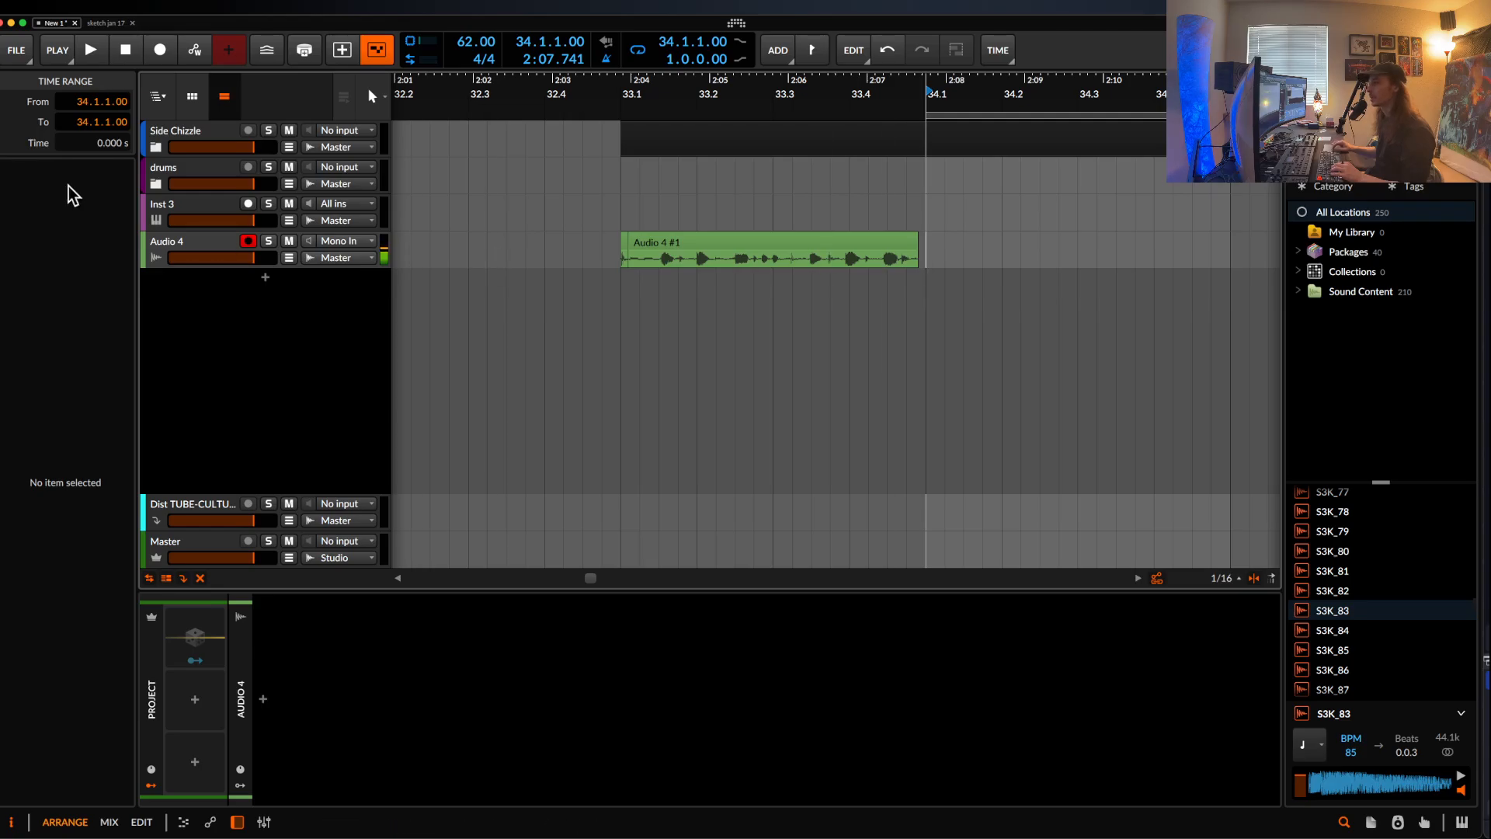
click(148, 60)
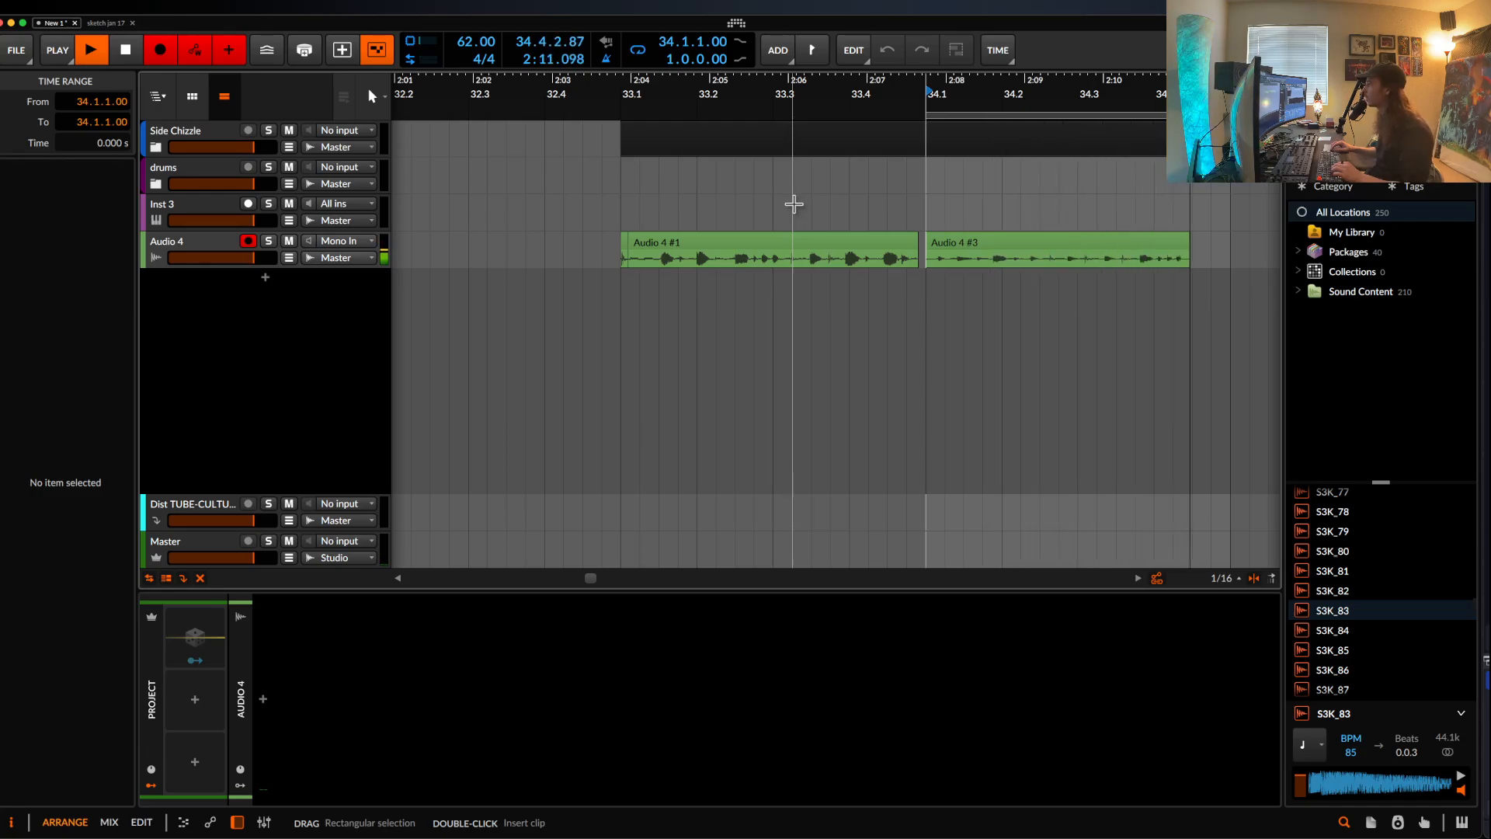
key(space)
- Split the end of the new take off at 34.4.4.00 and move that sliver to the take's start at 34.1.1.00
click(1196, 259)
scroll(1199, 259, up, 3)
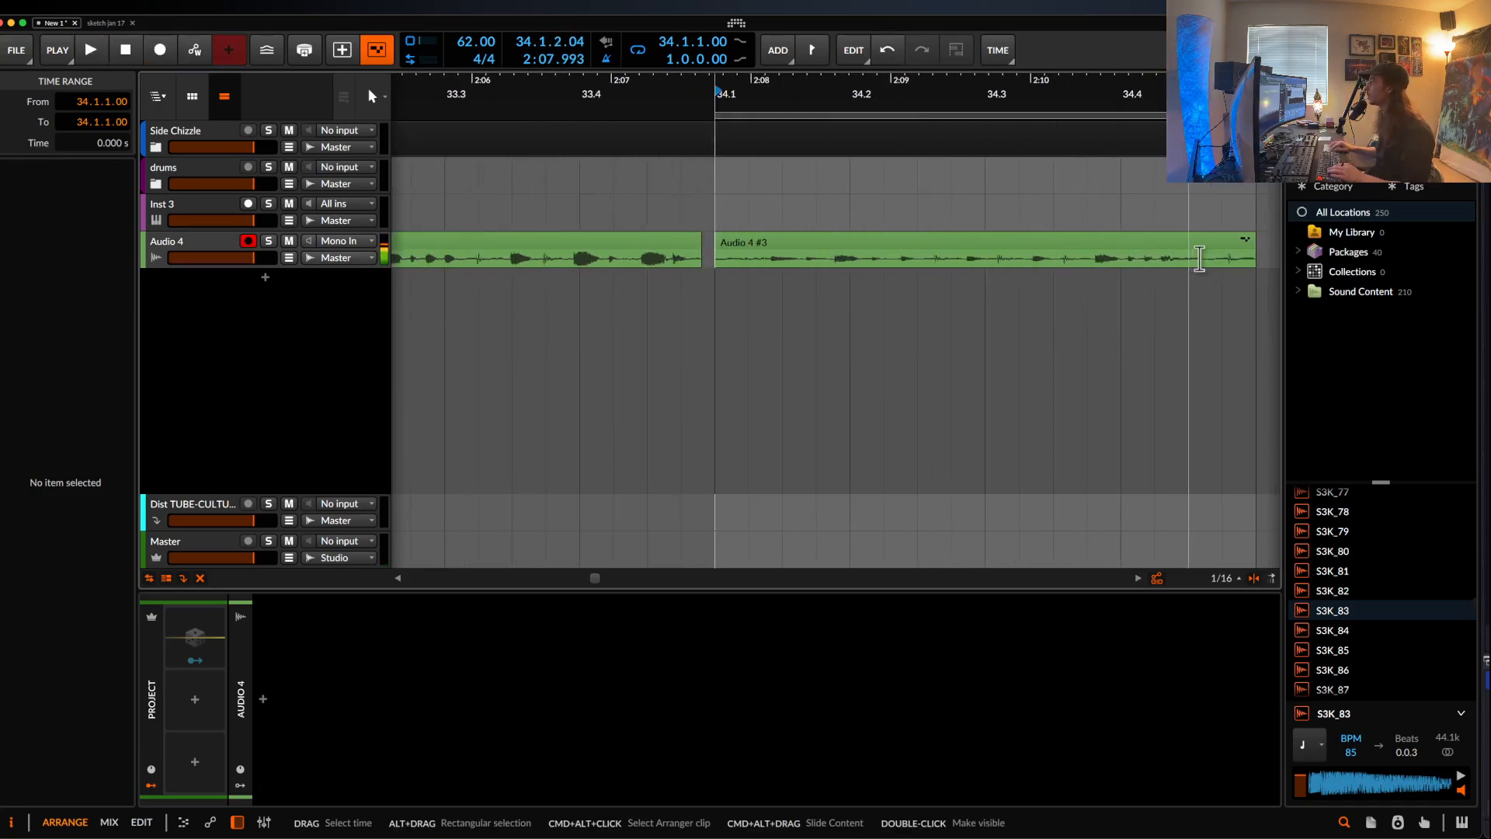
click(1225, 261)
key(super+e)
click(1244, 246)
drag(1244, 246, 738, 265)
- Play the new take at bar 34 and raise the gain of its main clip to +7.2 dB
scroll(741, 260, up, 3)
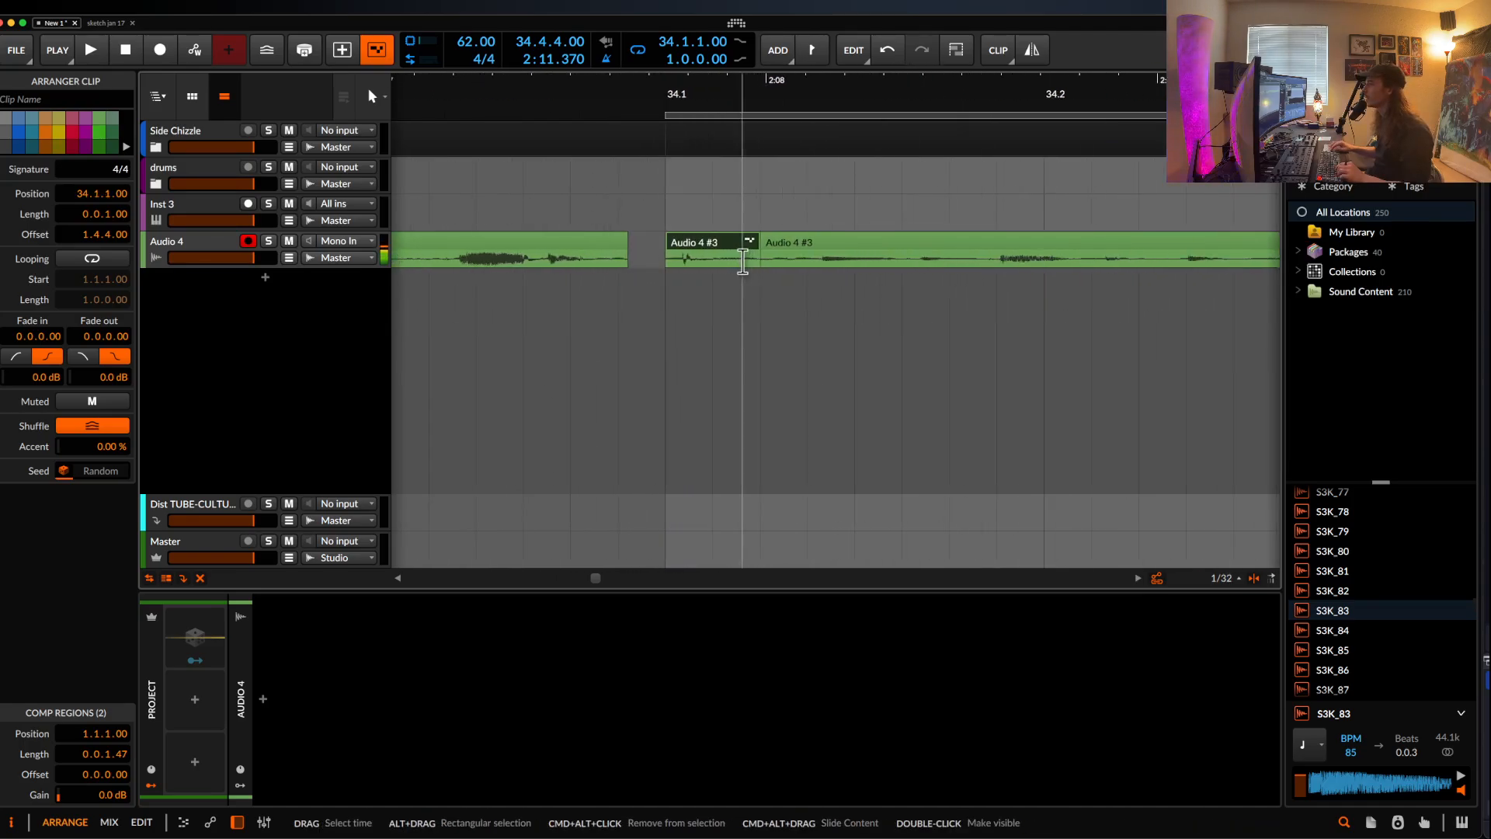
click(730, 259)
scroll(726, 252, down, 3)
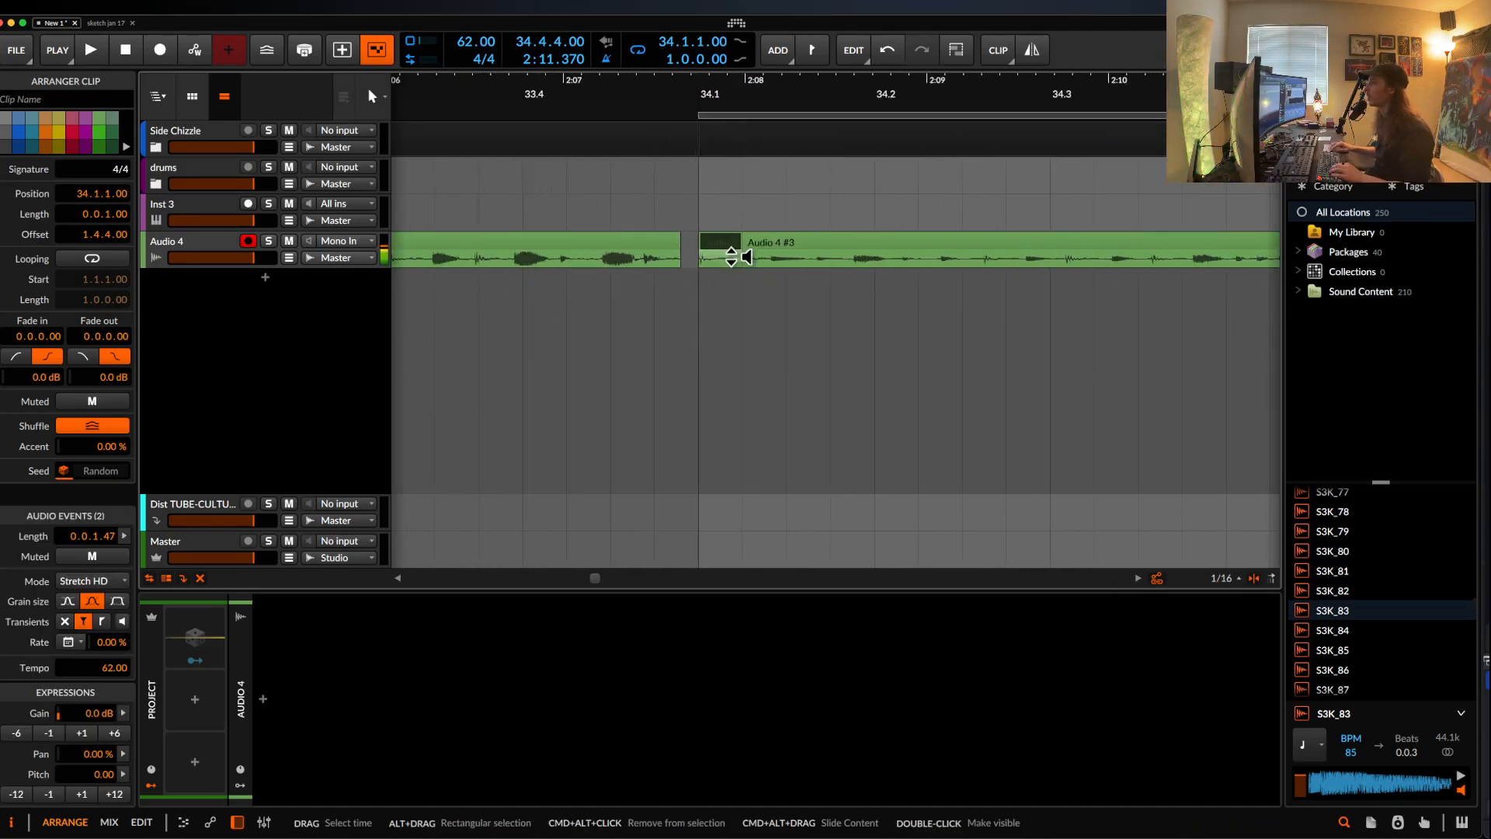
key(space)
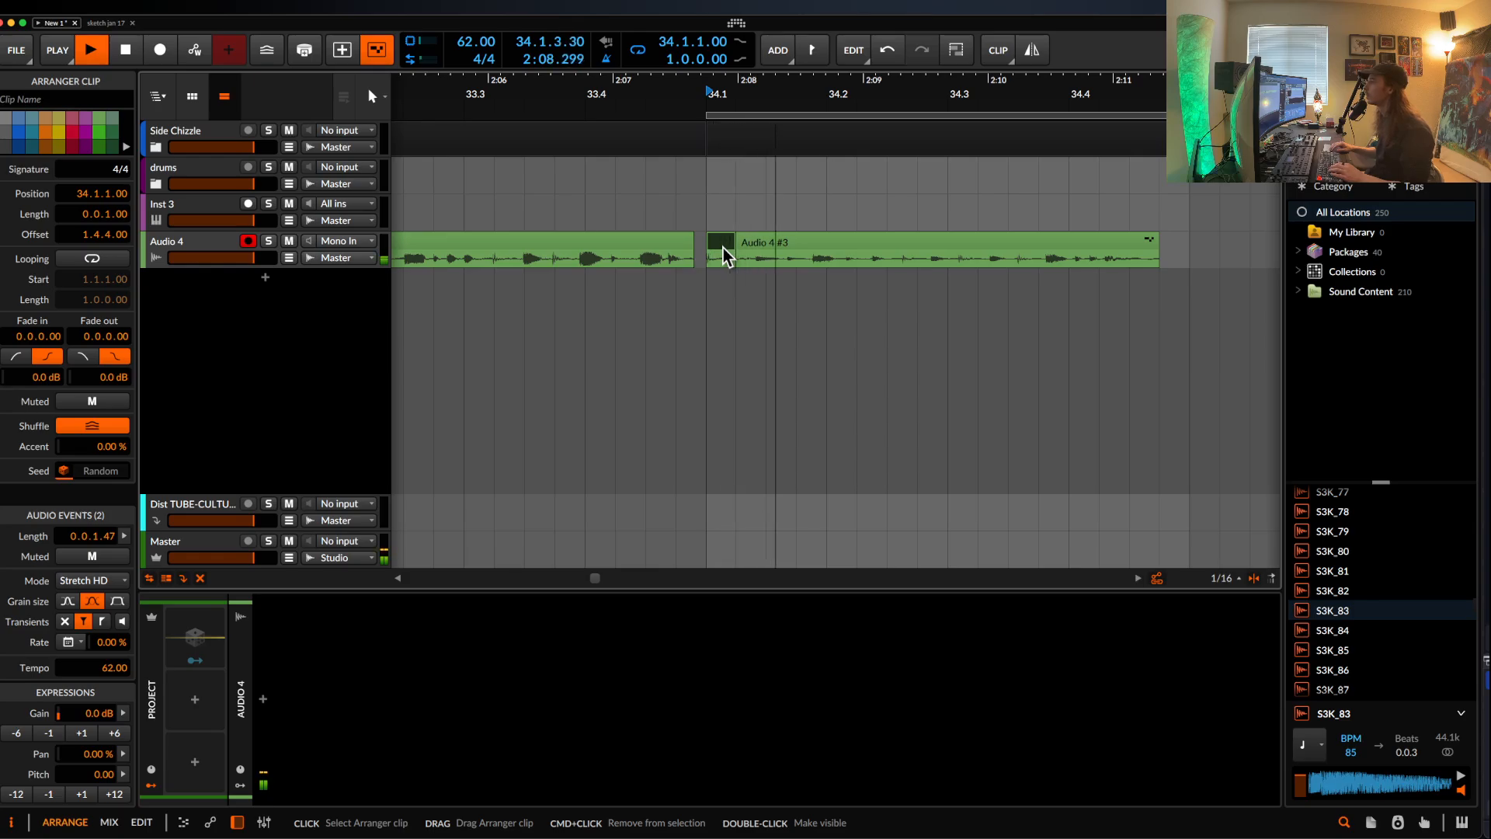
key(space)
click(835, 255)
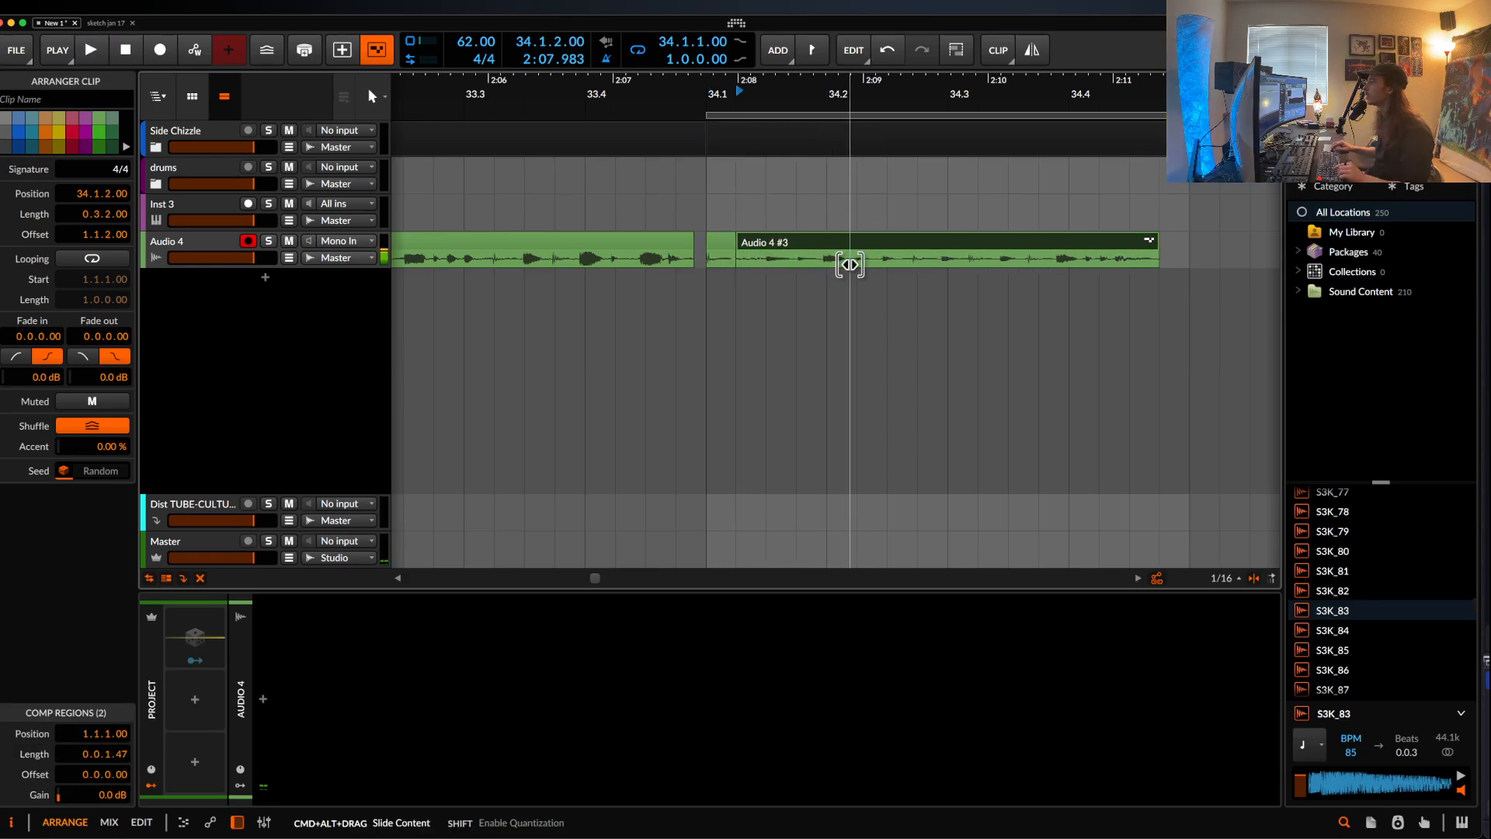
scroll(668, 268, down, 3)
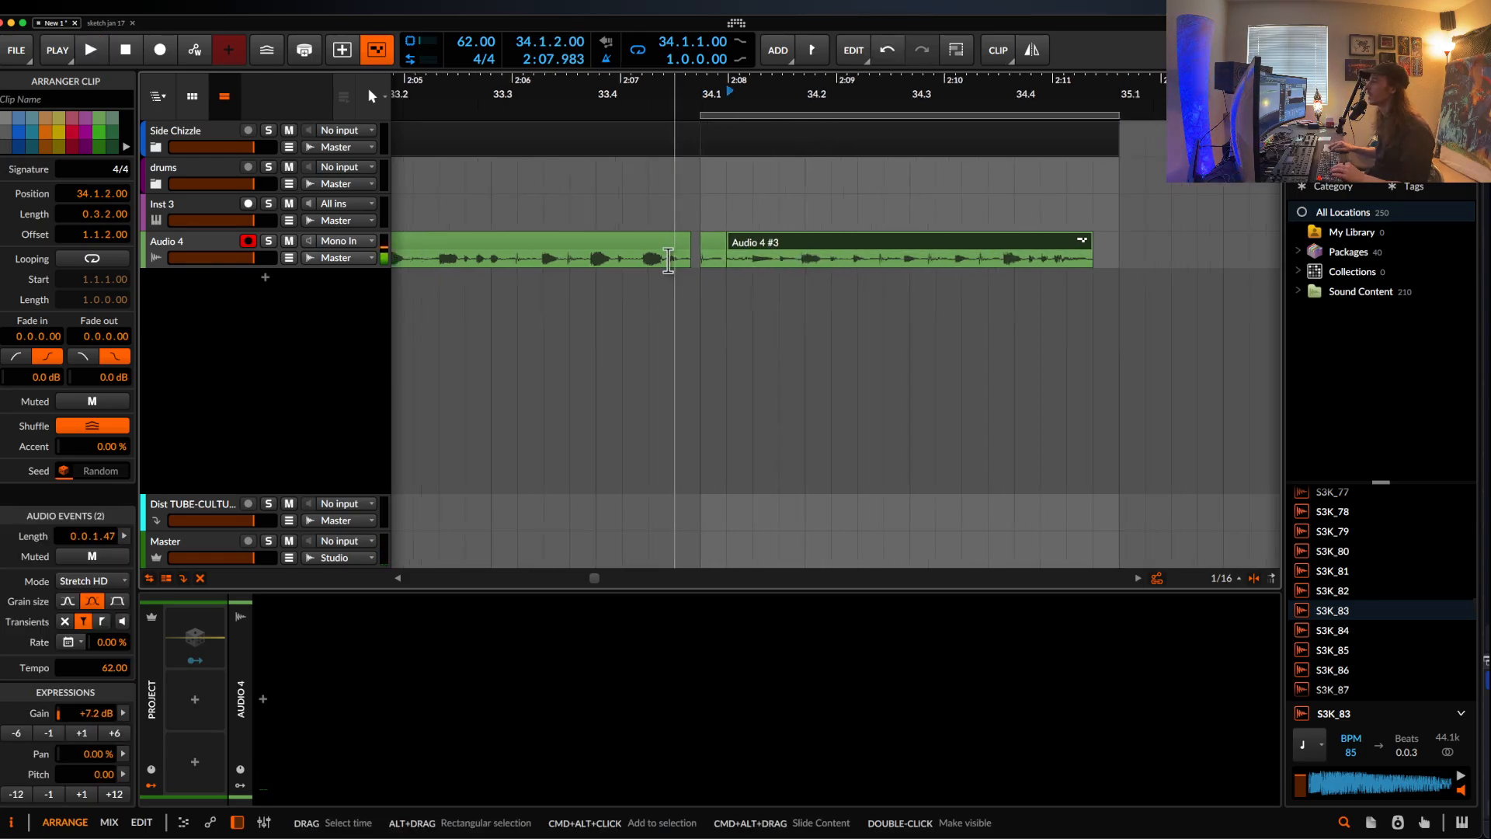
- Set the arranger loop to two bars from 33.1.1.00 and play both takes from bar 33
scroll(710, 138, left, 3)
scroll(709, 138, down, 3)
drag(976, 114, 739, 118)
drag(872, 111, 1116, 116)
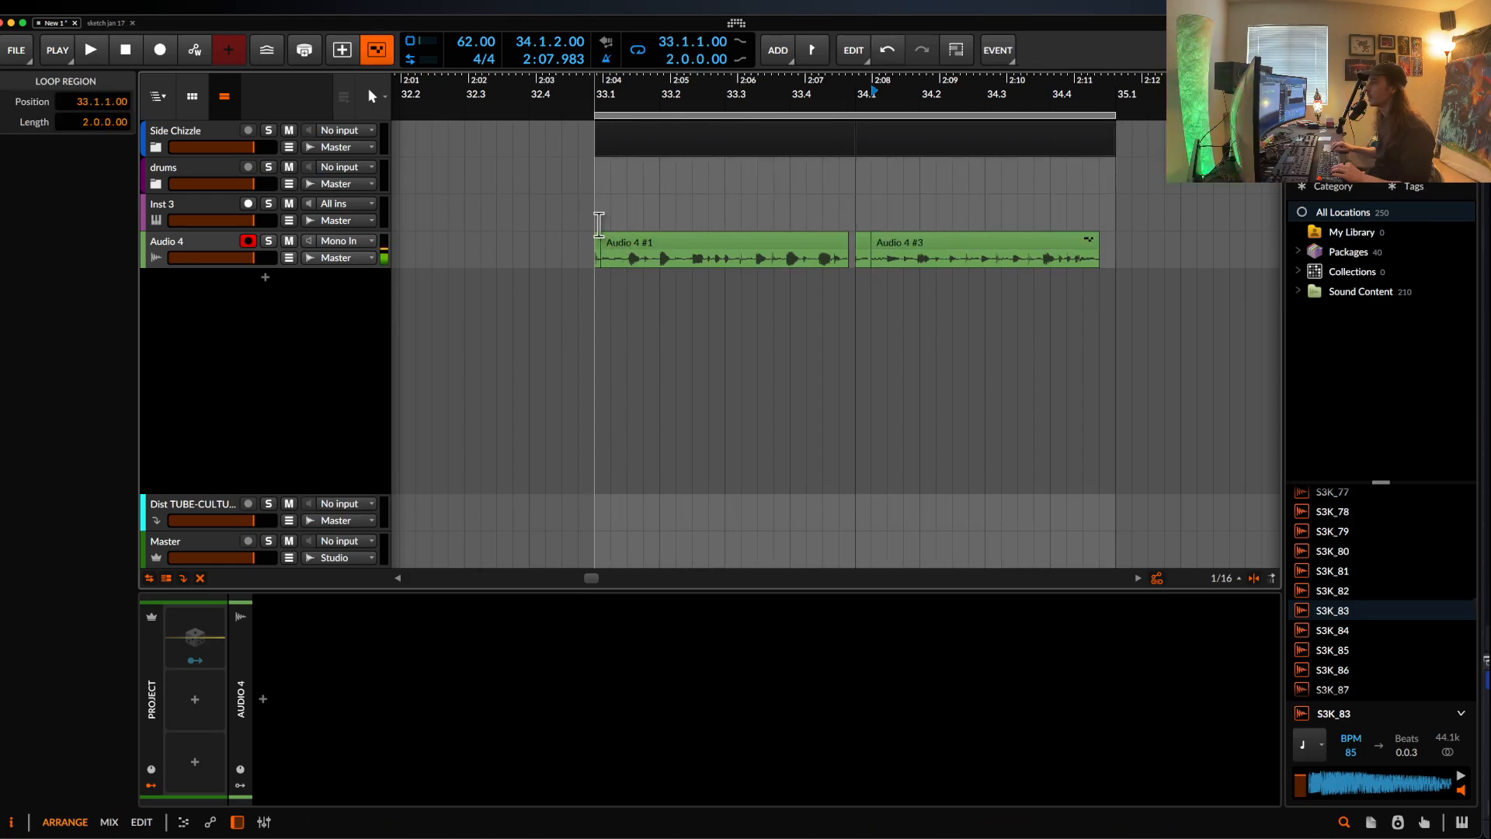
click(599, 224)
key(space)
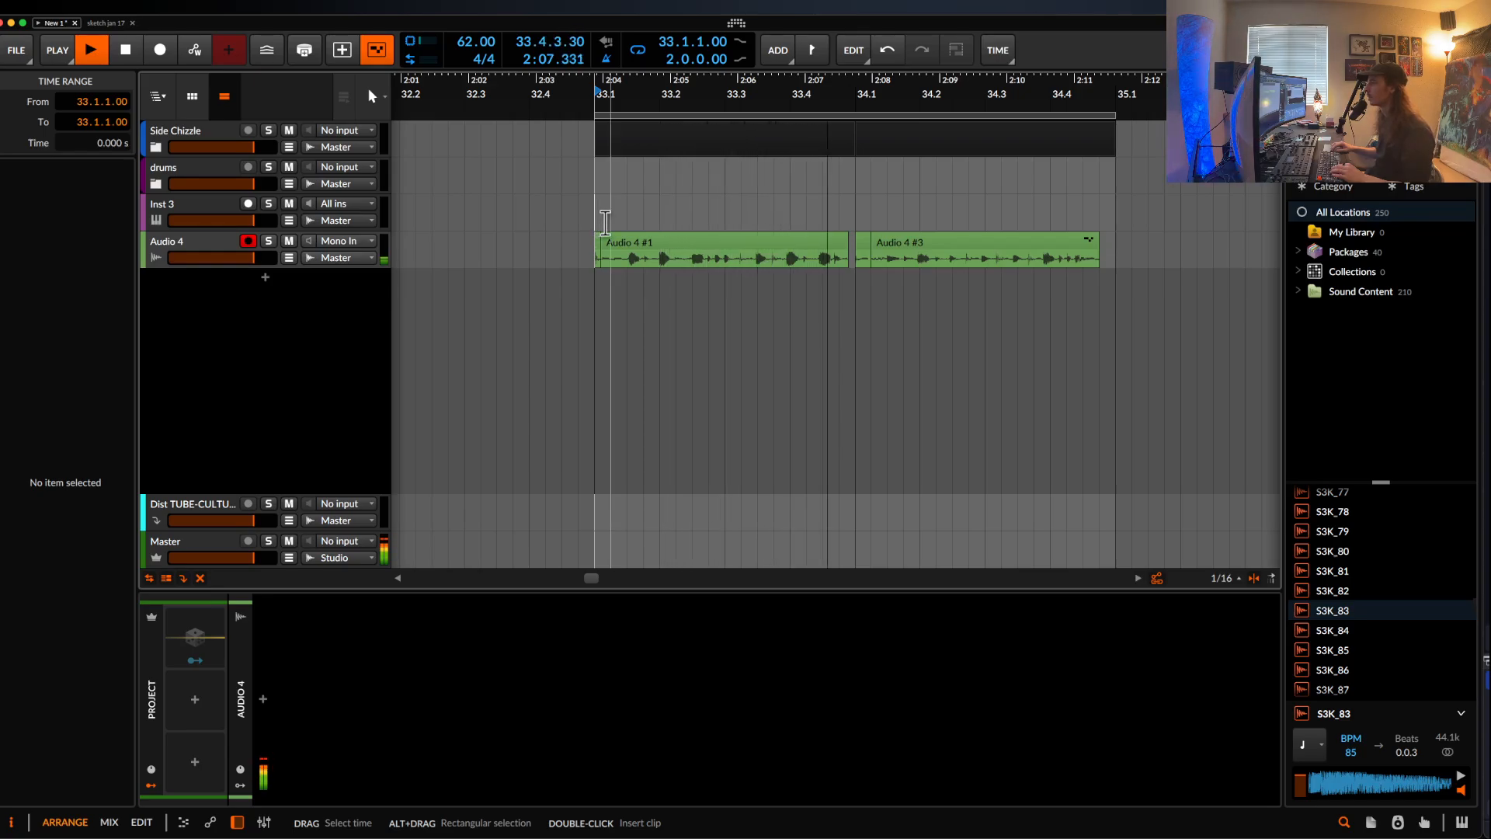
scroll(930, 277, right, 2)
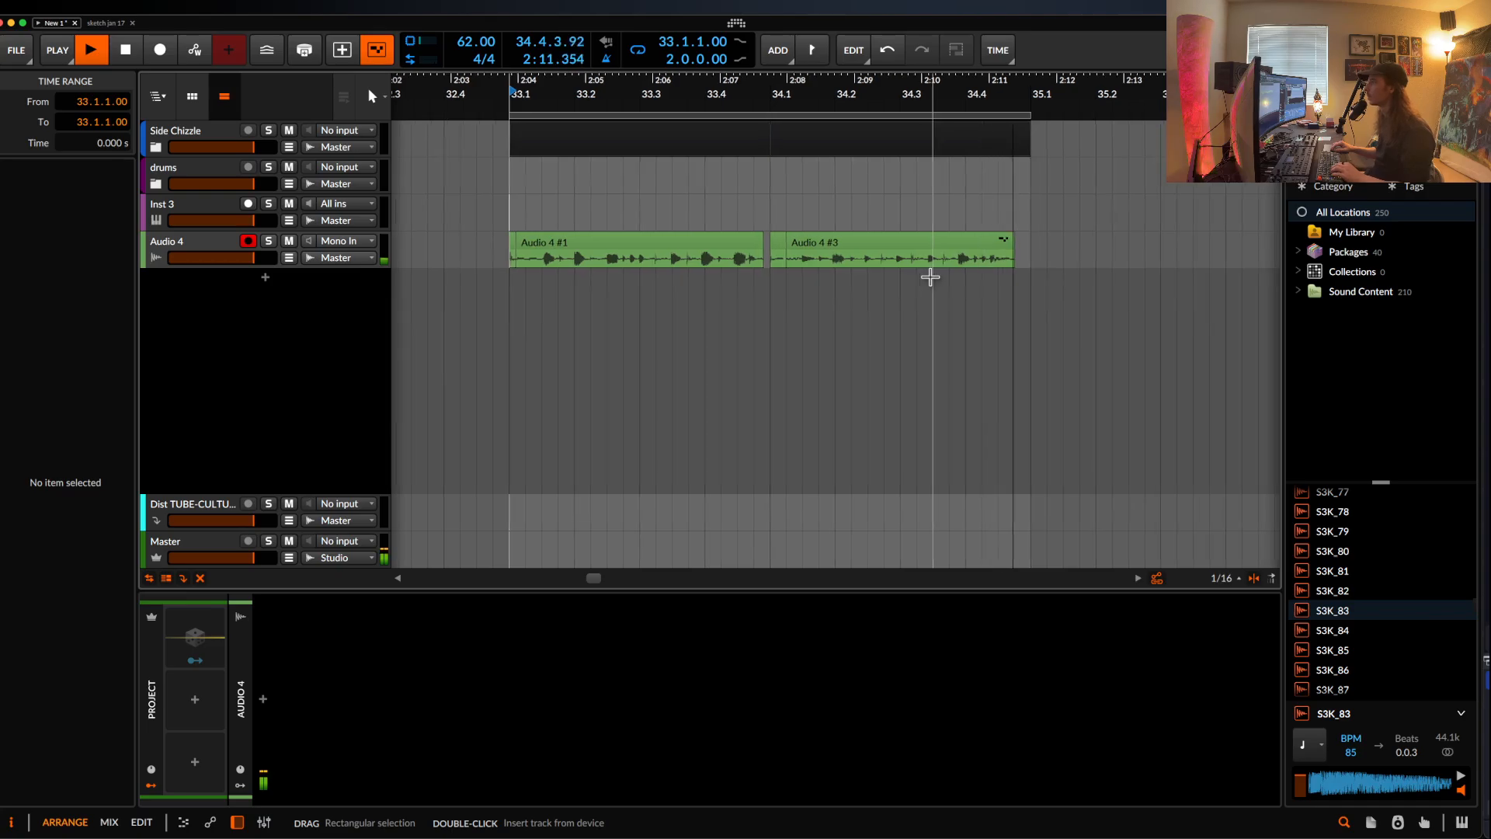
key(space)
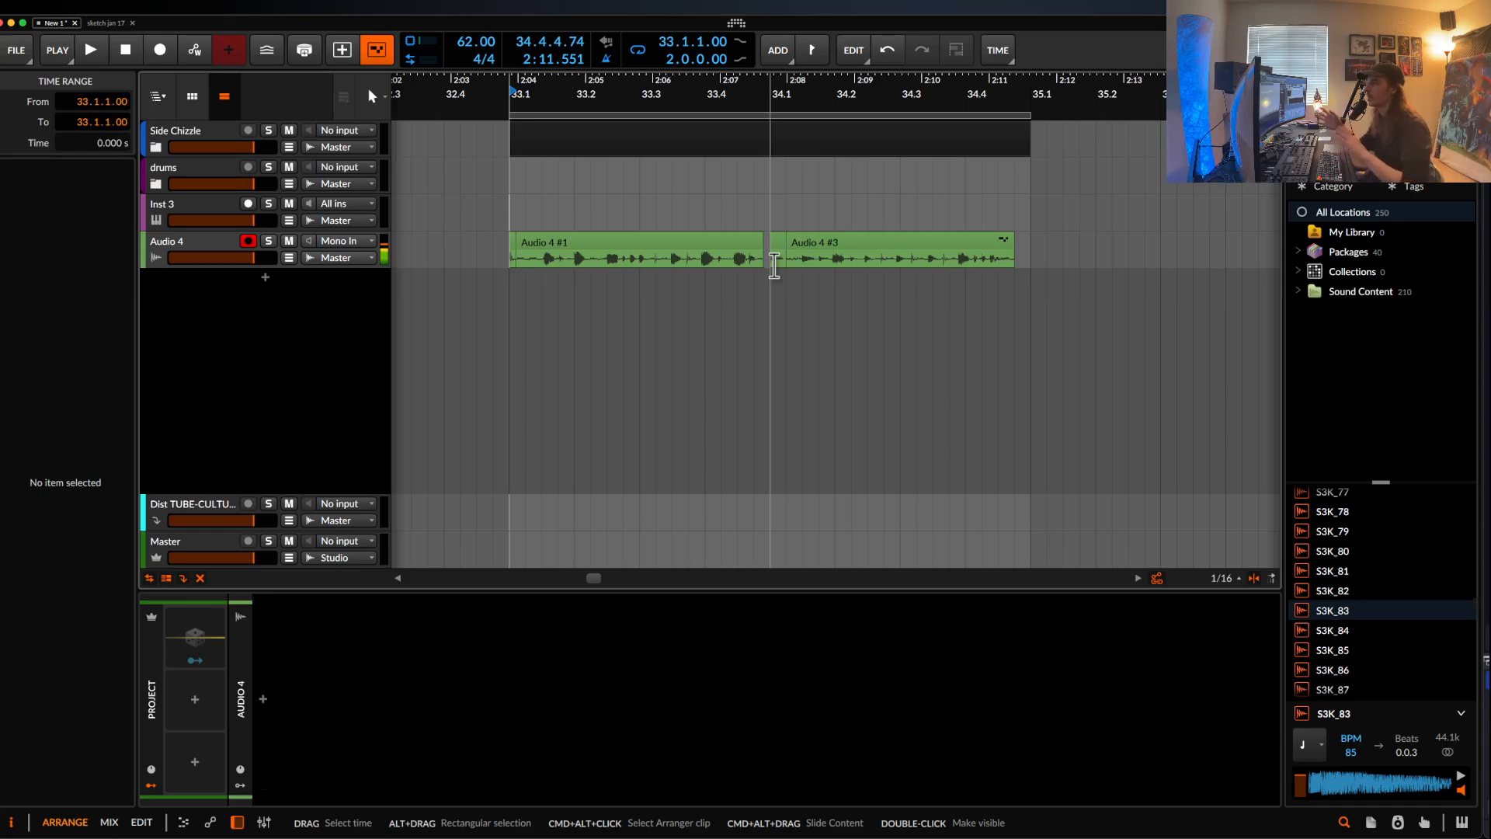
- Move the second take from bar 34 to bar 37 on the Audio 4 track
scroll(774, 265, down, 1)
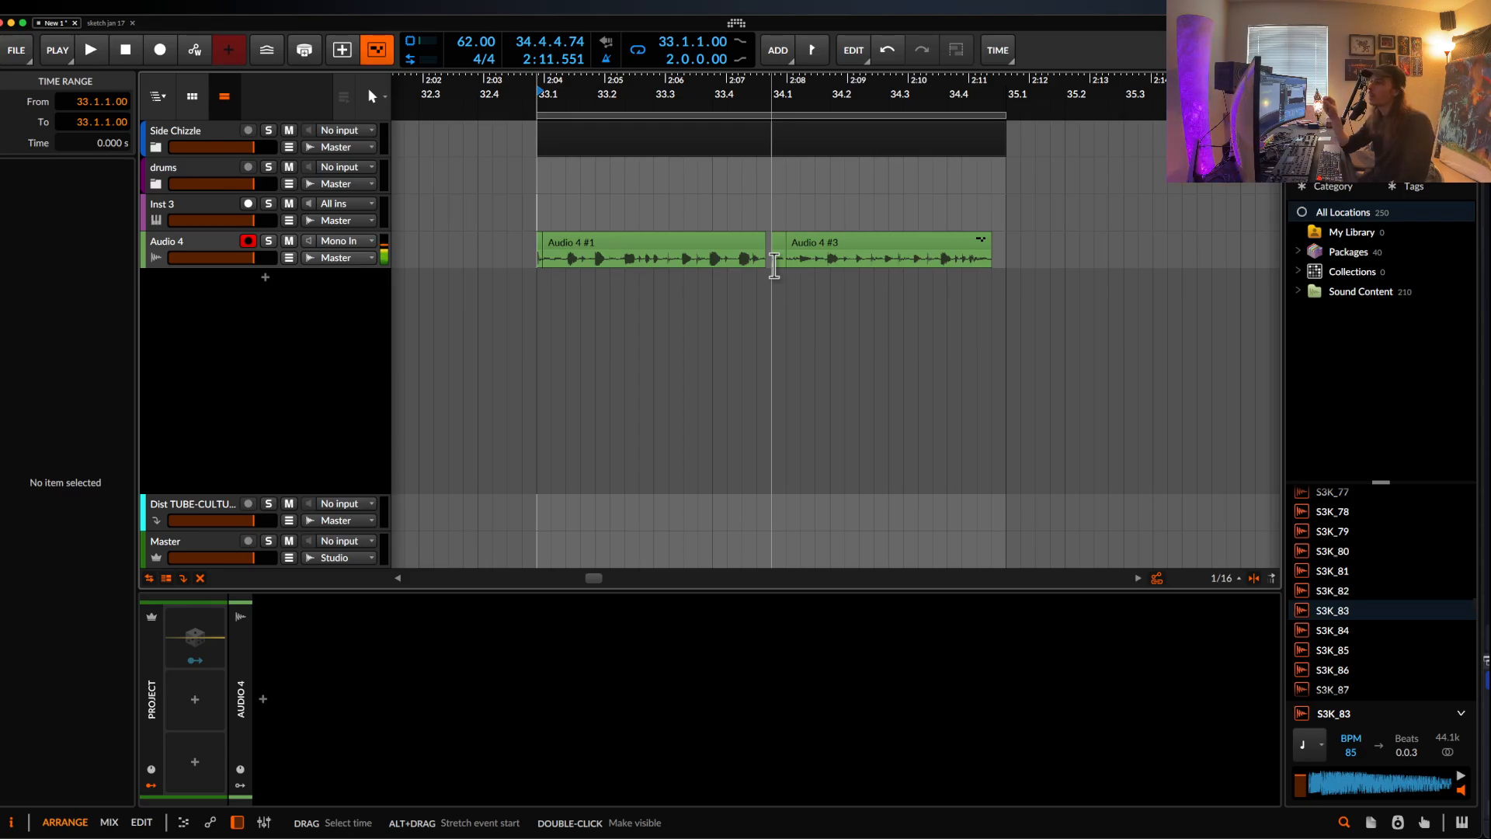
scroll(773, 267, down, 5)
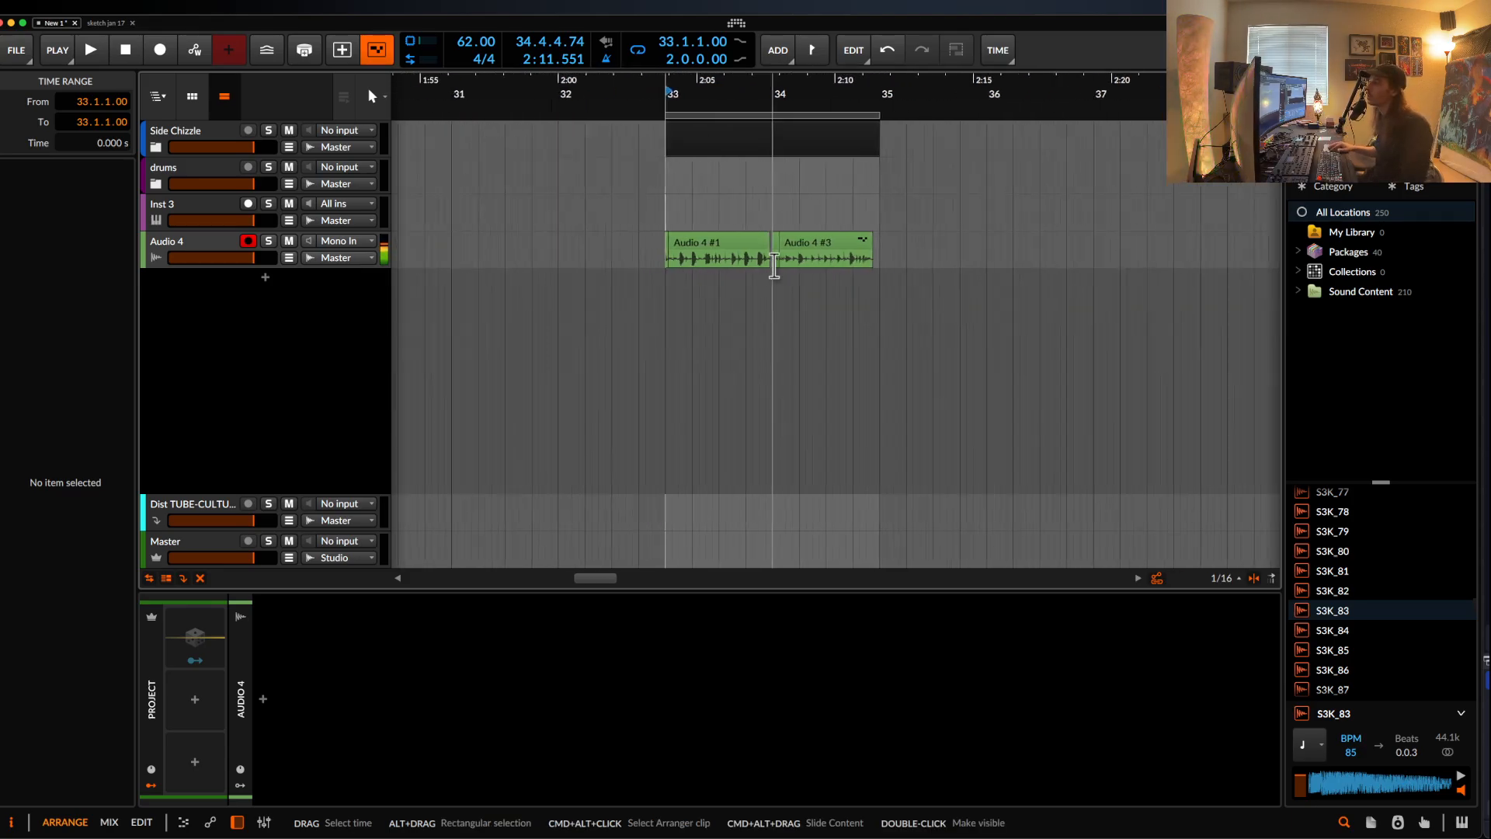
drag(776, 264, 1100, 244)
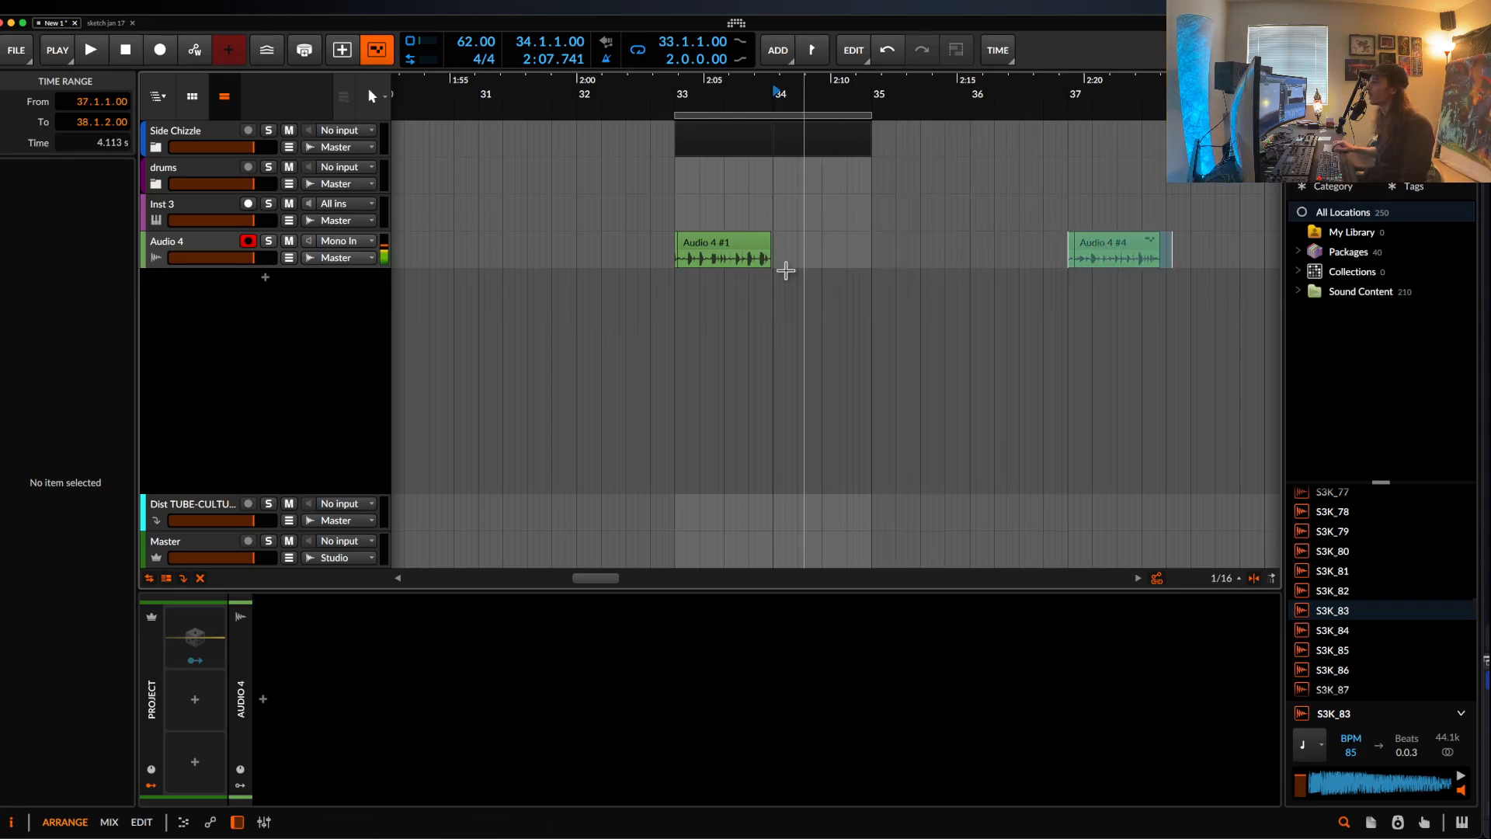
- Duplicate the one-bar range of the first take at bar 33 three times to fill bars 34 to 36
drag(676, 257, 770, 258)
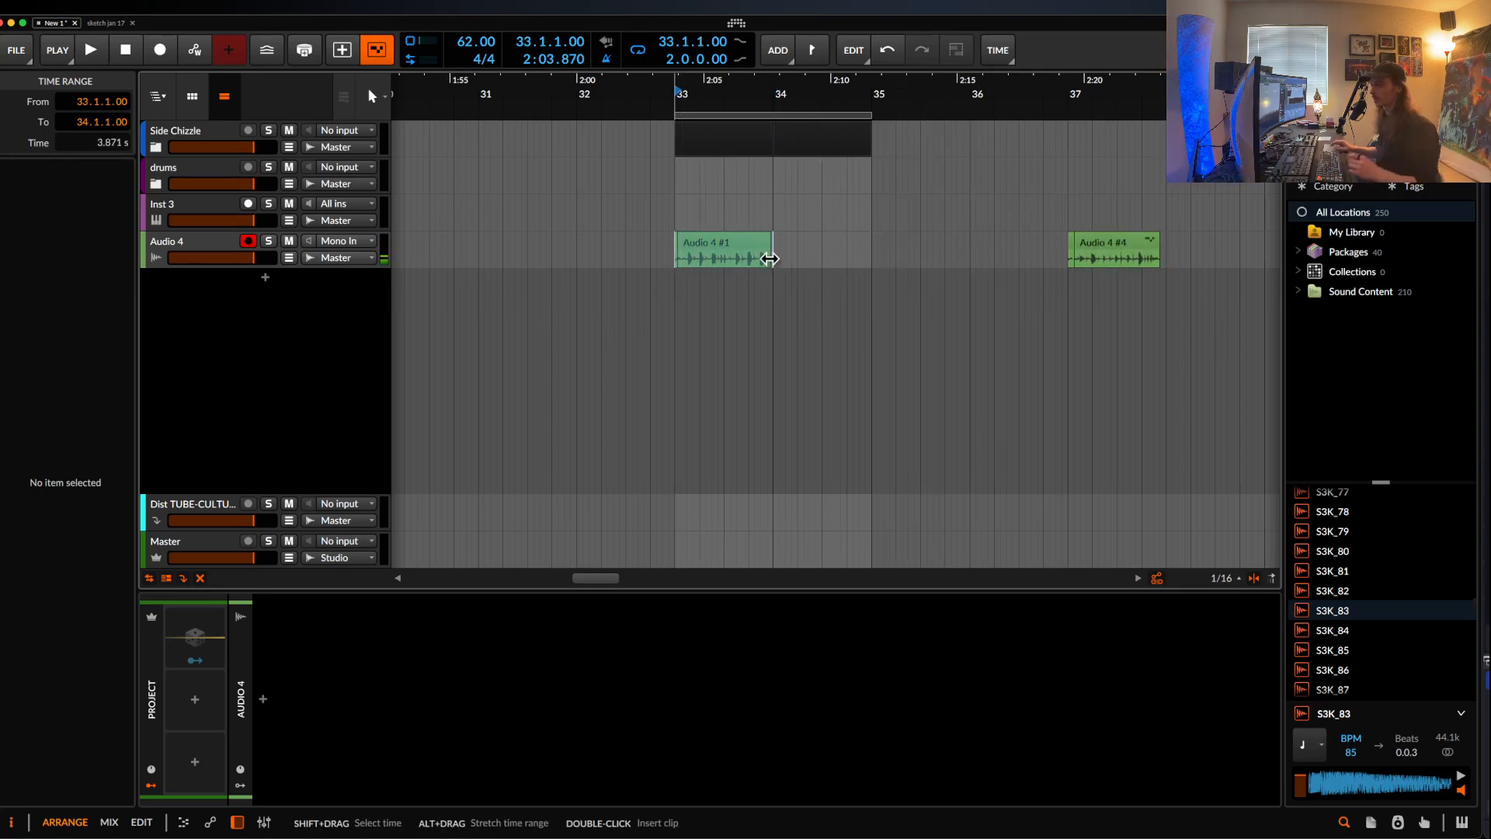
key(super+d)
key(super+d)
key(super+d)
- Duplicate the second take's bar 37 three times through bar 40 and extend the arranger loop to eight bars from 33.1.1.00
scroll(772, 259, right, 5)
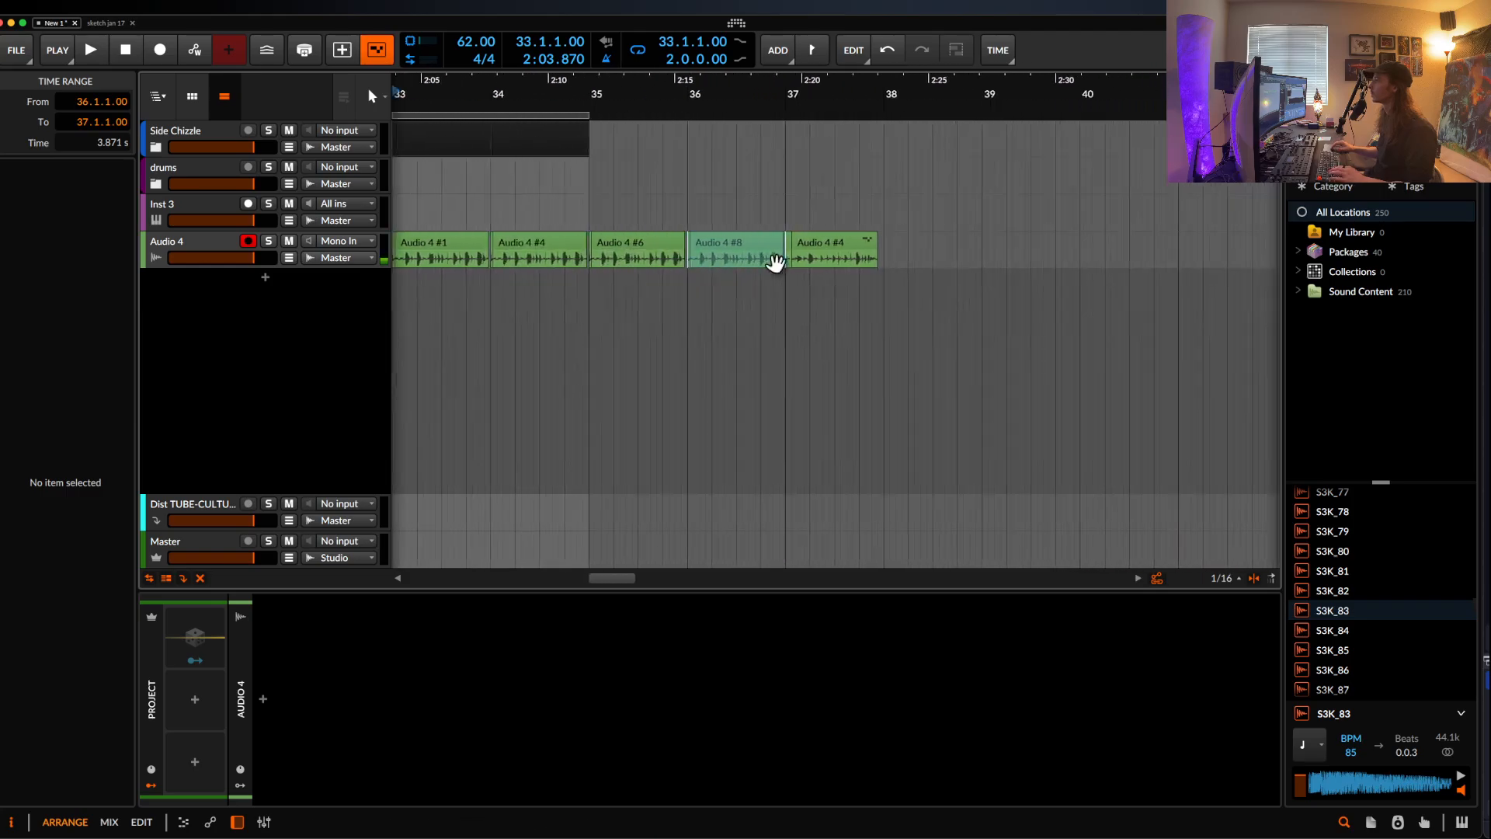
click(724, 255)
drag(738, 258, 837, 259)
key(super+d)
key(super+d)
scroll(837, 259, down, 5)
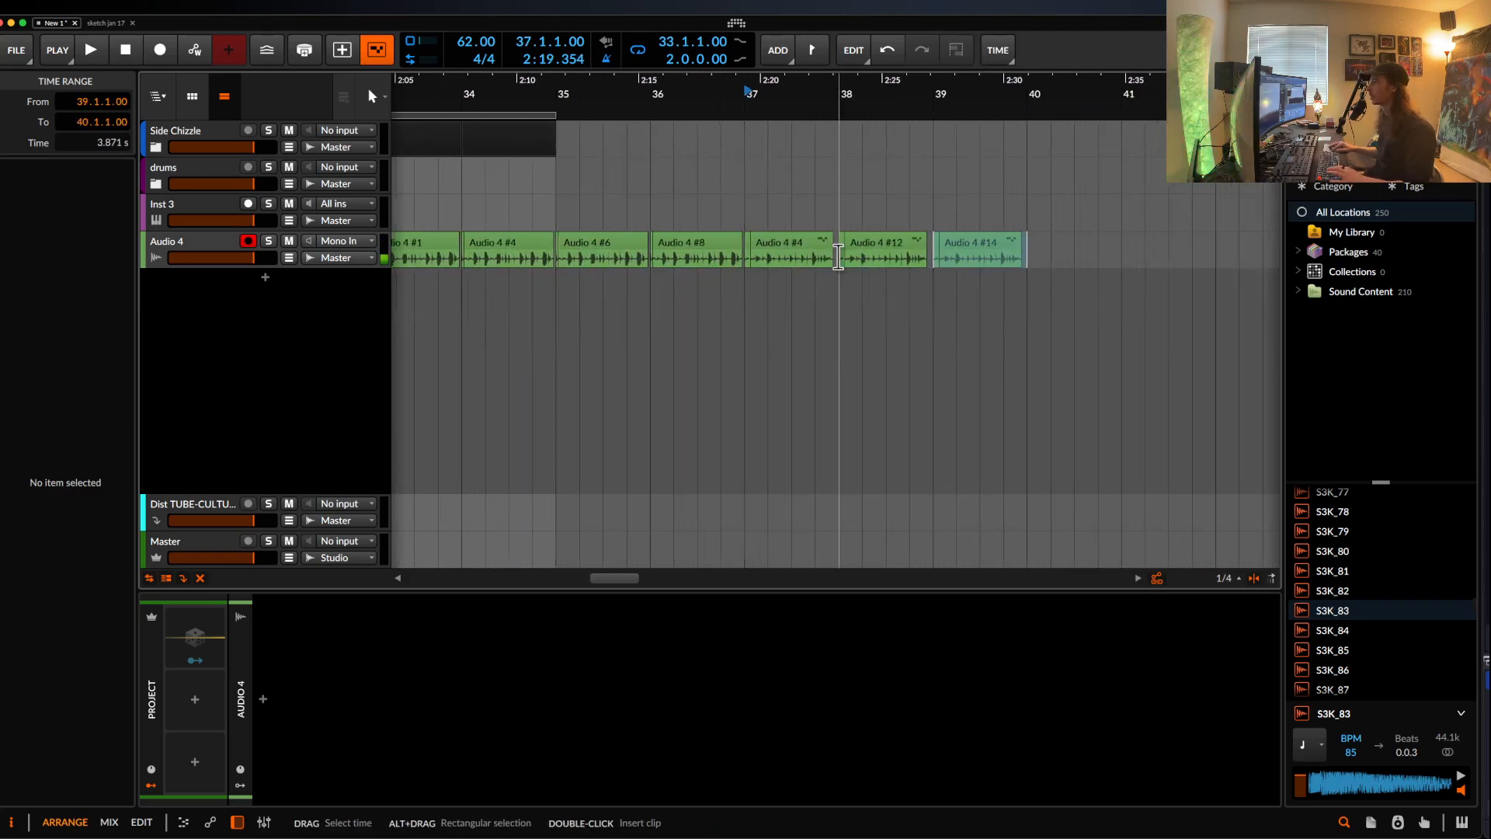
key(super+d)
click(637, 115)
drag(638, 116, 1020, 118)
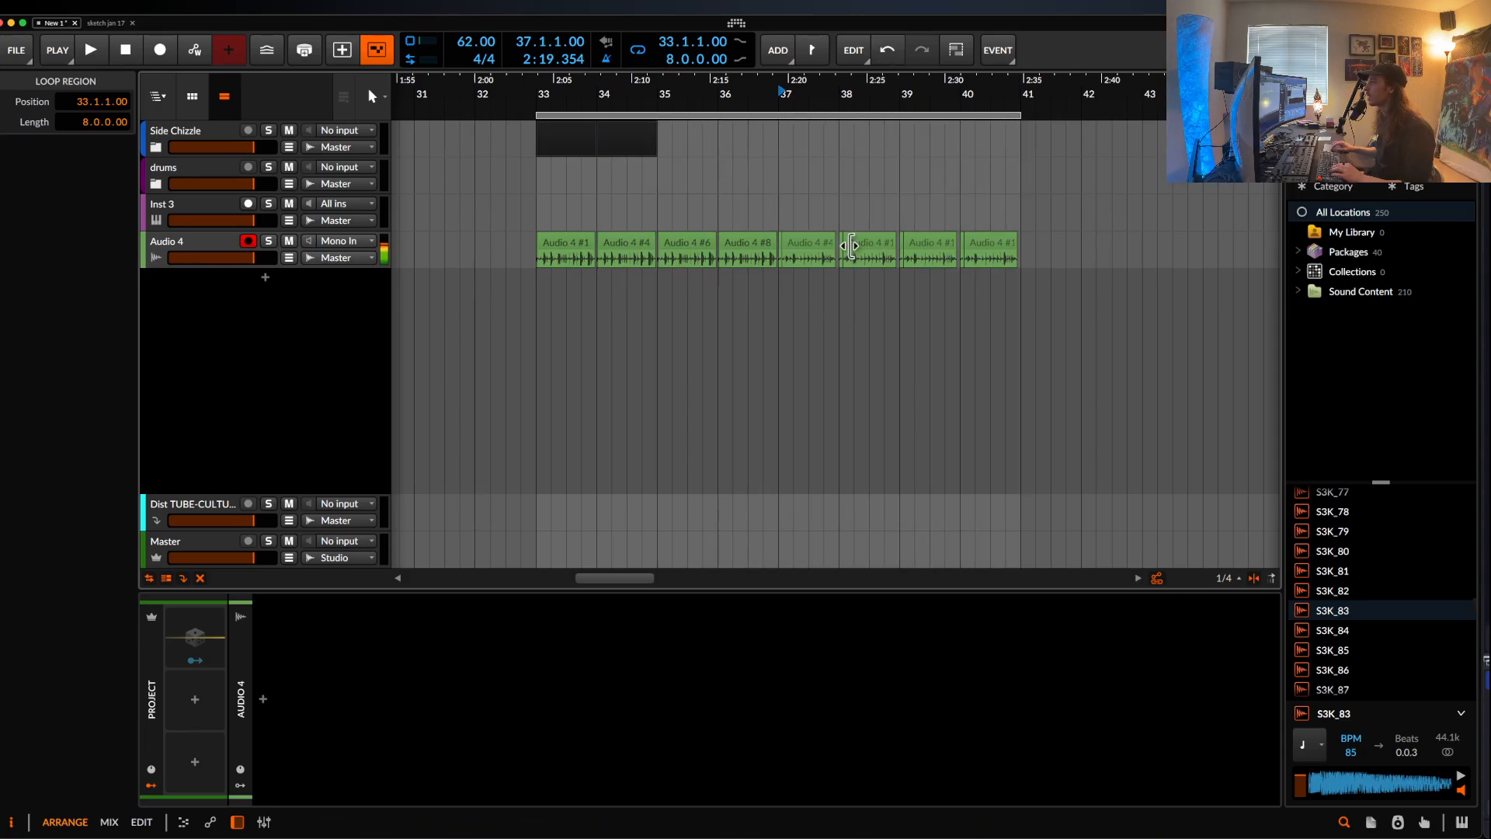
- Consolidate the second take's clips in bars 37 to 40 into one clip and color it yellow
scroll(785, 240, up, 3)
click(776, 242)
shift+click(1140, 244)
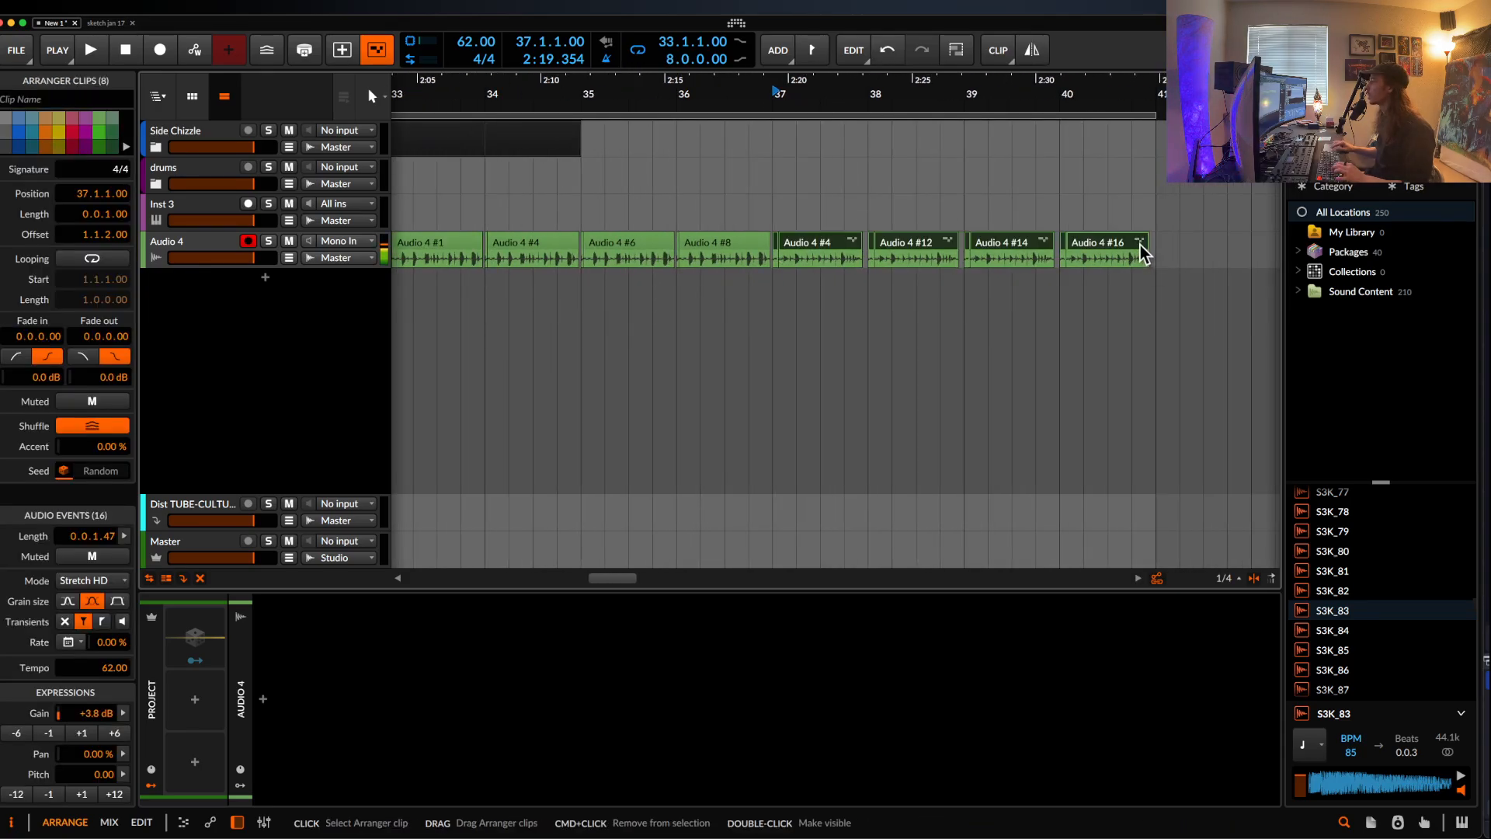
key(super+j)
right_click(1139, 244)
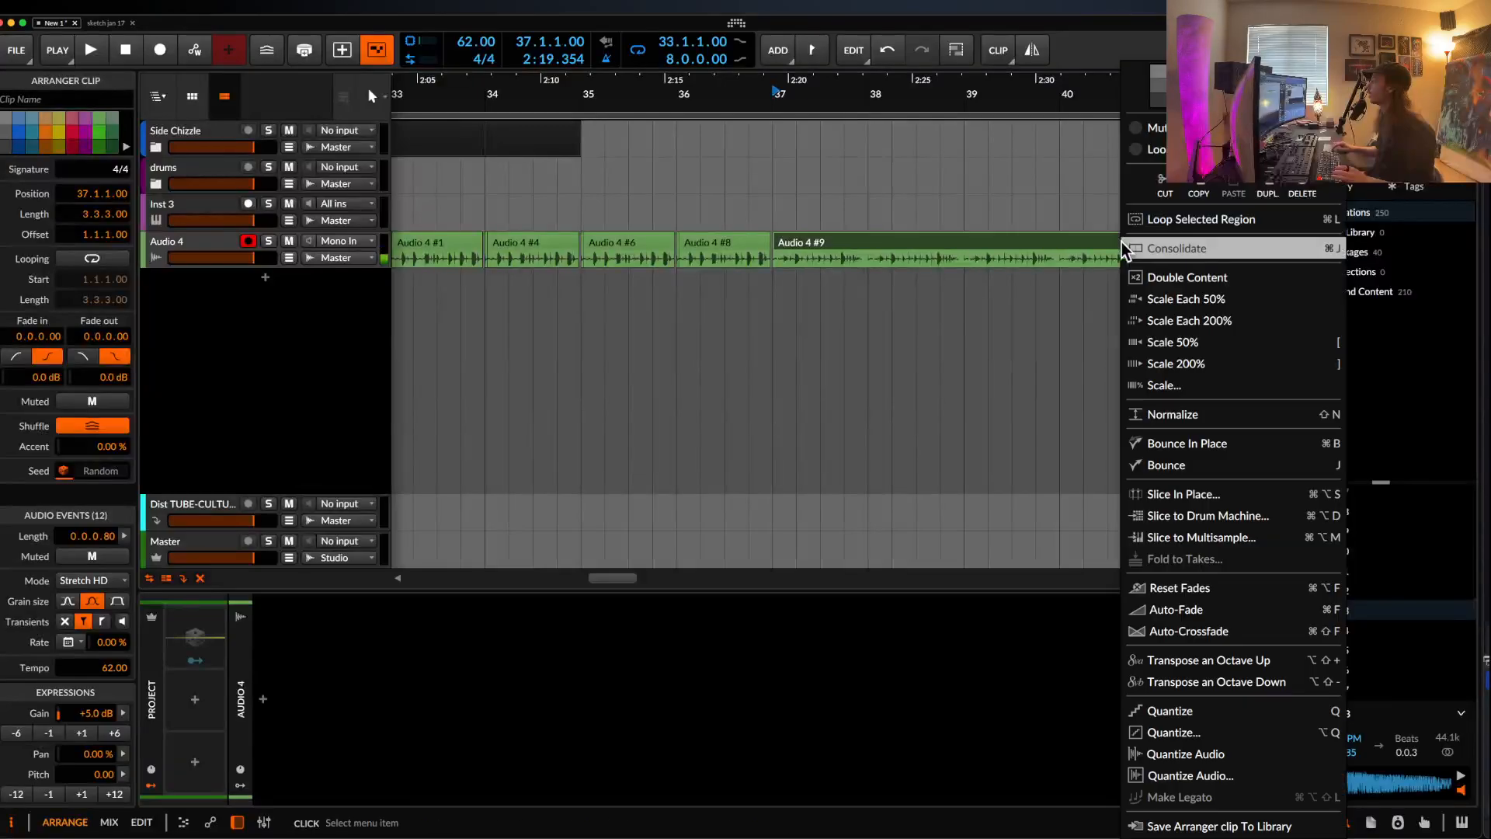
click(824, 246)
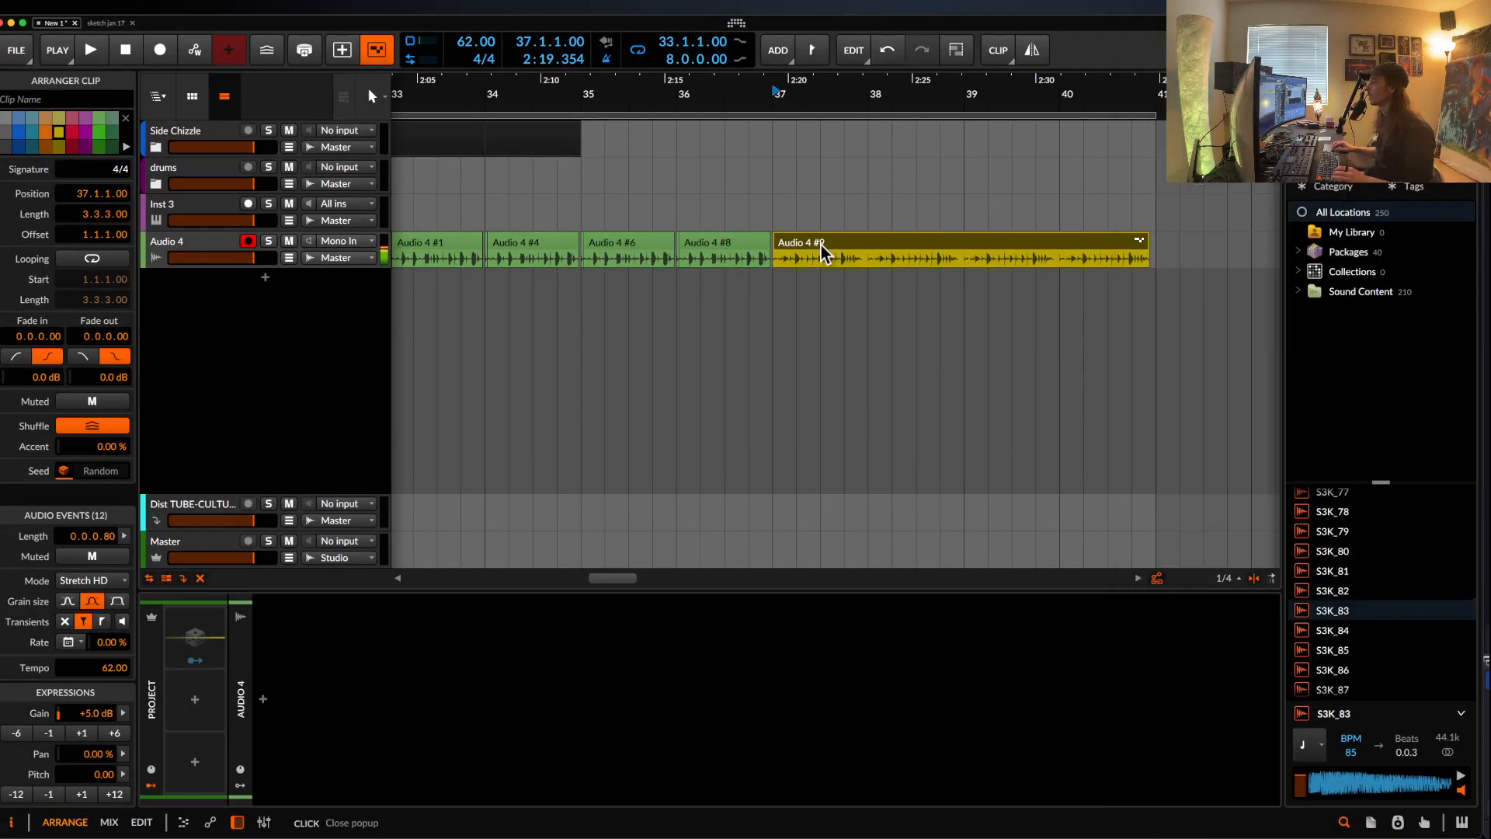
scroll(824, 246, down, 3)
scroll(863, 246, up, 3)
scroll(860, 244, down, 2)
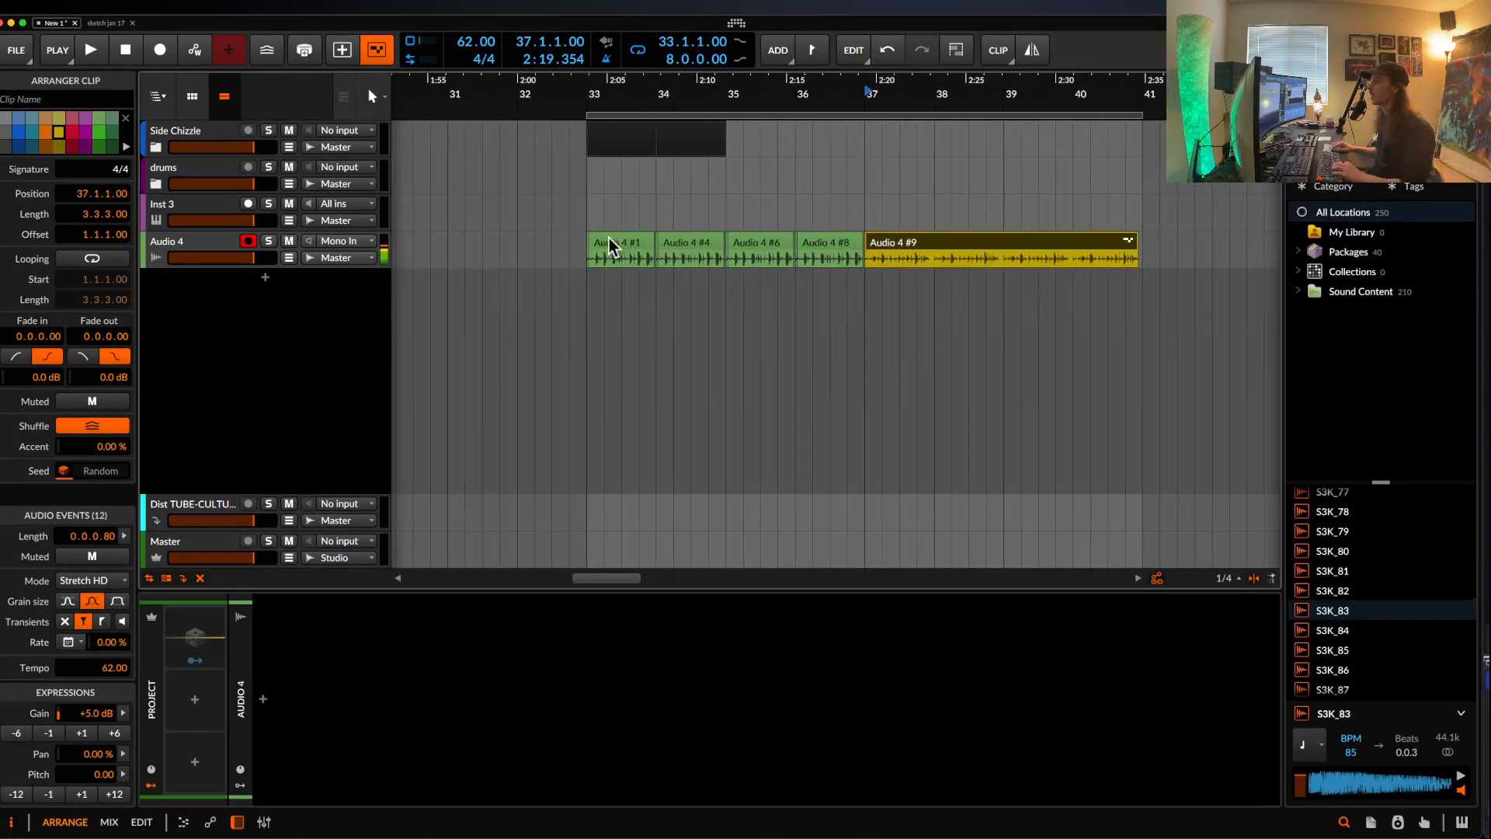
click(609, 245)
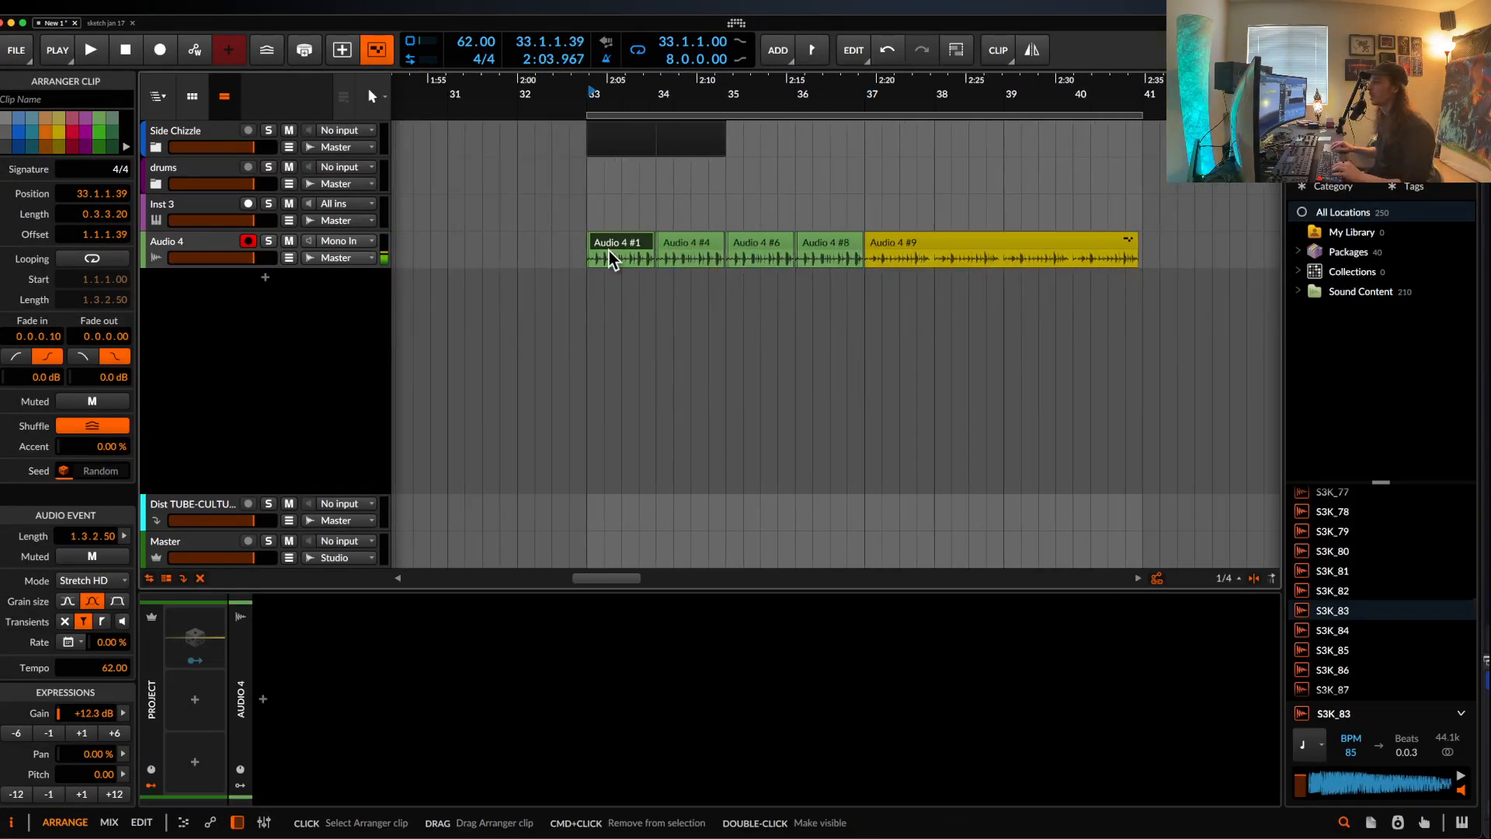
click(1042, 234)
scroll(1042, 235, down, 1)
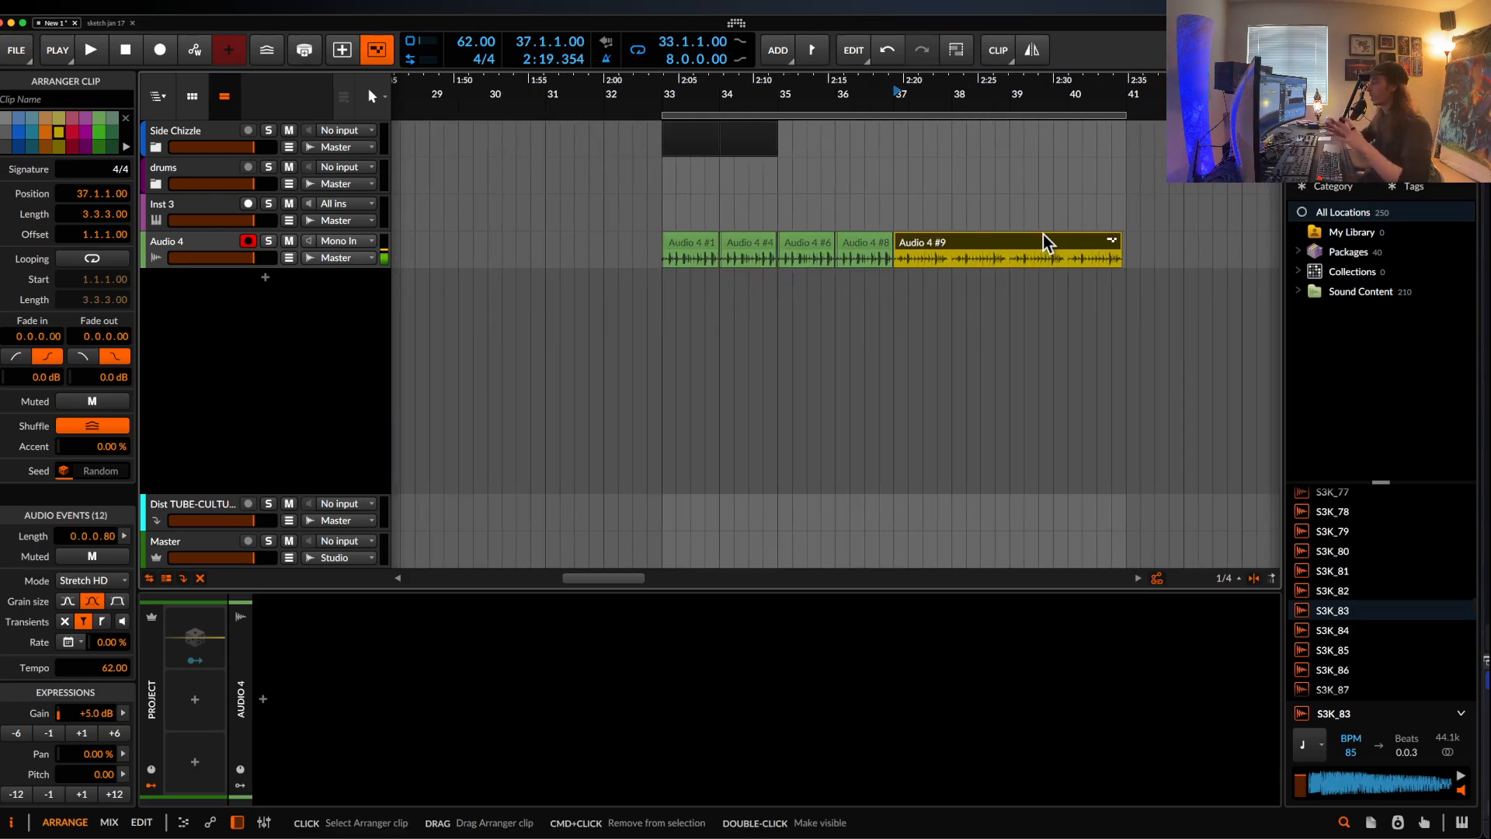
click(662, 206)
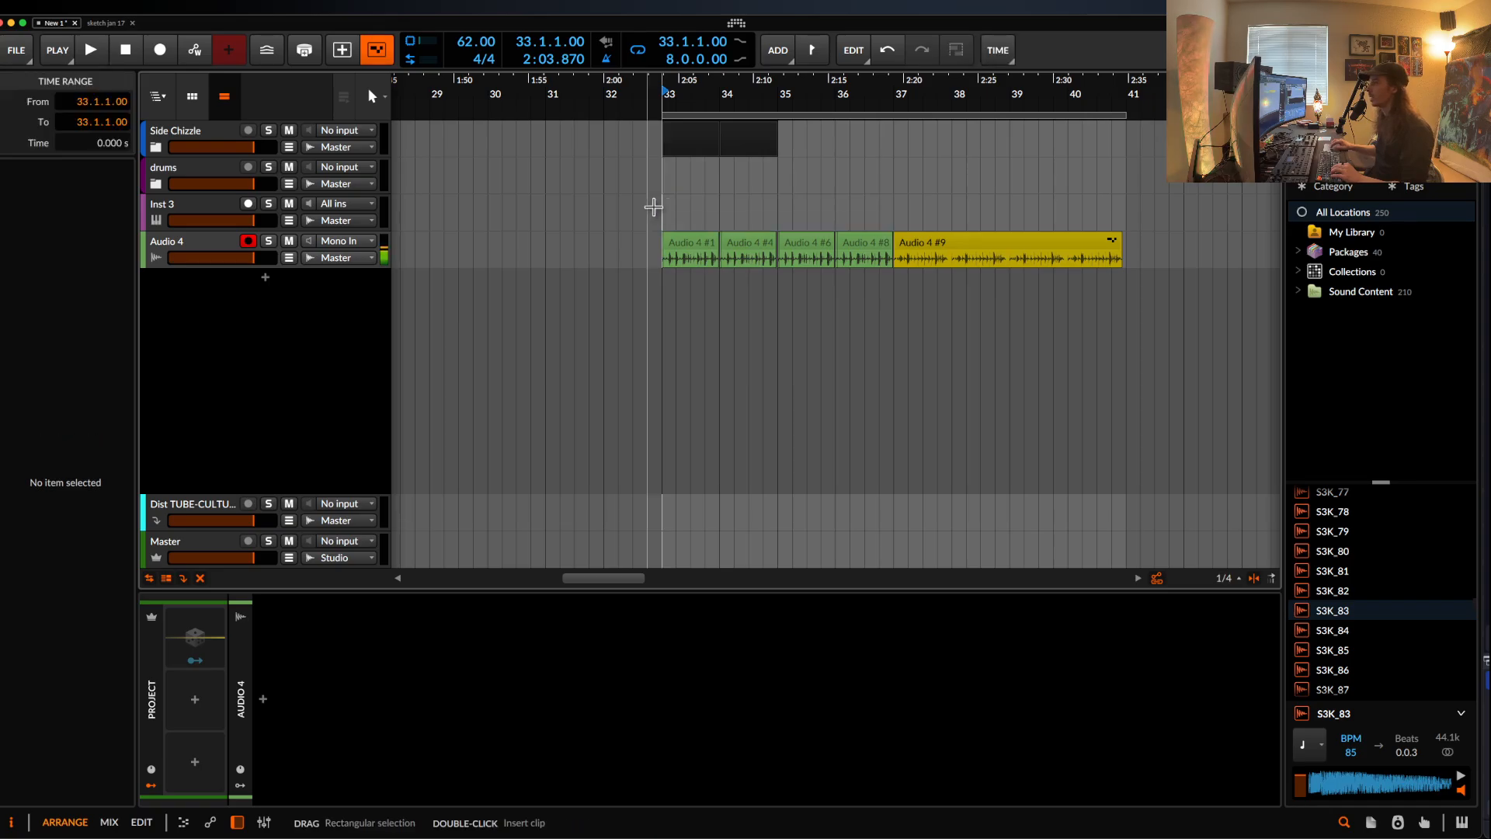
drag(894, 216, 911, 220)
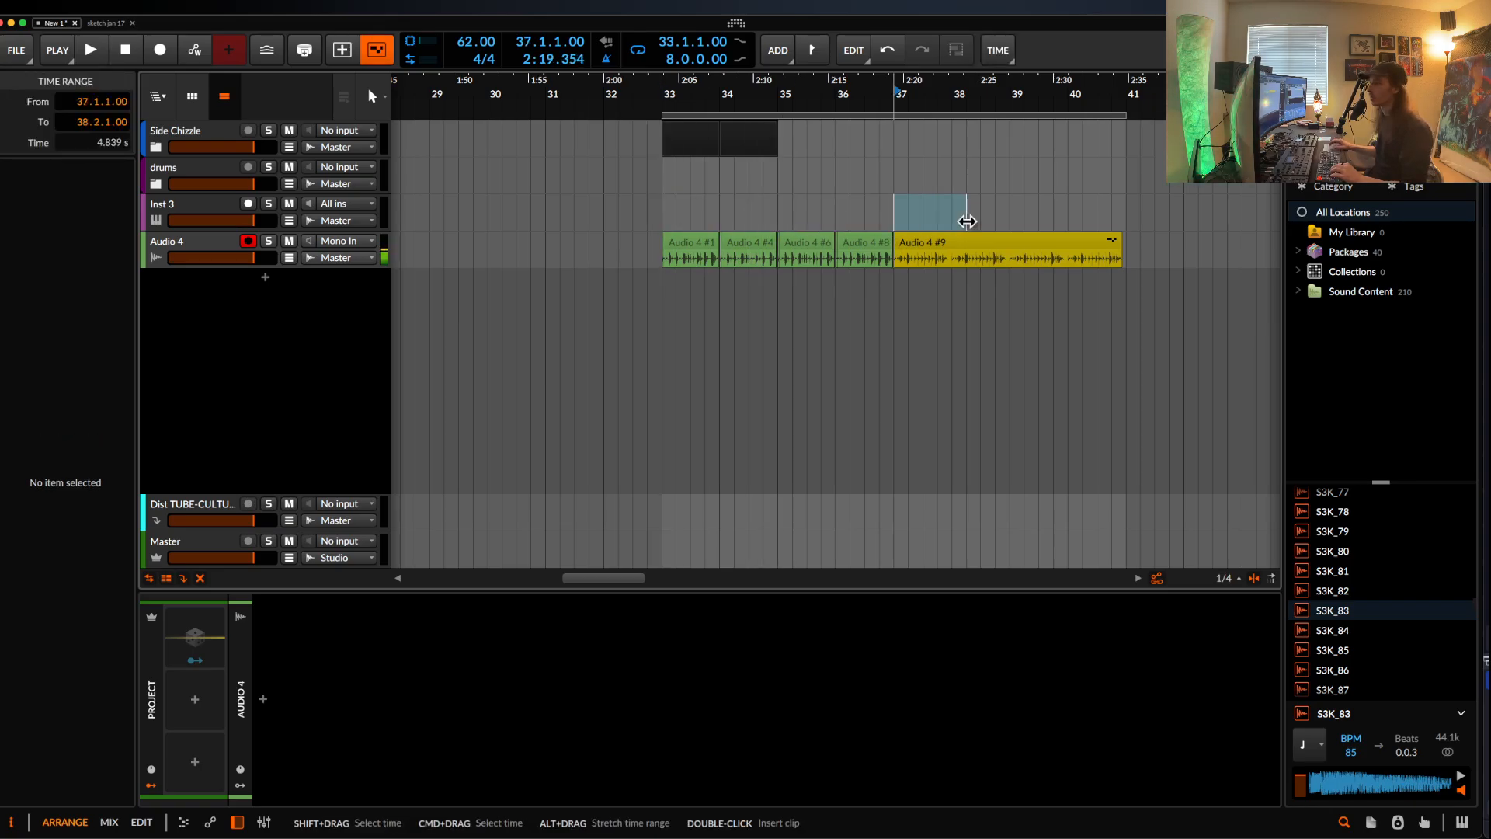
- Move the yellow consolidated clip from bar 37 to bar 41
click(947, 244)
scroll(947, 244, up, 2)
scroll(948, 244, down, 1)
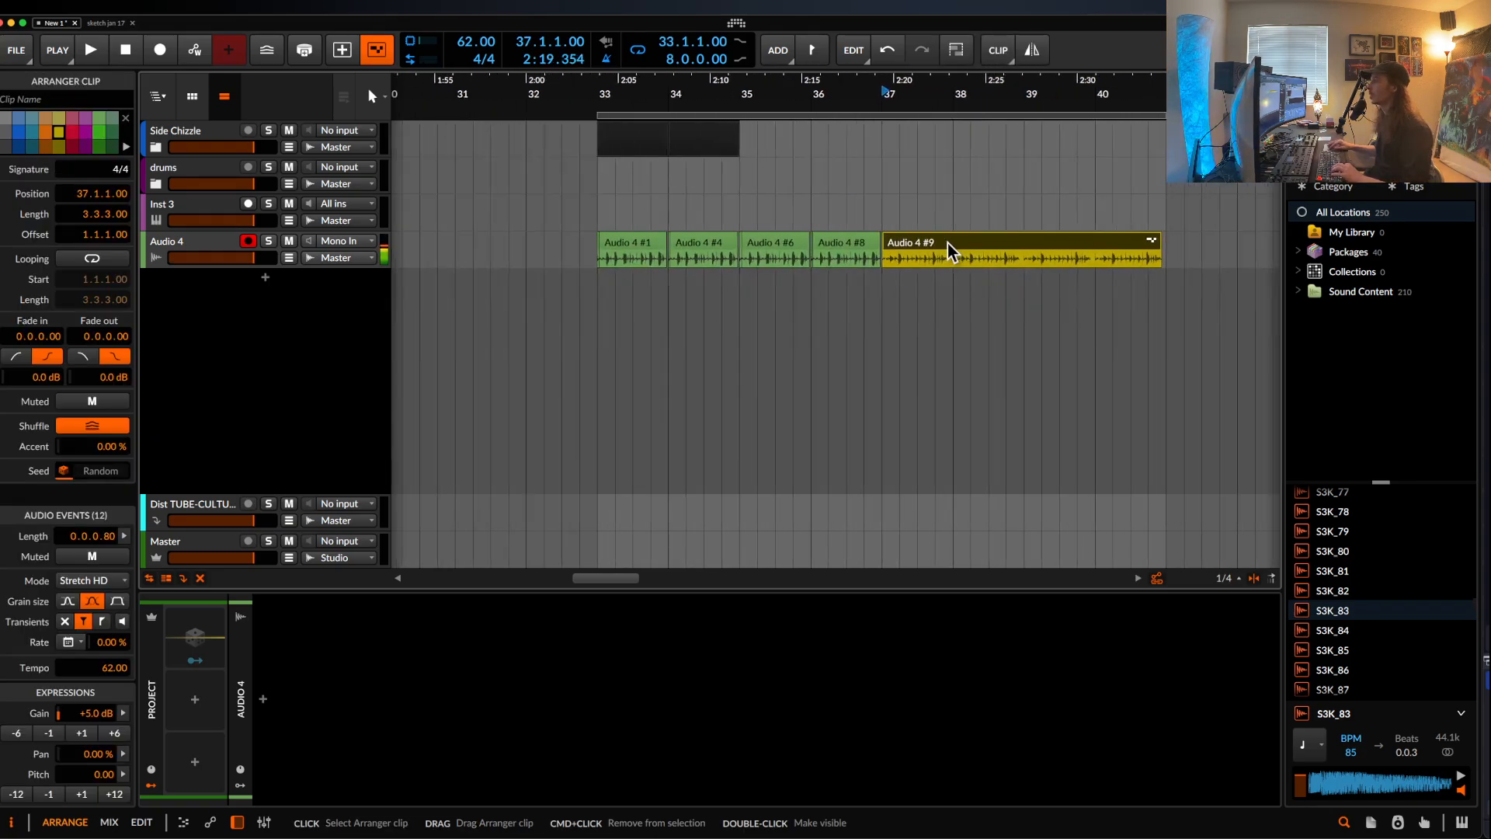
scroll(772, 249, down, 2)
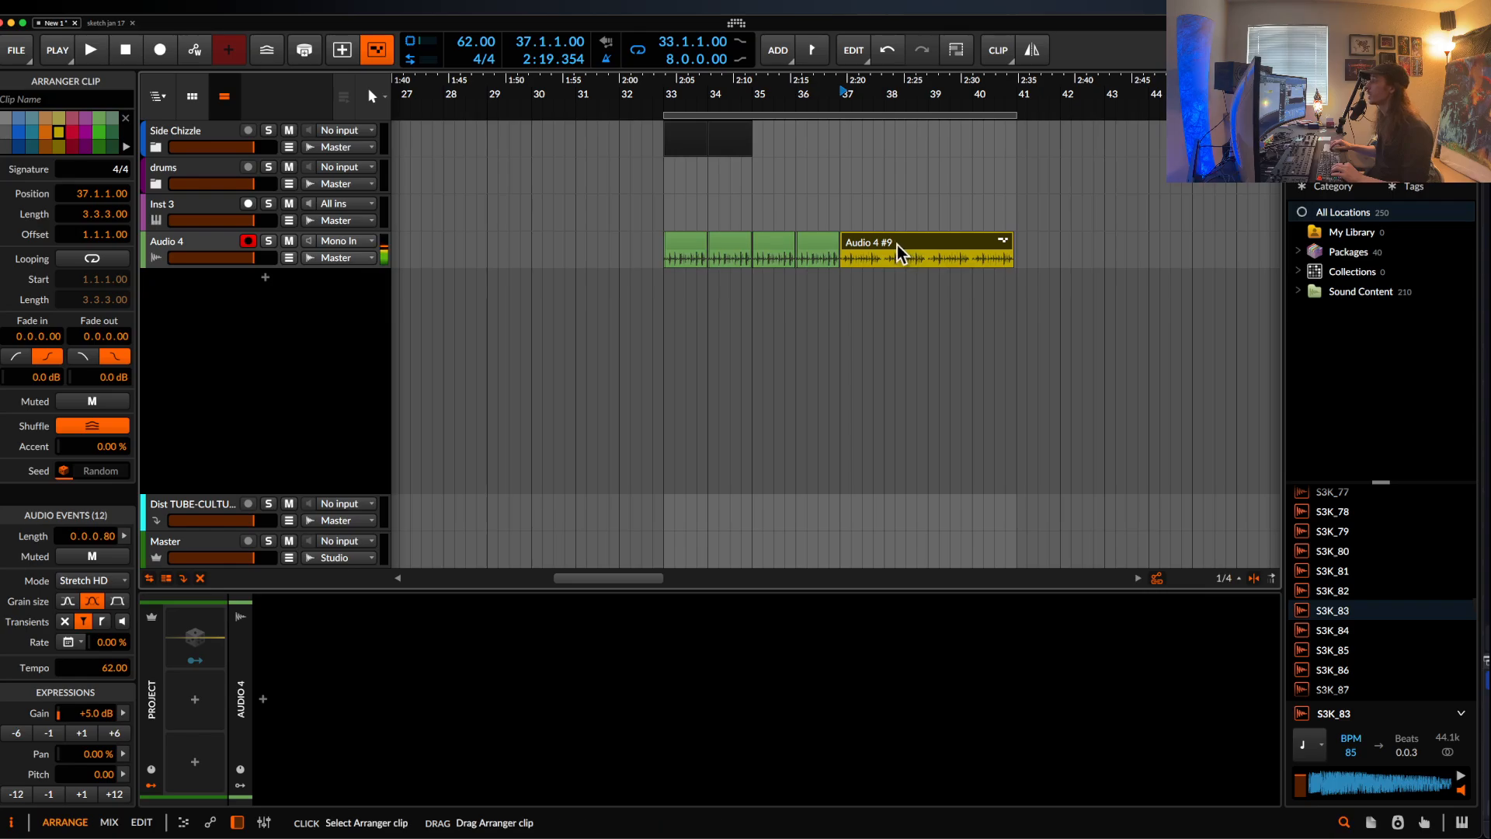
drag(898, 246, 1073, 245)
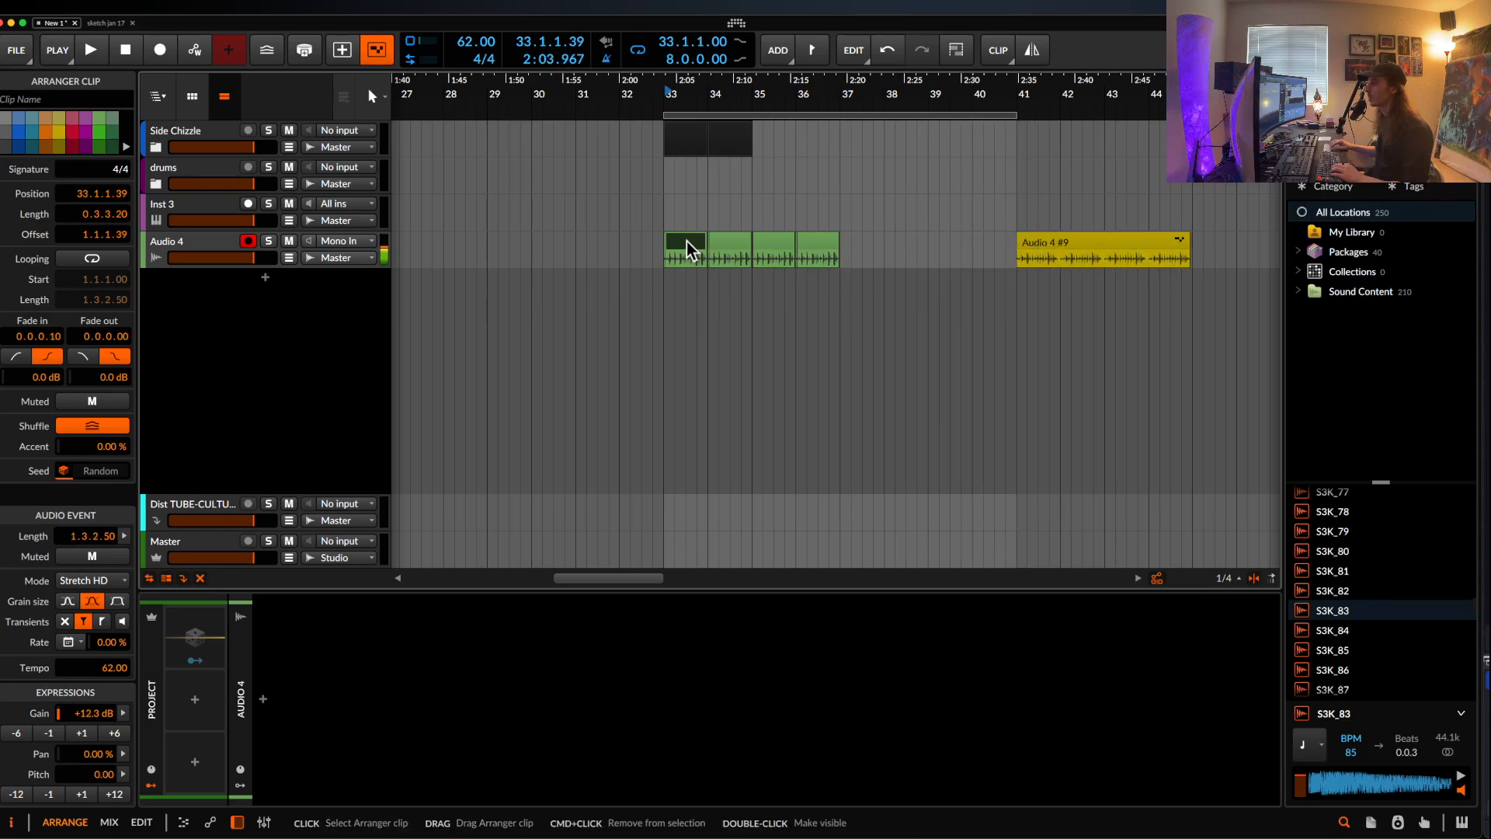
- Copy the green clips of bars 33 to 36 into bars 37 to 40
drag(684, 241, 847, 258)
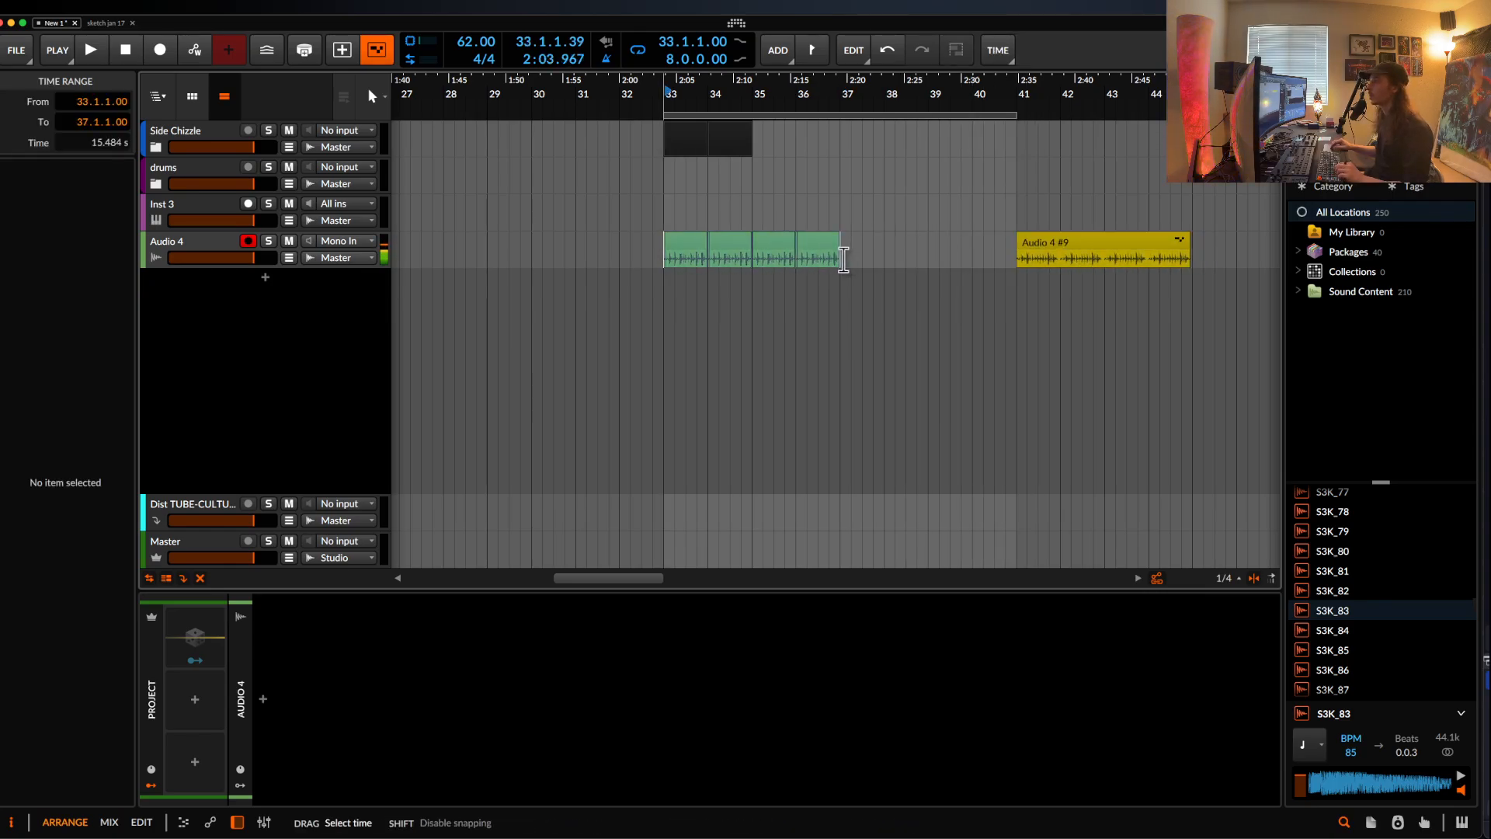
drag(683, 250, 861, 249)
scroll(860, 248, up, 2)
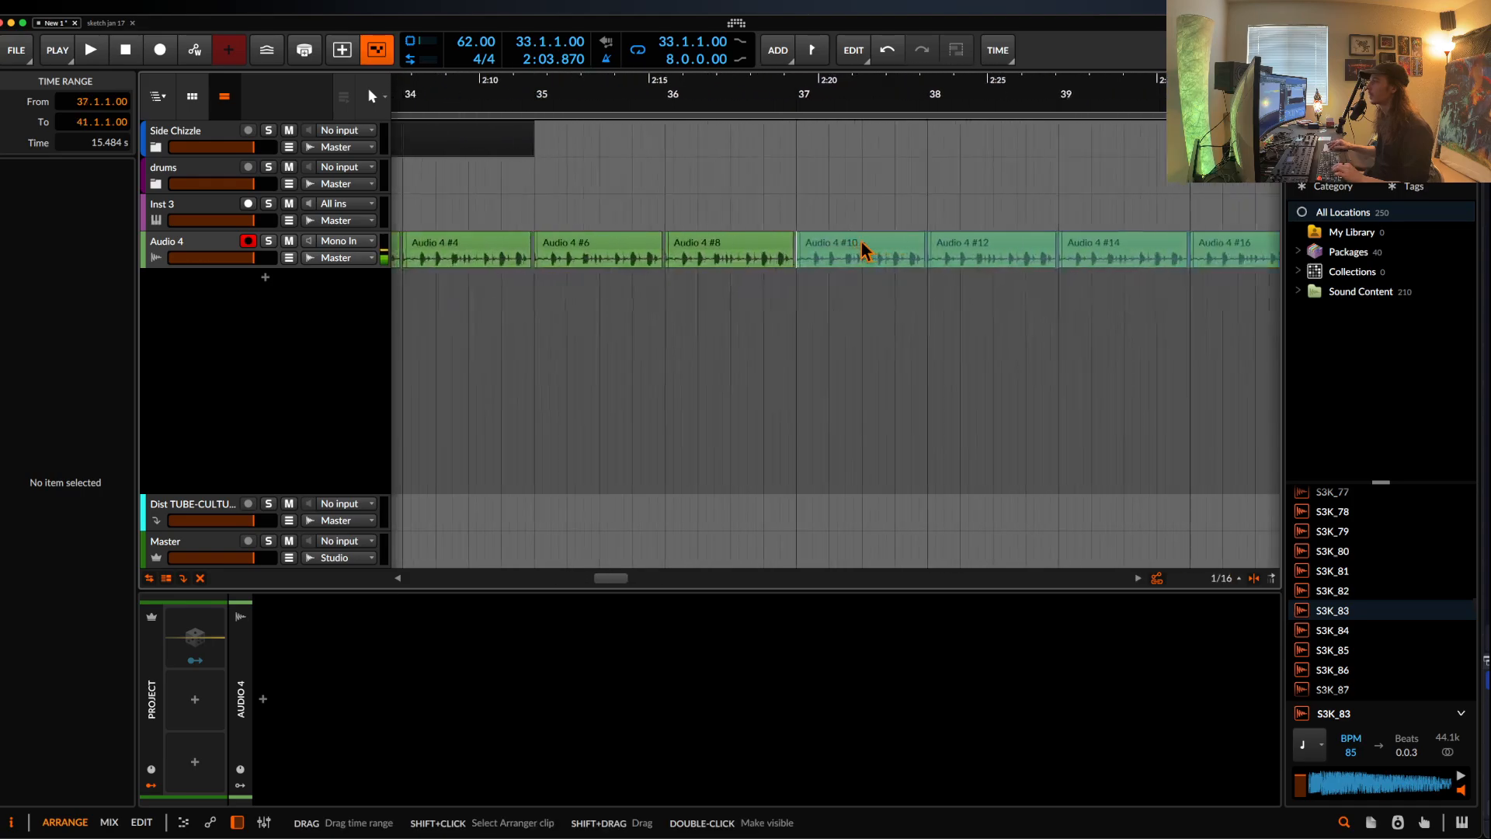
- Copy the slice from 37.2.4.00 to 37.3.1.00 of the green take on the Audio 4 track
scroll(862, 246, up, 3)
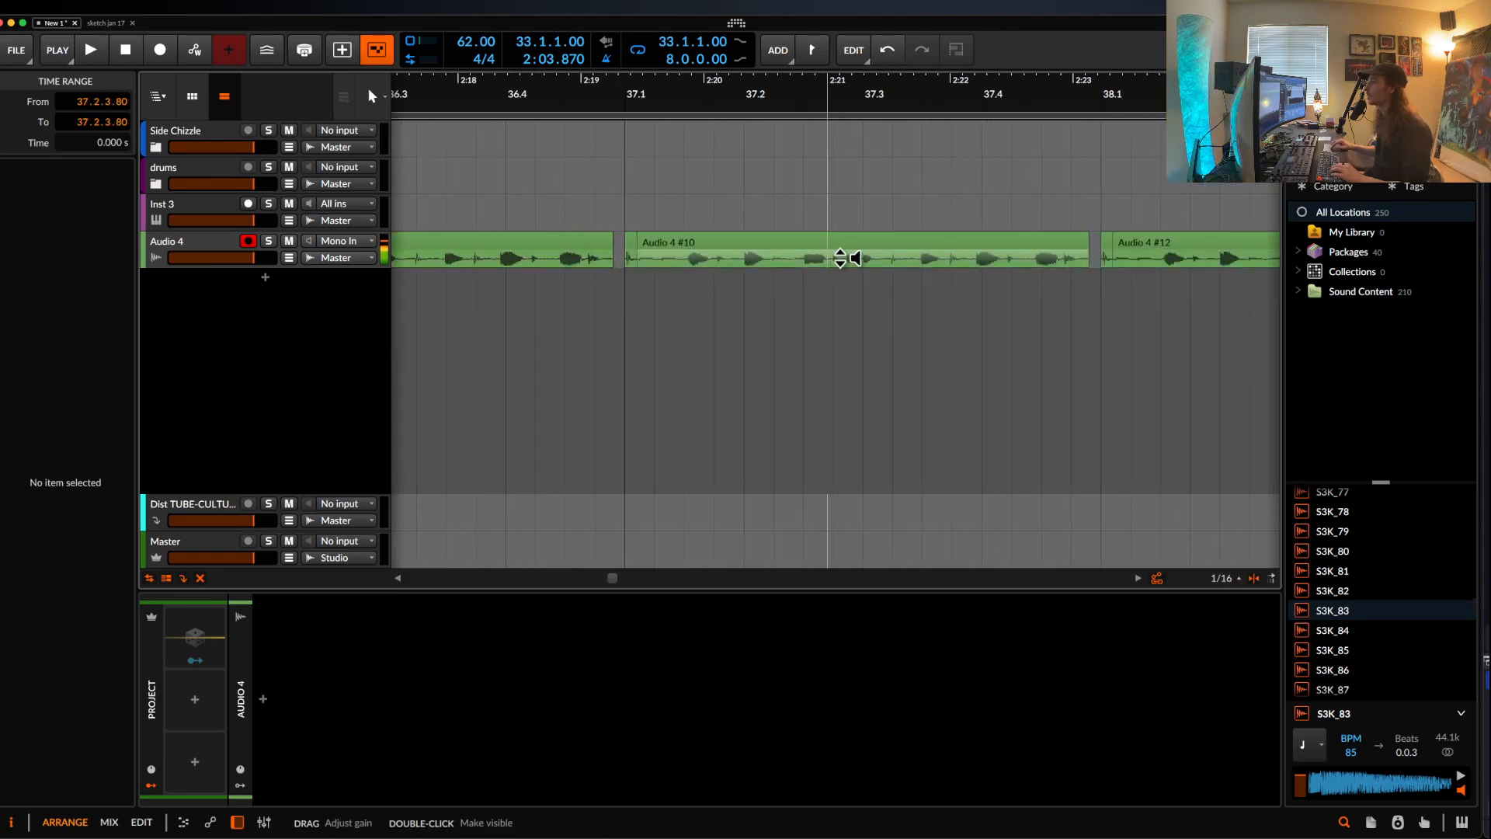
click(836, 258)
scroll(832, 261, up, 2)
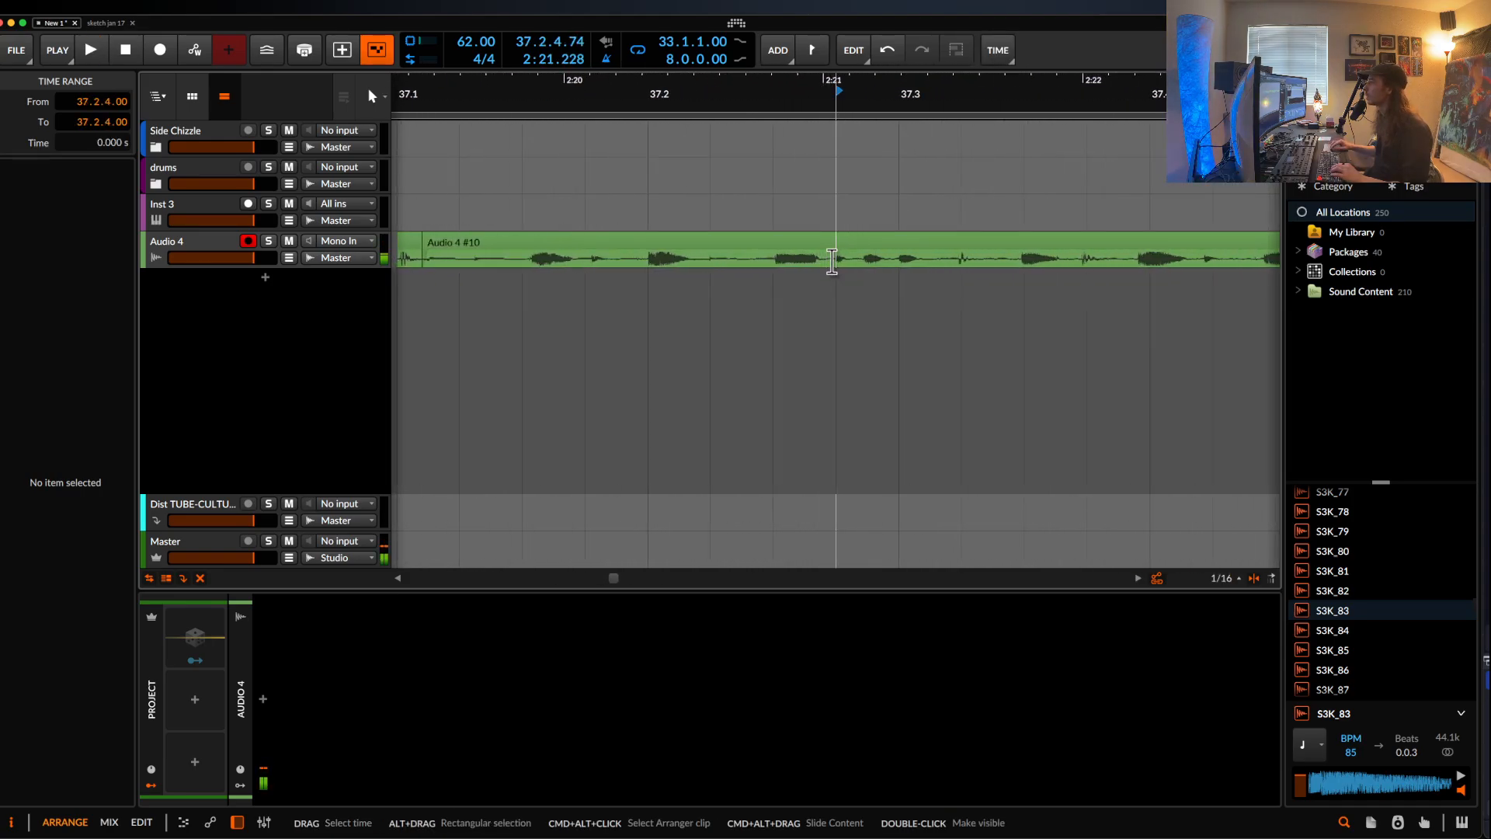
drag(832, 261, 894, 262)
scroll(893, 262, down, 3)
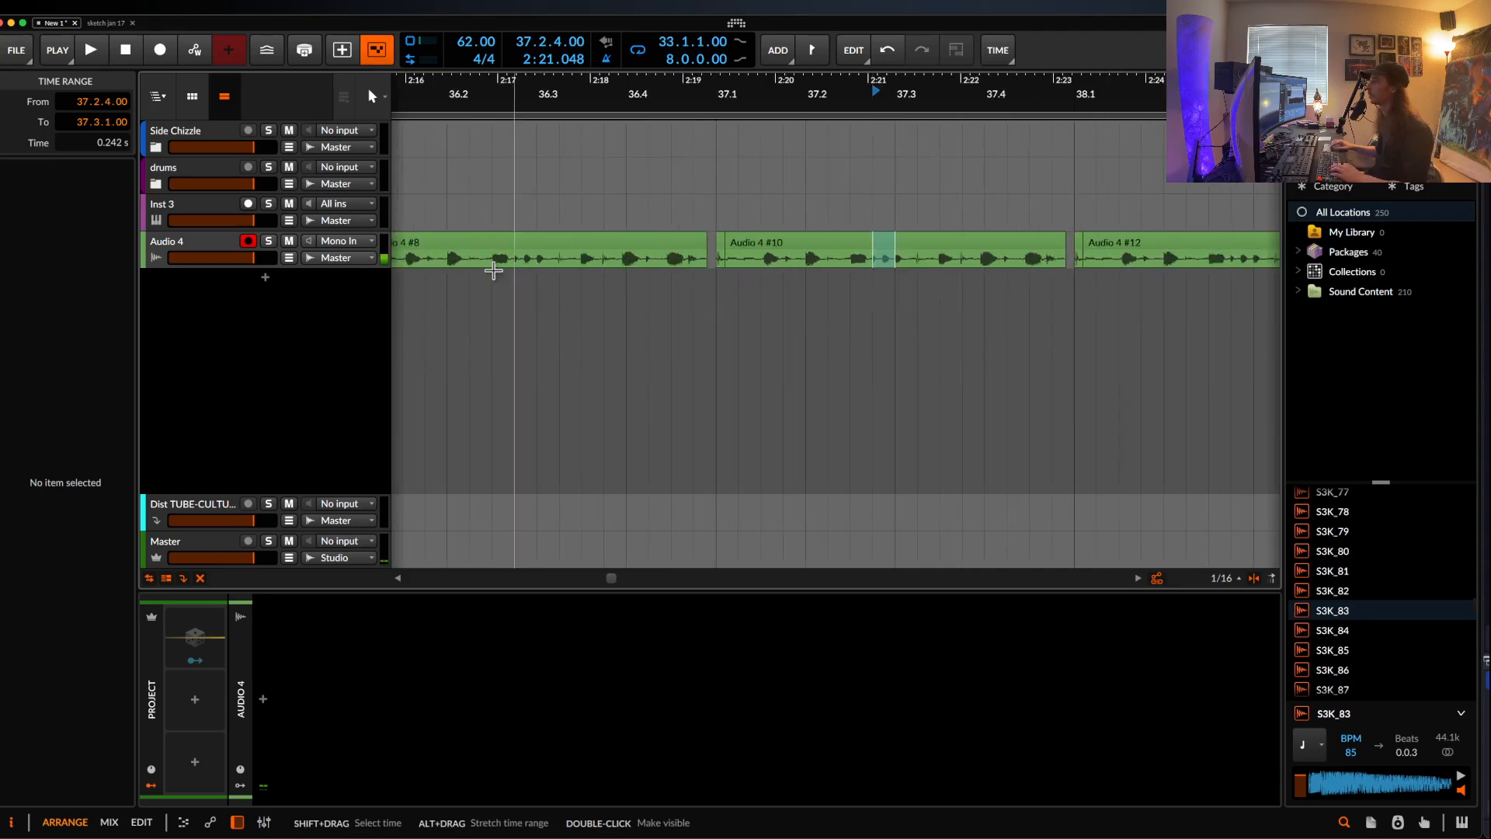
- Add a new audio track below Audio 4 and paste the copied slice onto it at 37.1.1.00
click(238, 245)
key(super+t)
click(716, 289)
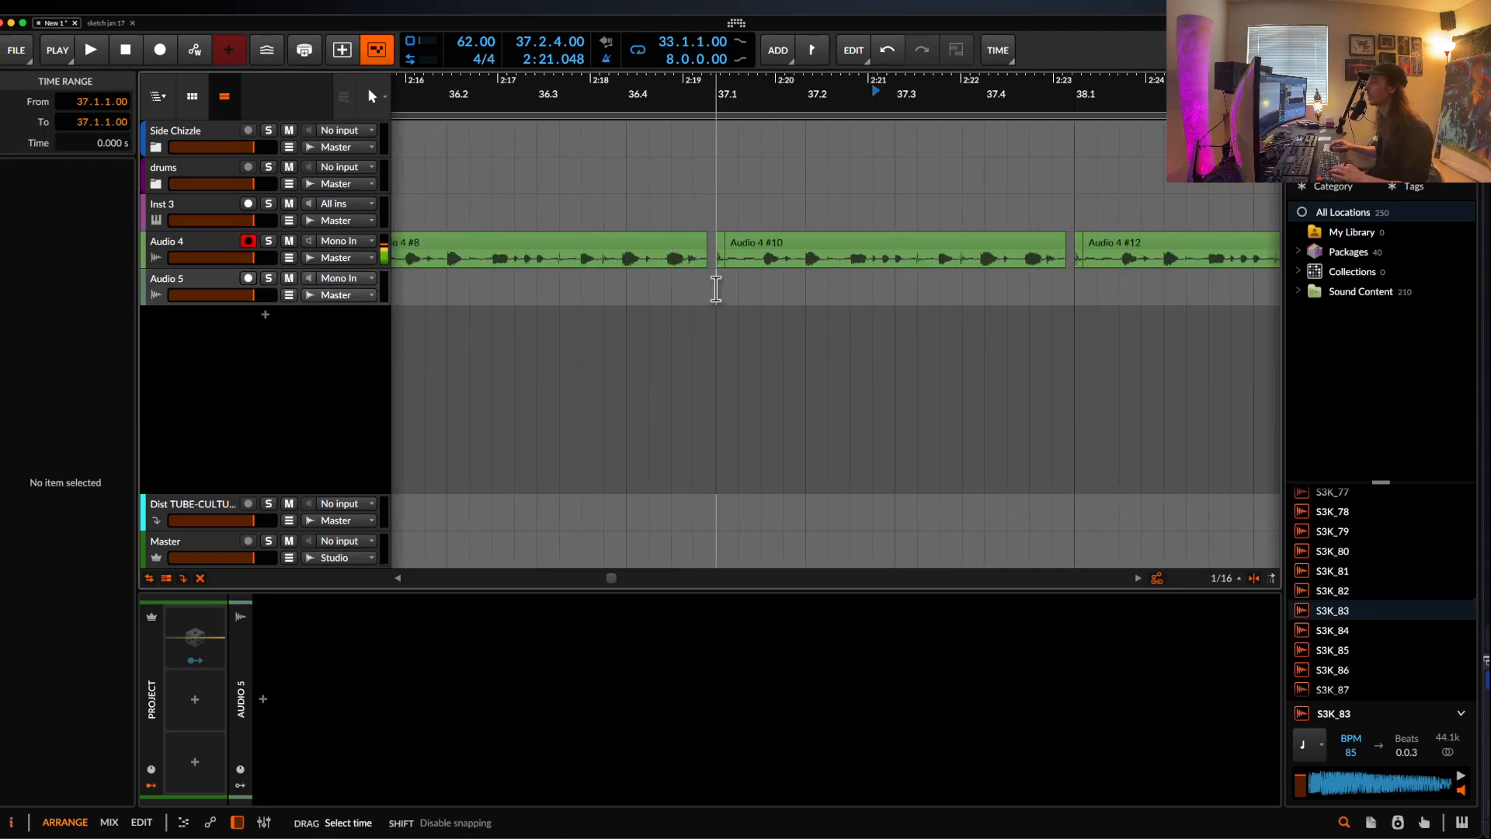
key(super+v)
- Duplicate the pasted slice on Audio 5 at half-beat intervals until it fills bars 37 through 40
scroll(716, 289, up, 3)
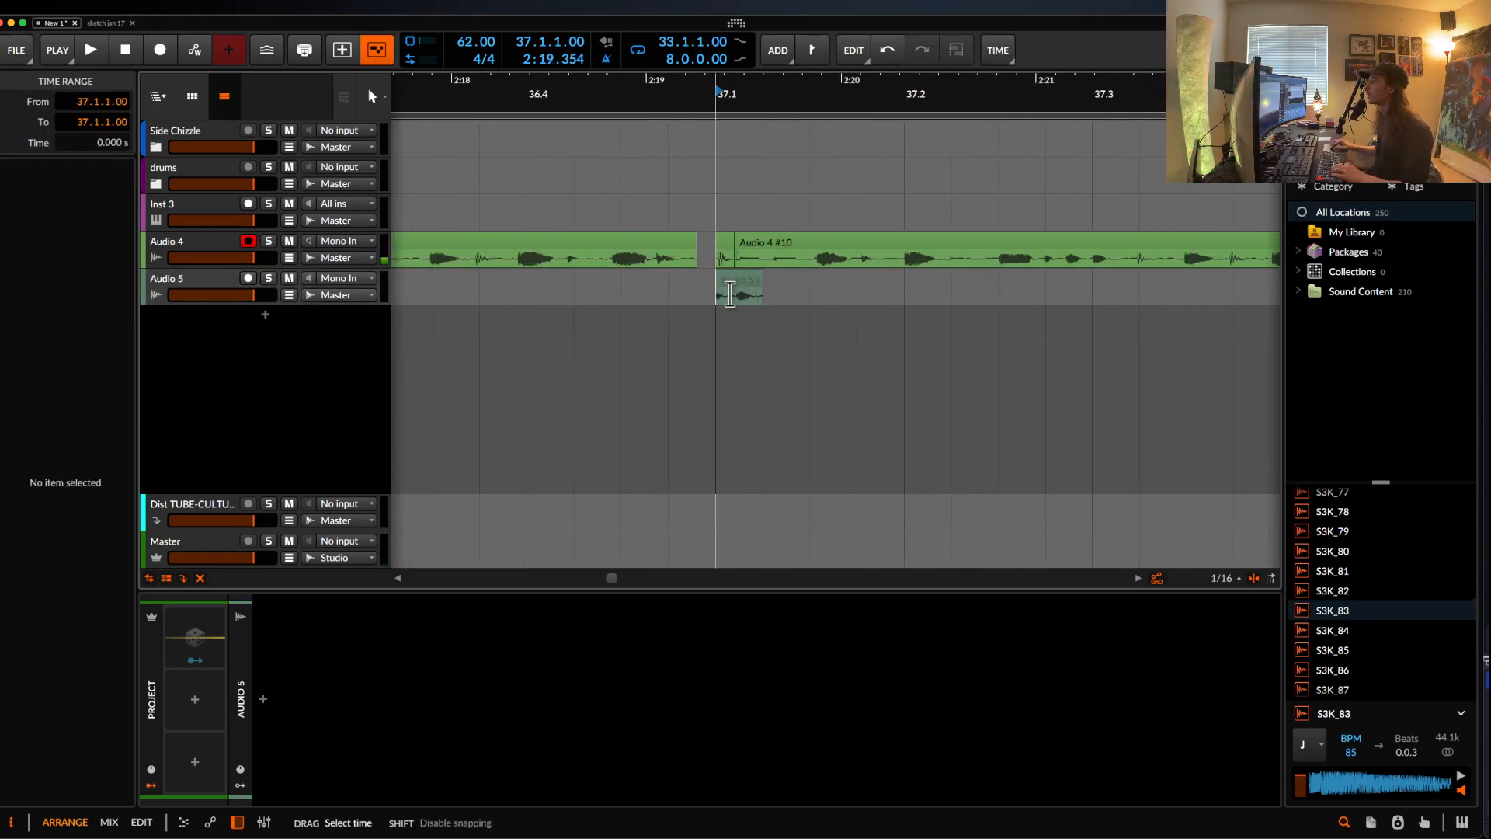
key(super+d)
key(super+d)
key(super+d)
key(super+d)
key(super+d)
key(super+d)
key(super+d)
key(super+d)
key(super+d)
scroll(811, 295, down, 4)
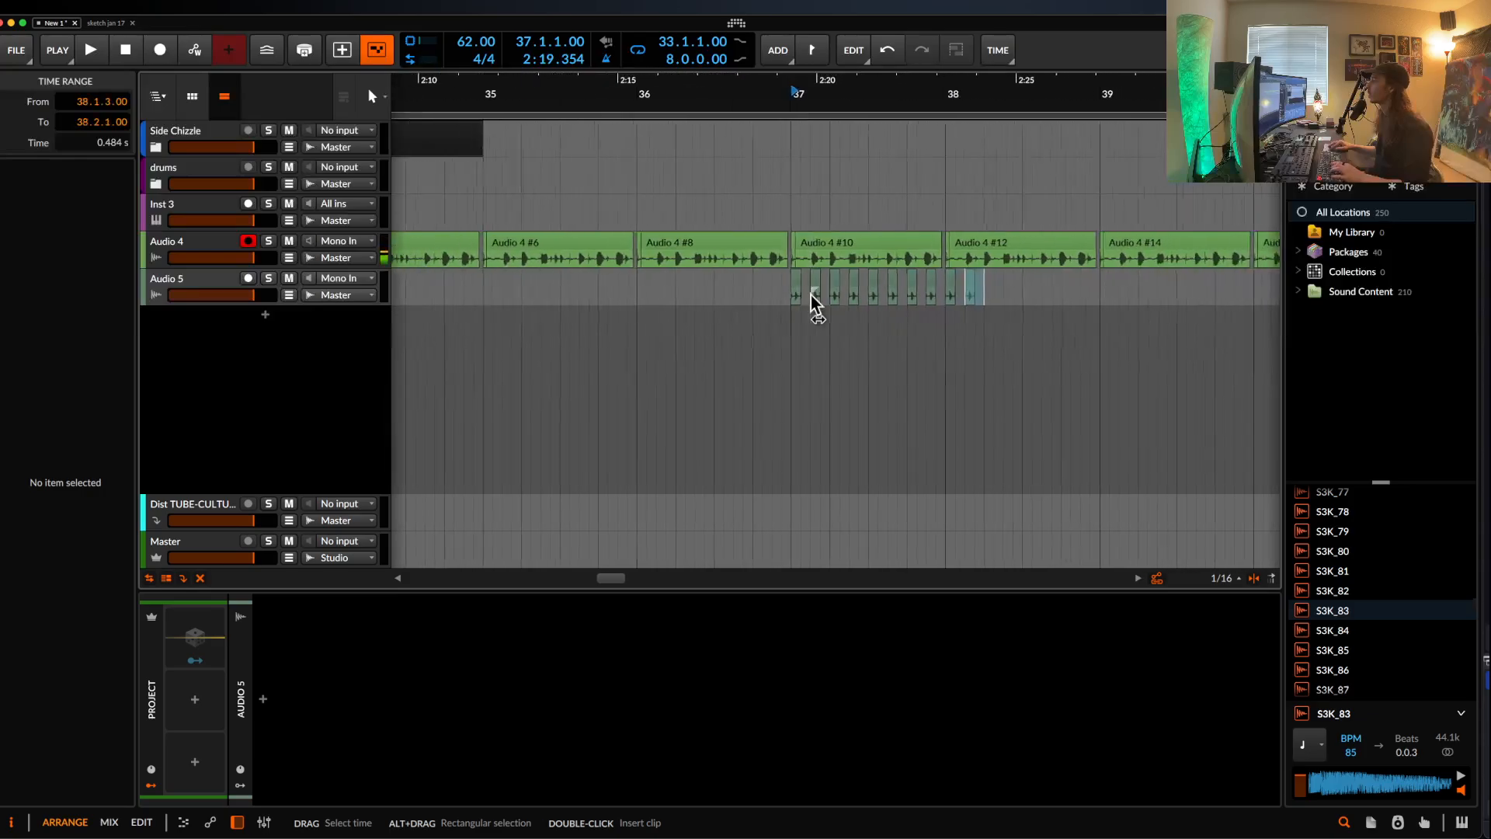
key(super+d)
key(super+d)
key(super+d)
key(super+d)
key(super+d)
key(super+d)
key(super+d)
key(super+d)
key(super+d)
key(super+d)
key(super+d)
key(super+d)
key(super+d)
scroll(811, 295, down, 2)
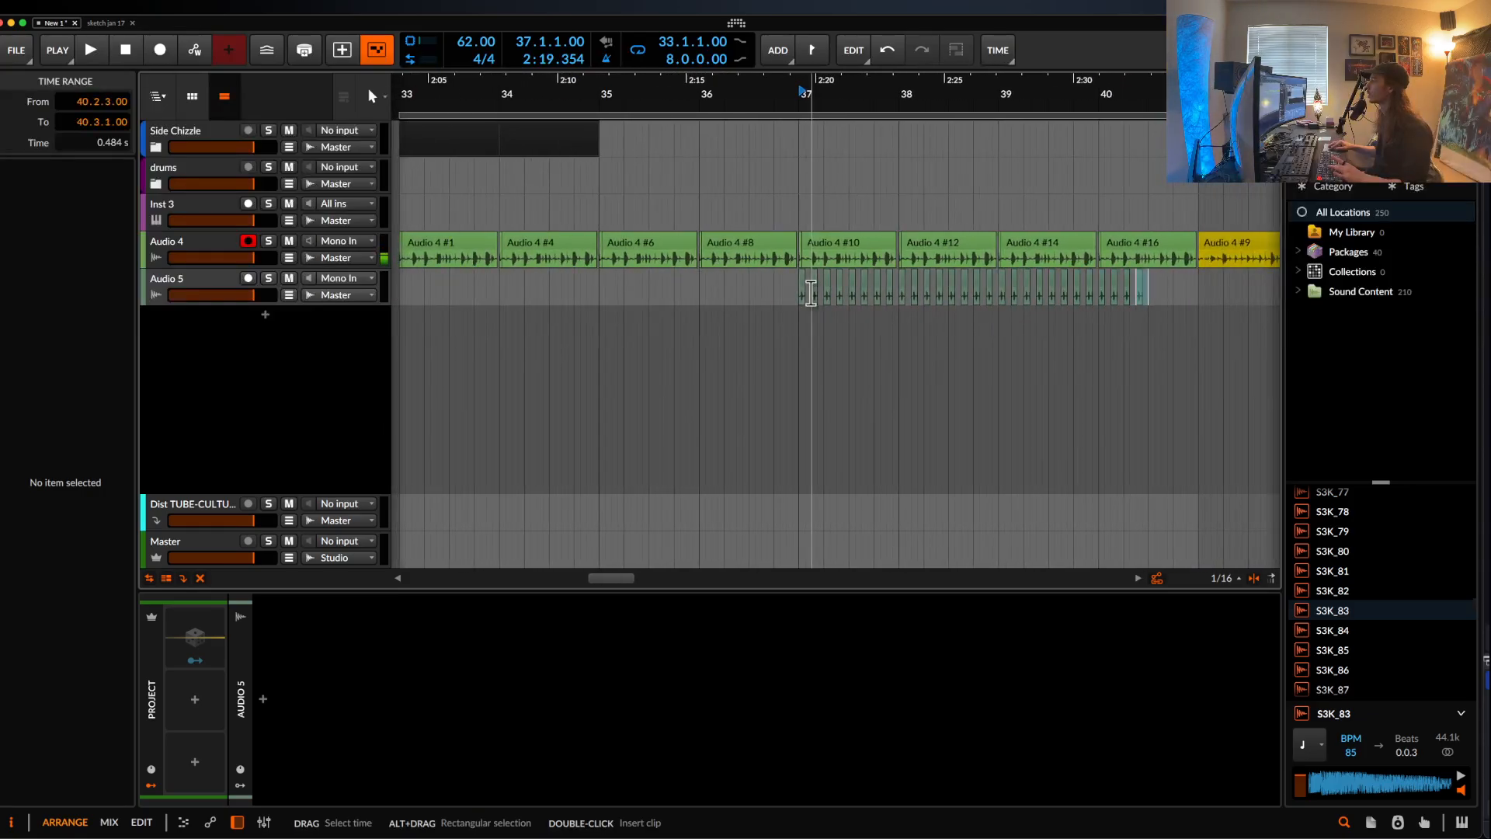
key(super+d)
key(super+d)
key(super+d)
key(super+d)
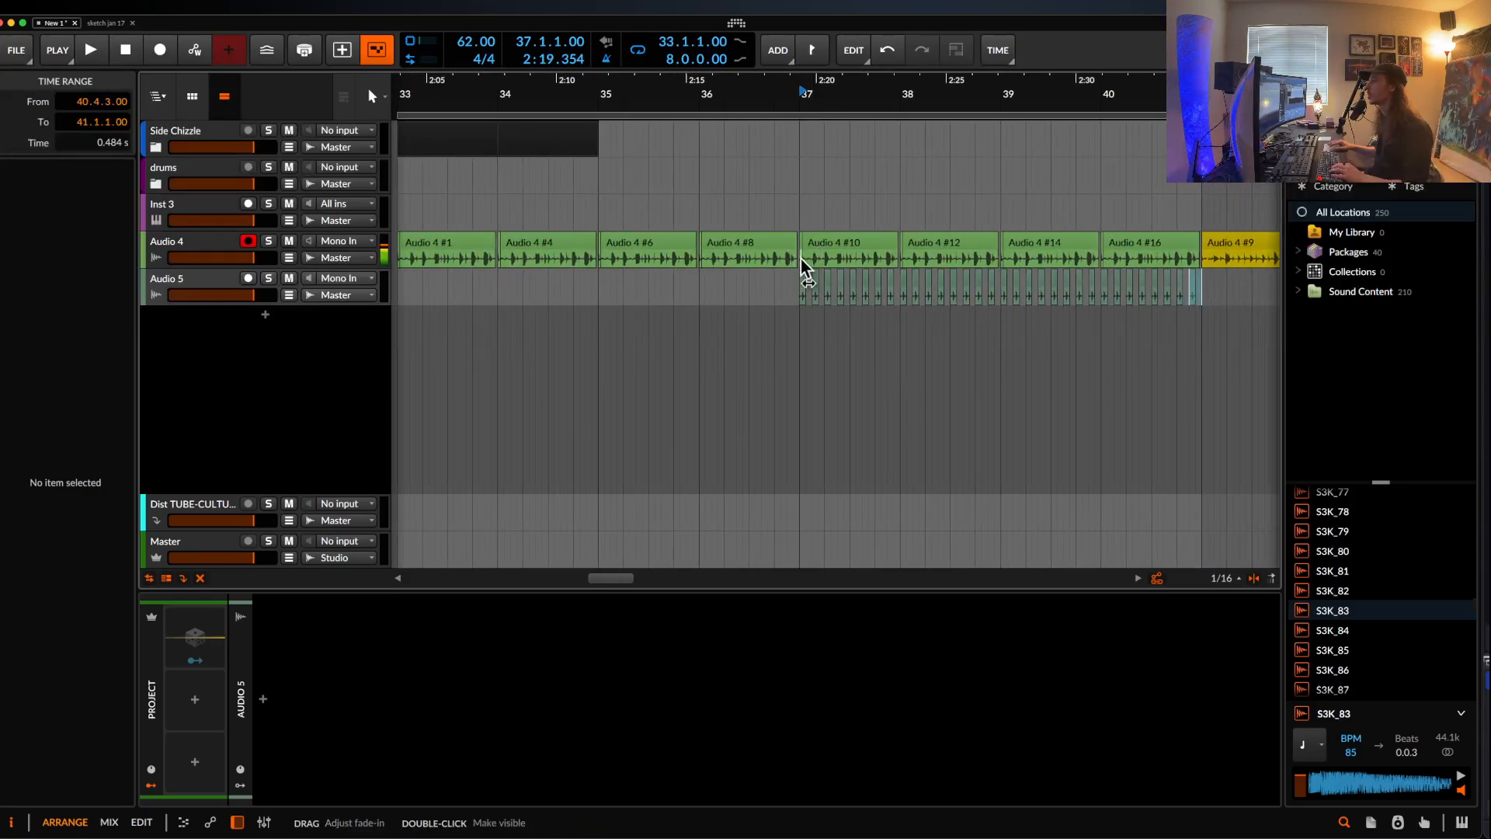
- Shorten the arranger loop to four bars starting at 37.1.1.00
click(800, 259)
scroll(800, 259, down, 2)
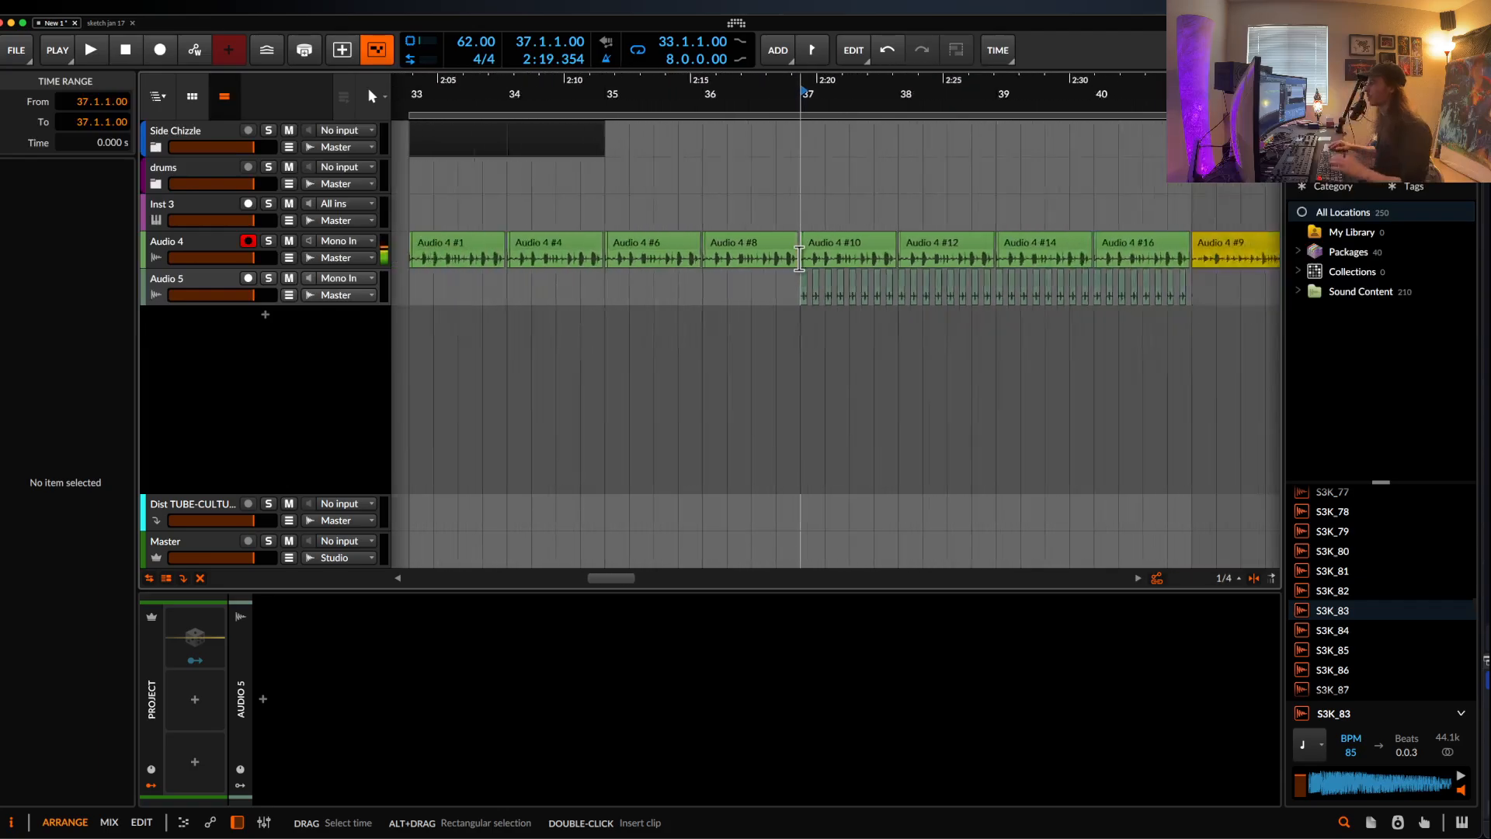
scroll(433, 107, down, 2)
drag(407, 111, 693, 111)
- Play the arrangement from 36.2.1.00 into bar 37 to hear the repeated slice against the green take
click(649, 217)
key(space)
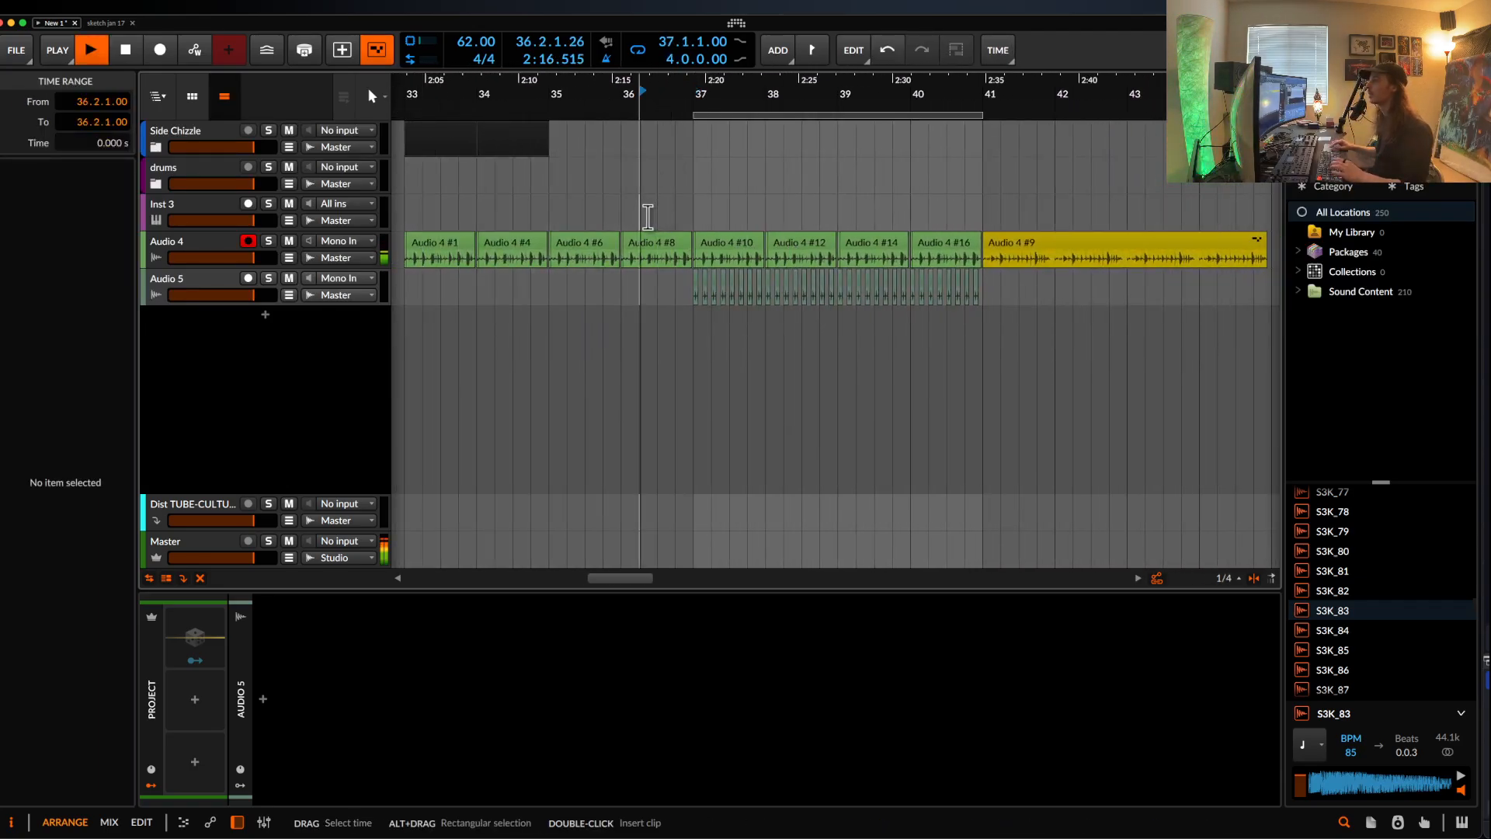
scroll(714, 212, up, 2)
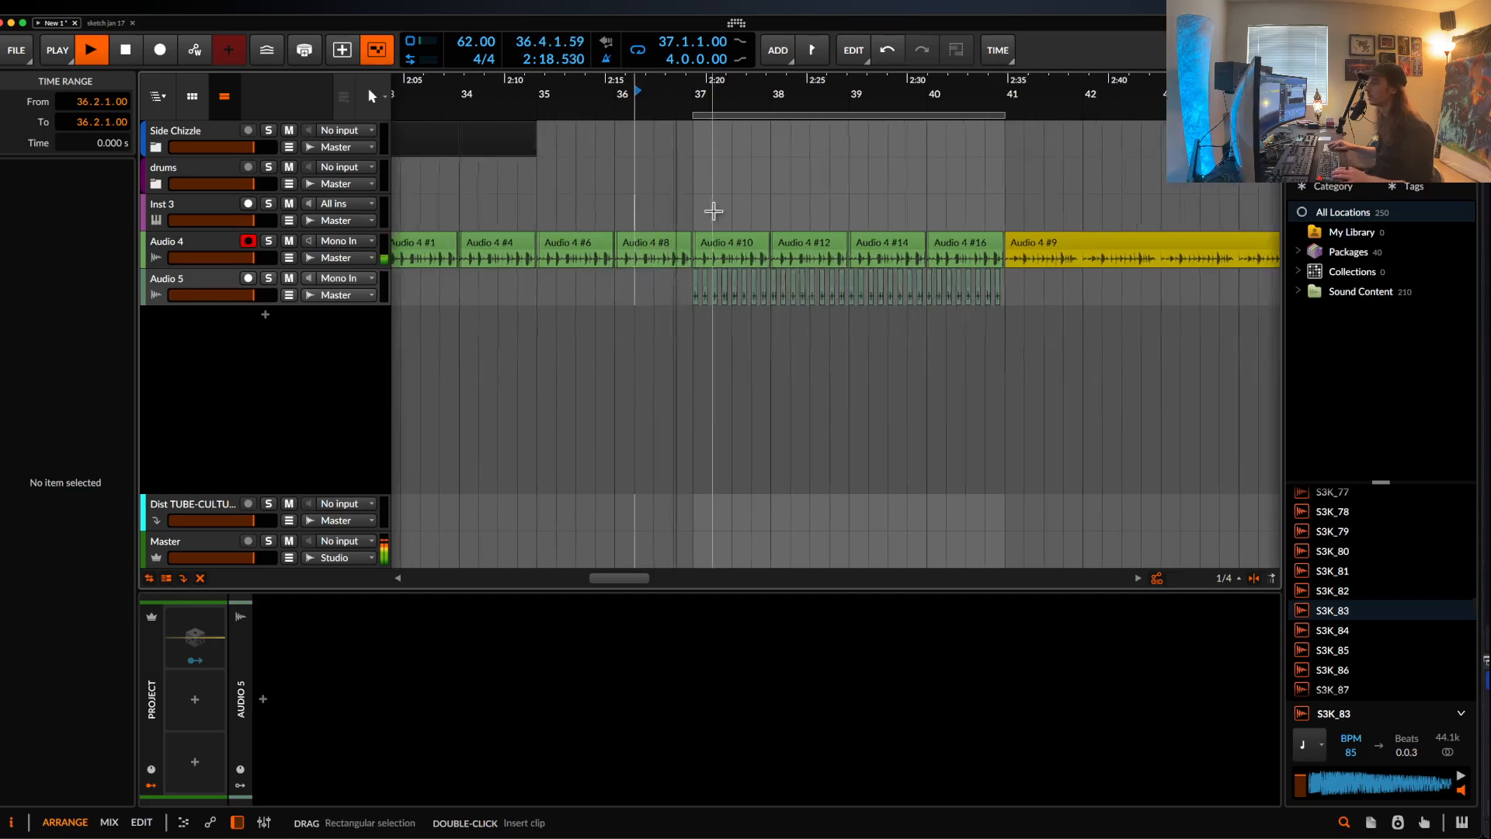
scroll(714, 211, up, 2)
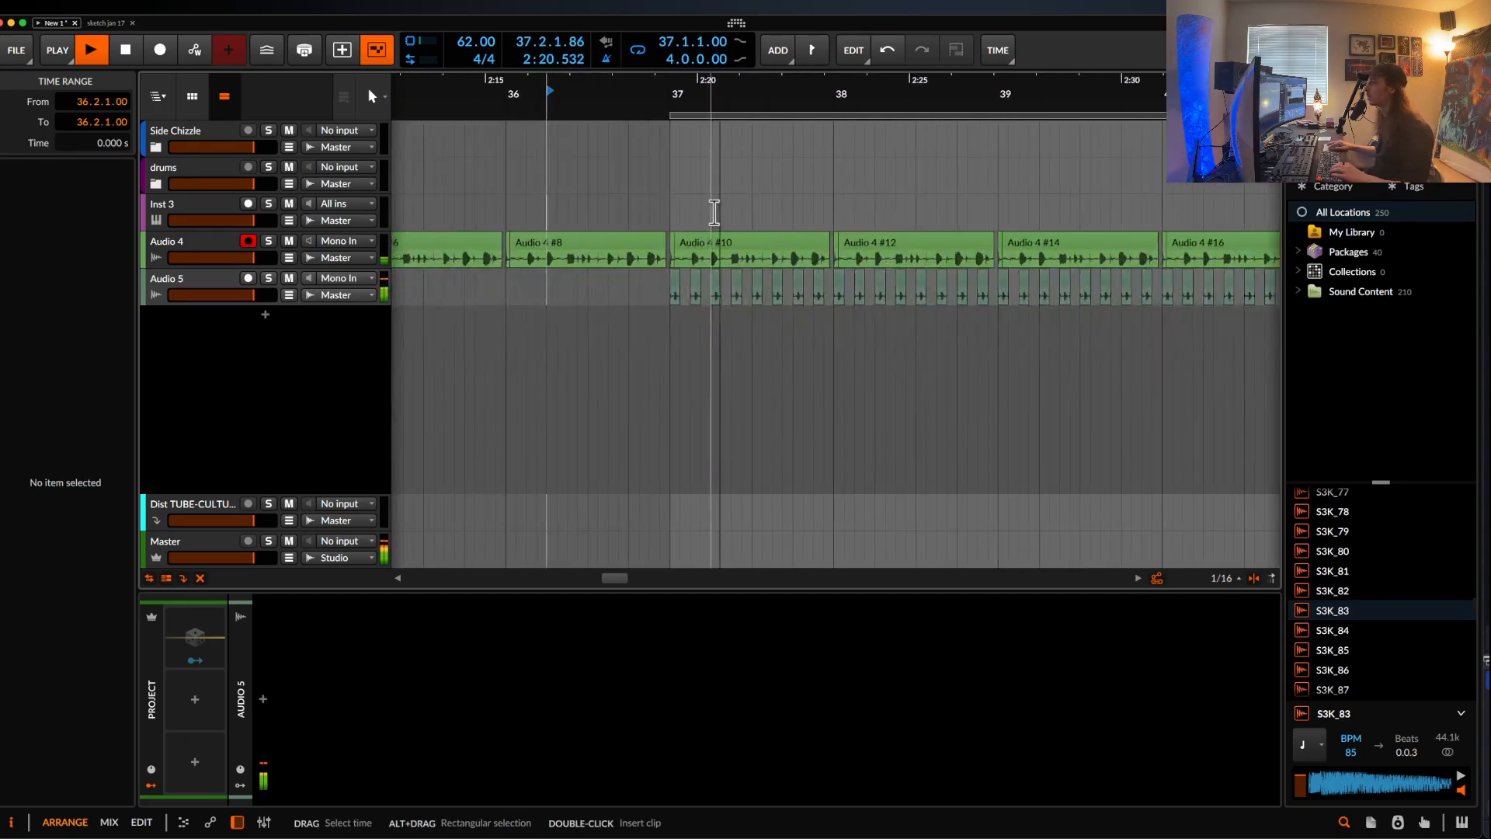
scroll(714, 211, down, 1)
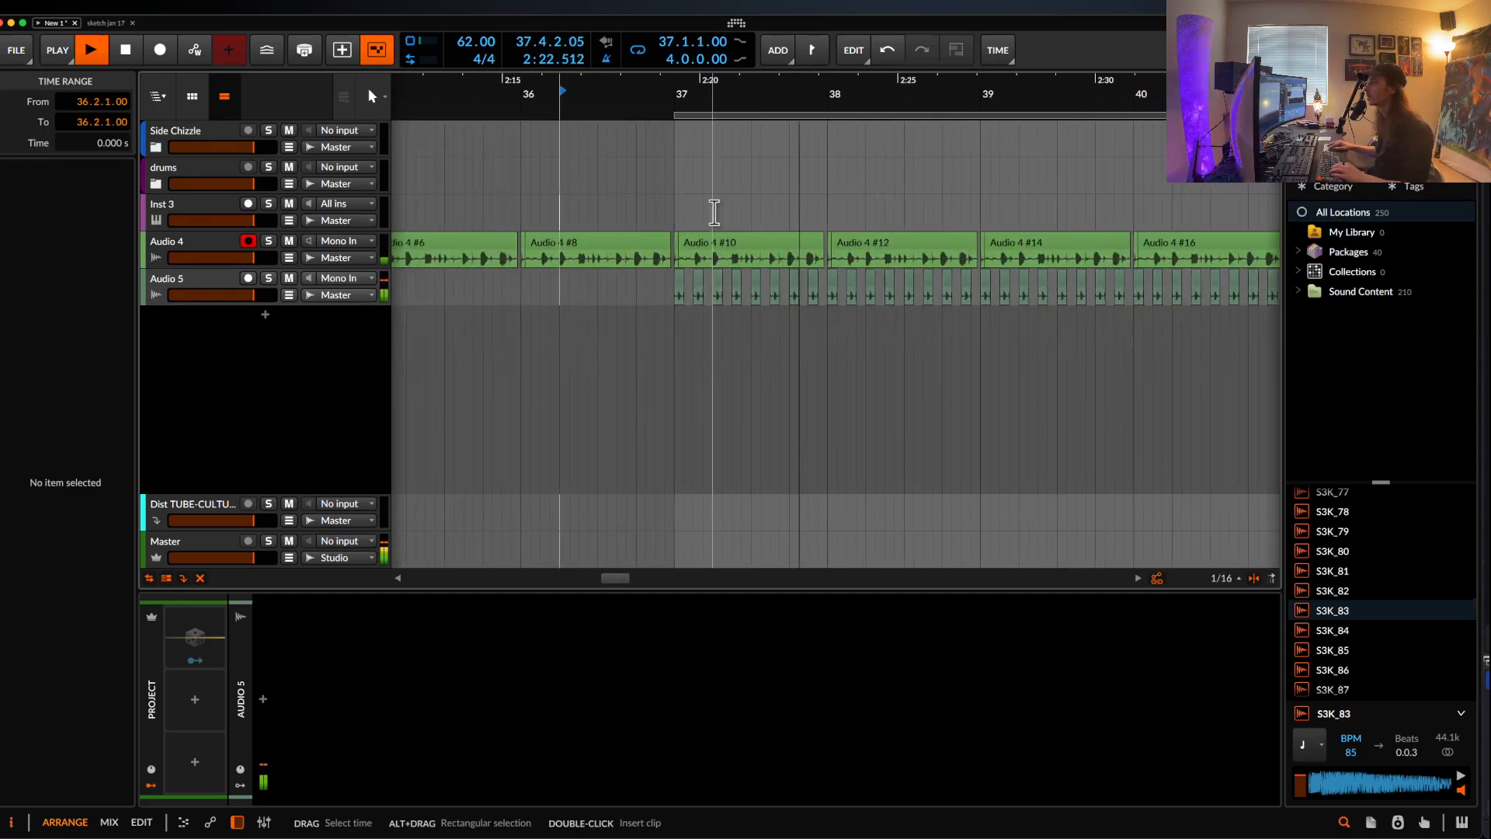
key(space)
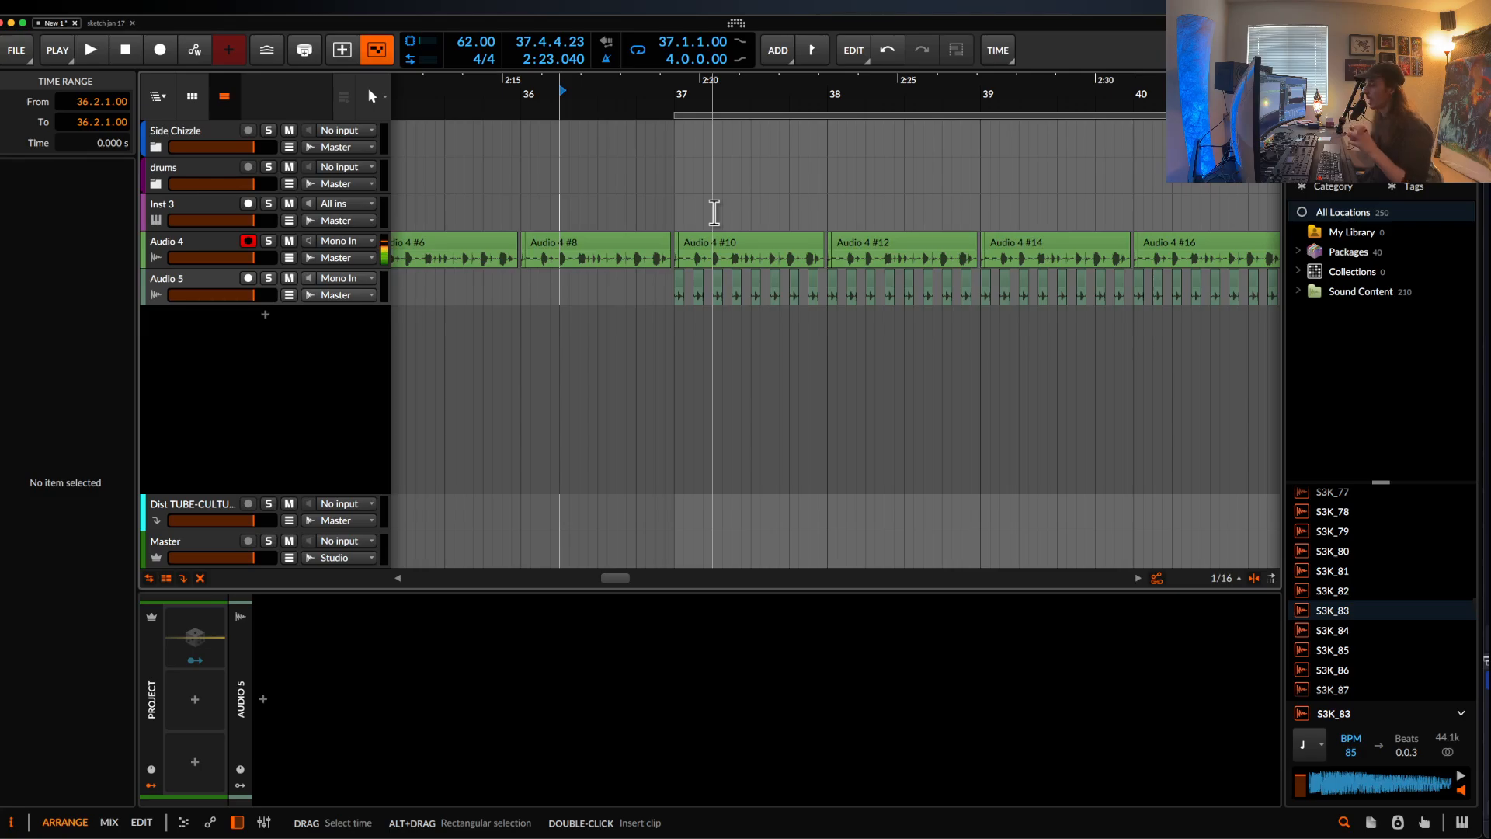
scroll(714, 211, down, 3)
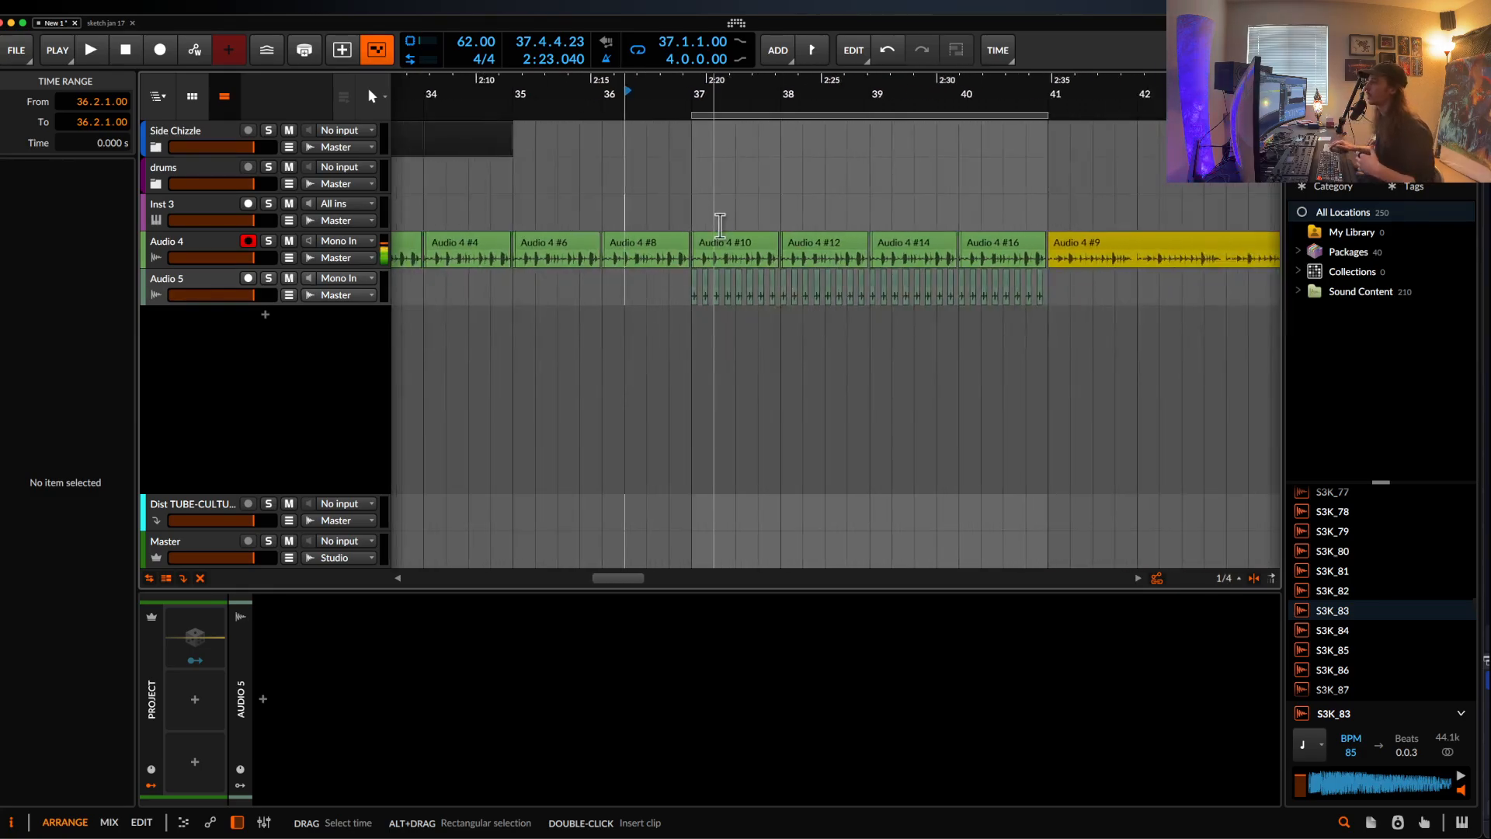
click(716, 241)
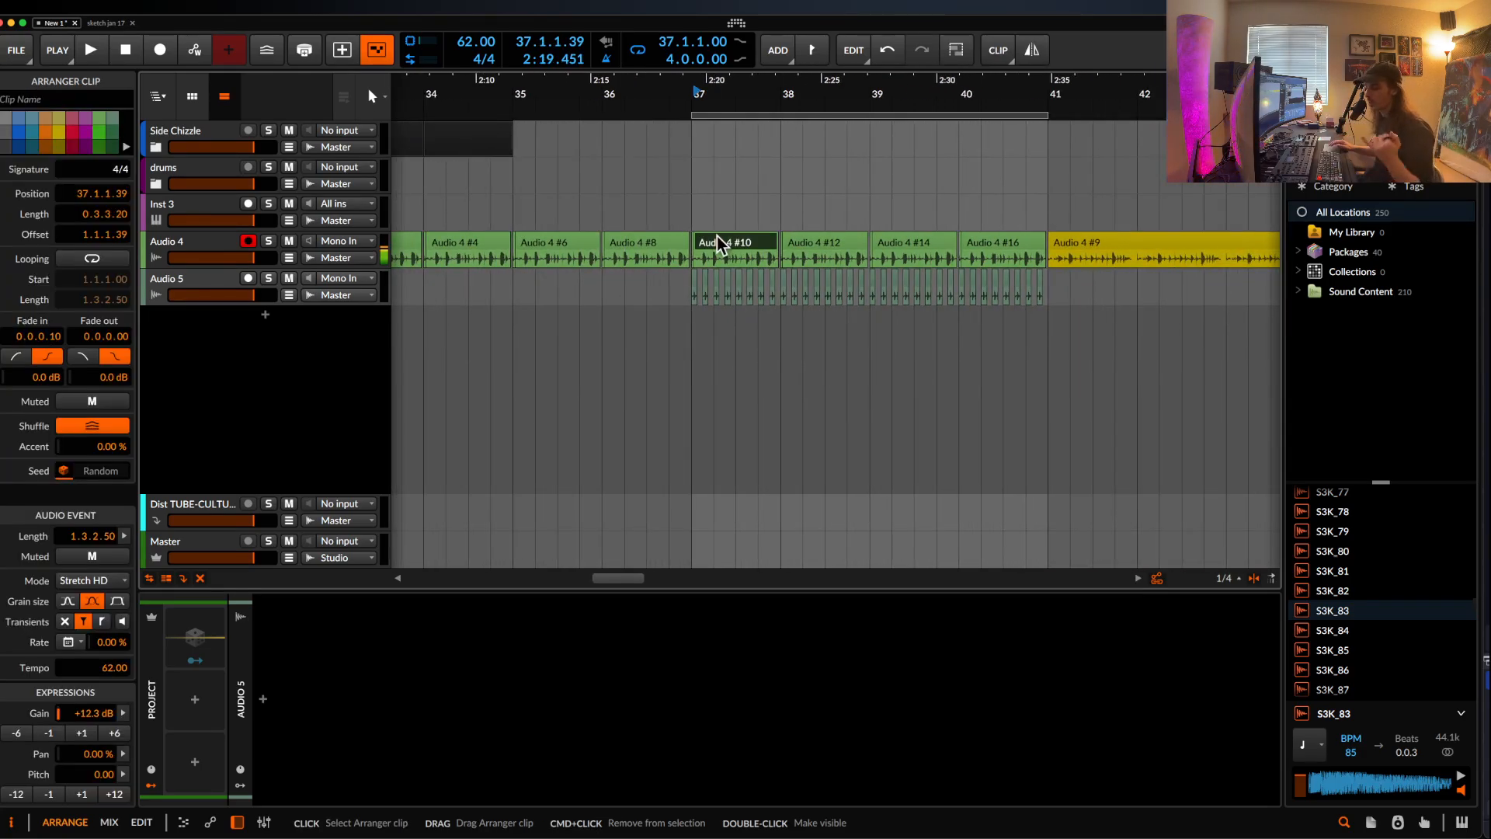
scroll(716, 236, down, 1)
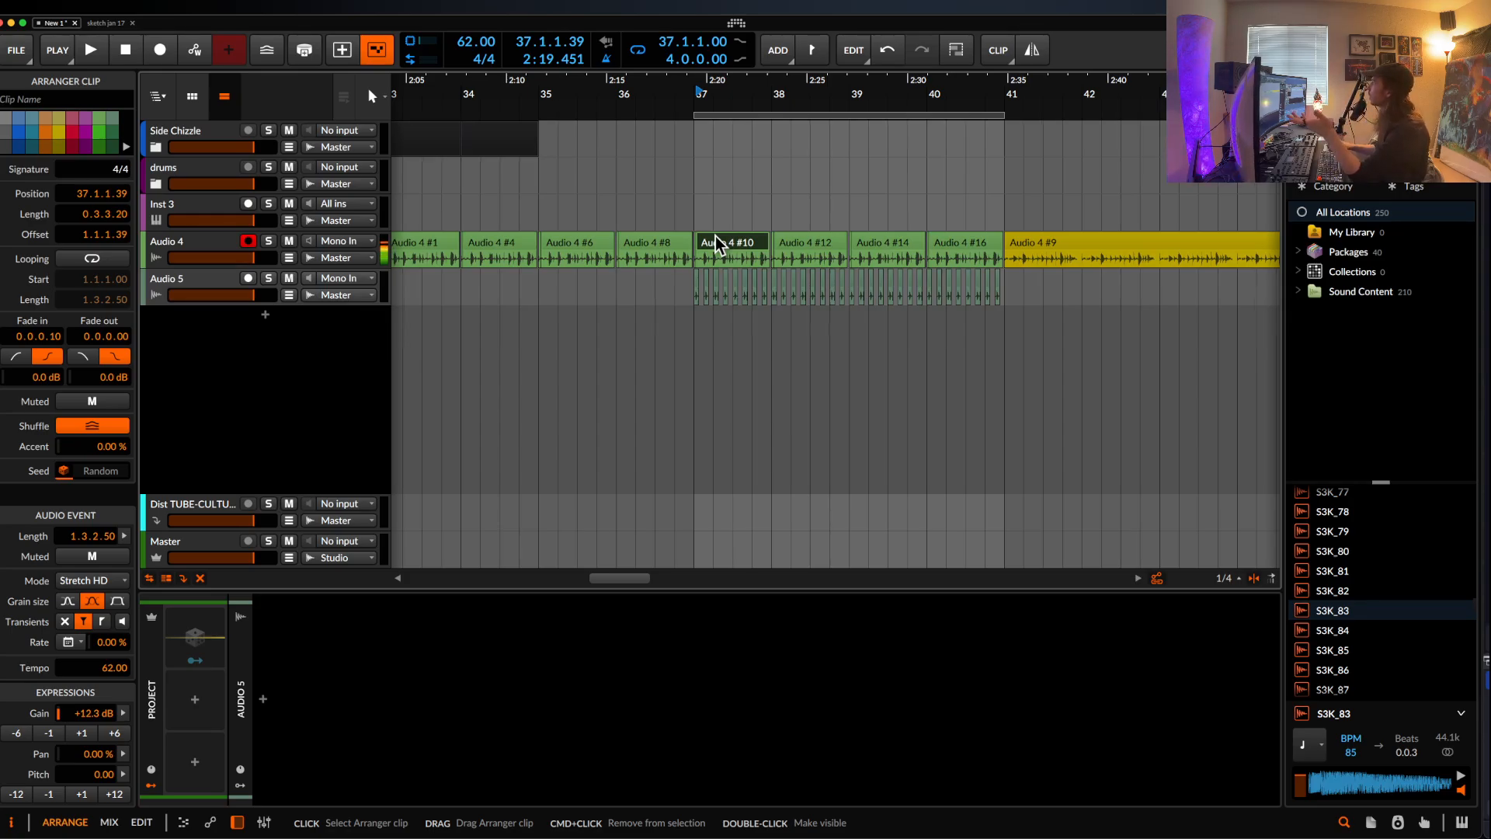
scroll(716, 242, down, 2)
click(444, 245)
scroll(444, 245, up, 5)
scroll(444, 245, left, 3)
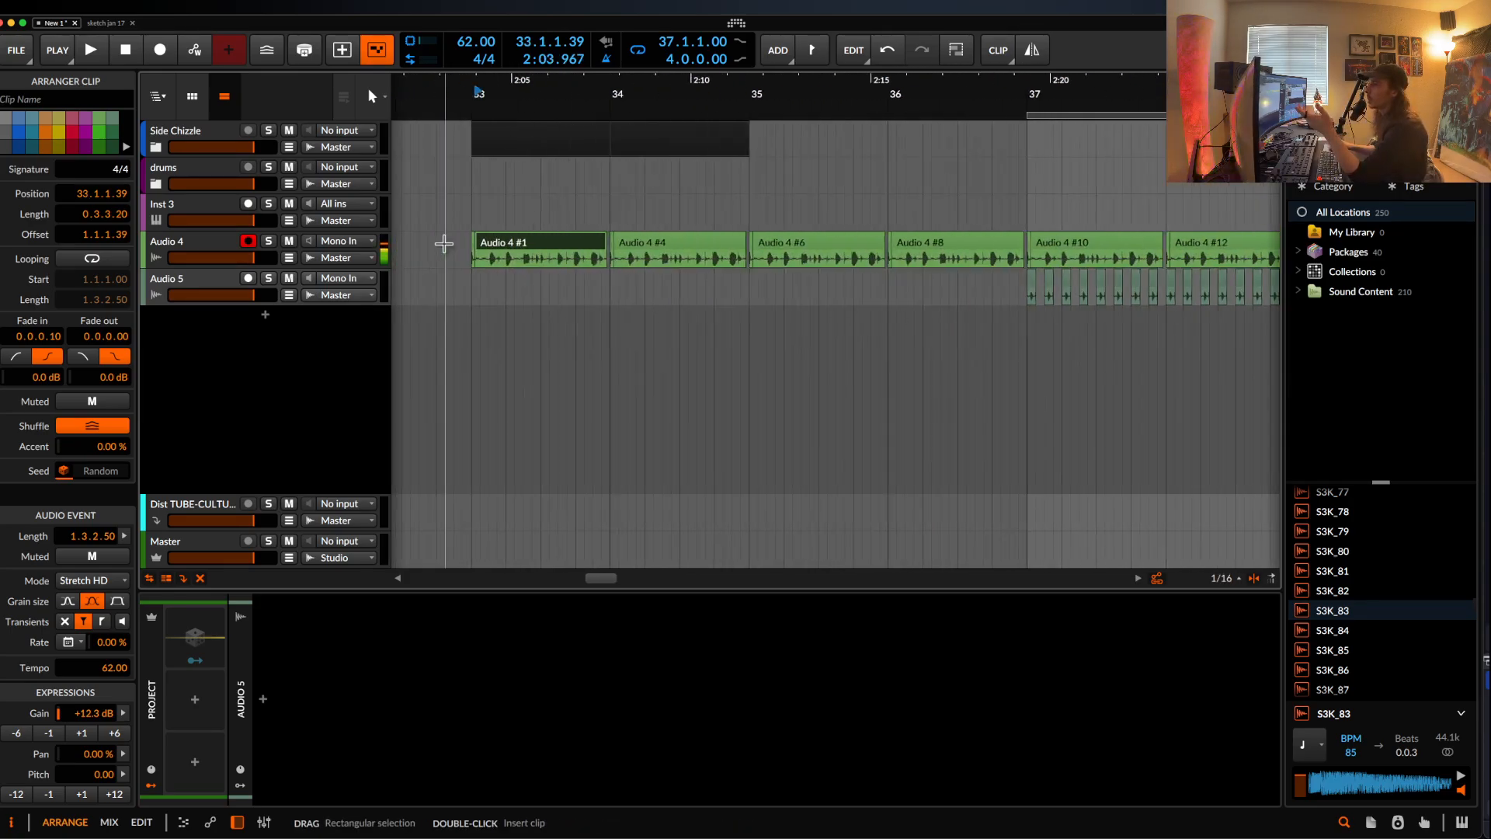
drag(474, 259, 610, 265)
click(456, 218)
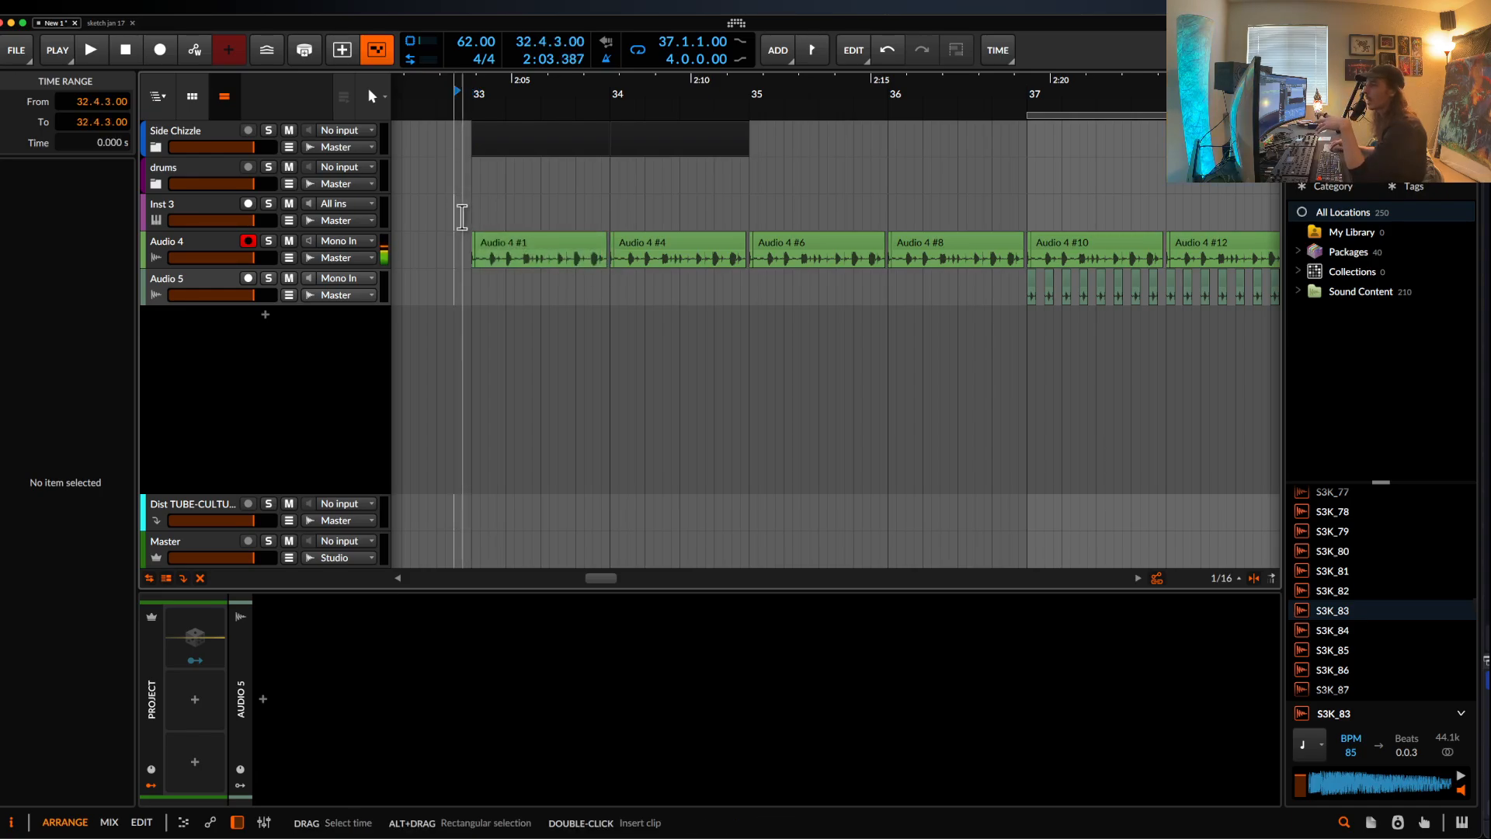
drag(471, 216, 610, 266)
click(449, 199)
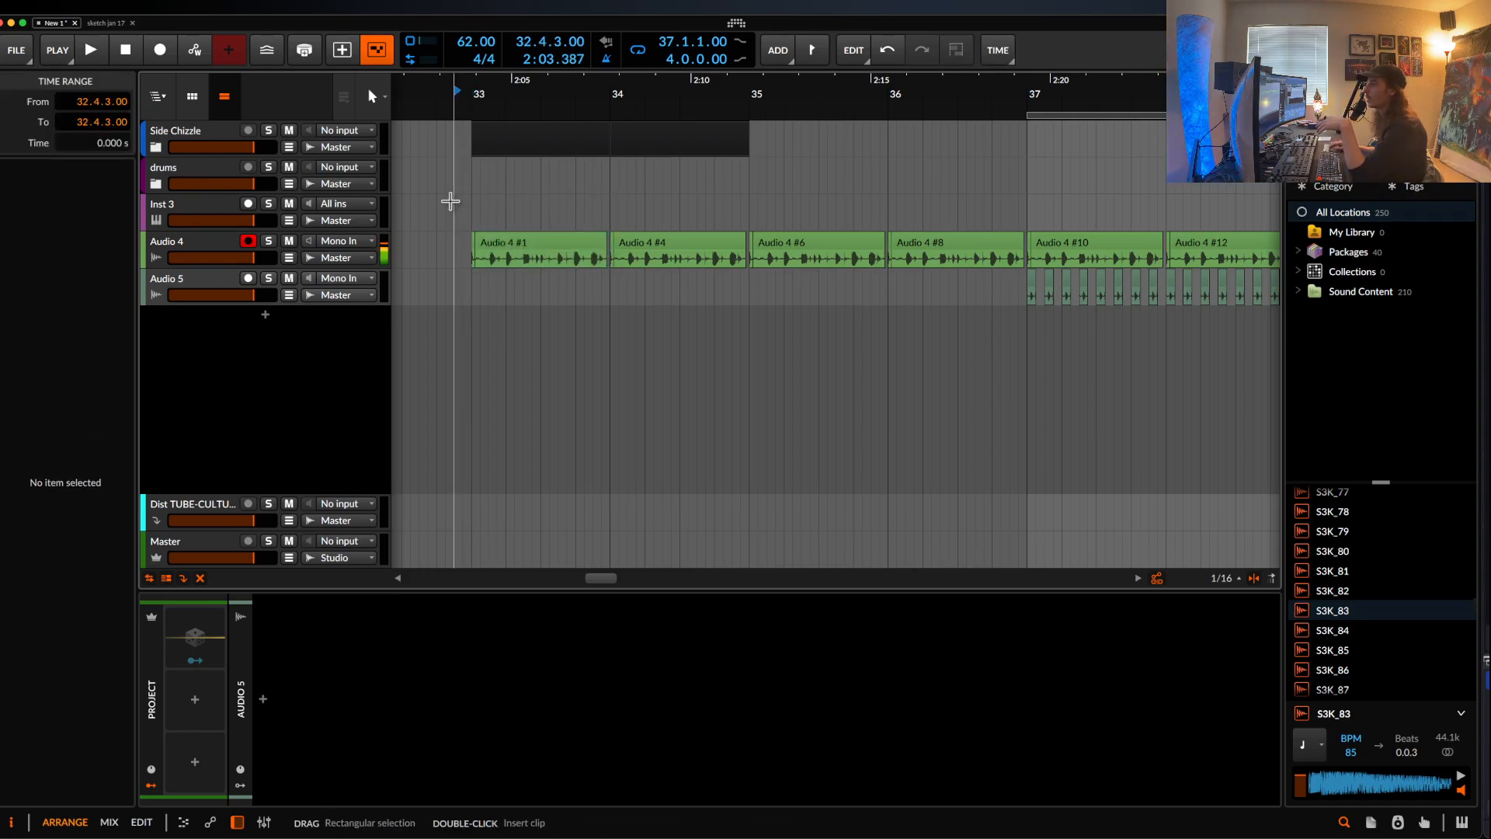
drag(463, 209, 1018, 278)
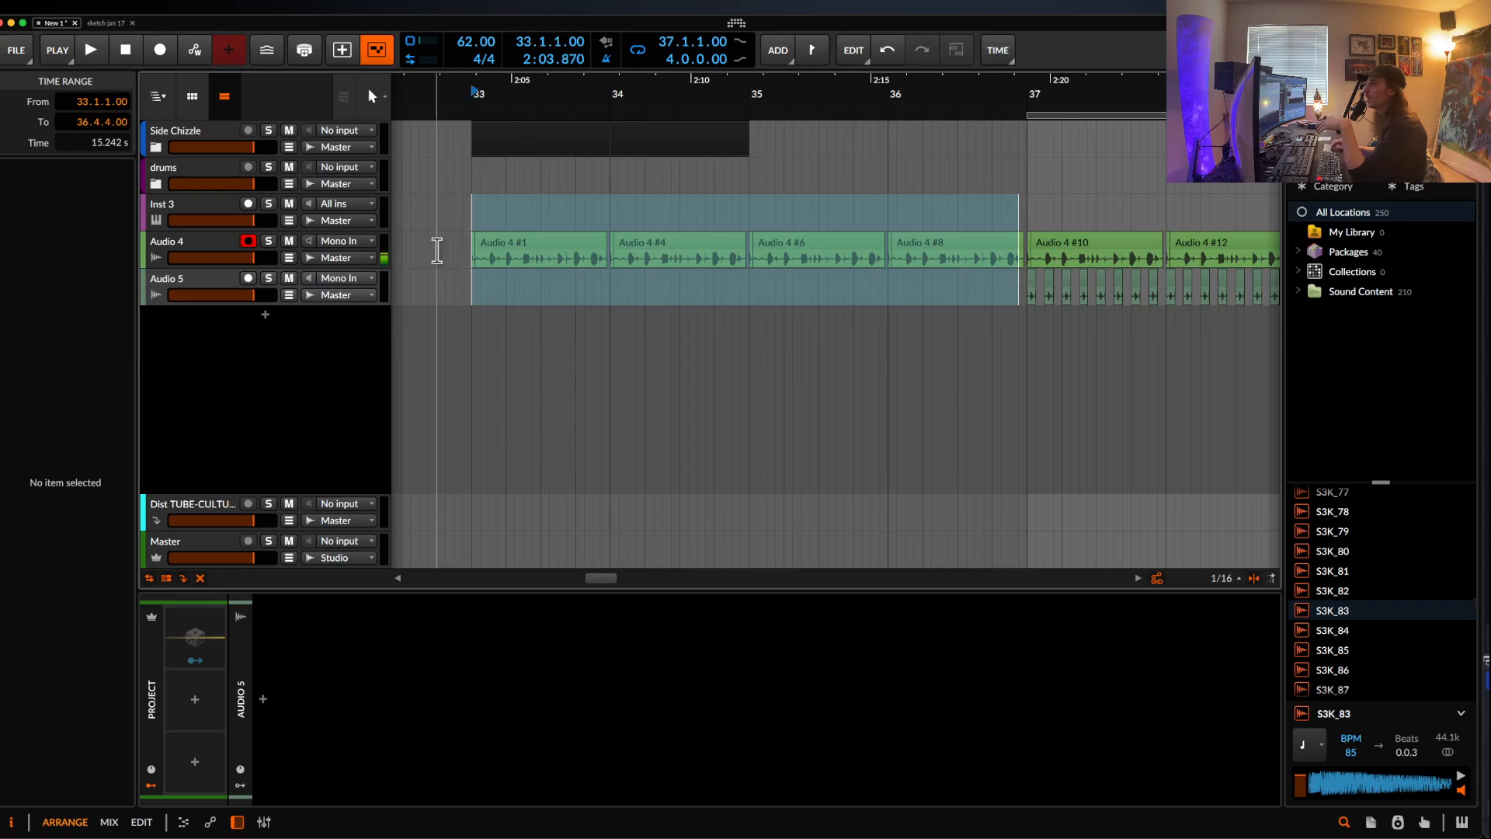
click(917, 301)
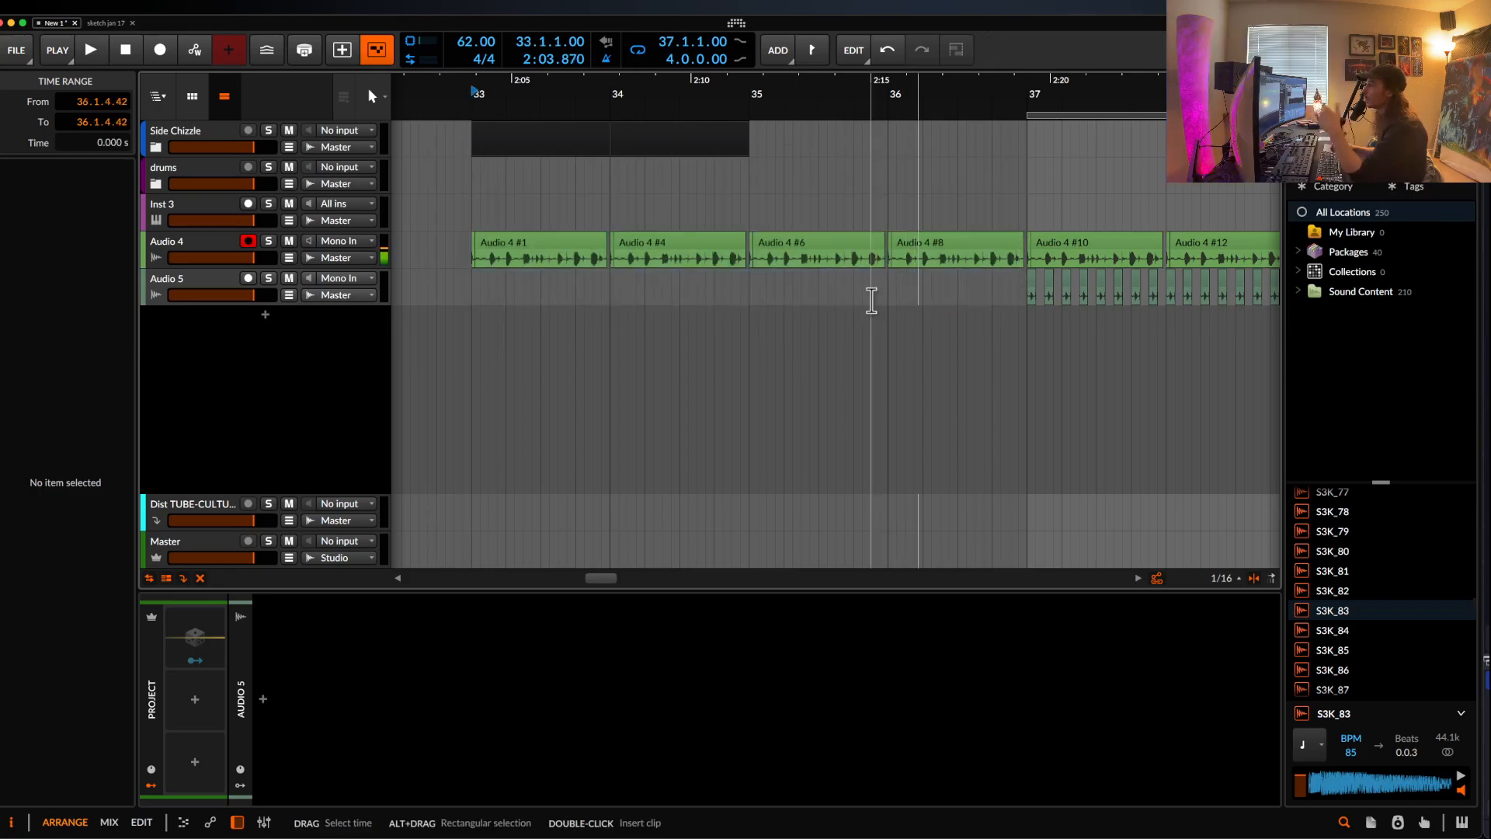
drag(474, 223, 753, 290)
scroll(752, 290, down, 5)
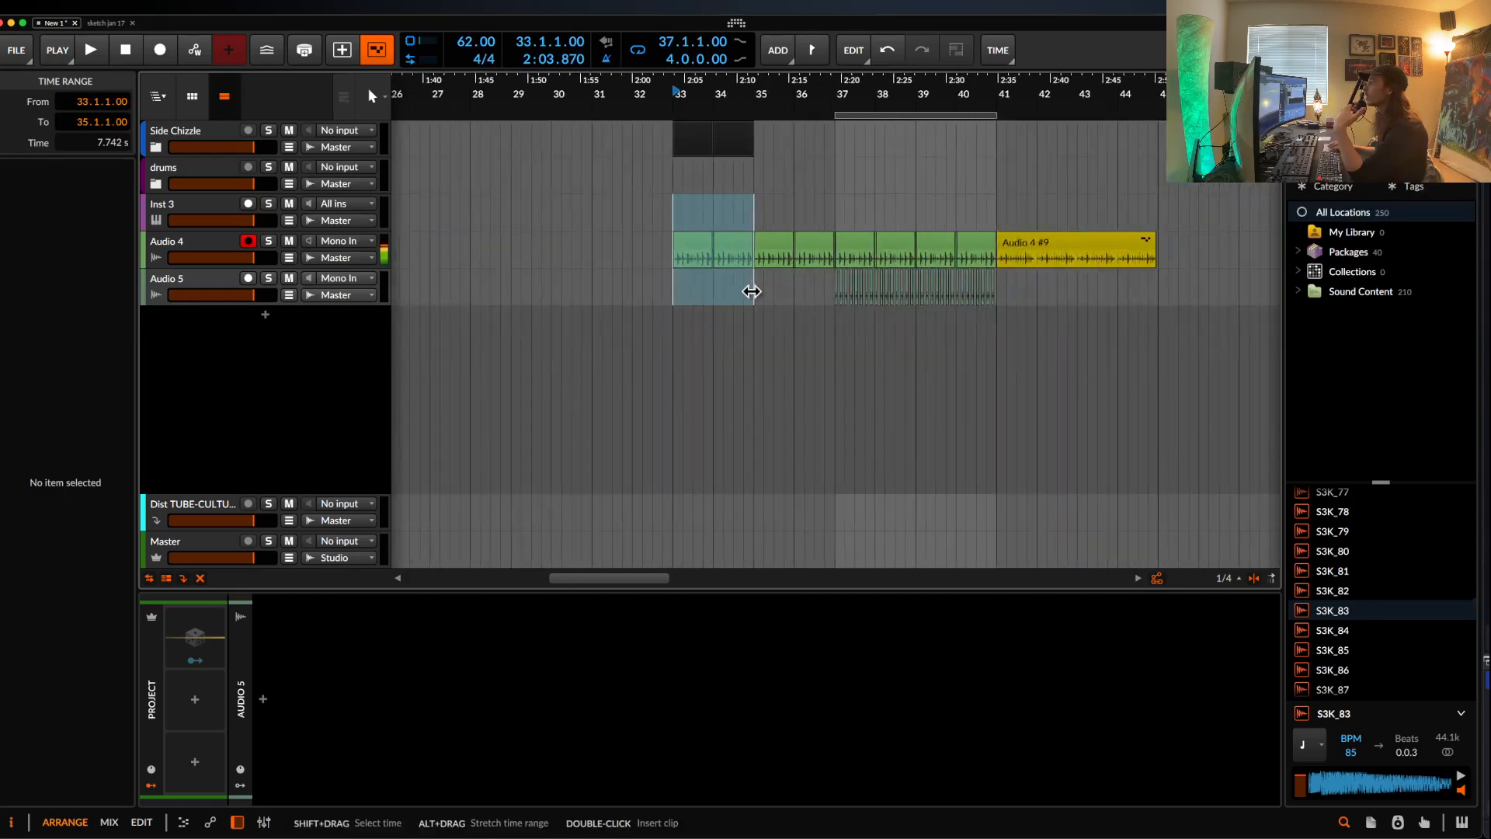
click(691, 241)
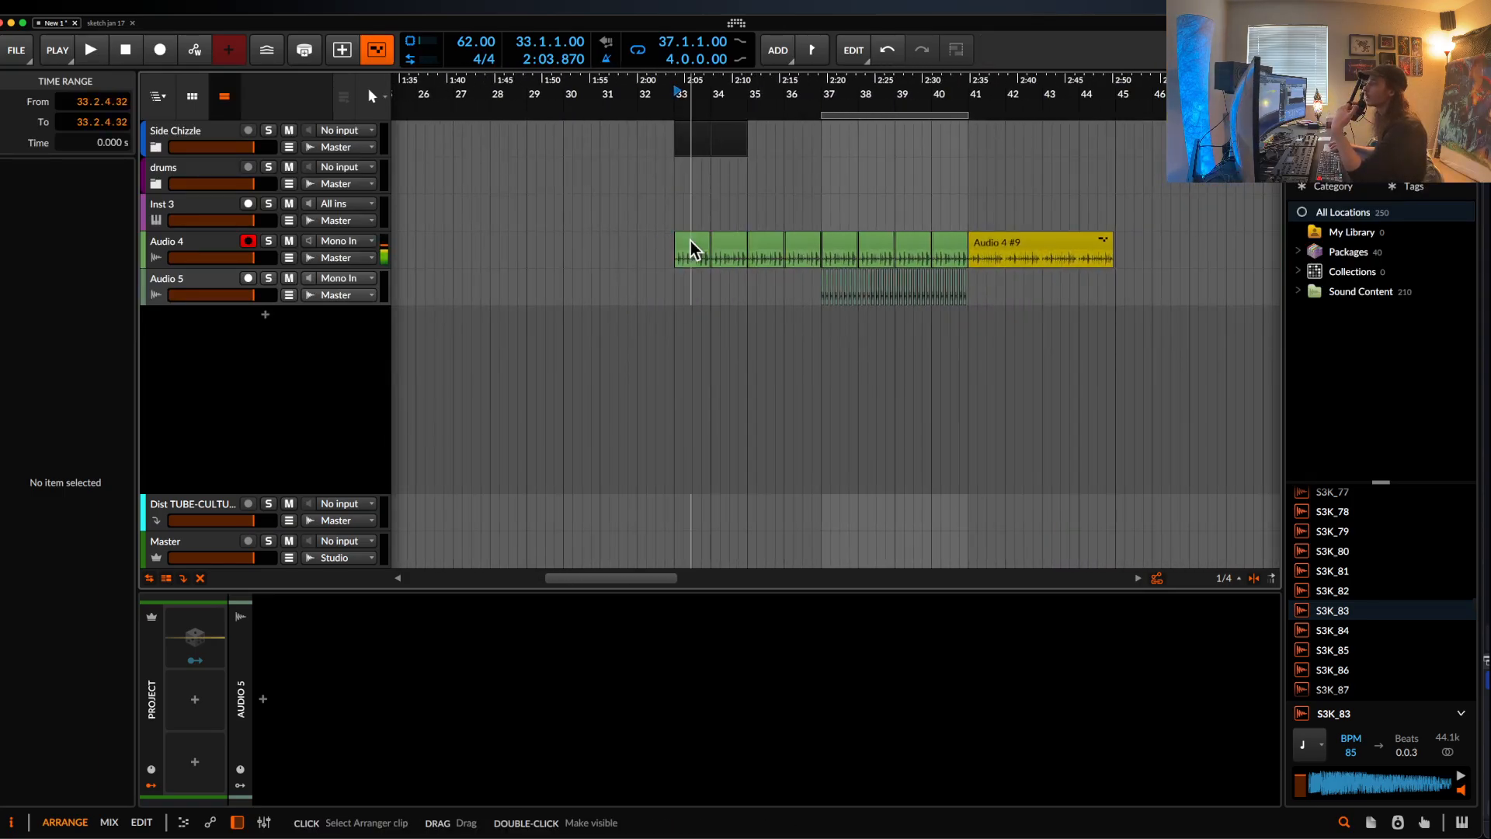
scroll(692, 241, up, 4)
click(691, 241)
scroll(692, 241, down, 3)
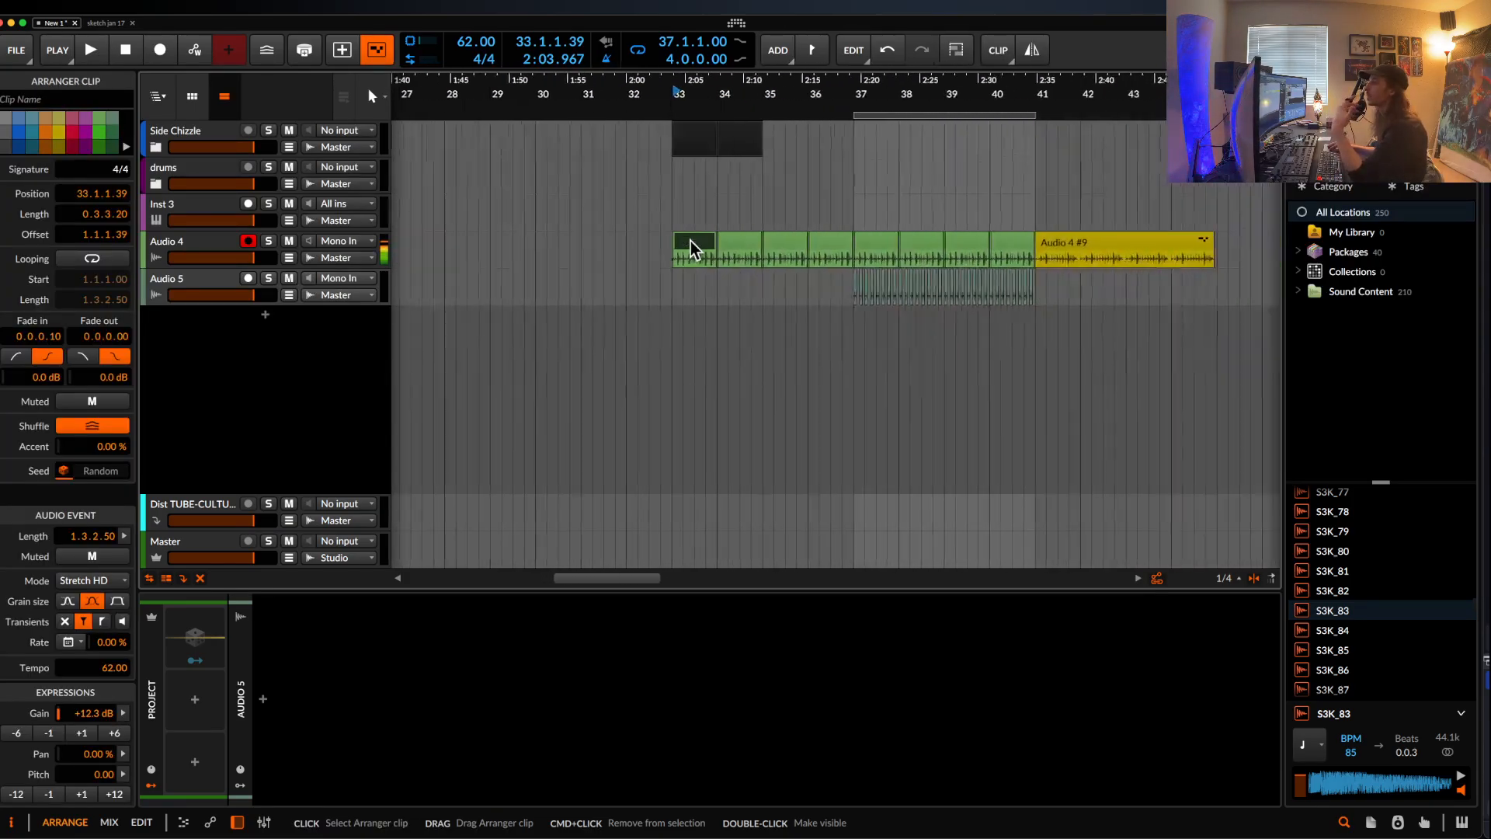
- Move the green one-bar take on Audio 4 from bar 33 to bar 29
drag(674, 253, 709, 257)
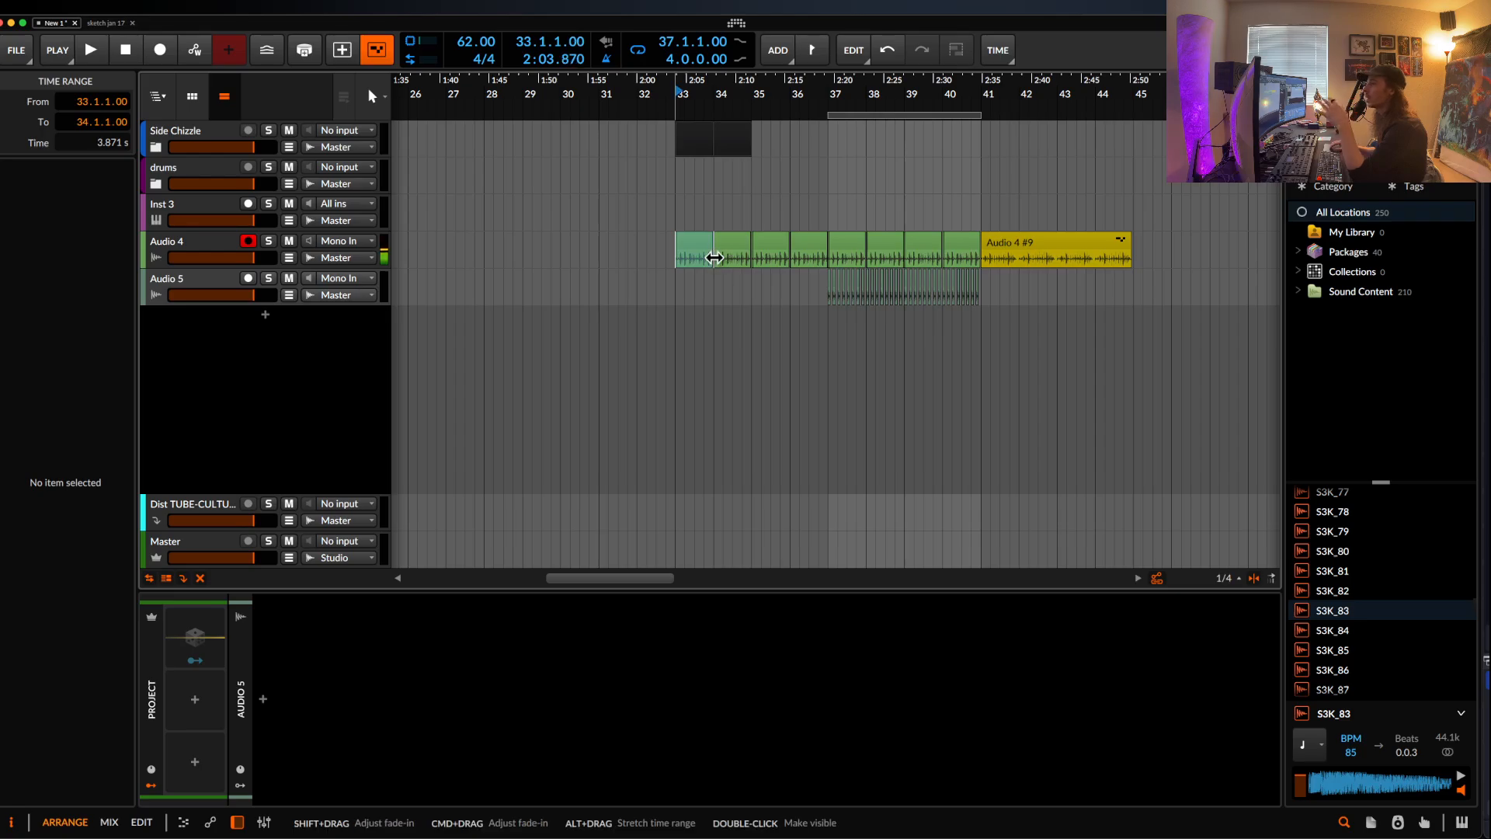
scroll(710, 256, left, 3)
drag(801, 249, 650, 249)
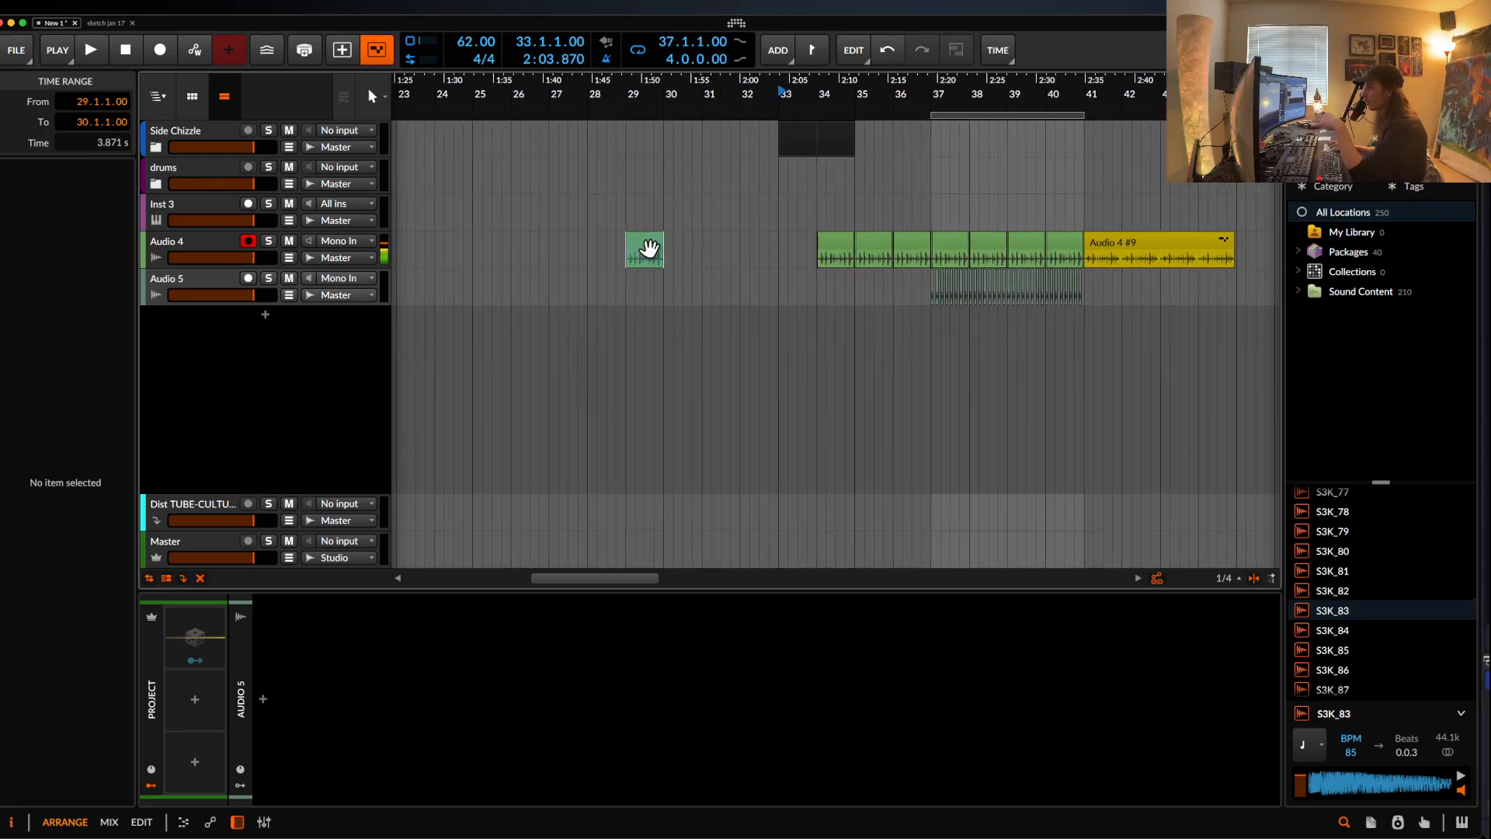
scroll(652, 249, up, 4)
scroll(624, 250, down, 1)
- Set the arranger loop to the moved take, one bar long from 29.1.1.00
click(557, 248)
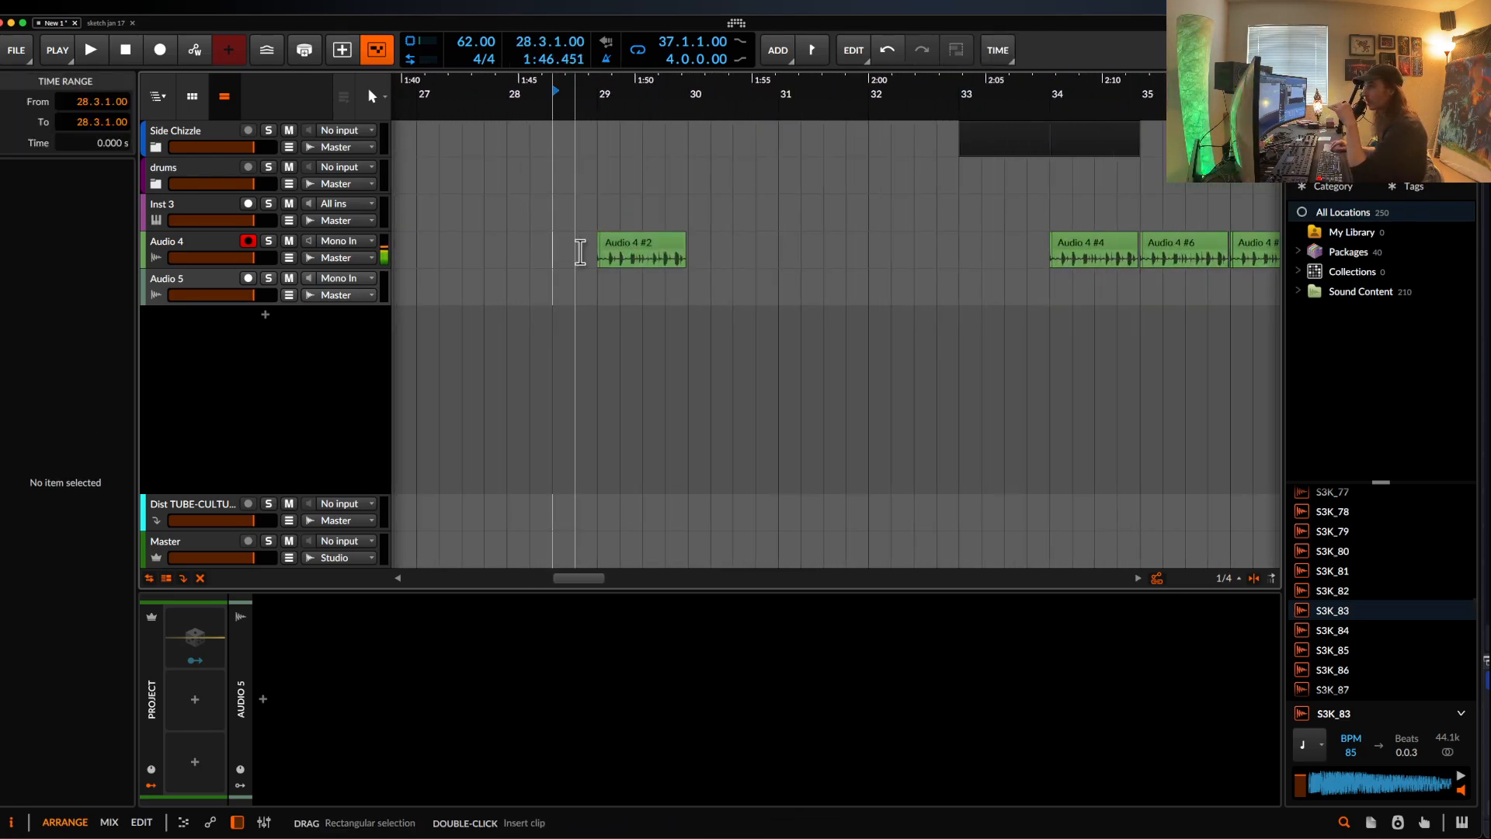
click(595, 260)
click(696, 259)
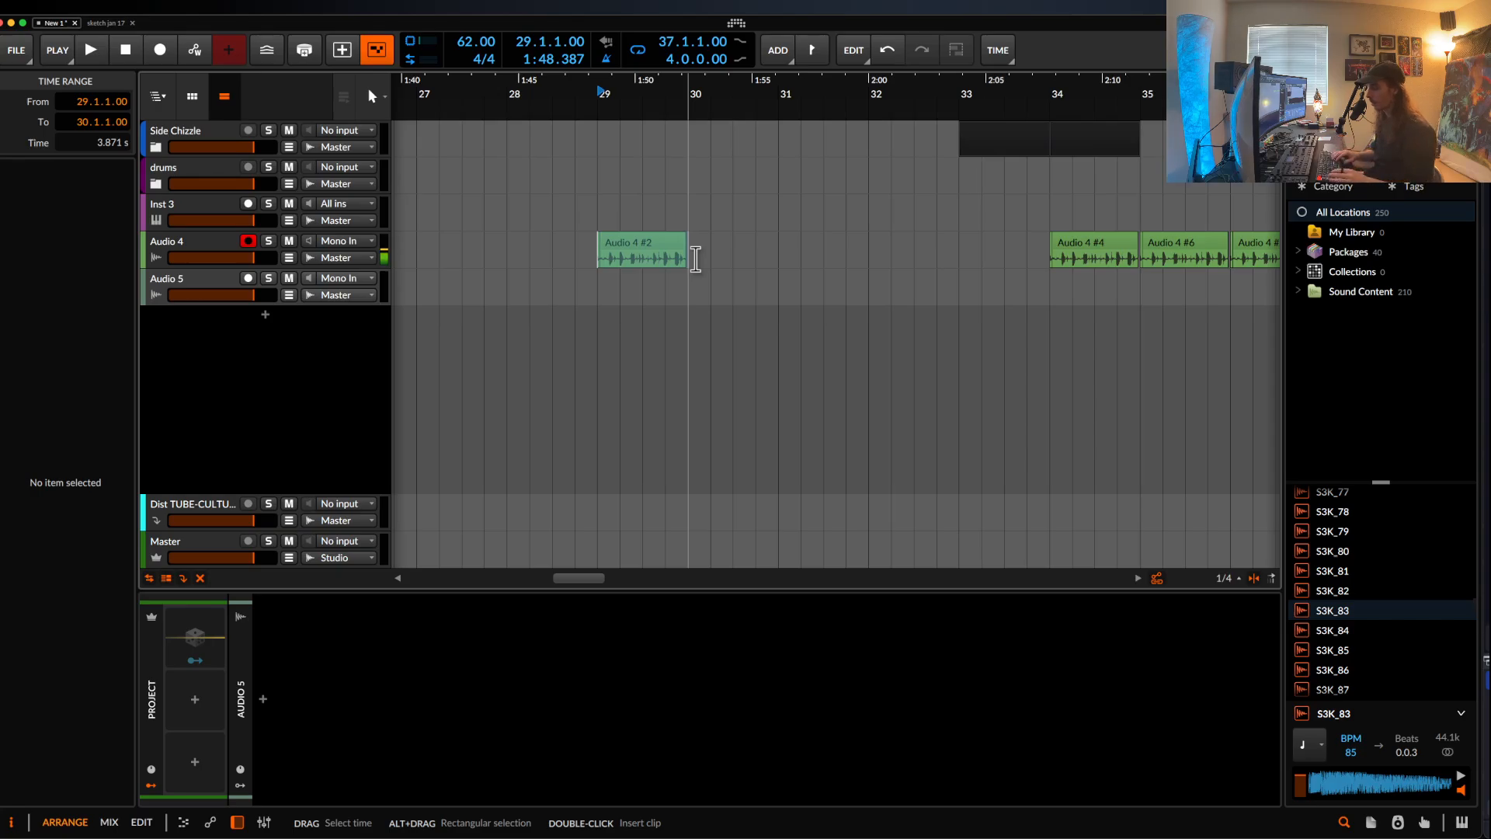
key(super+l)
scroll(691, 255, up, 4)
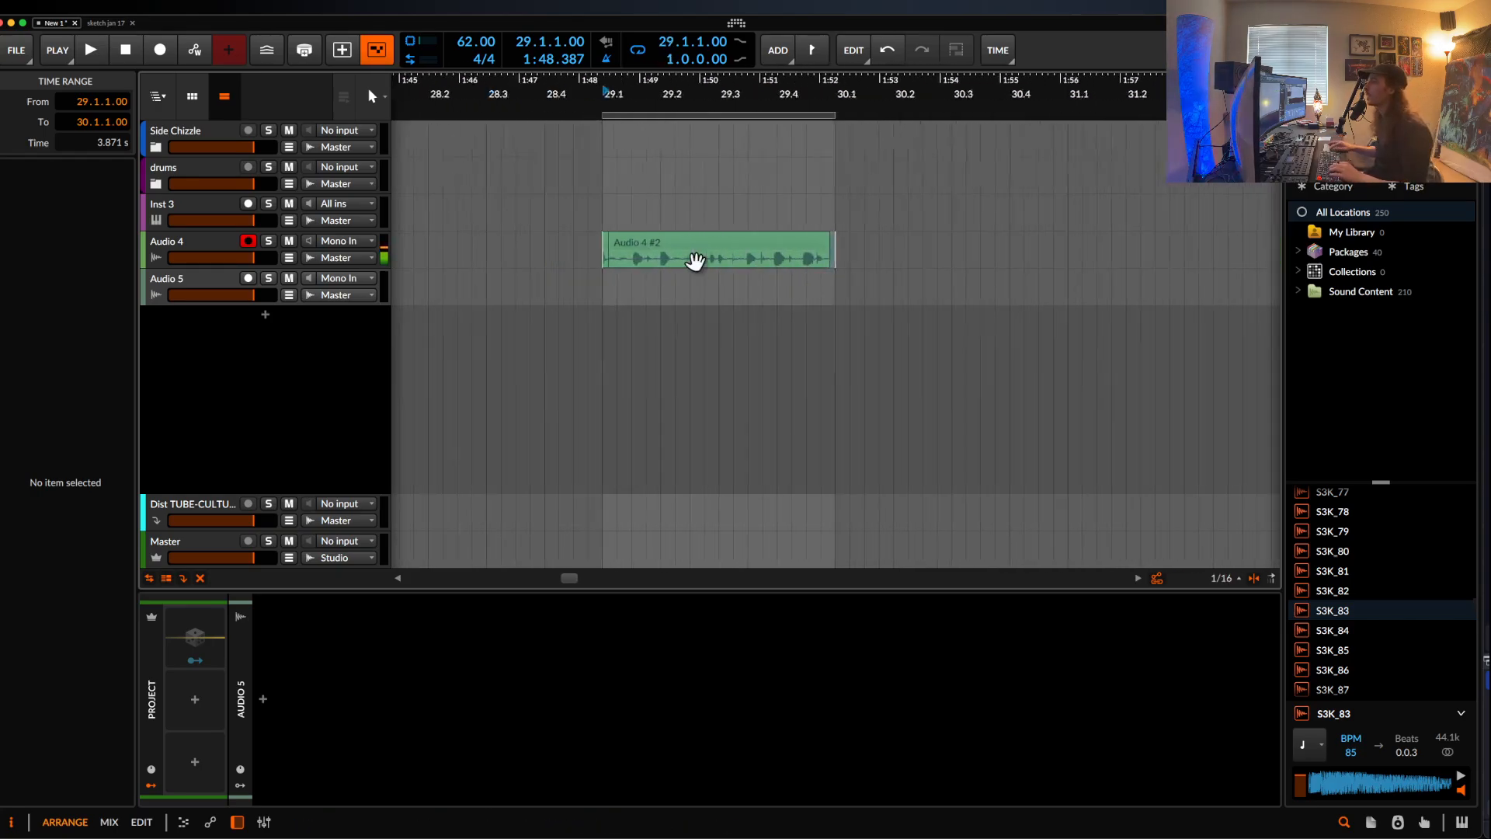
scroll(695, 259, down, 1)
- Play the looped take in bar 29 and examine its waveform for individual sounds to slice
click(676, 243)
scroll(673, 241, up, 5)
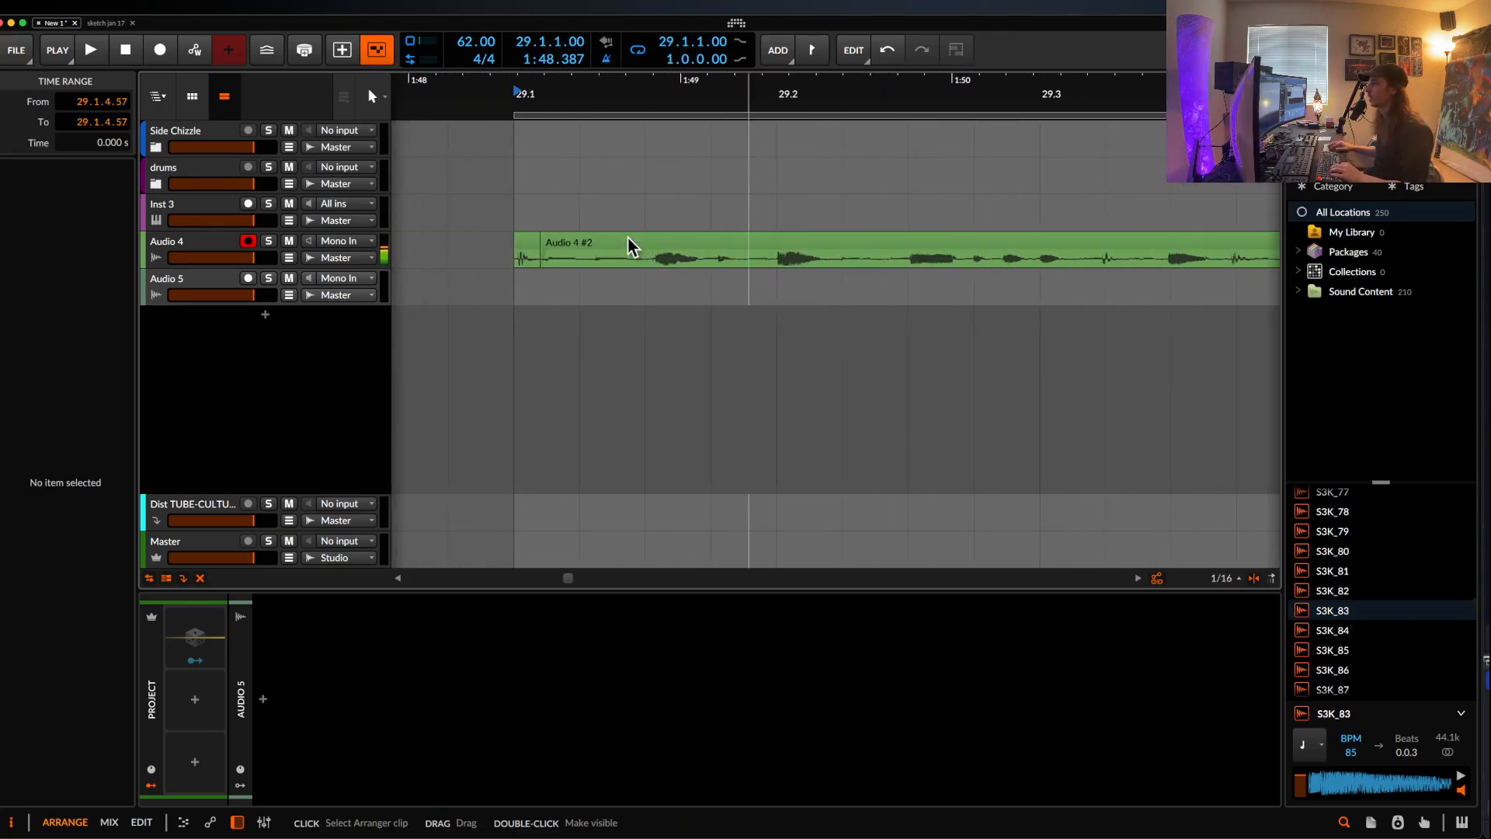
scroll(556, 241, down, 2)
click(503, 242)
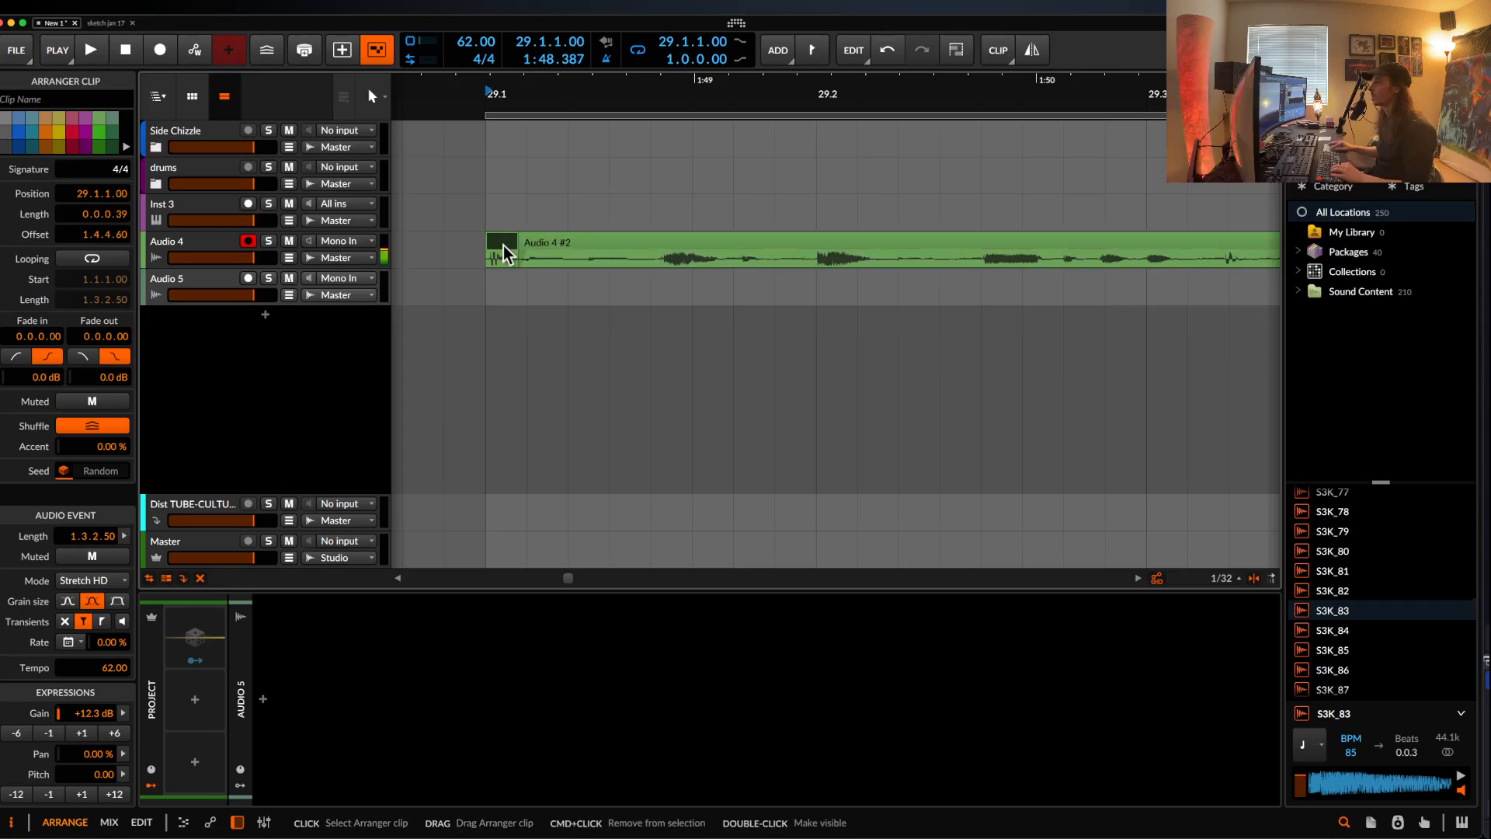
key(space)
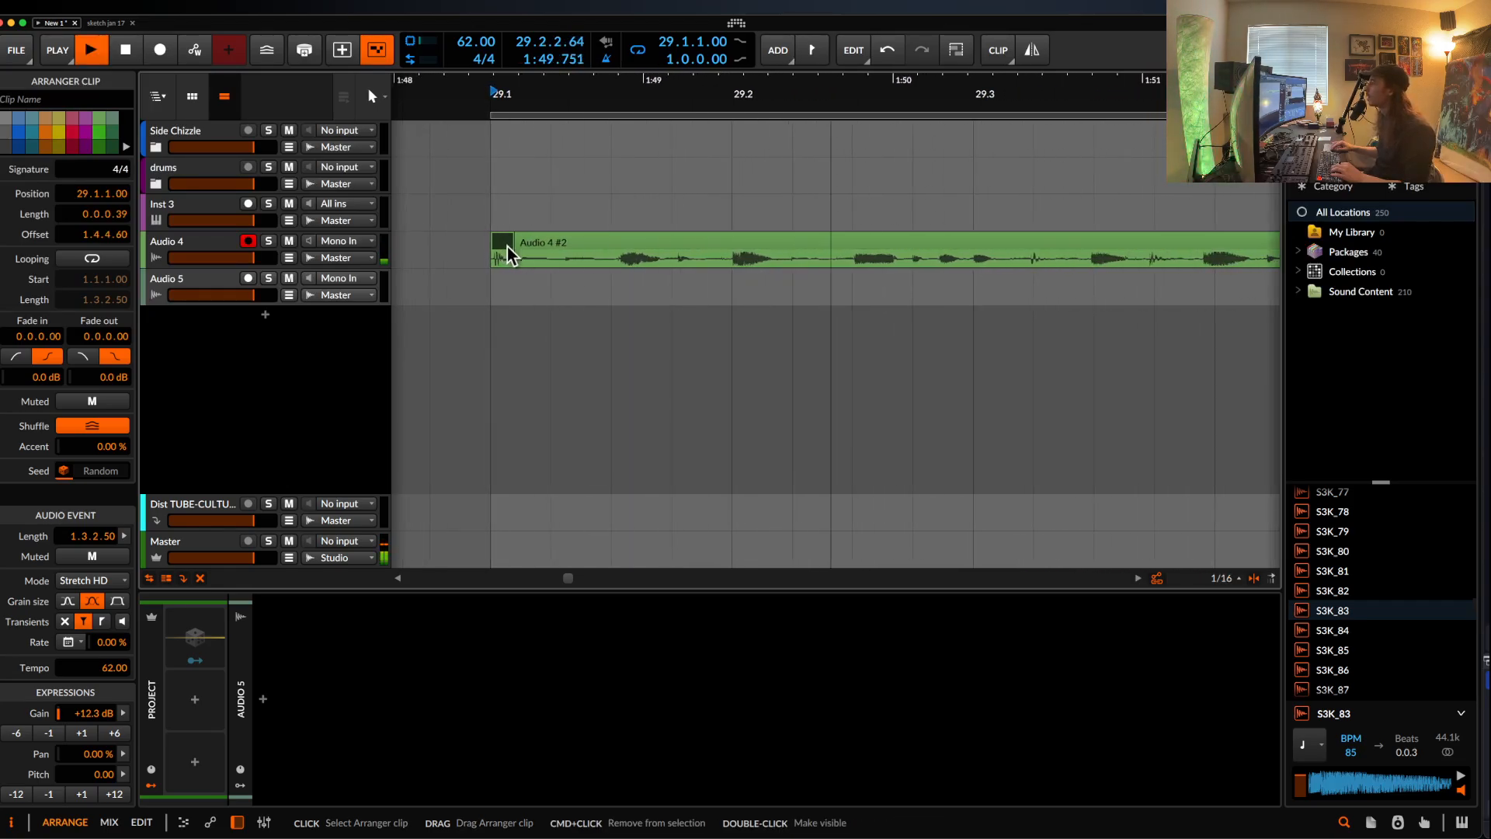
drag(503, 261, 959, 267)
key(space)
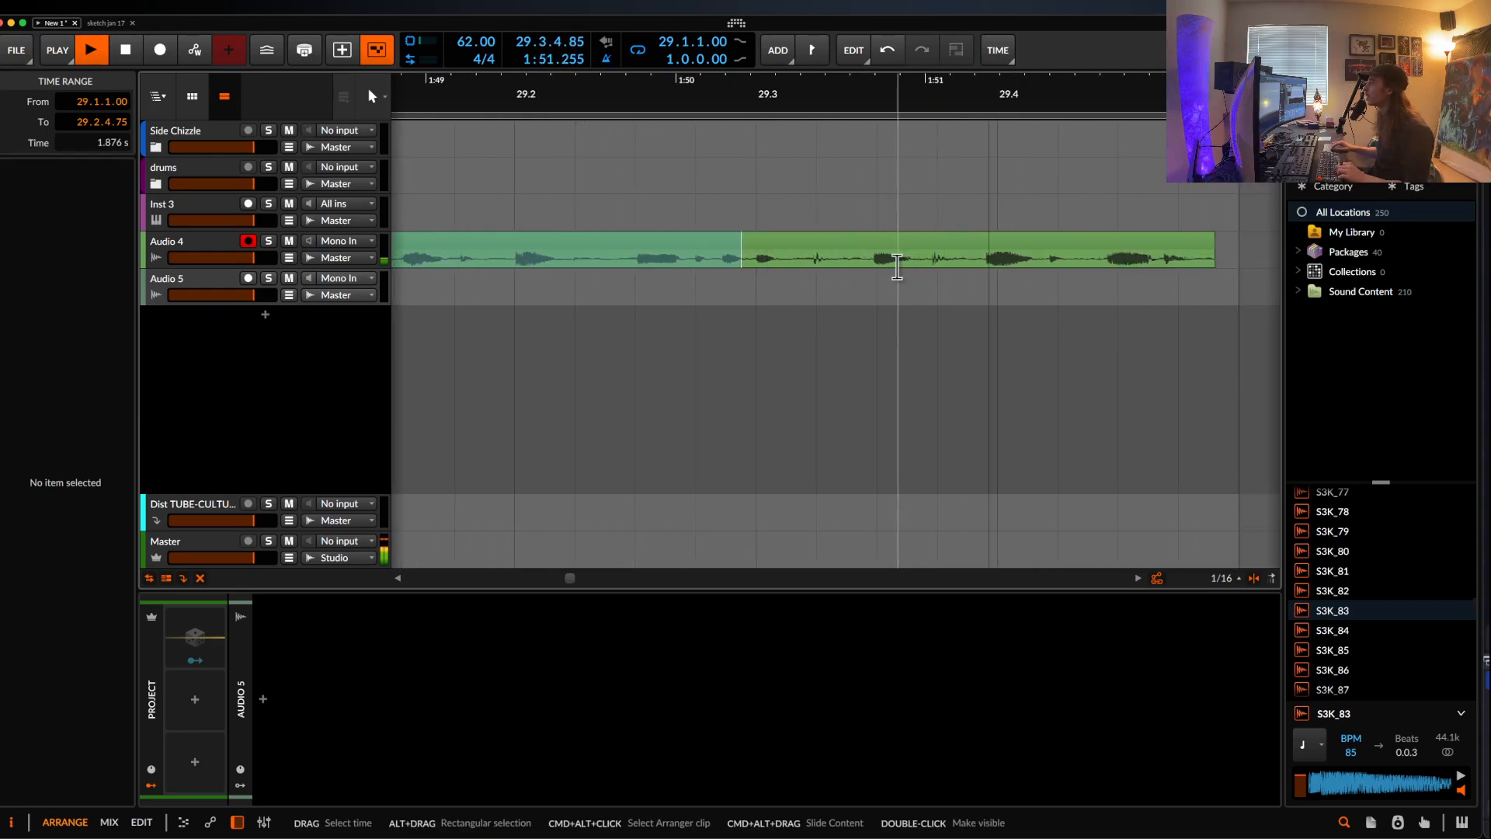
key(space)
drag(889, 266, 898, 265)
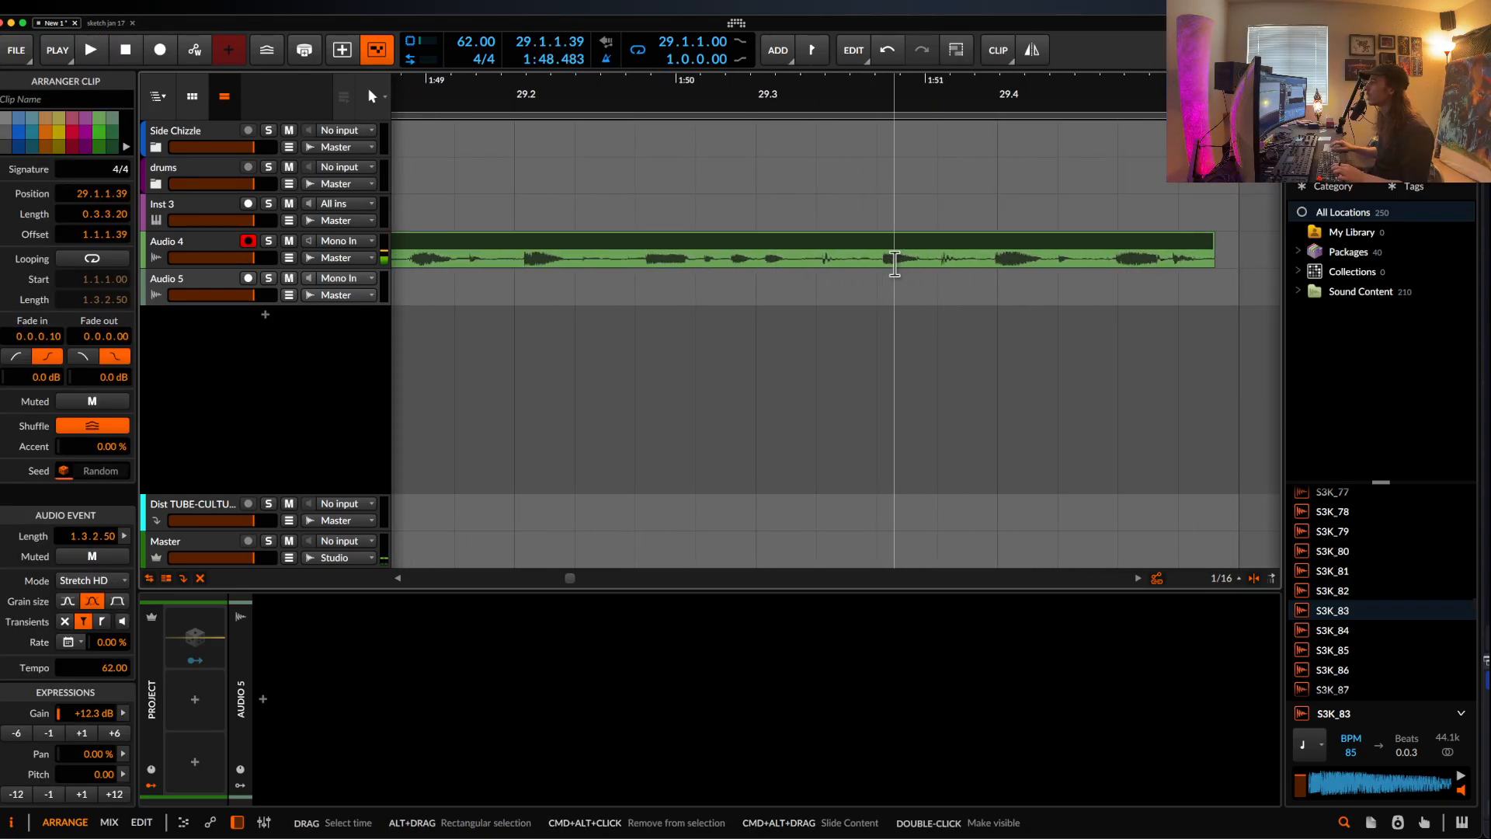
- Split the green take on Audio 4 at 29.3.1.00
key(super+s)
click(807, 484)
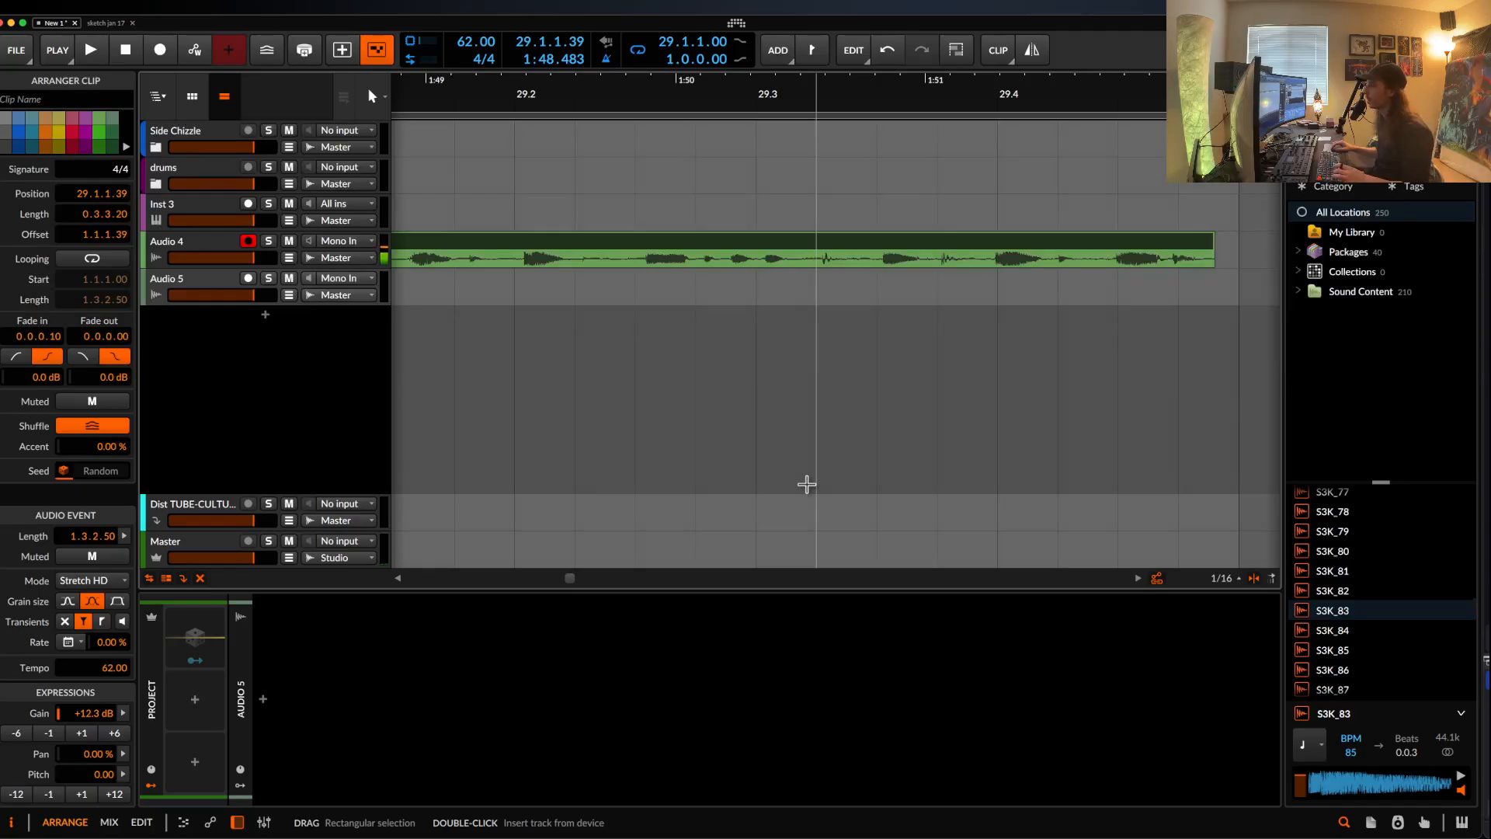
key(super+z)
click(766, 258)
key(super+e)
drag(788, 263, 795, 262)
- Split the take again at 29.3.4.93, just ahead of the sound at beat 29.4
scroll(990, 264, up, 3)
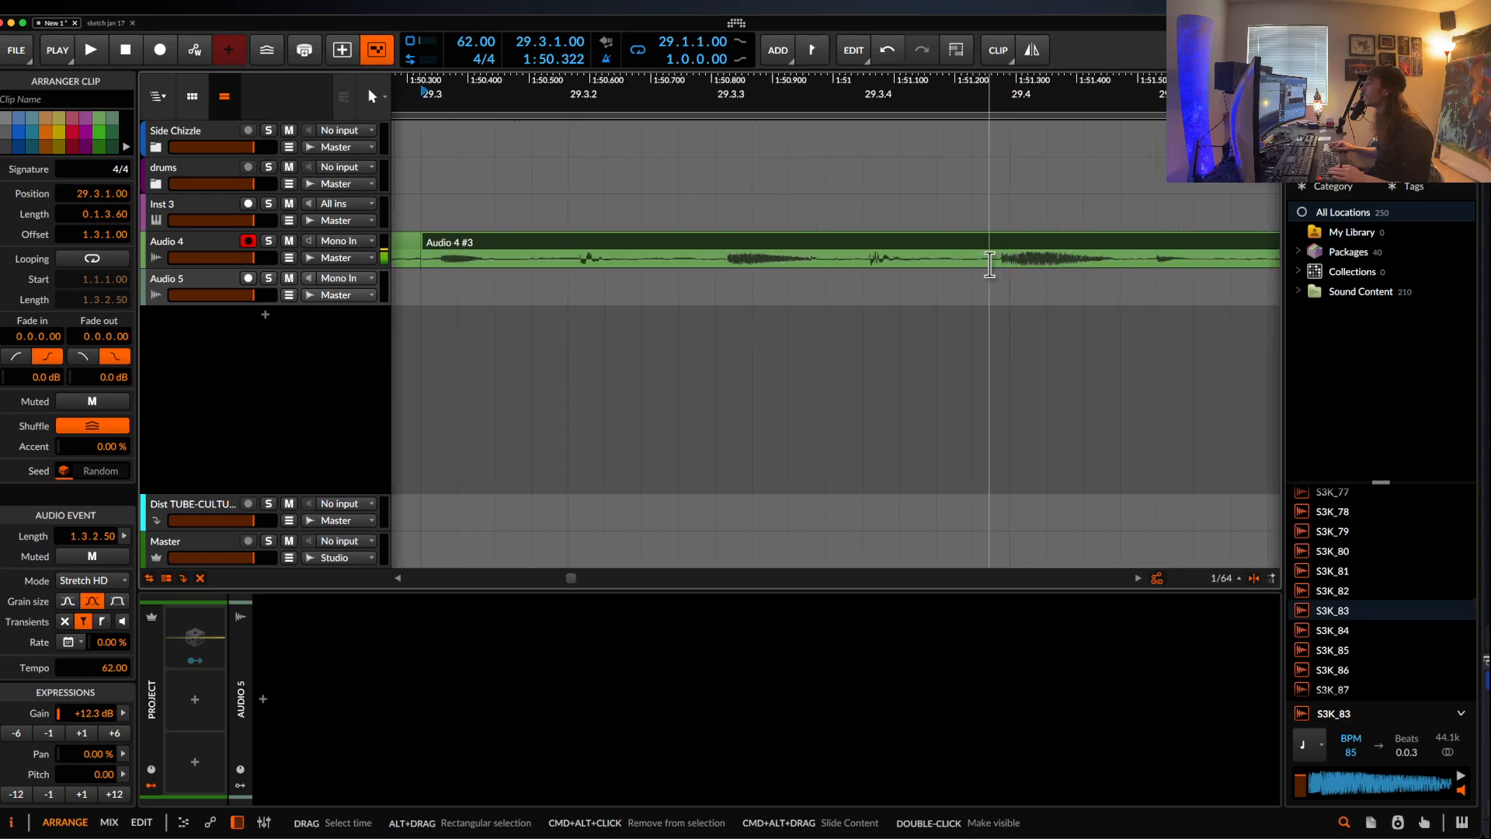
scroll(997, 264, up, 3)
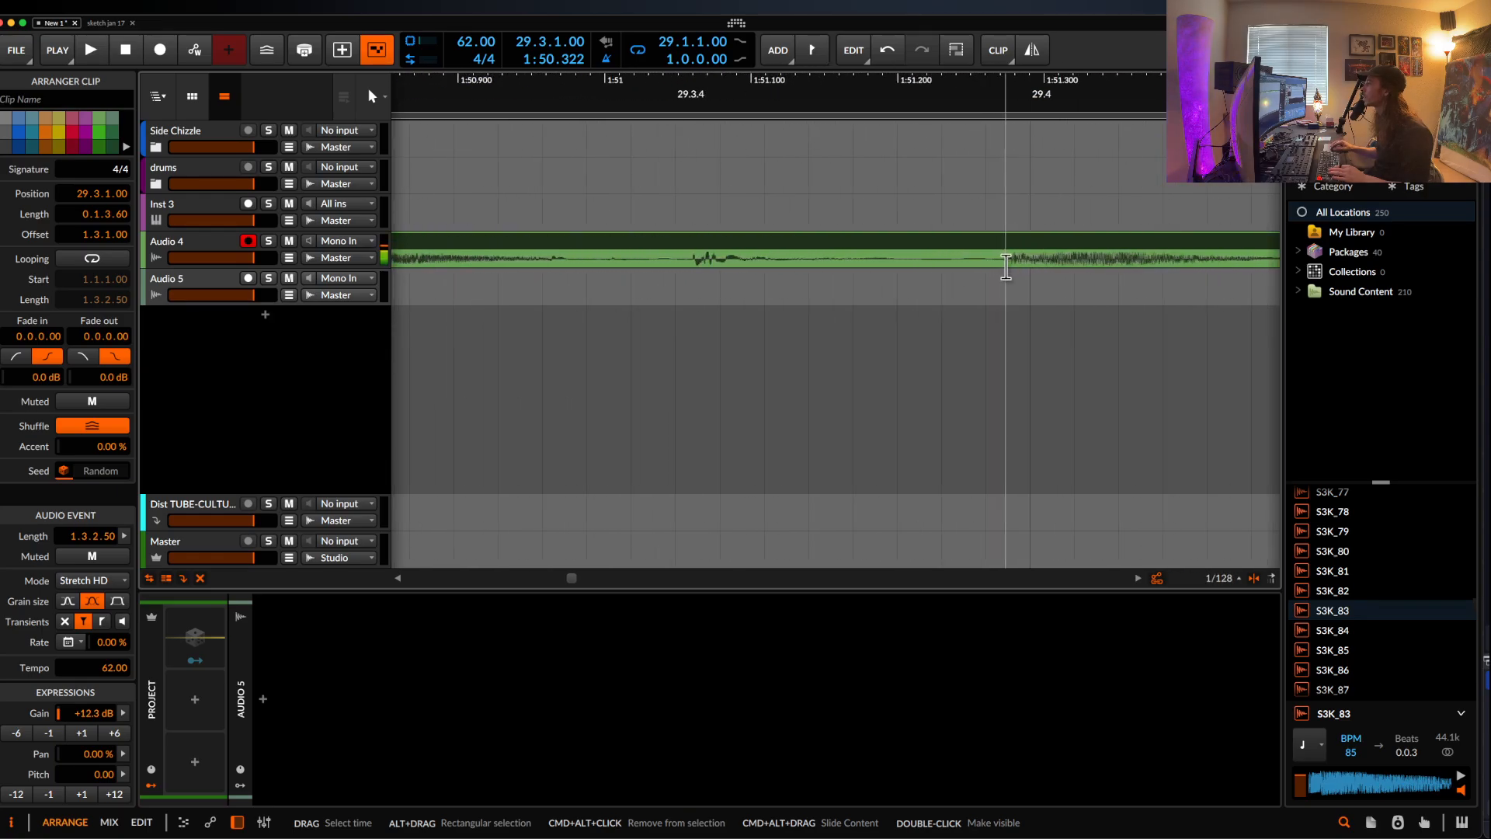
click(1005, 267)
key(super+e)
scroll(1006, 267, down, 1)
drag(1051, 266, 1067, 265)
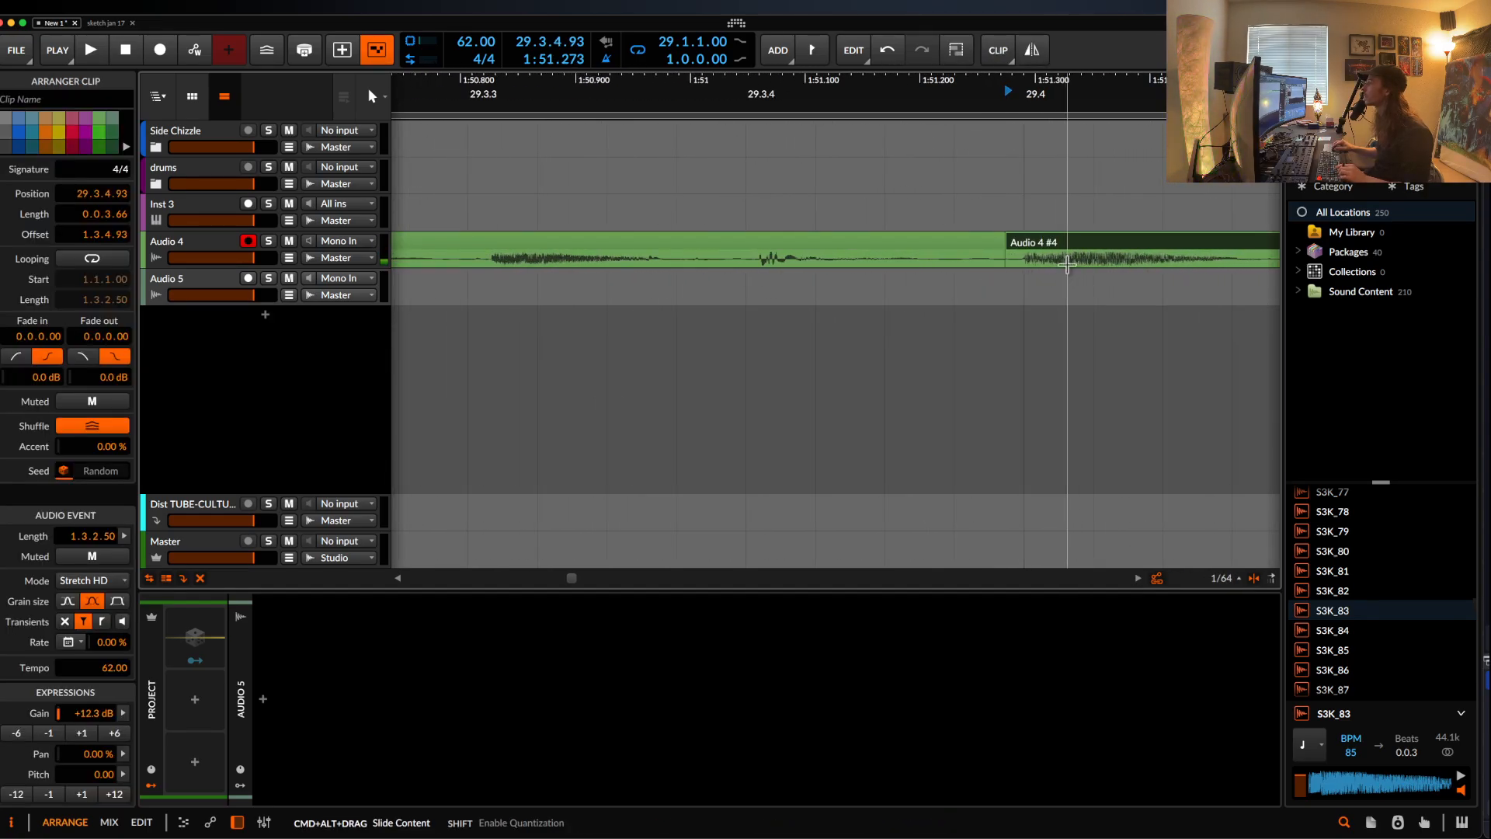
- Play the split take from 29.1.1.00 and examine its slices around beats 29.3 and 29.4
scroll(1022, 271, down, 4)
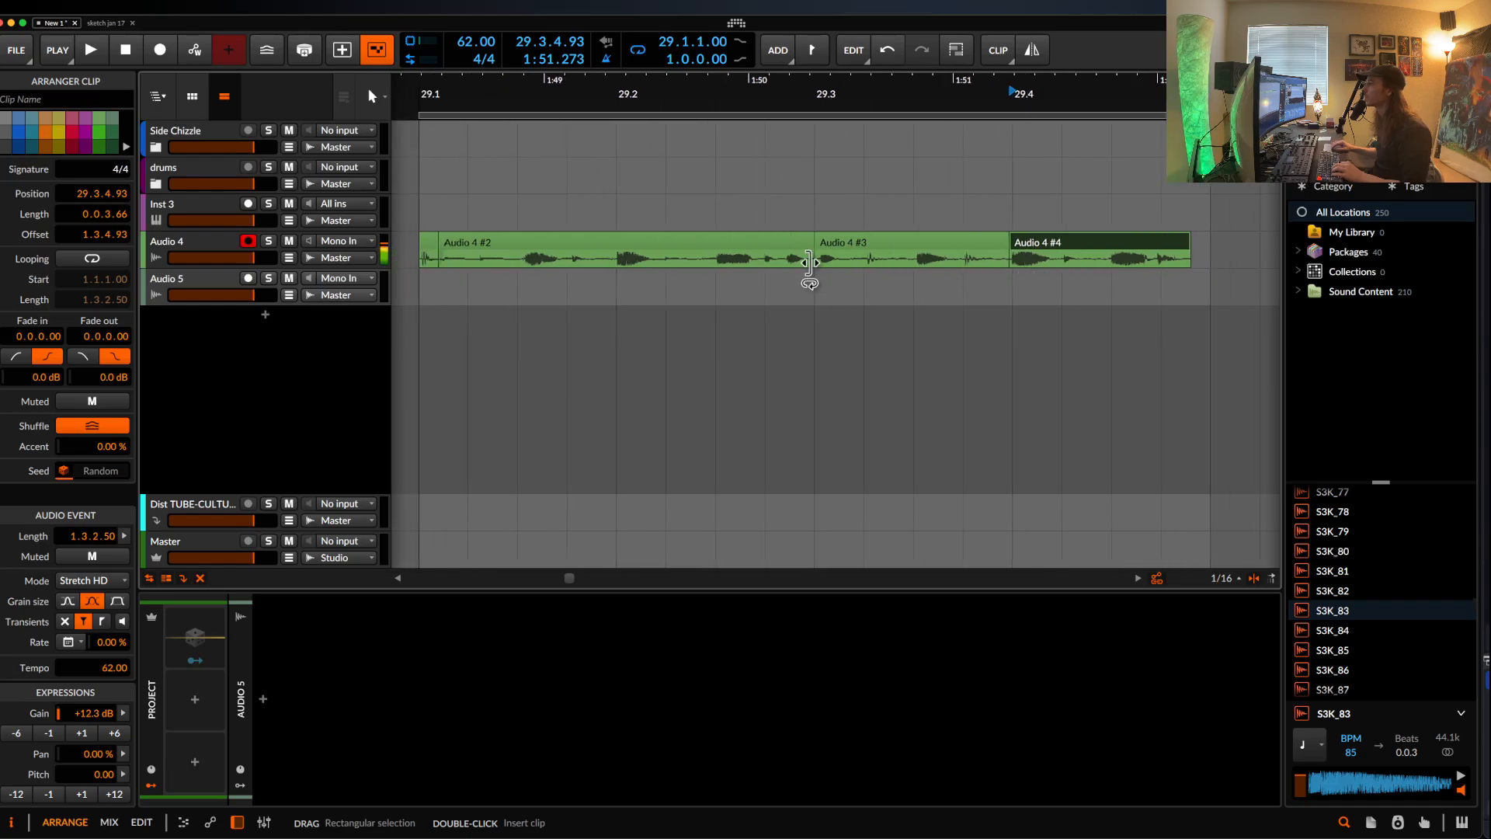
scroll(809, 264, left, 1)
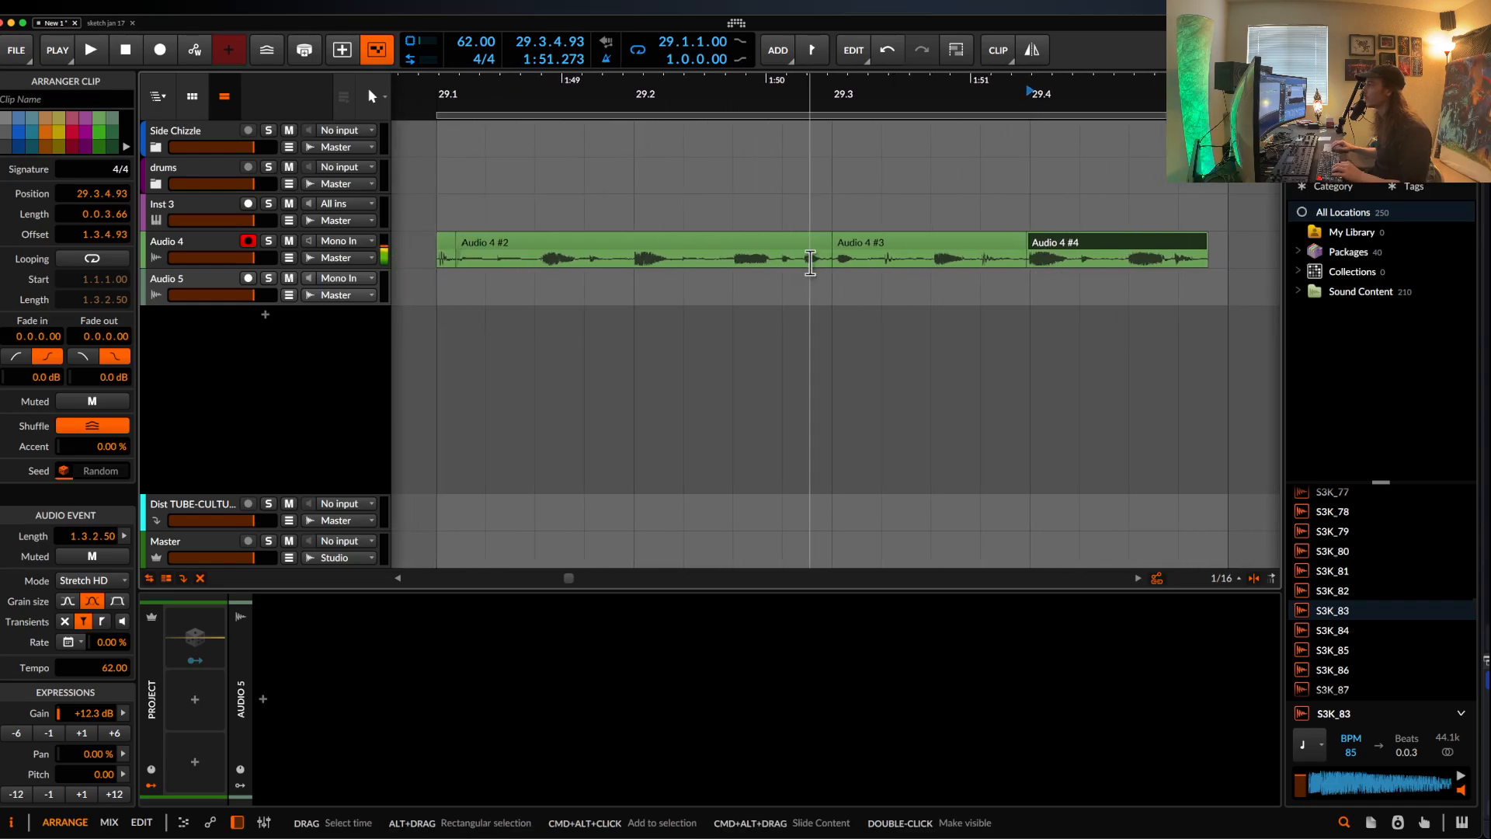
click(445, 241)
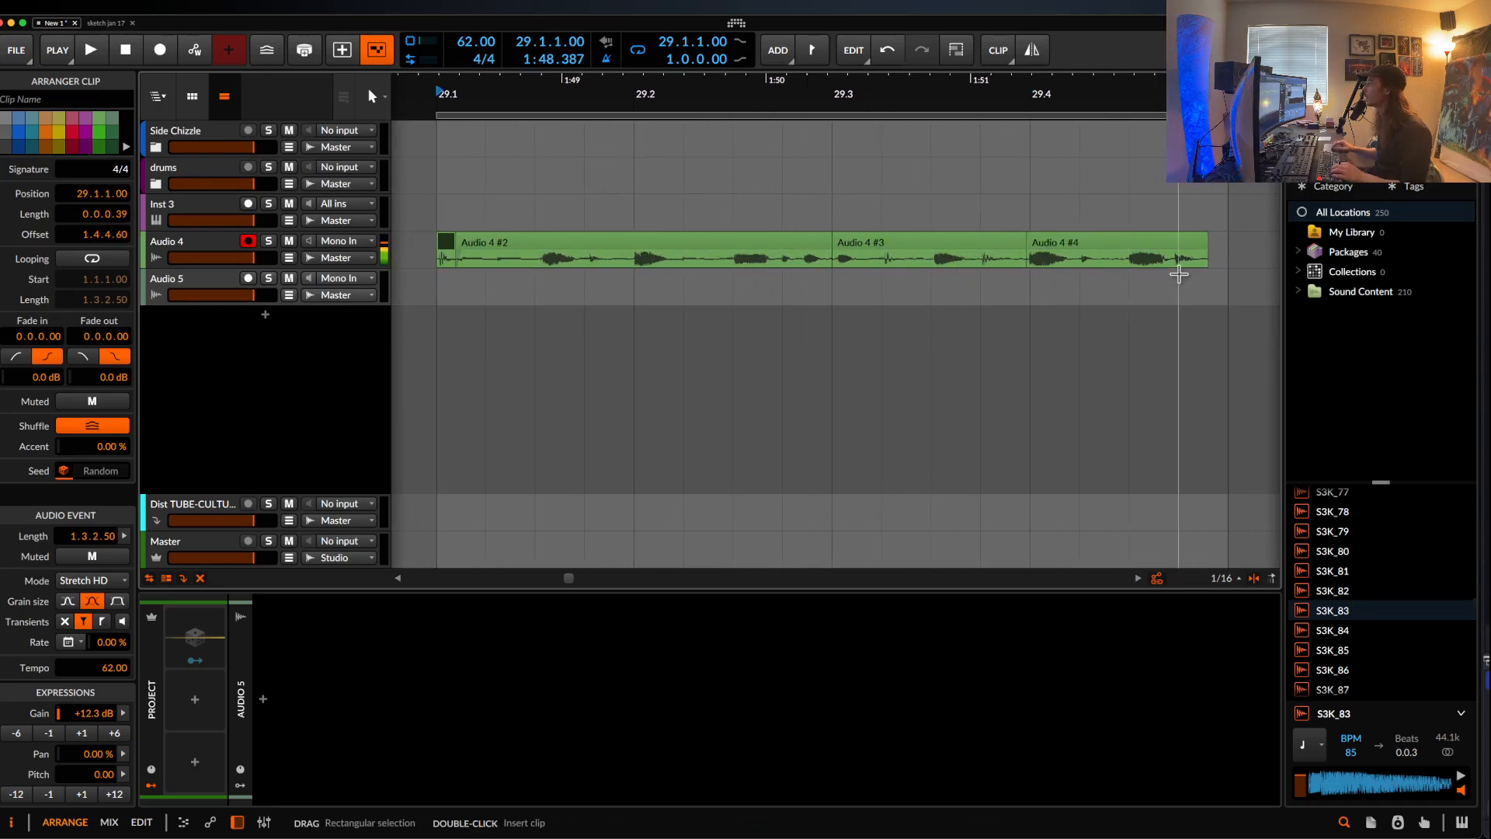
key(space)
scroll(1231, 263, up, 2)
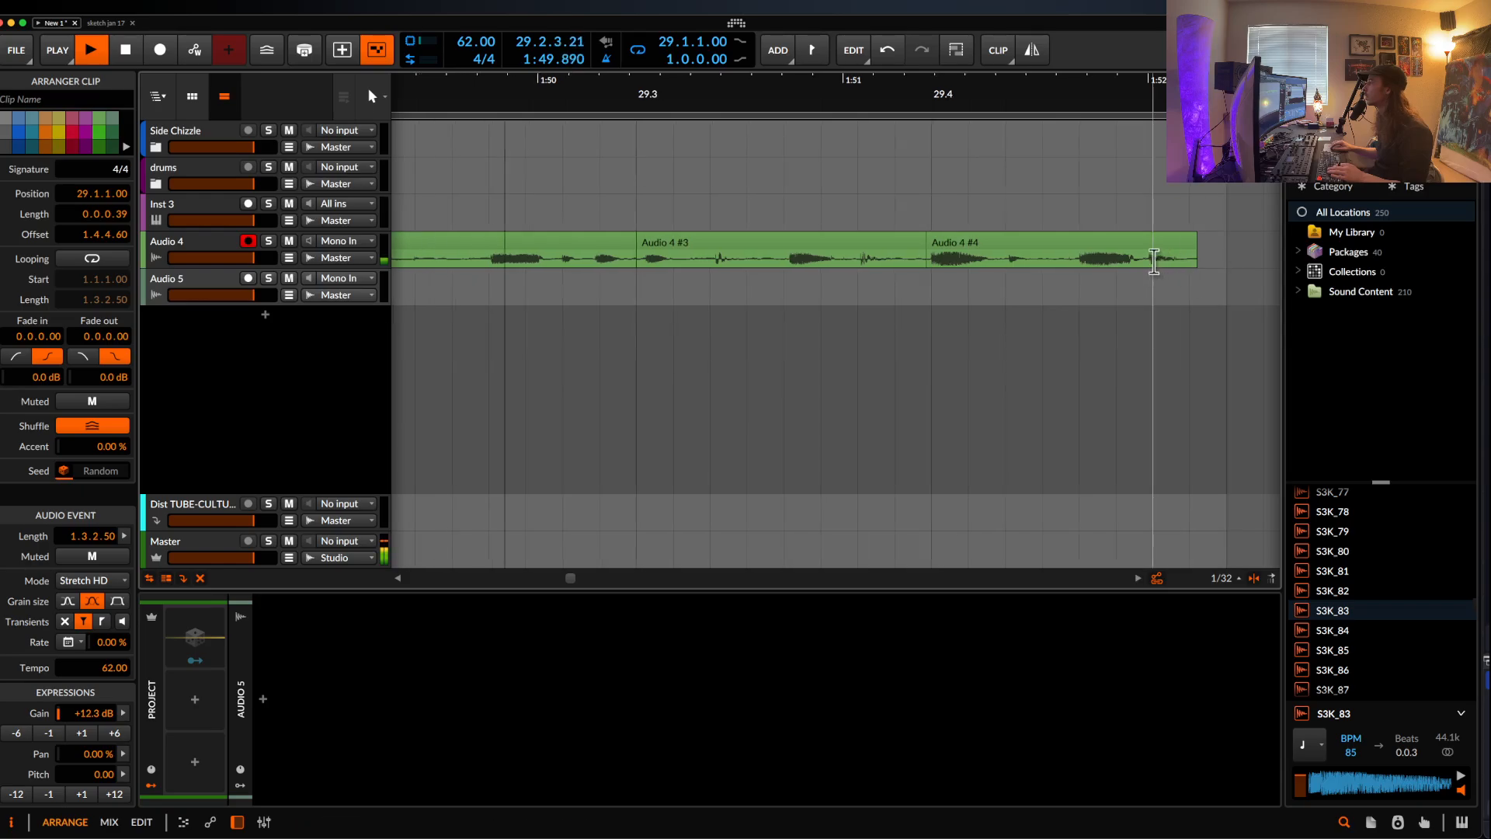
scroll(1155, 262, up, 1)
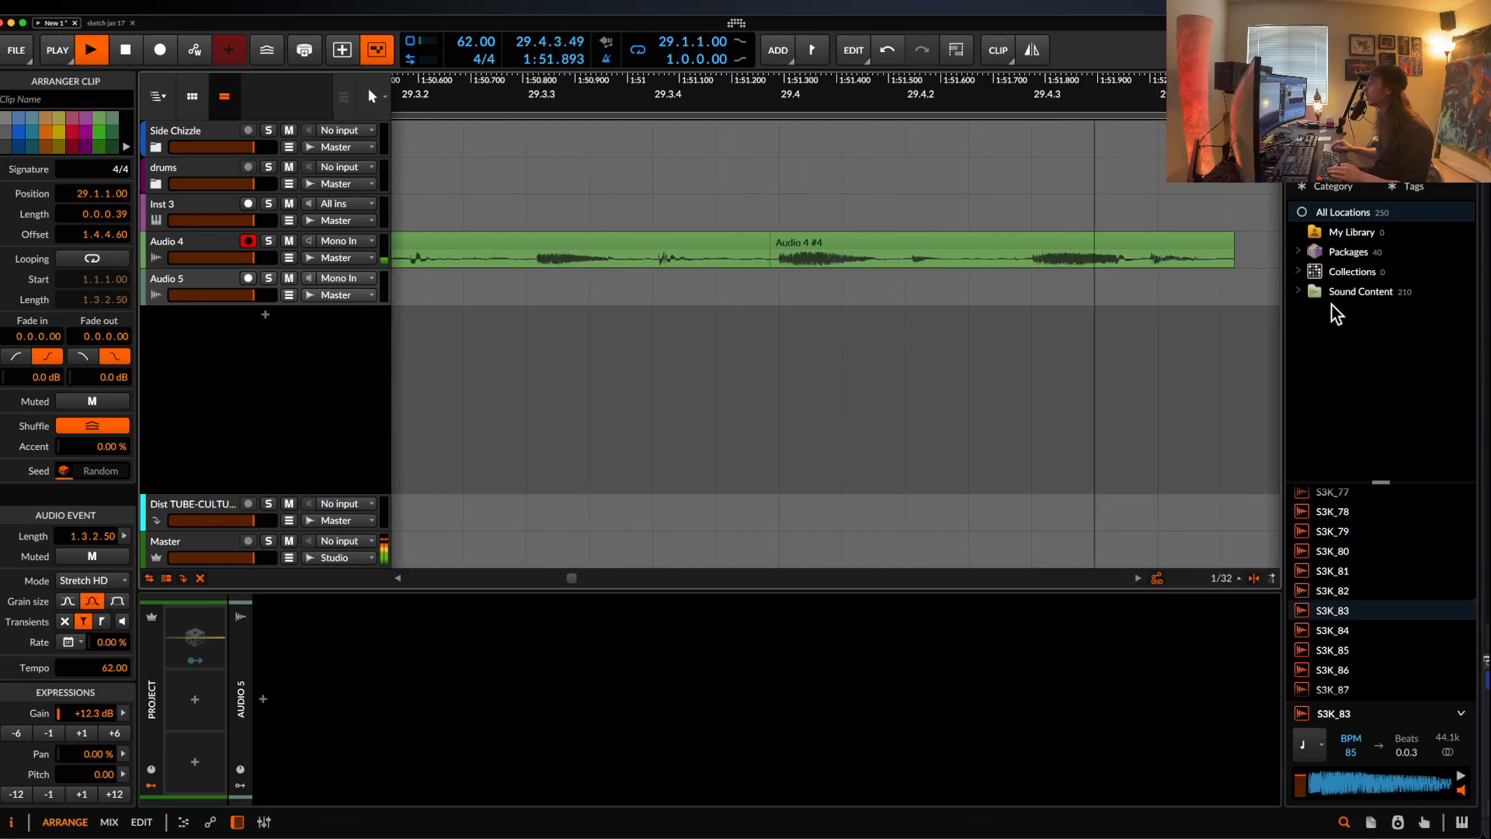
scroll(1148, 260, down, 3)
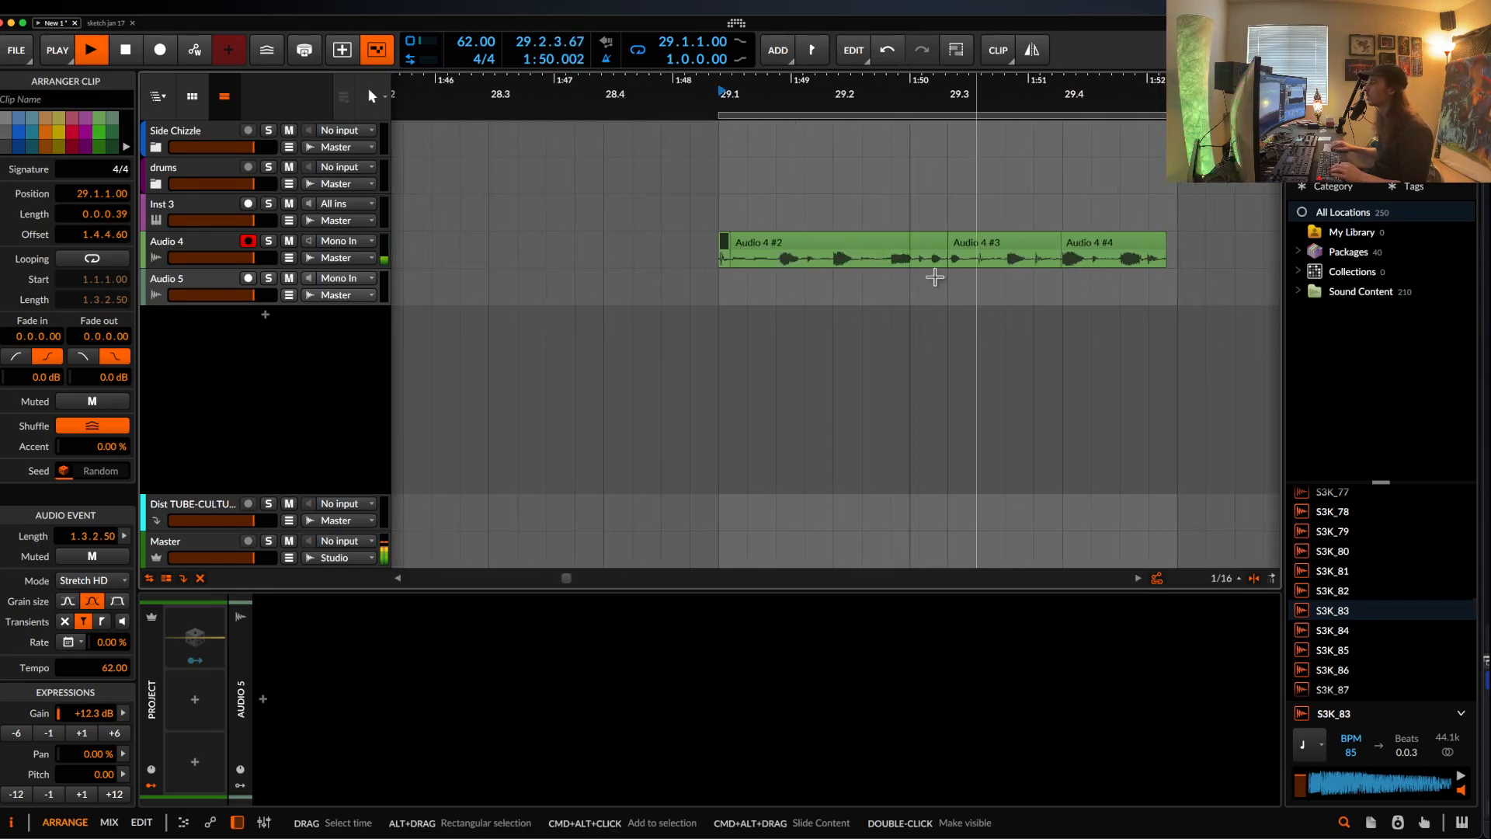
key(space)
- Duplicate the Audio 4 time range from 29.1.1.00 to 30.1.1.00 into bar 30
drag(719, 249, 1121, 264)
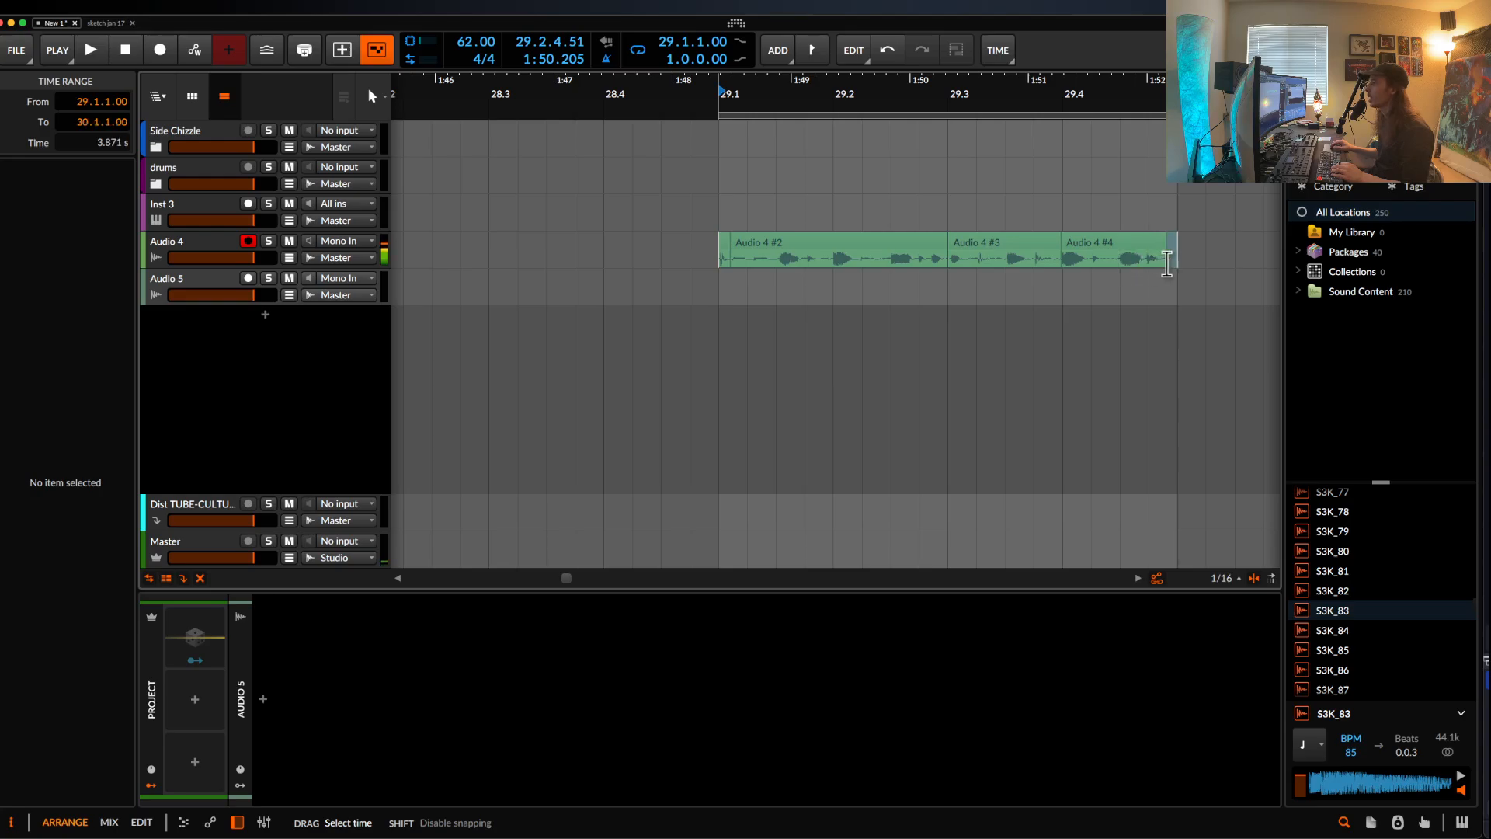
key(ctrl+d)
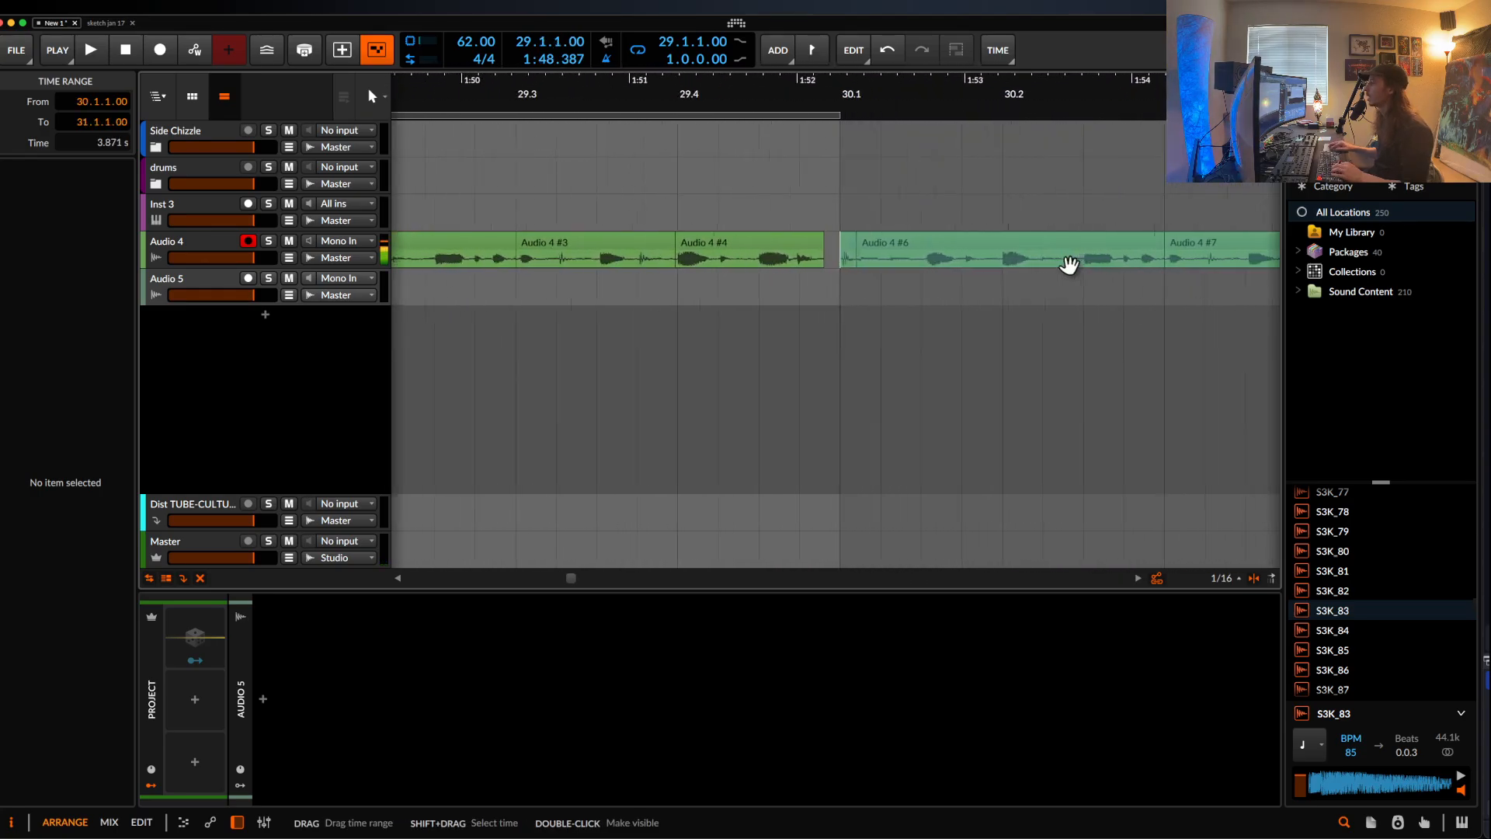
click(934, 252)
scroll(865, 244, down, 3)
scroll(865, 244, right, 5)
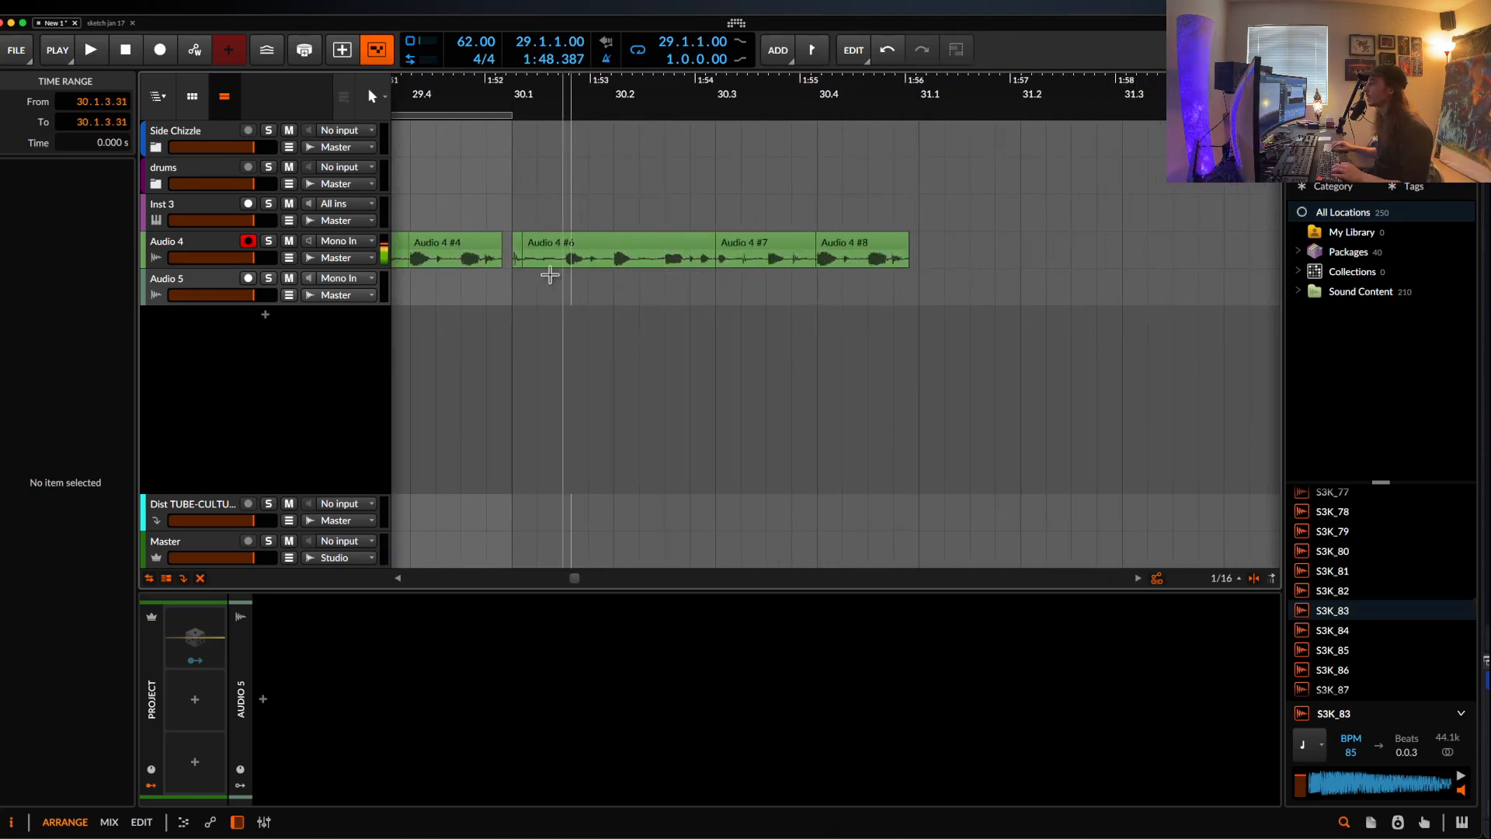
- Set the arranger loop to the duplicated take, one bar long from 30.1.1.00
drag(514, 263, 920, 256)
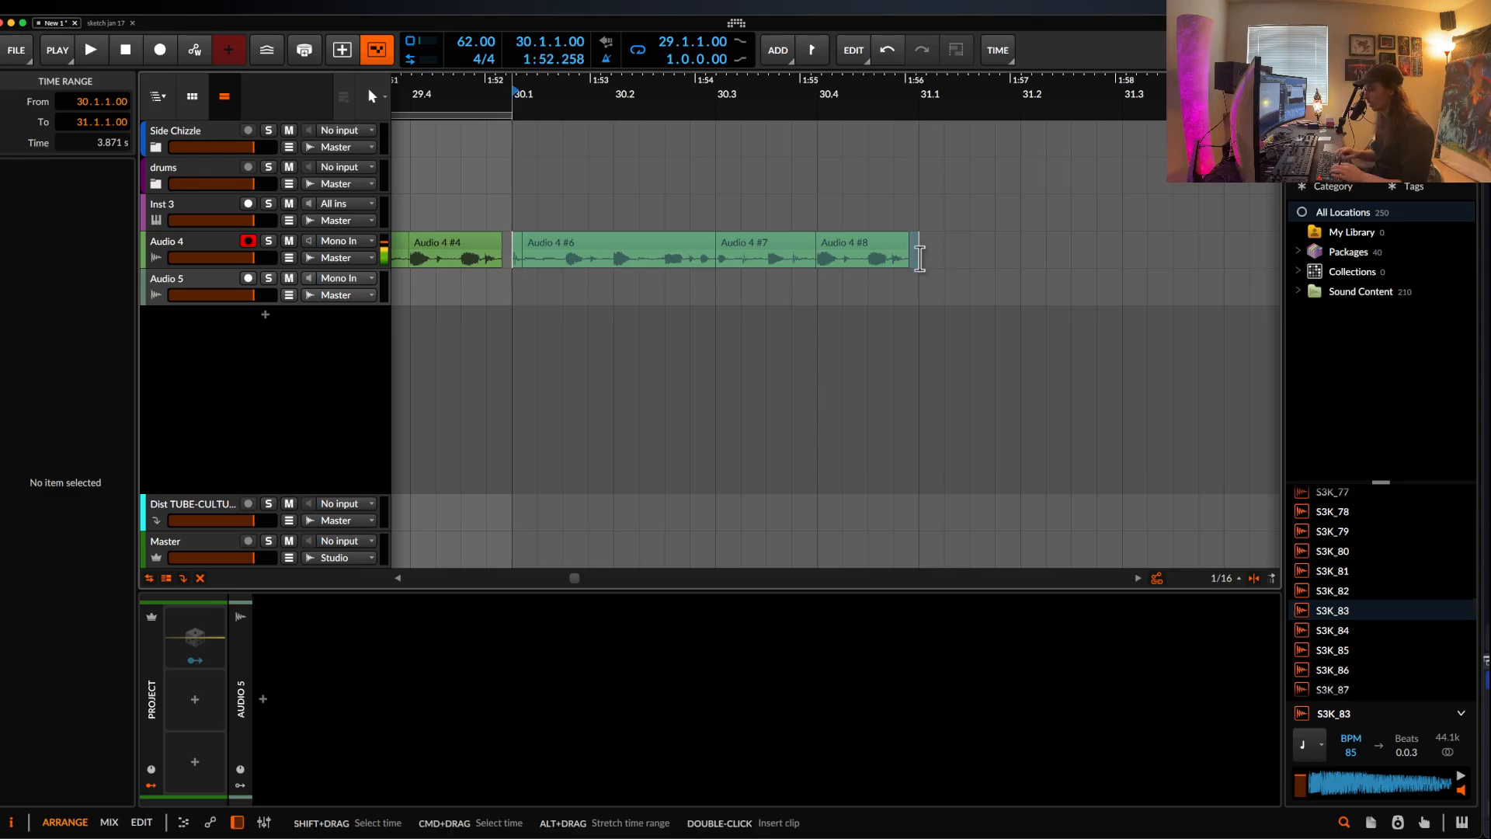
key(super+l)
click(584, 244)
scroll(583, 242, up, 2)
scroll(583, 250, up, 1)
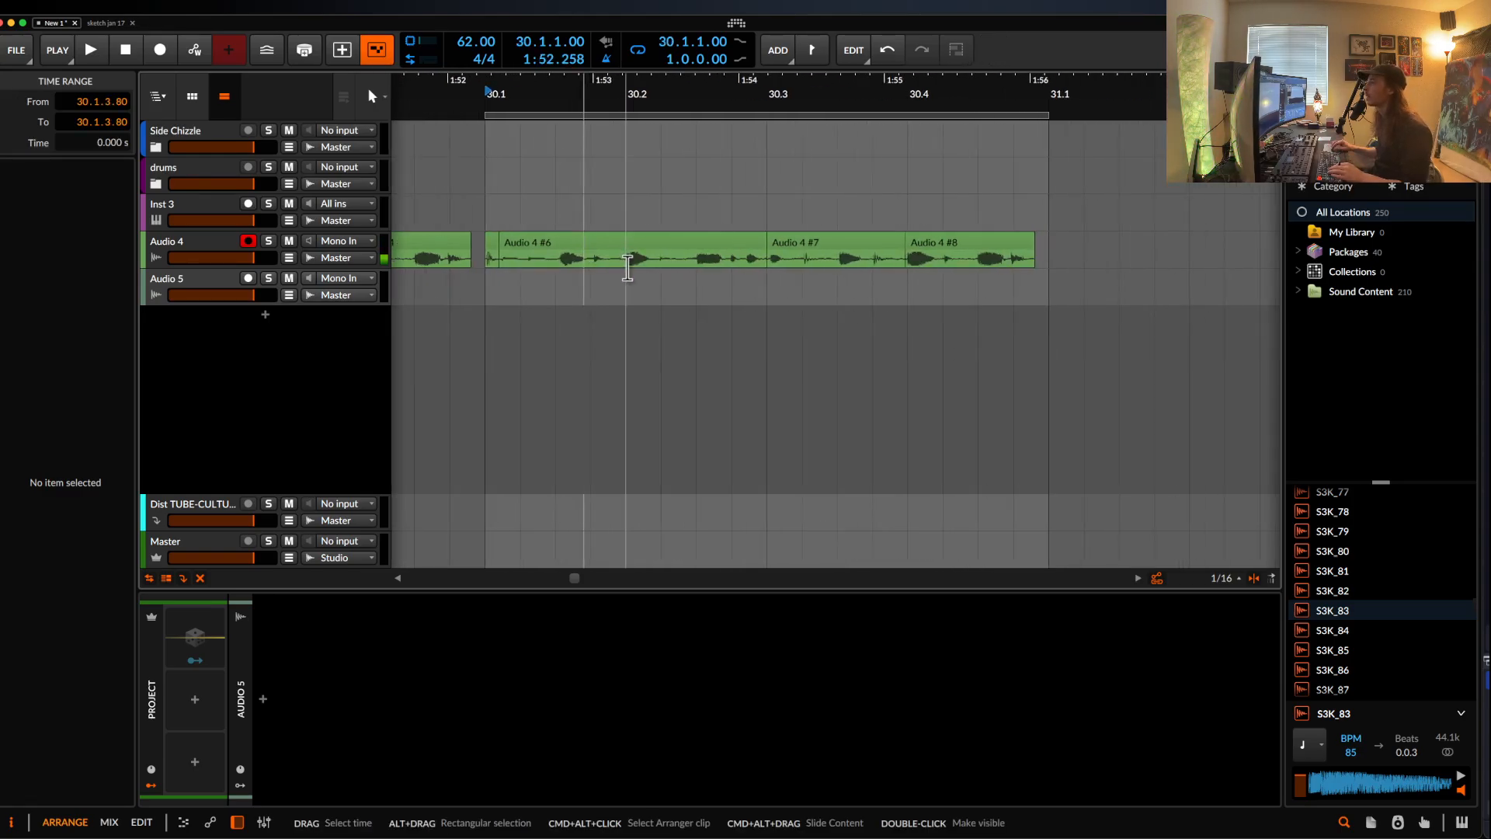
- Try to place a copy of the sixteenth-note slice from 30.2.1.00 at 30.2.4.00
drag(626, 266, 657, 268)
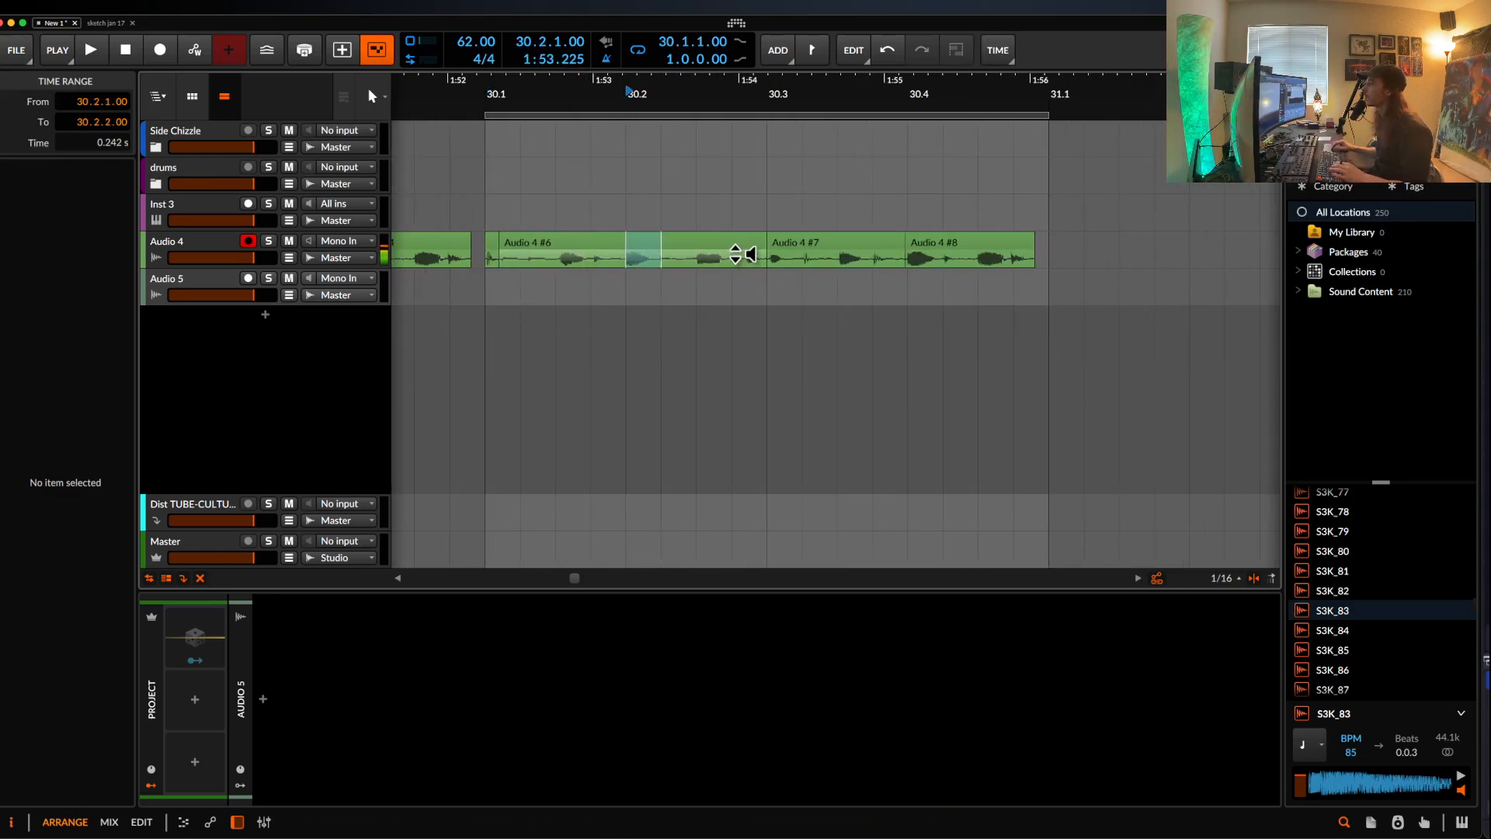
click(731, 264)
click(641, 241)
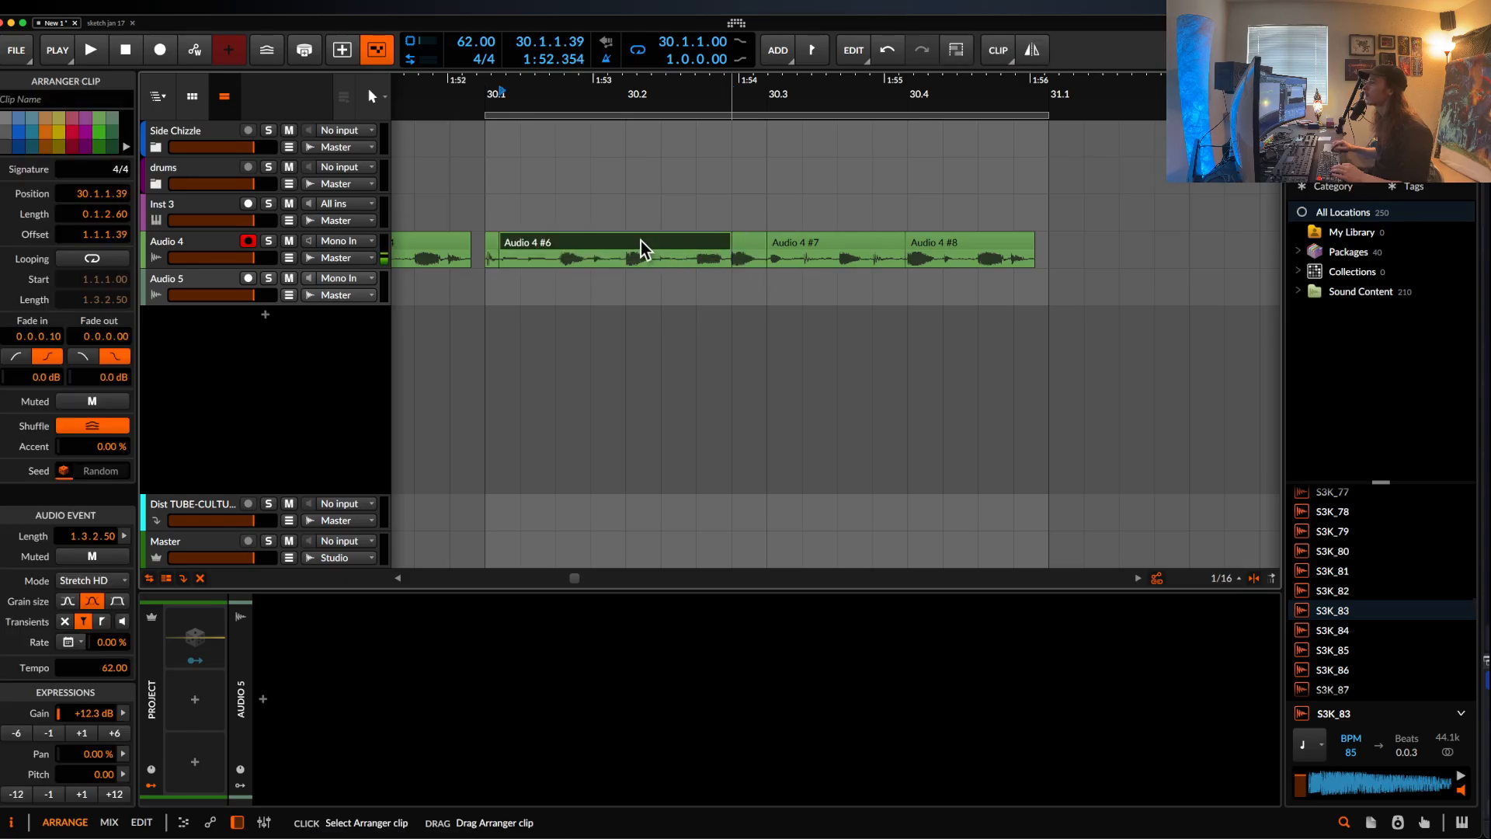
key(super+z)
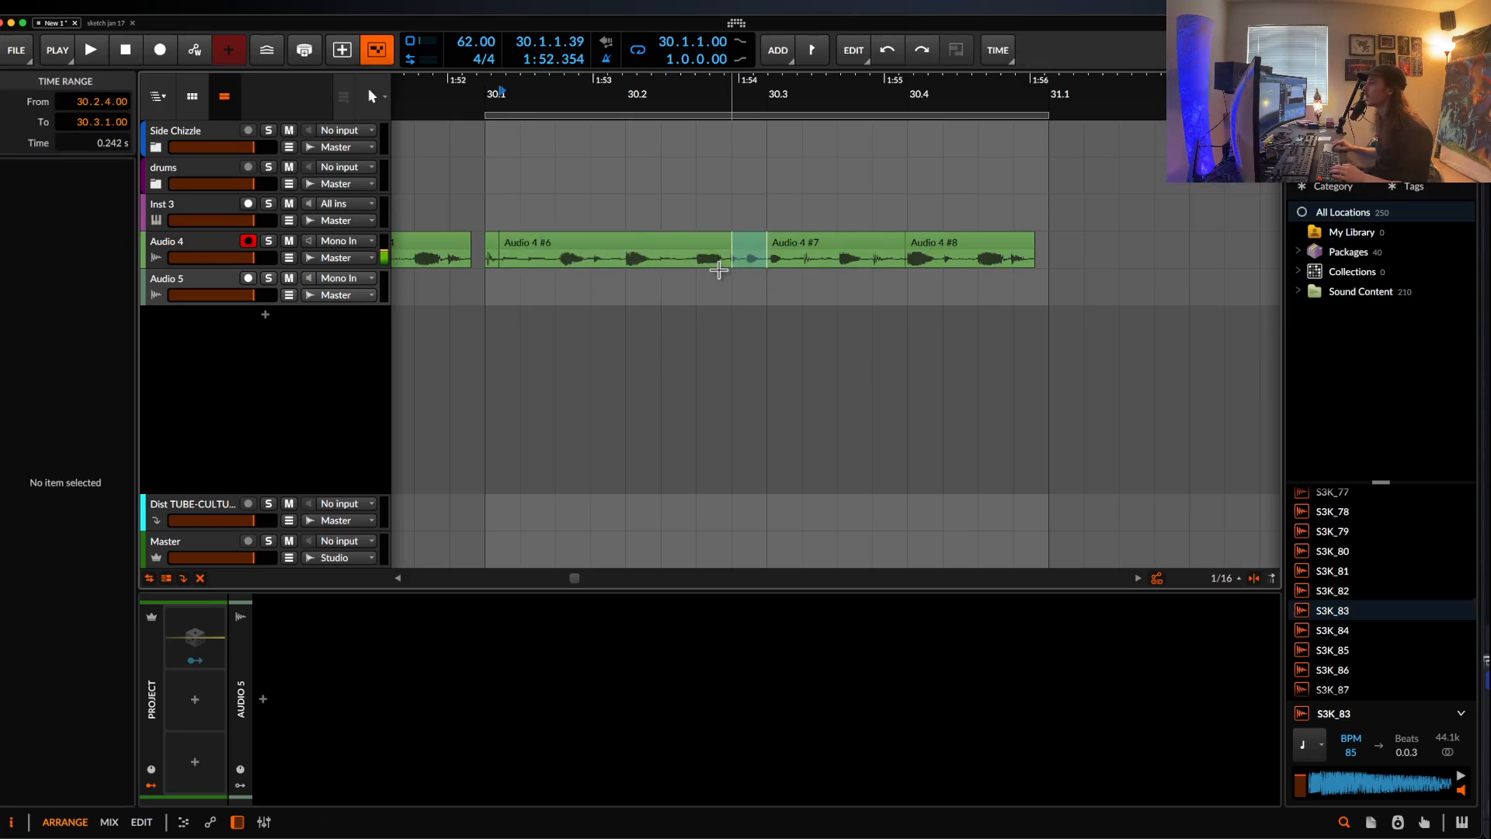
- Copy the sixteenth-note slice from 30.2.4.00 to 30.1.2.00 on Audio 4
click(763, 262)
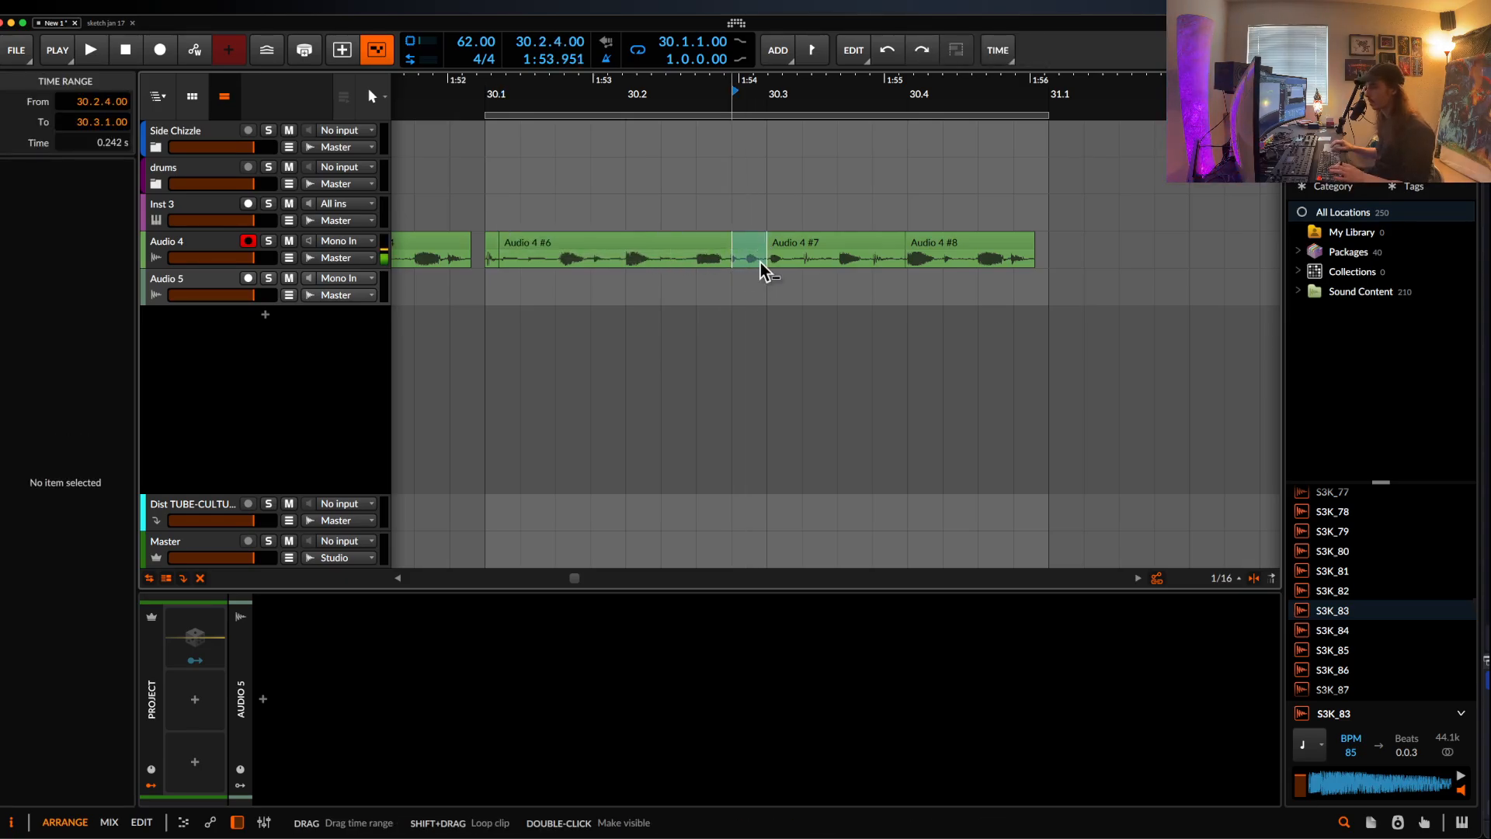
drag(761, 263, 521, 264)
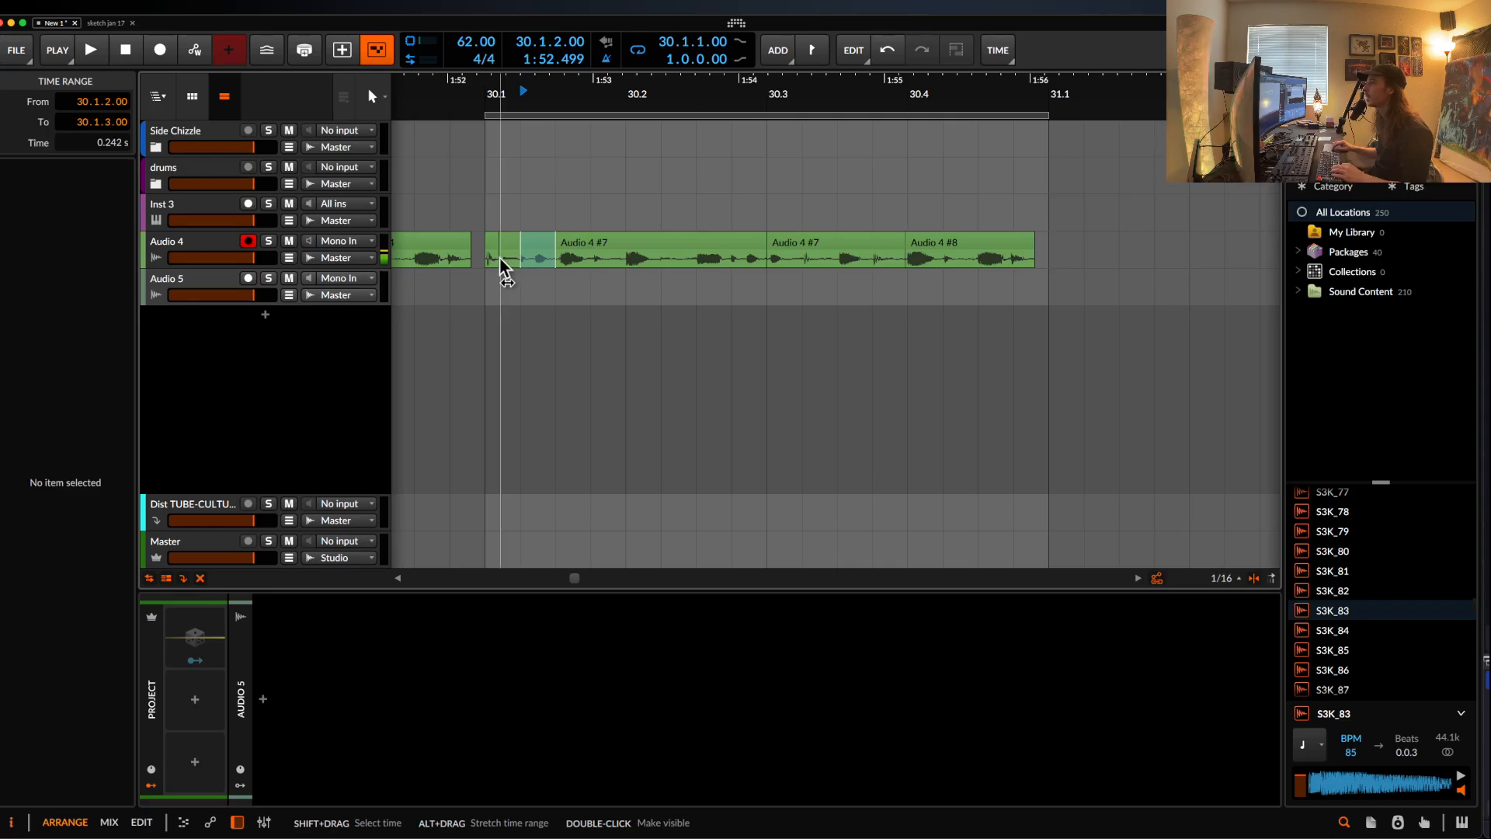
click(492, 242)
- Copy the slice between 30.2.1.00 and 30.2.2.00 and paste it at 30.2.4.00
drag(626, 264, 656, 268)
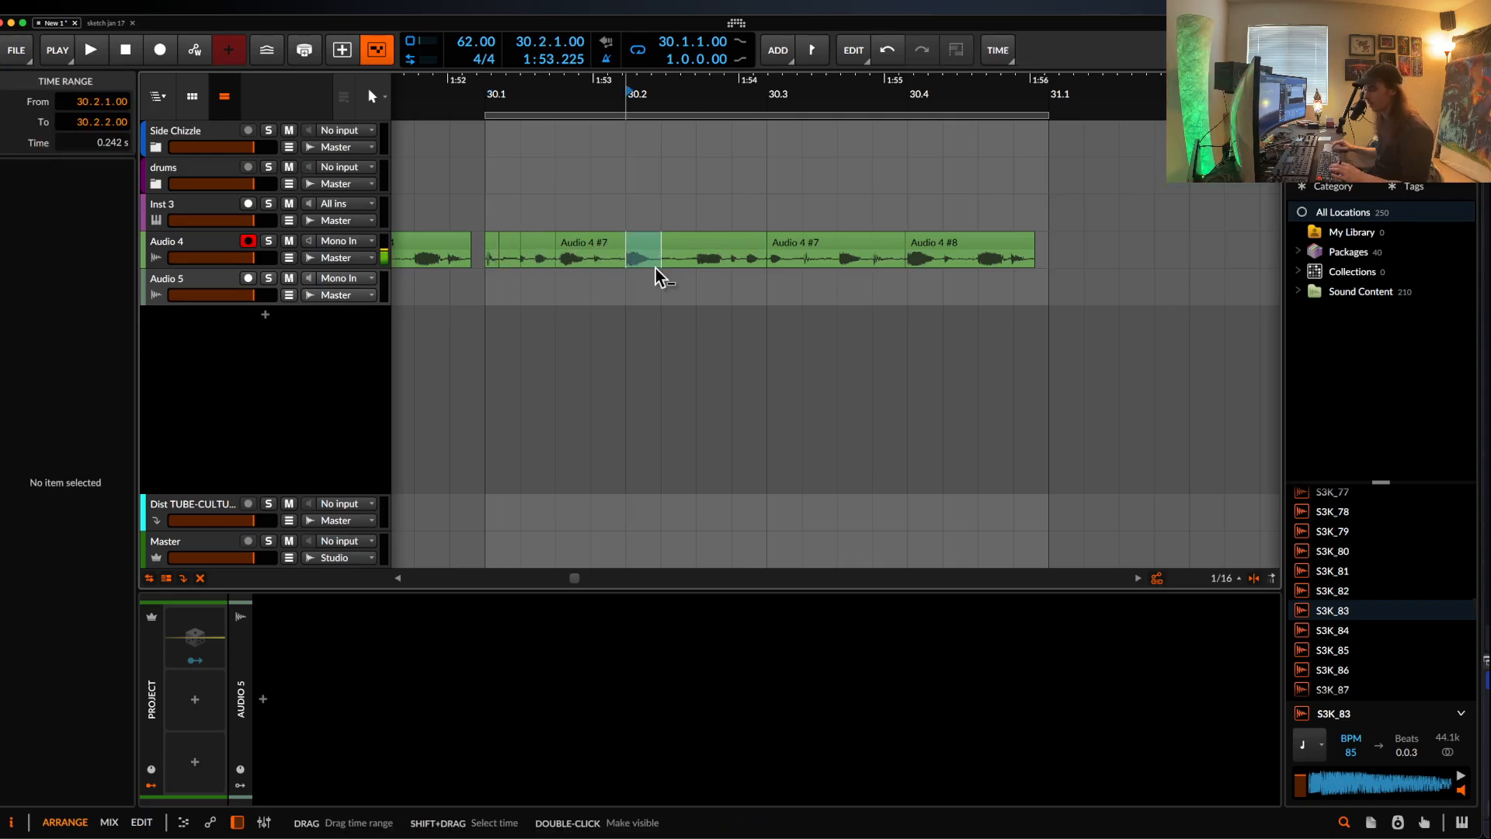
key(super+c)
click(729, 267)
key(super+v)
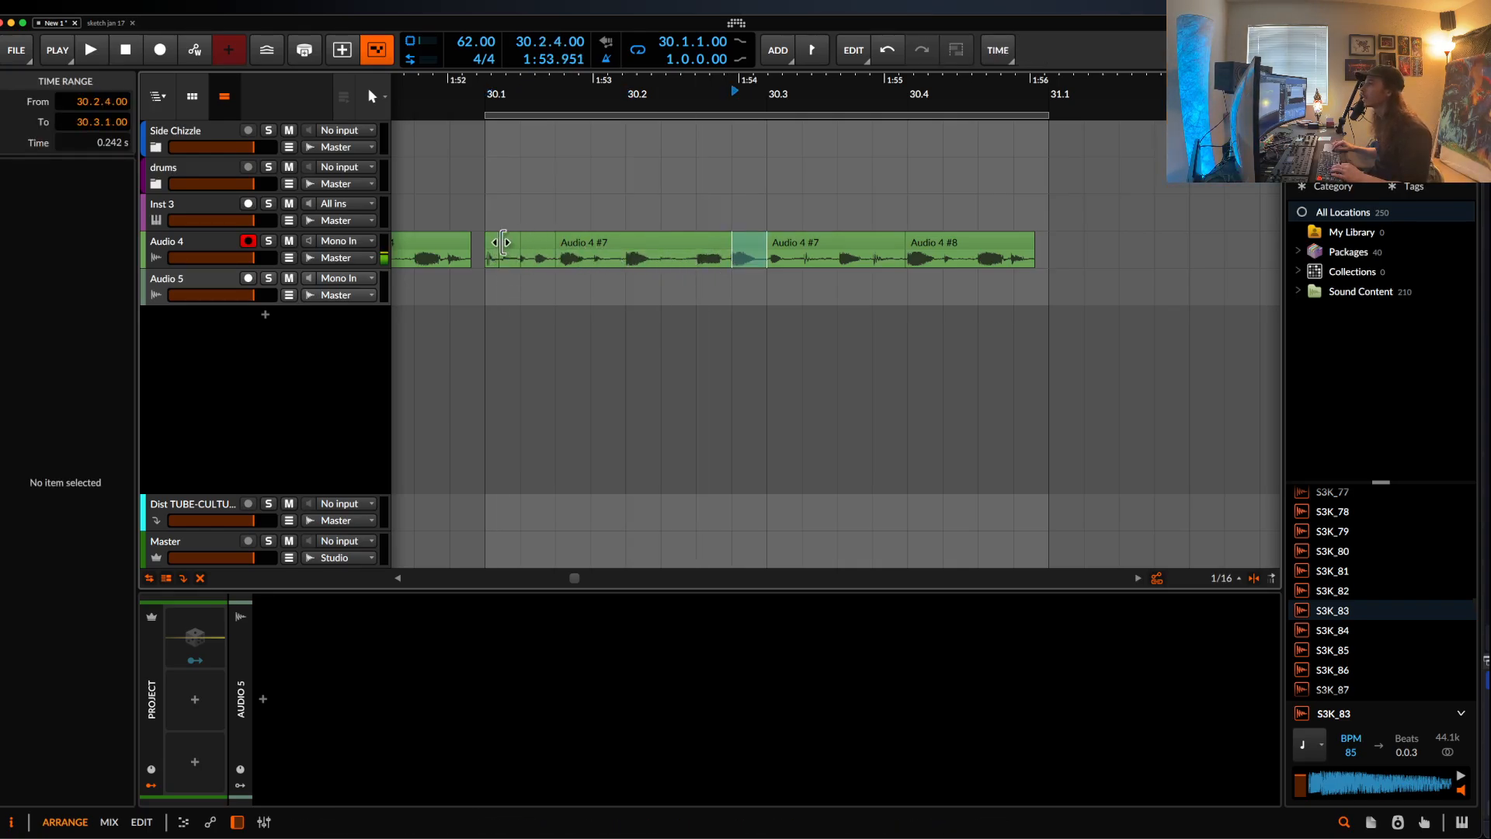
- Play the rearranged take in bar 30 from 30.1.1.00 to hear the moved slices
click(503, 242)
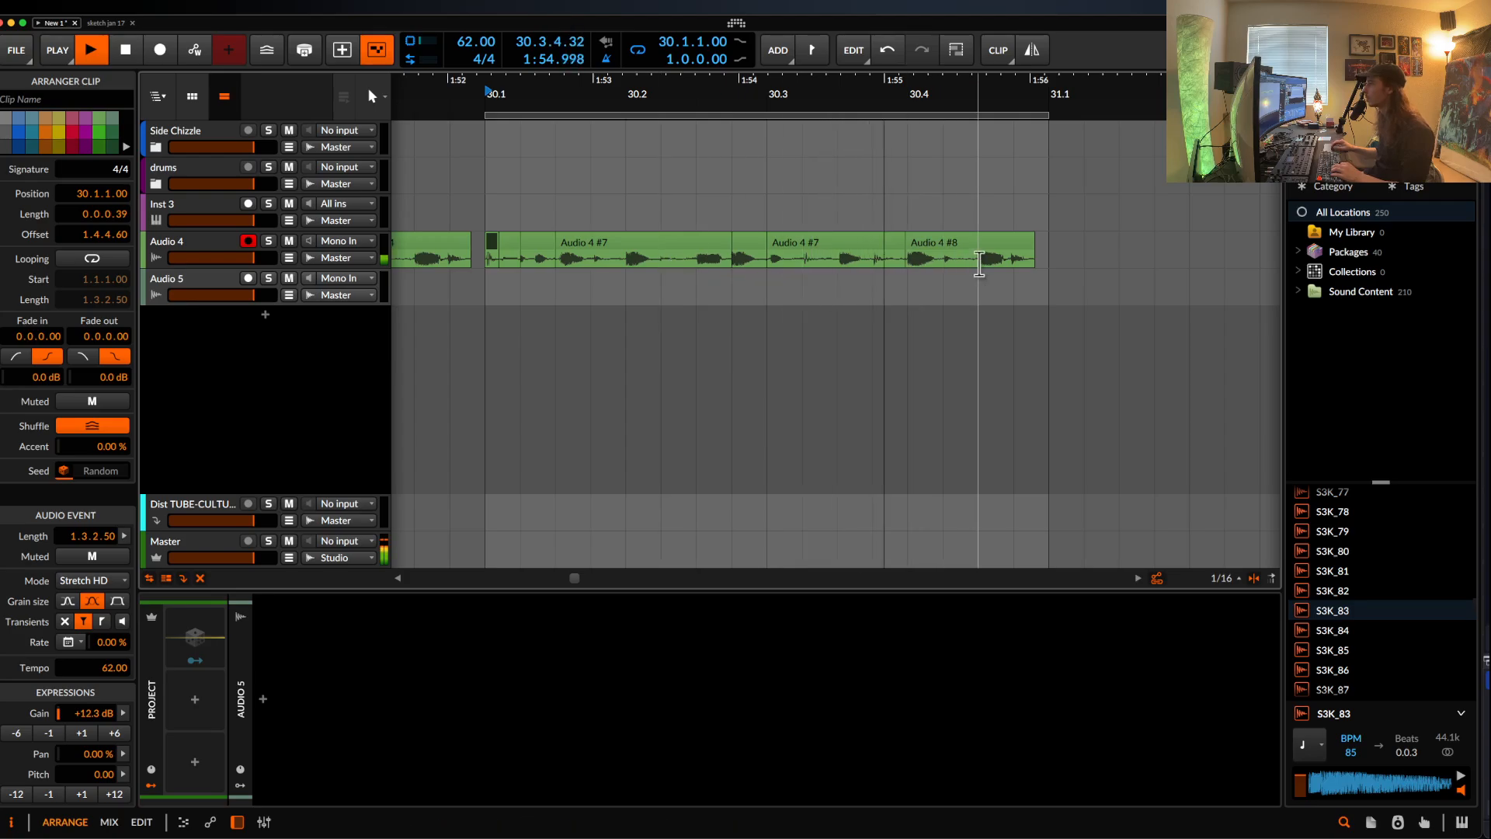
scroll(1005, 266, down, 3)
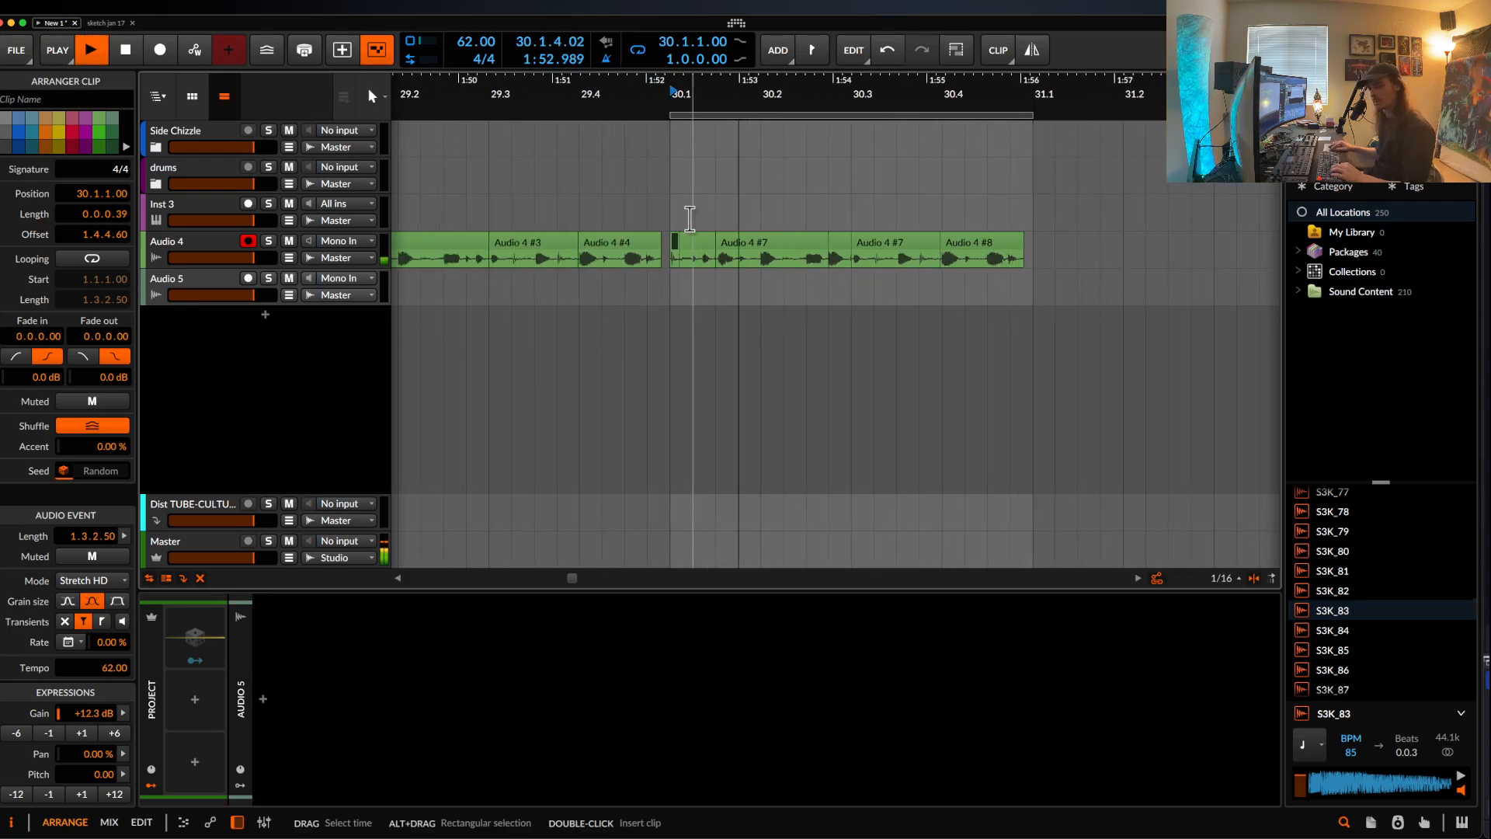
scroll(589, 185, down, 2)
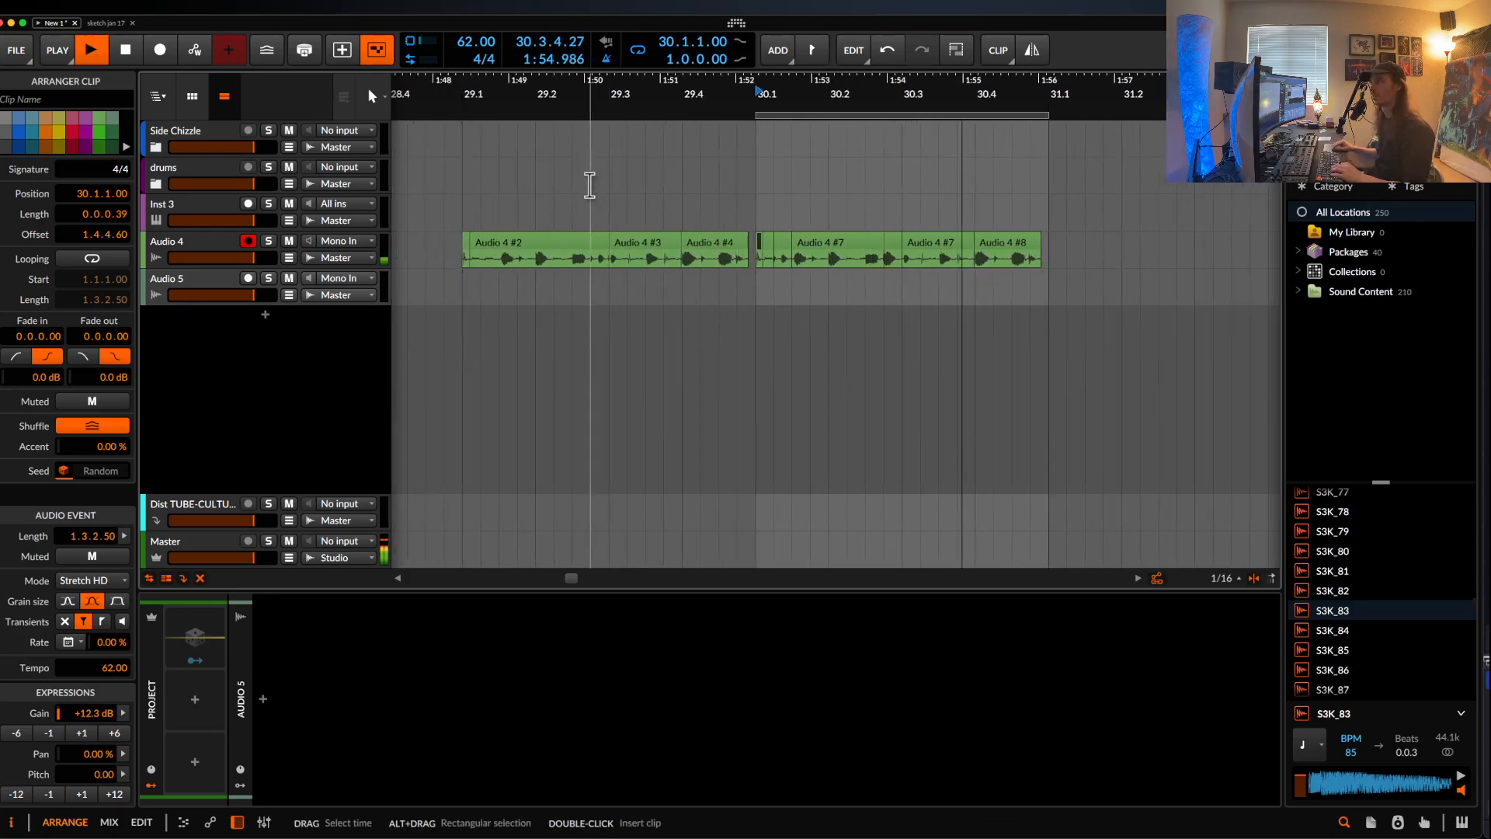
- Loop bar 29 from 29.1.1.00 to compare the earlier take, and return the one-bar loop to 30.1.1.00
drag(825, 116, 530, 118)
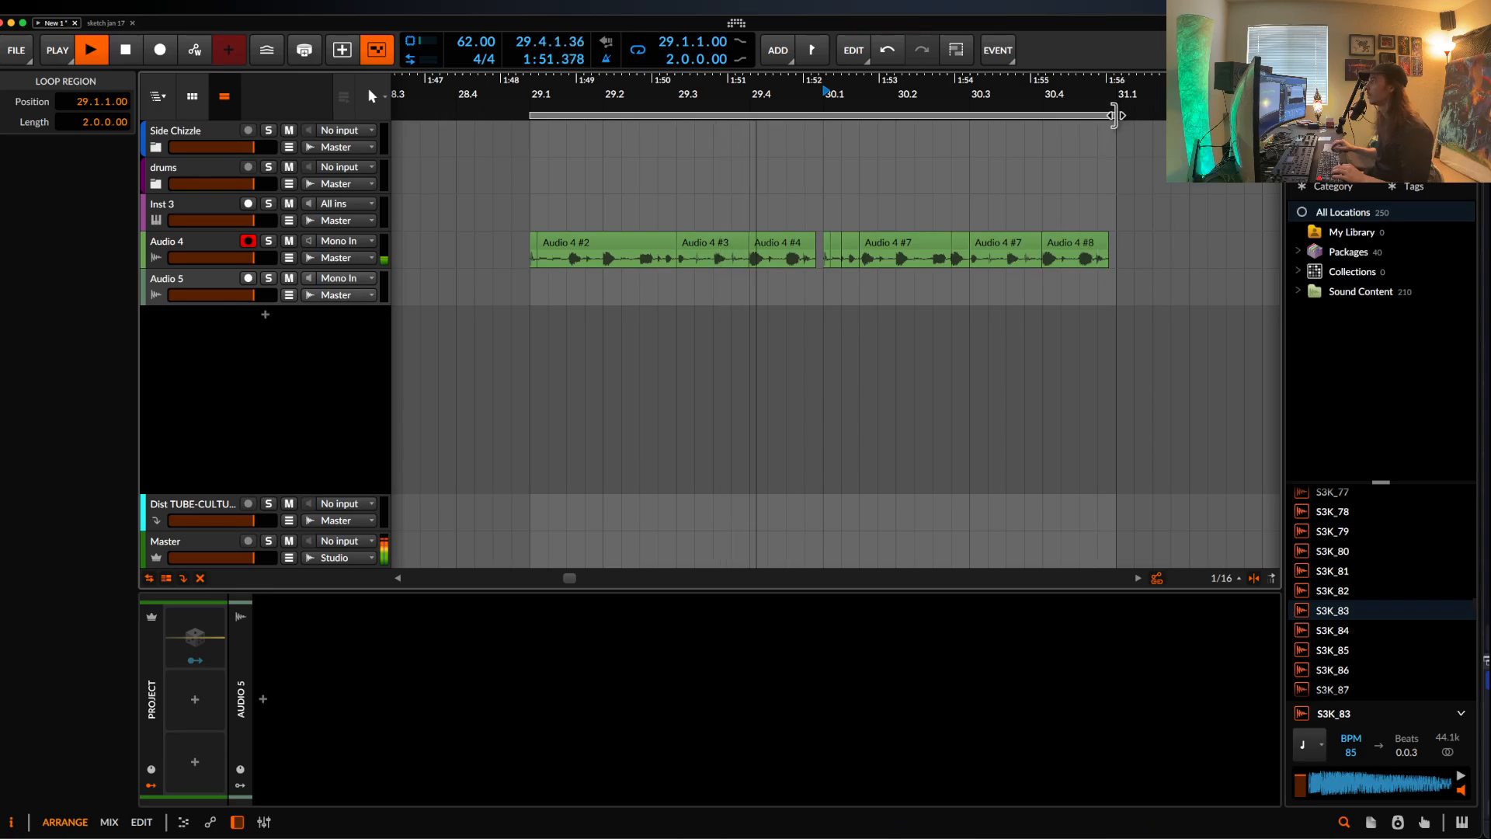
drag(1114, 115, 824, 115)
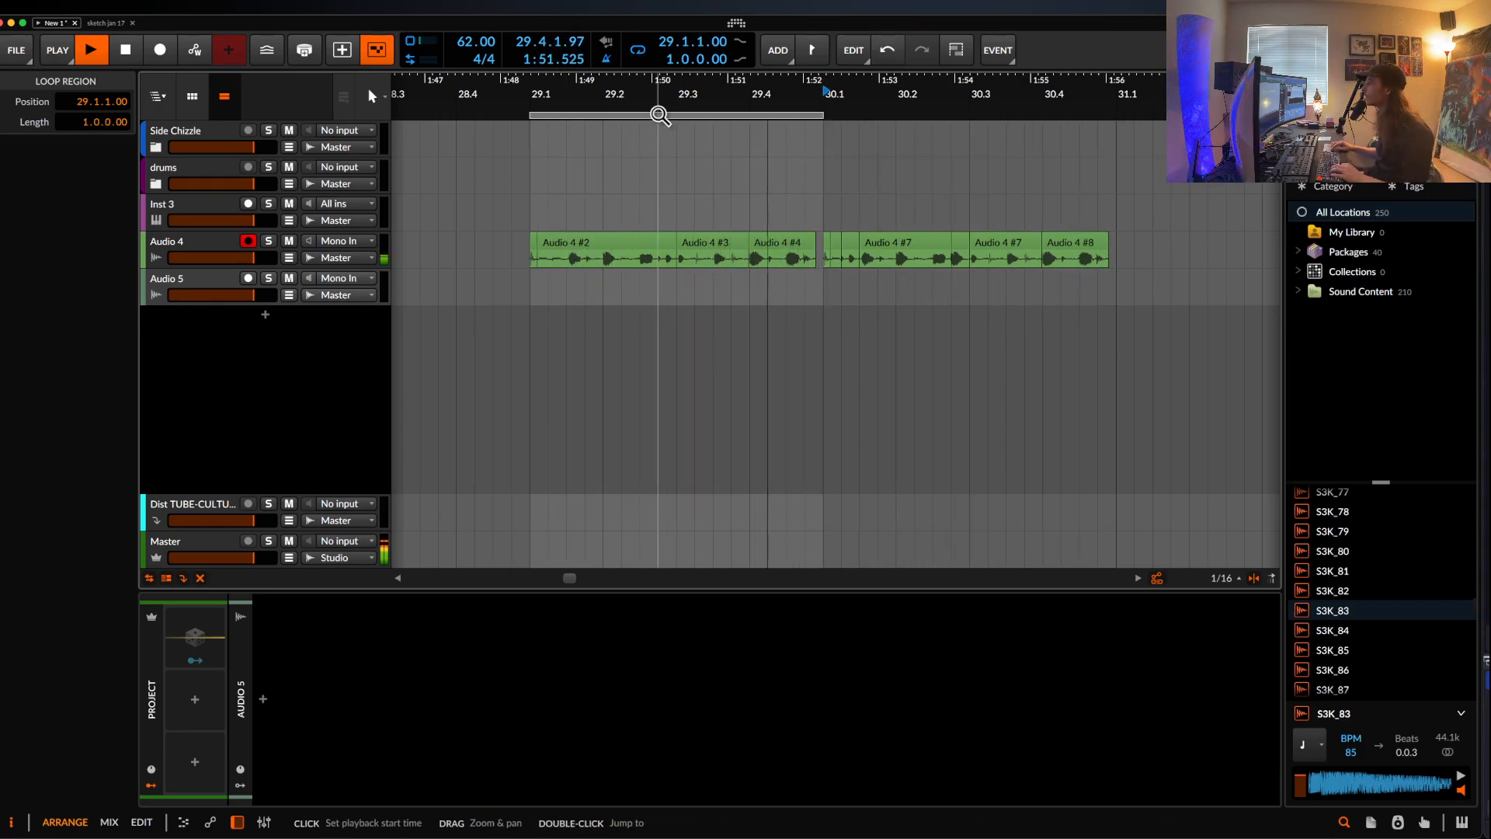
scroll(755, 178, up, 5)
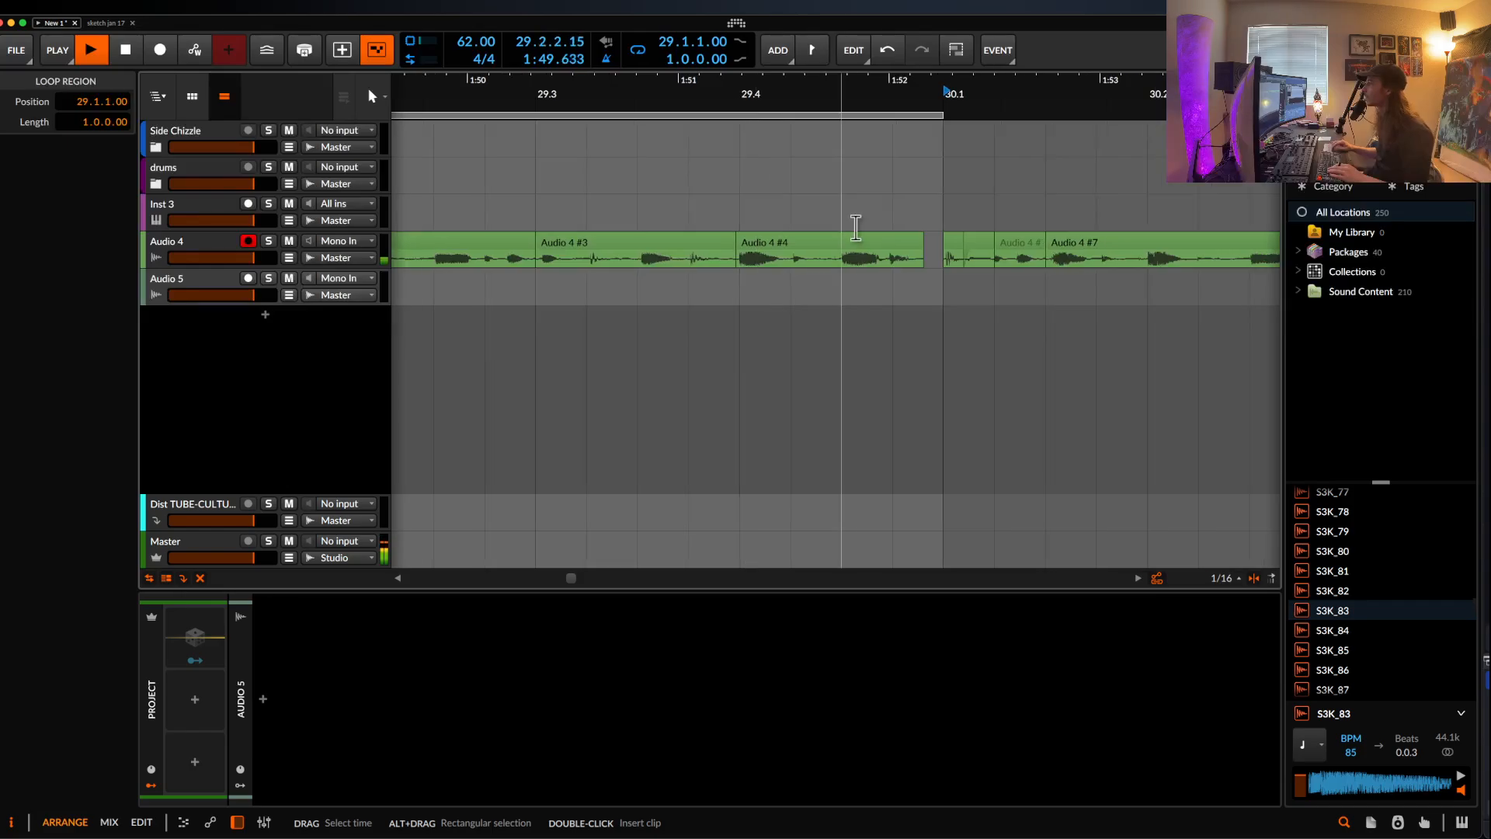
scroll(885, 259, down, 2)
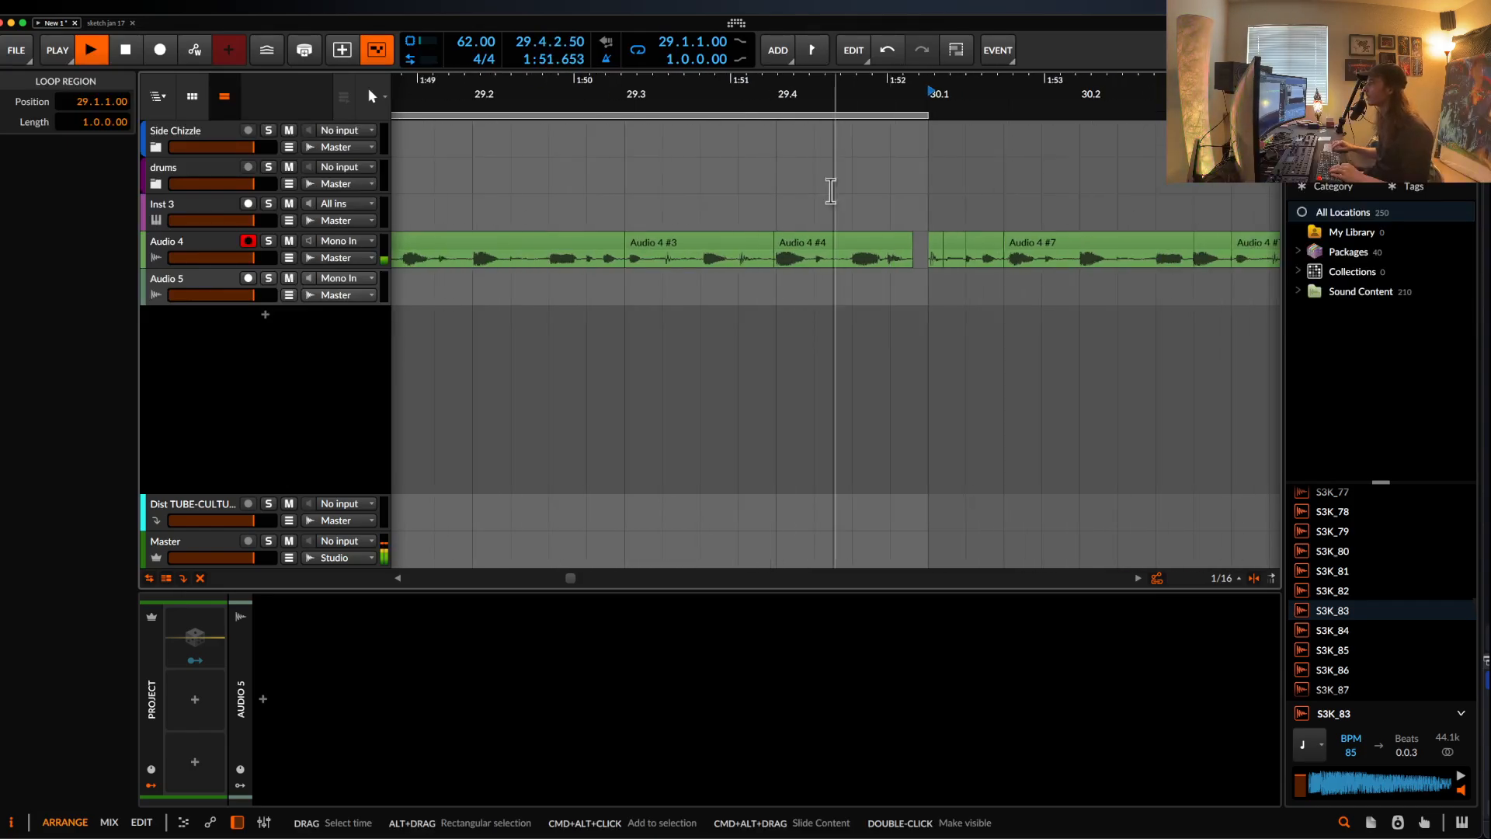
scroll(830, 190, down, 3)
drag(712, 115, 961, 118)
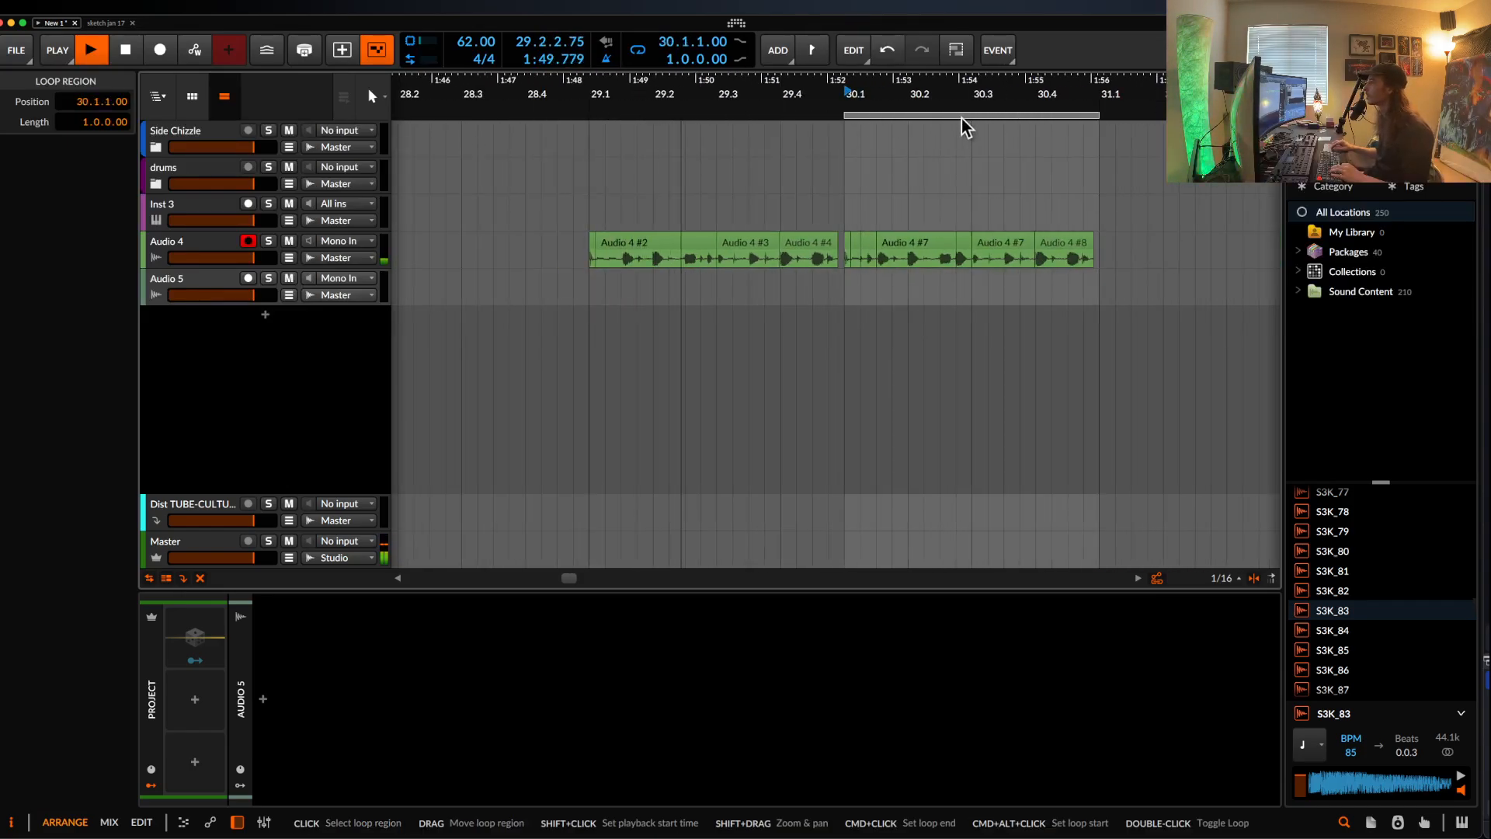
- Color all the rearranged slices in bar 30 purple and stop playback
click(850, 245)
shift+click(1056, 252)
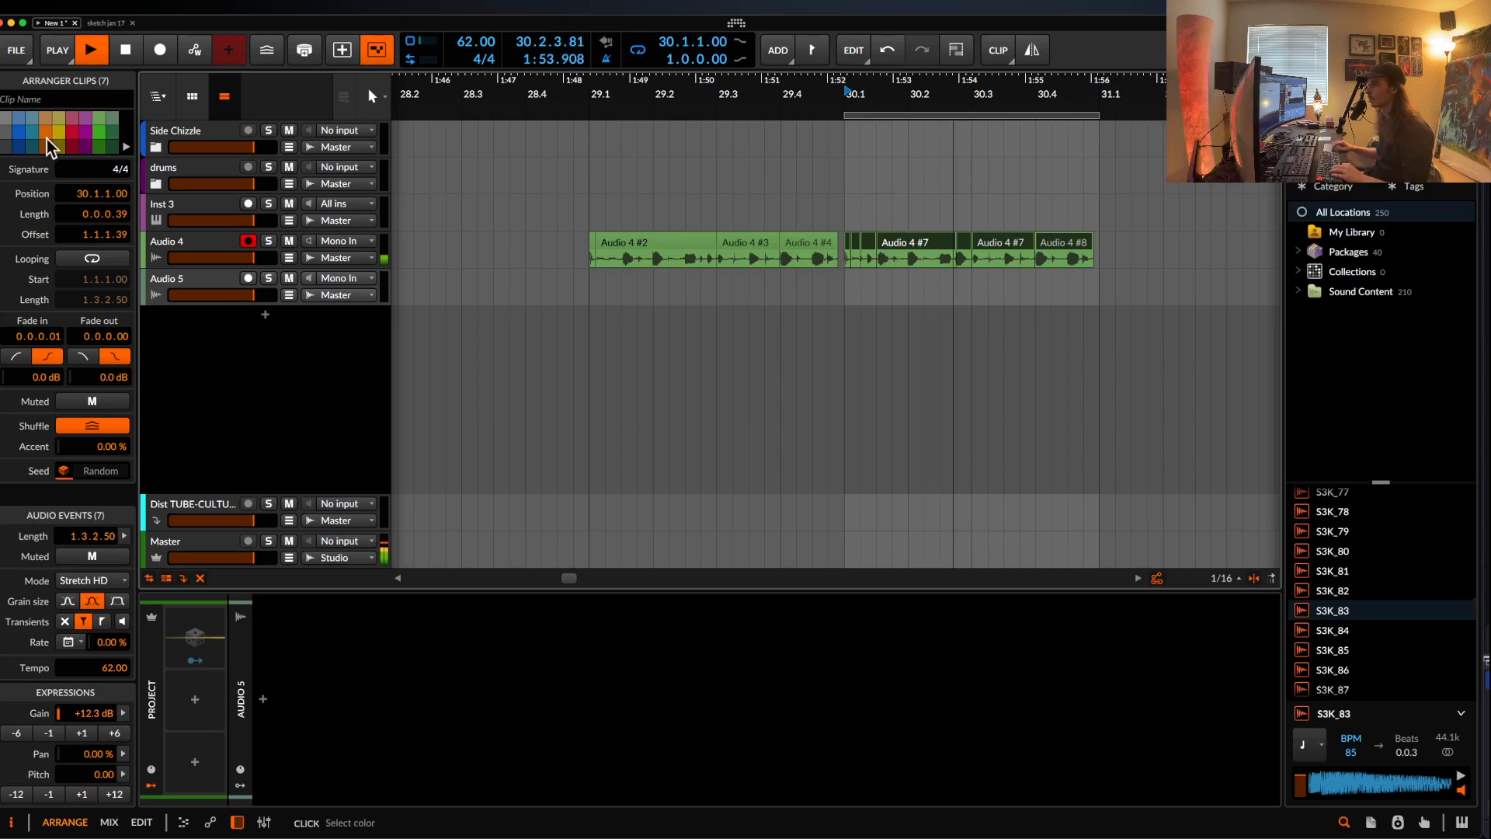
click(87, 132)
scroll(830, 180, down, 2)
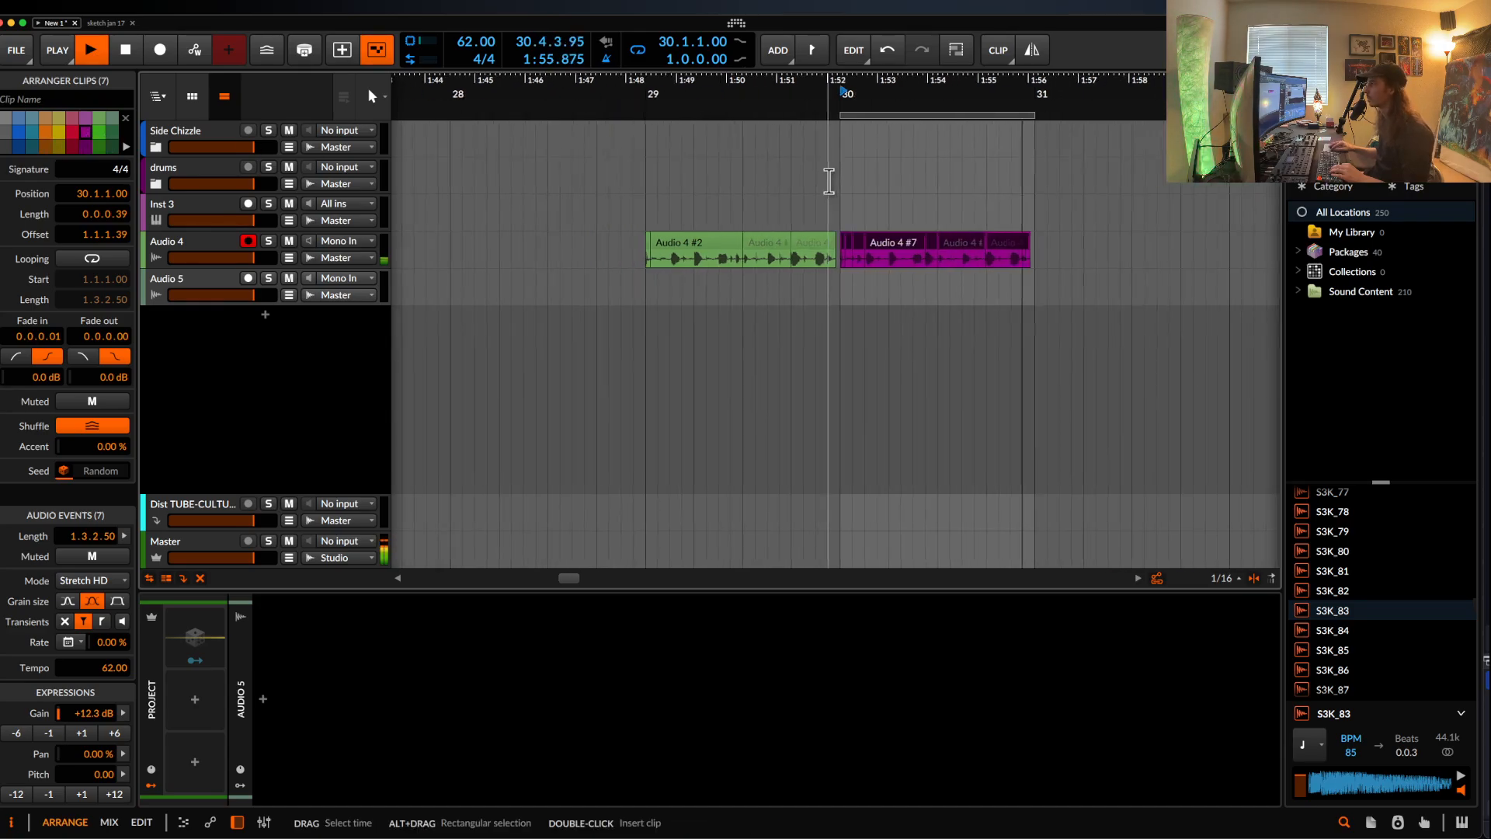
key(space)
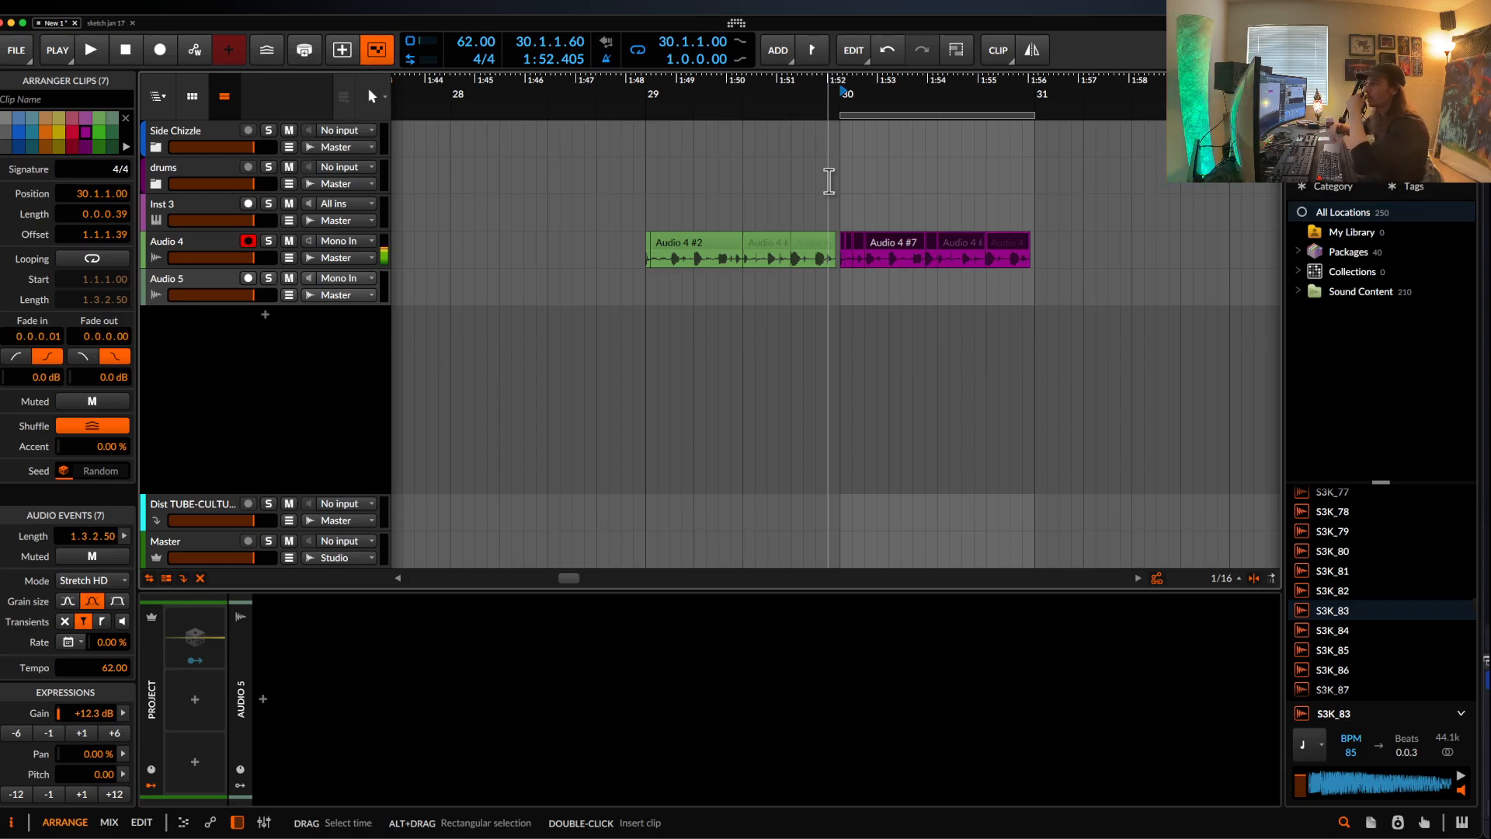
- Duplicate the green and purple takes from 29.1.1.00–31.1.1.00 so the copies fill bars 31 and 32
scroll(829, 180, down, 4)
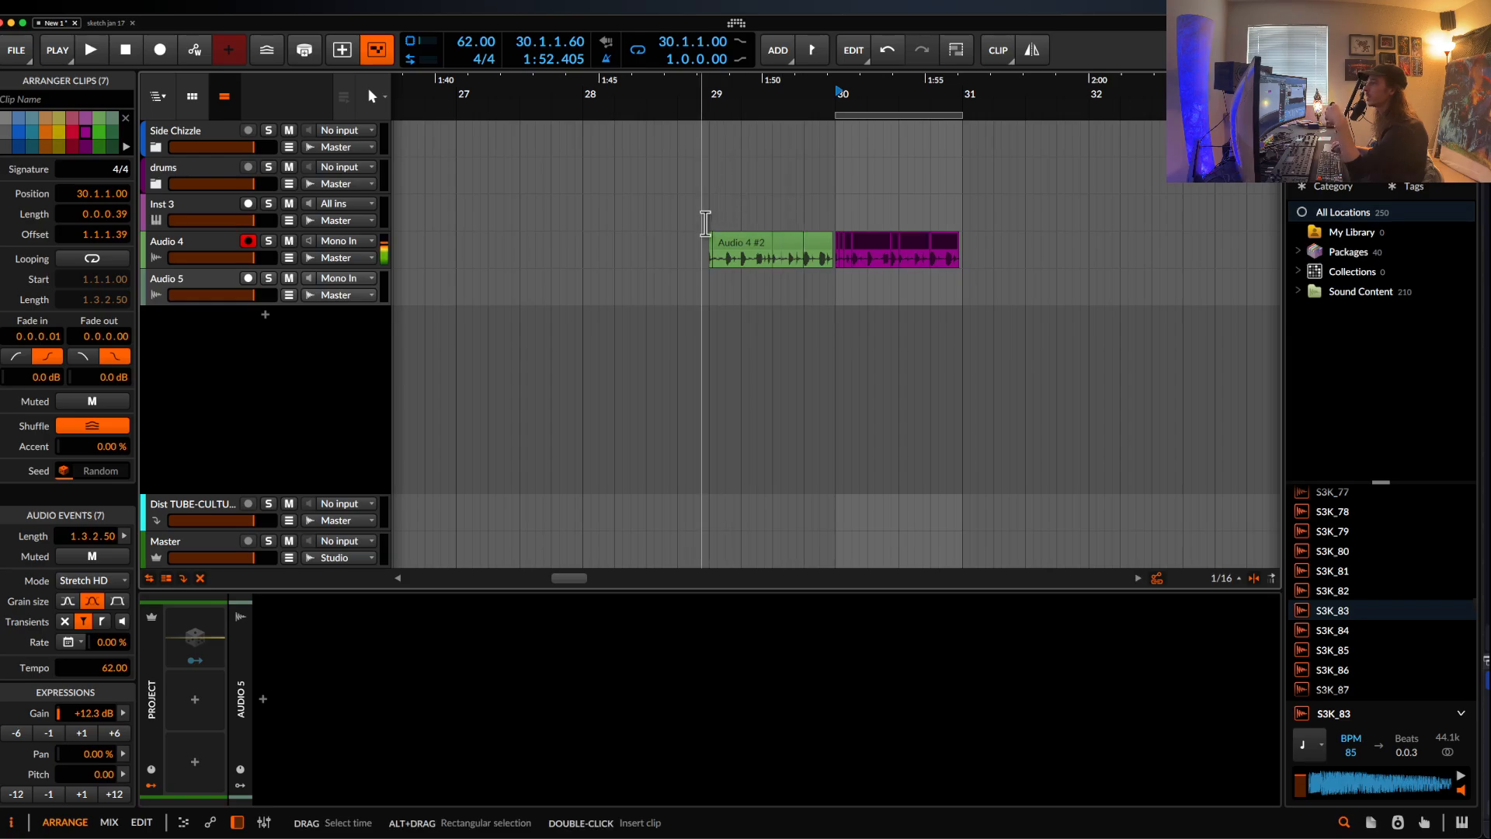
drag(708, 225, 963, 271)
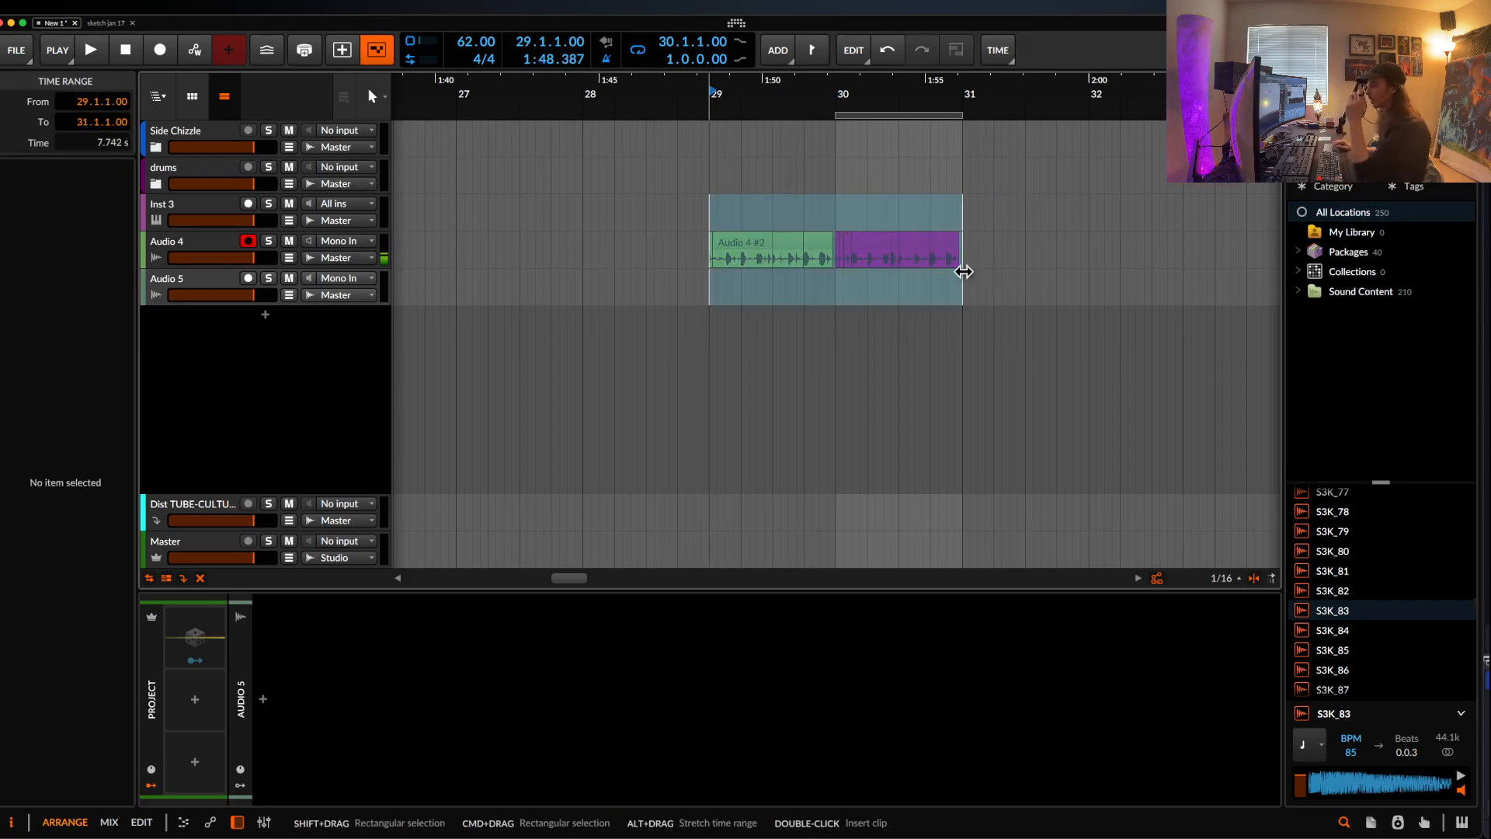
key(super+d)
scroll(966, 273, down, 3)
scroll(935, 276, right, 3)
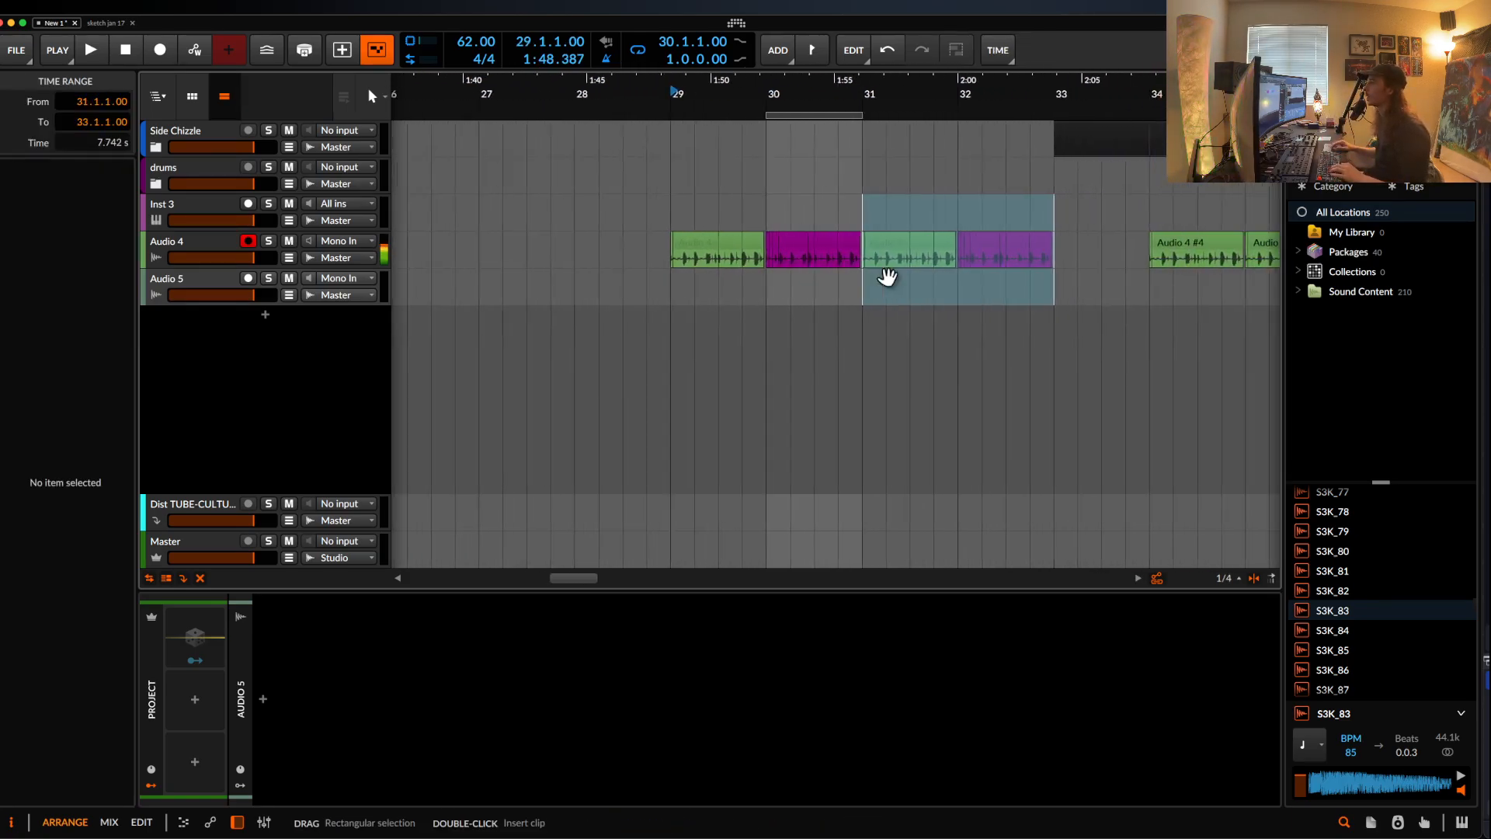
- Move the one-bar loop to 29.1.1.00 and insert a cue marker at that position
click(659, 115)
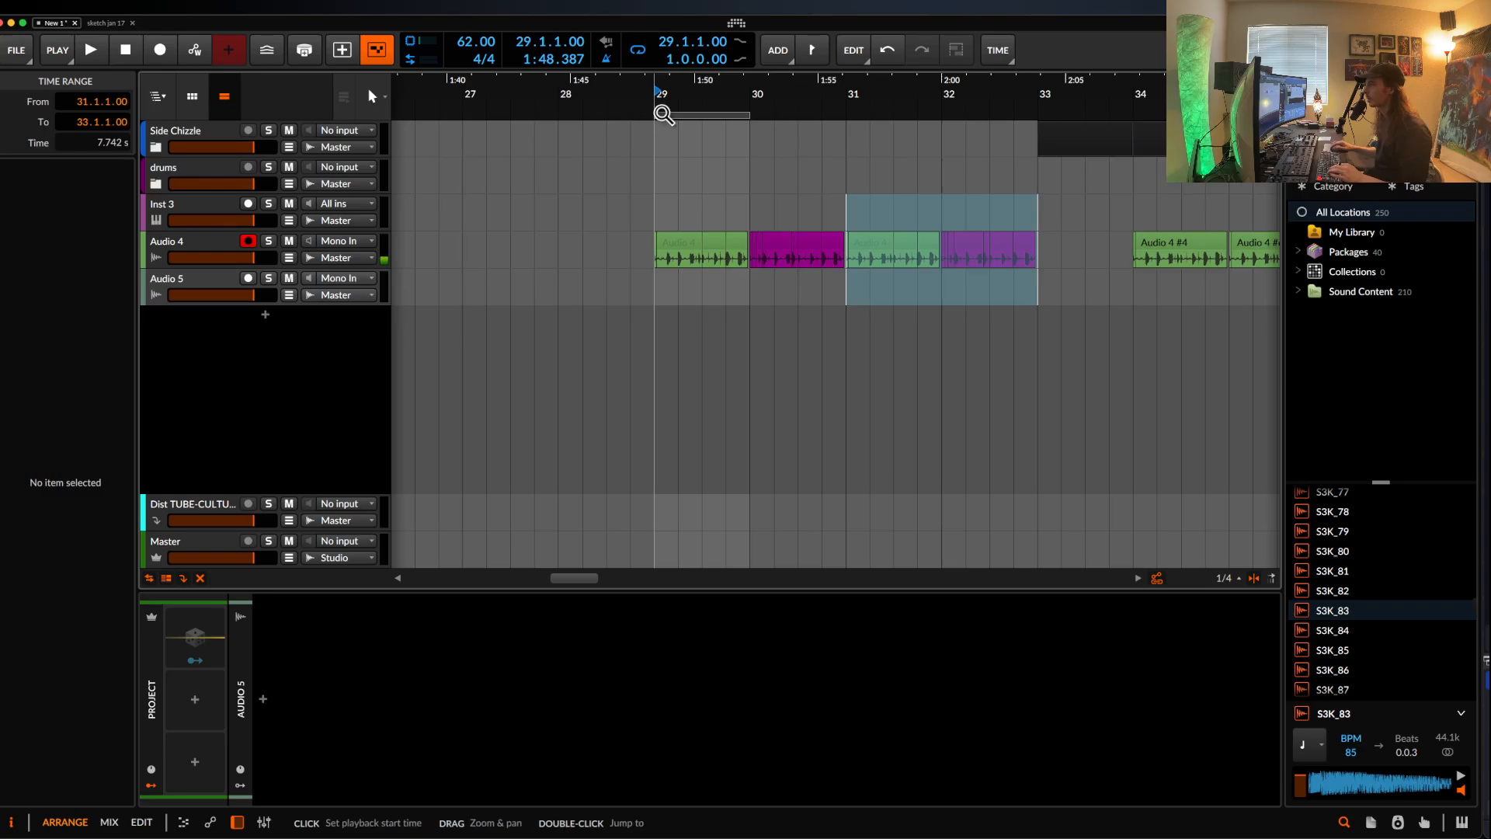
right_click(661, 113)
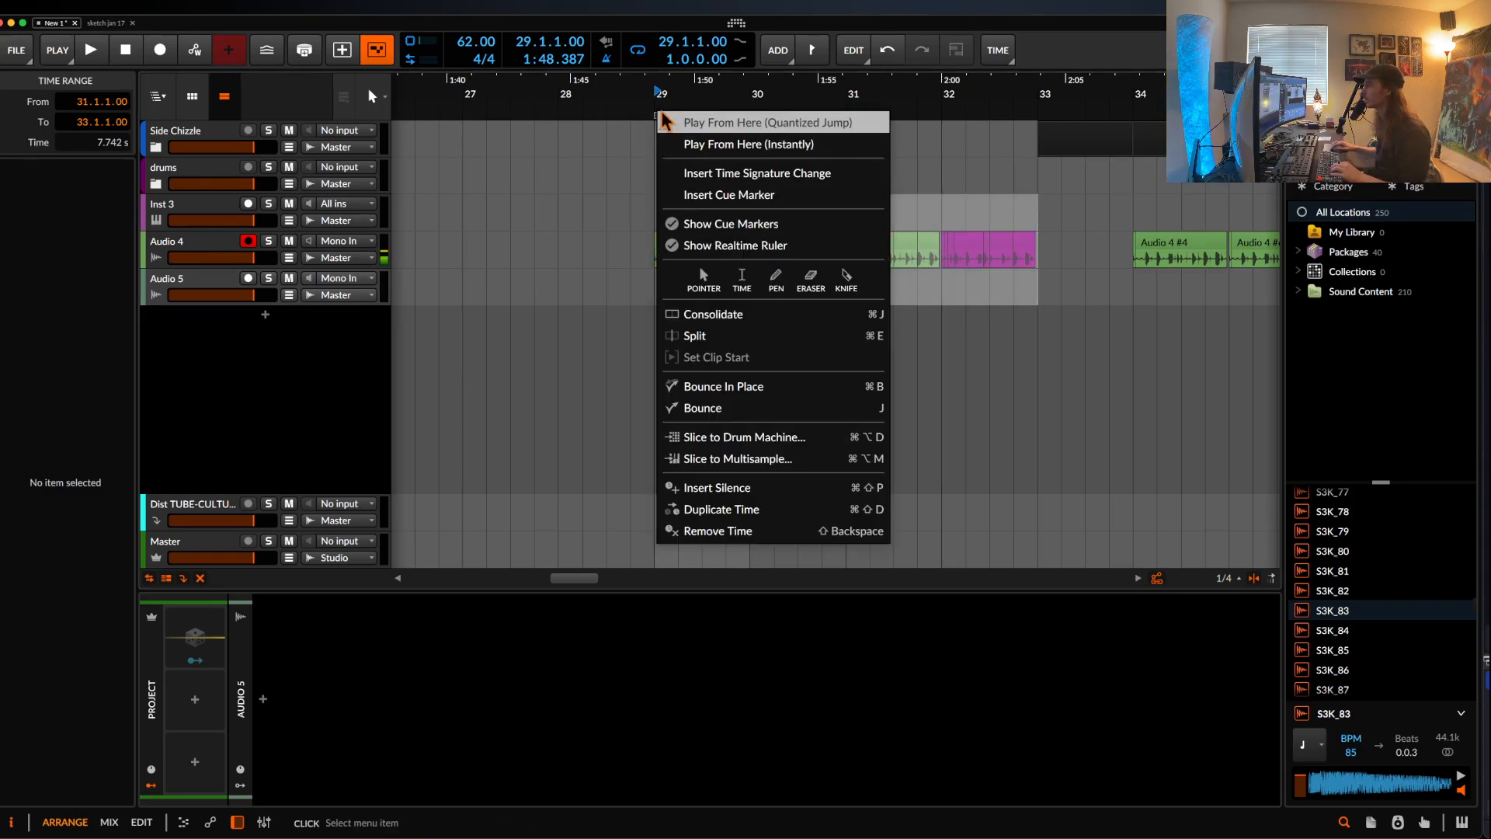
click(752, 194)
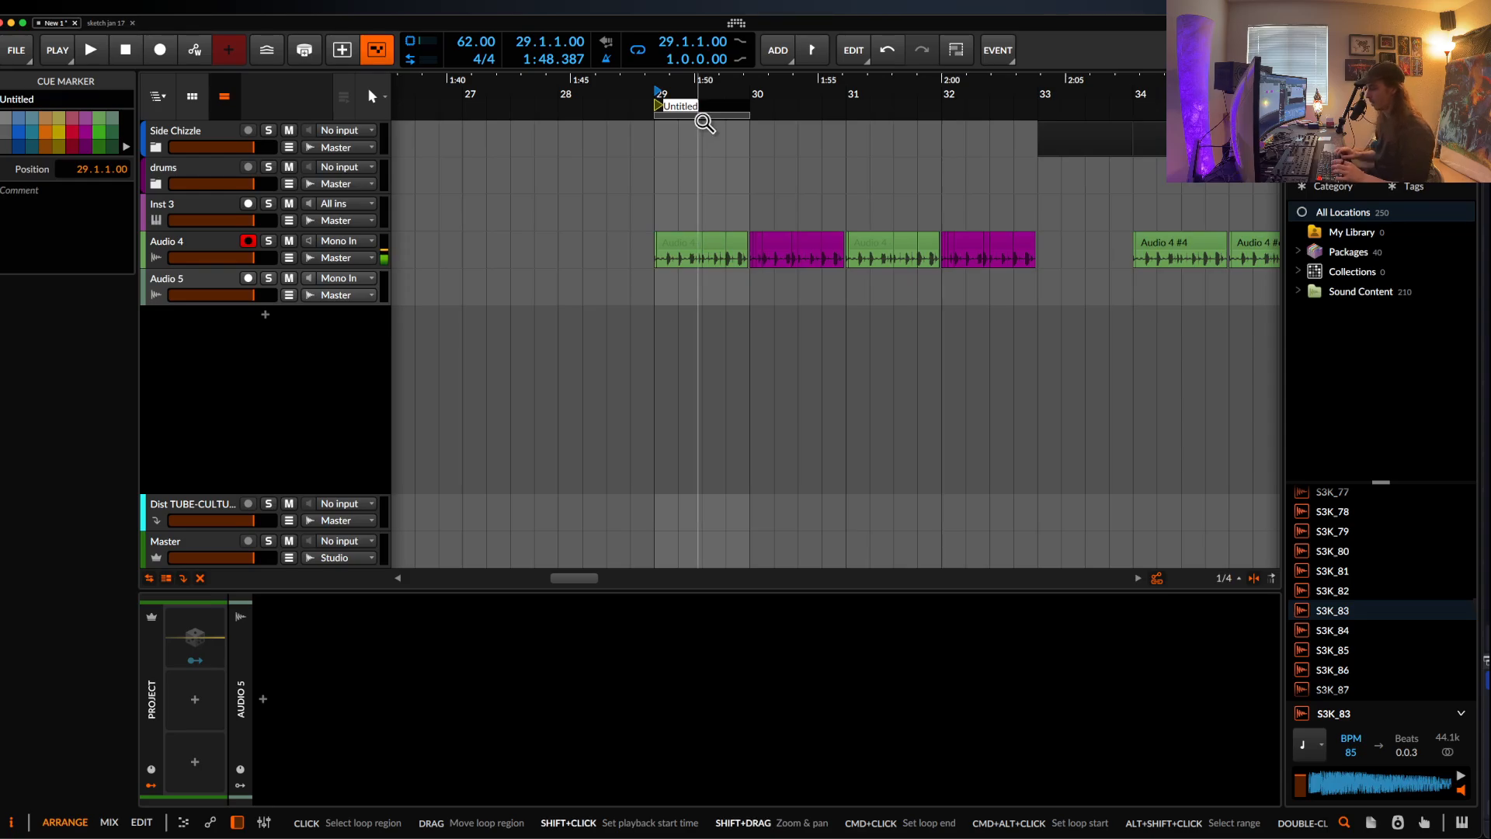
click(688, 116)
click(678, 106)
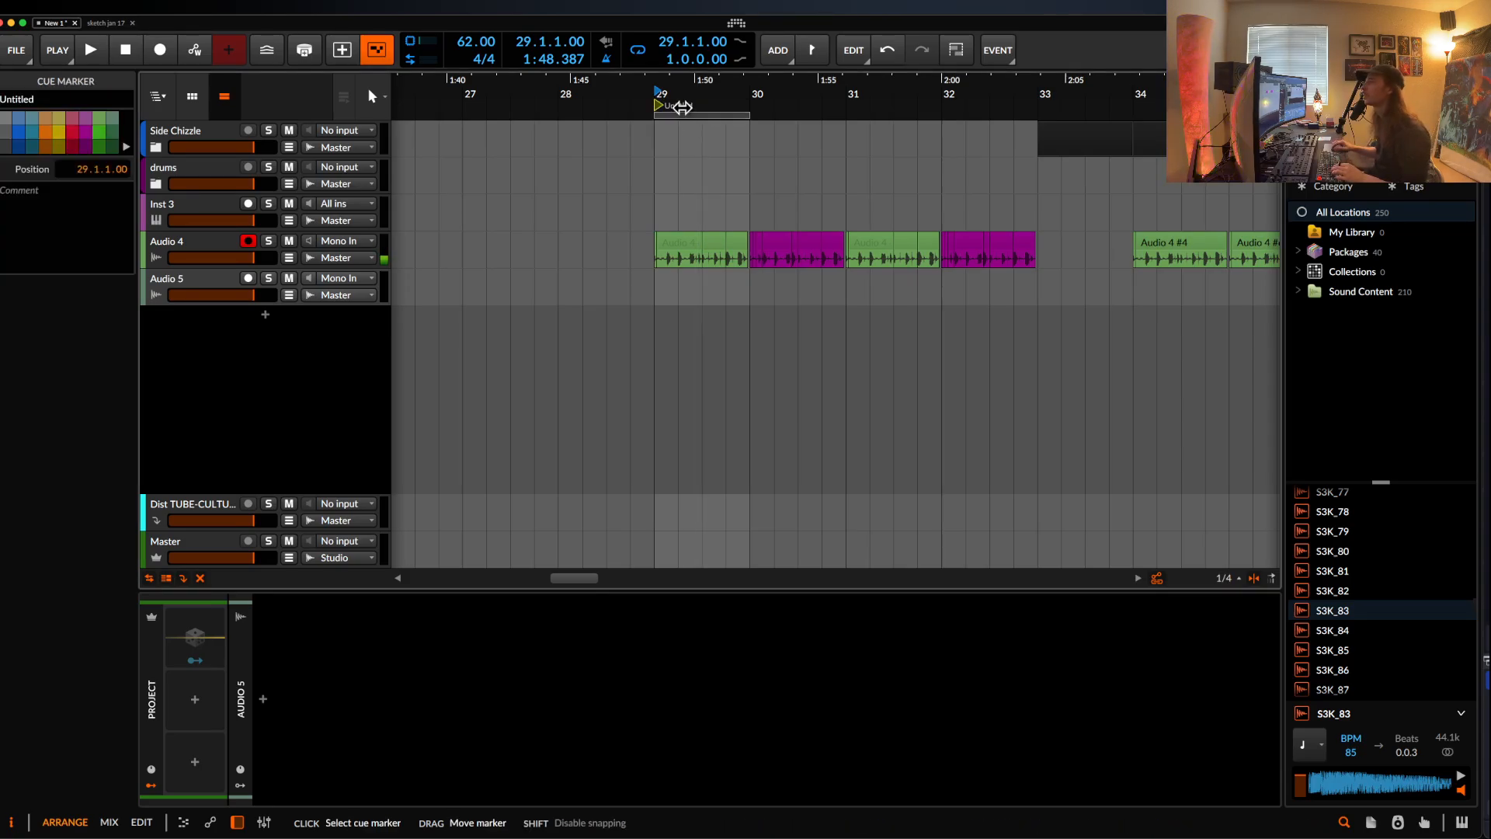
- Rename the cue marker at 29.1.1.00 as A
key(space)
key(space)
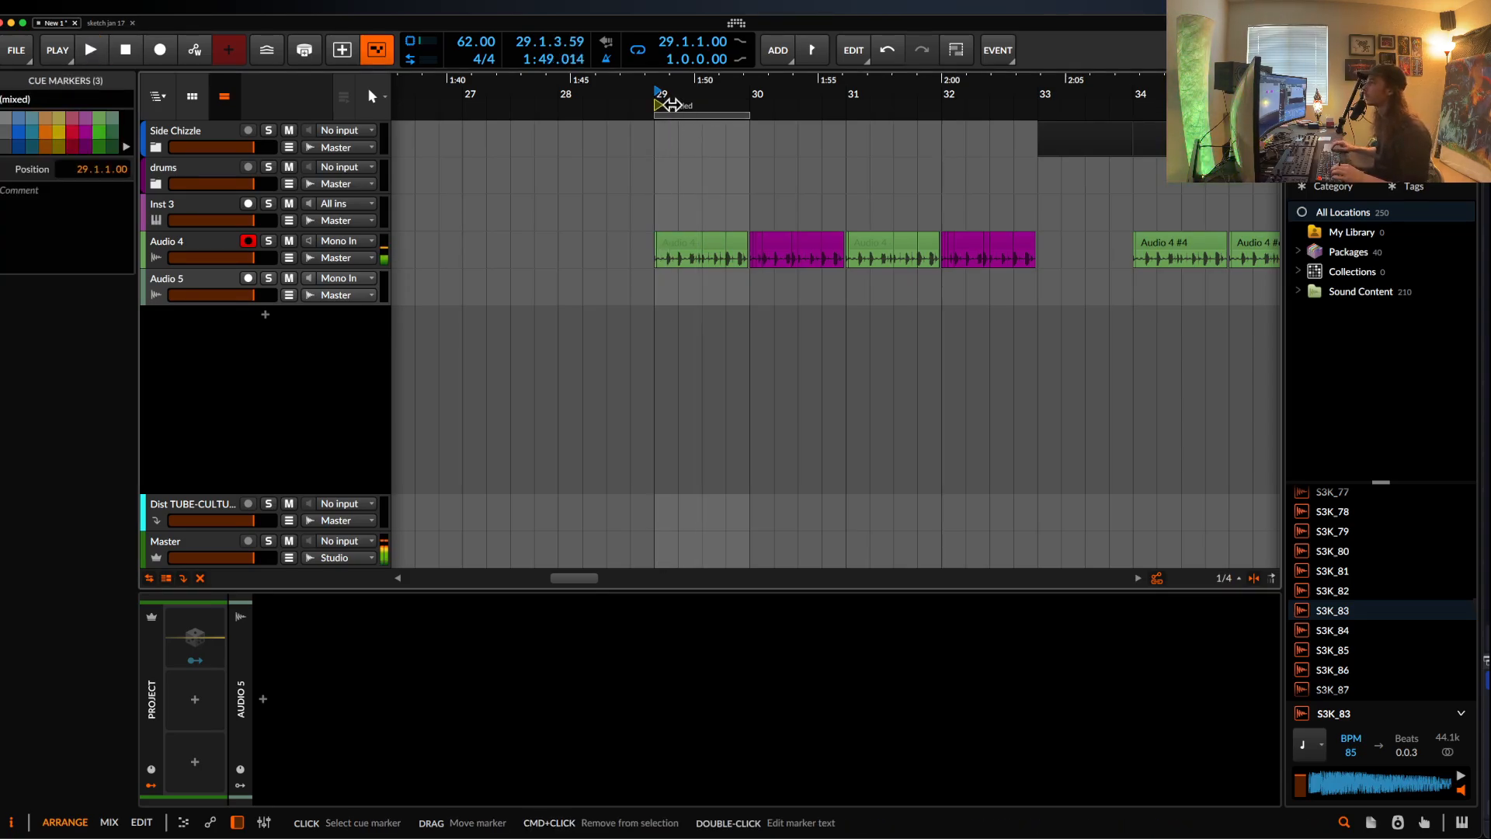
click(675, 104)
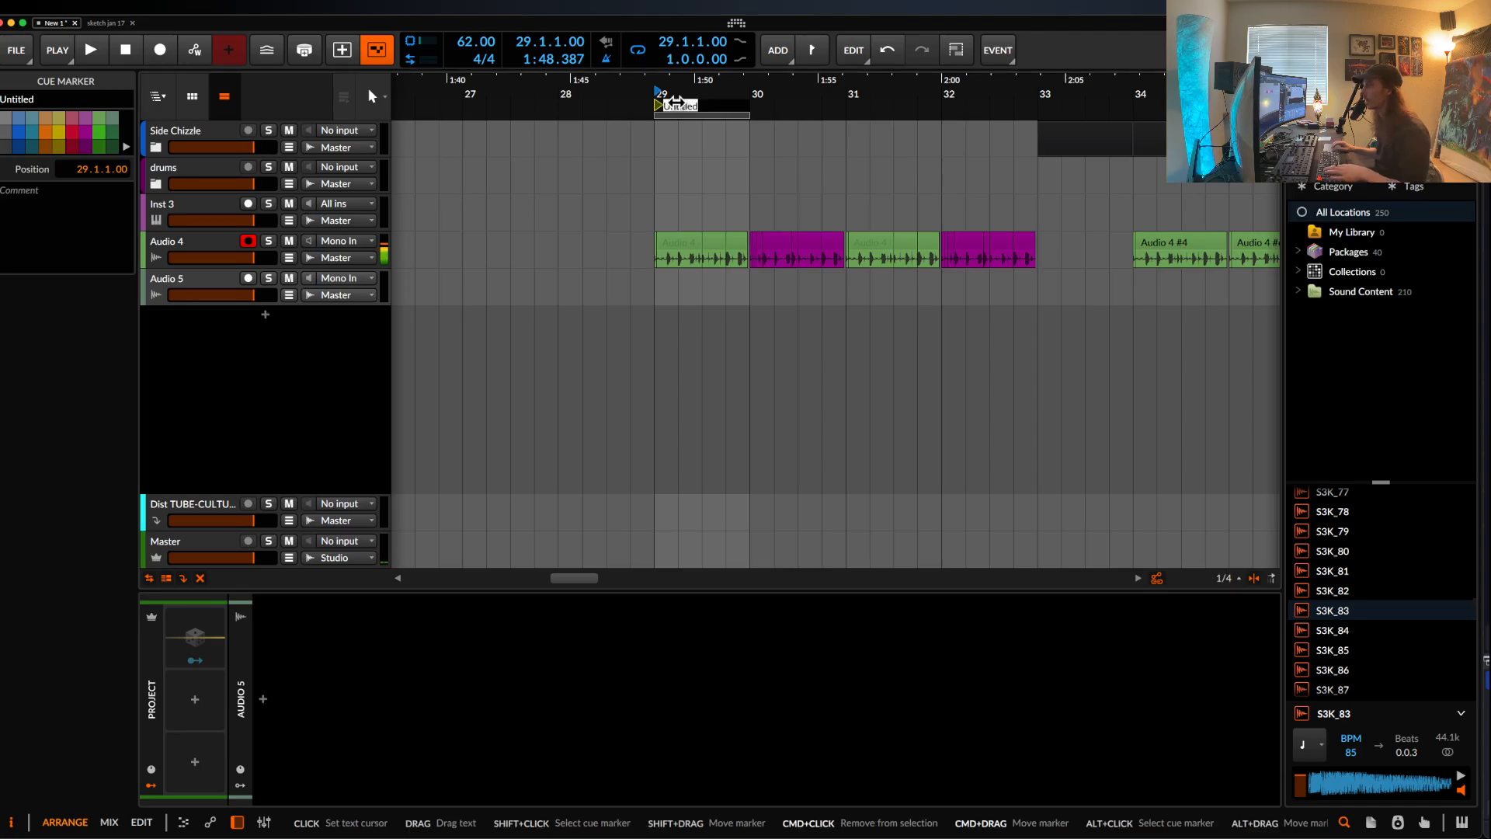
double_click(712, 107)
key(Escape)
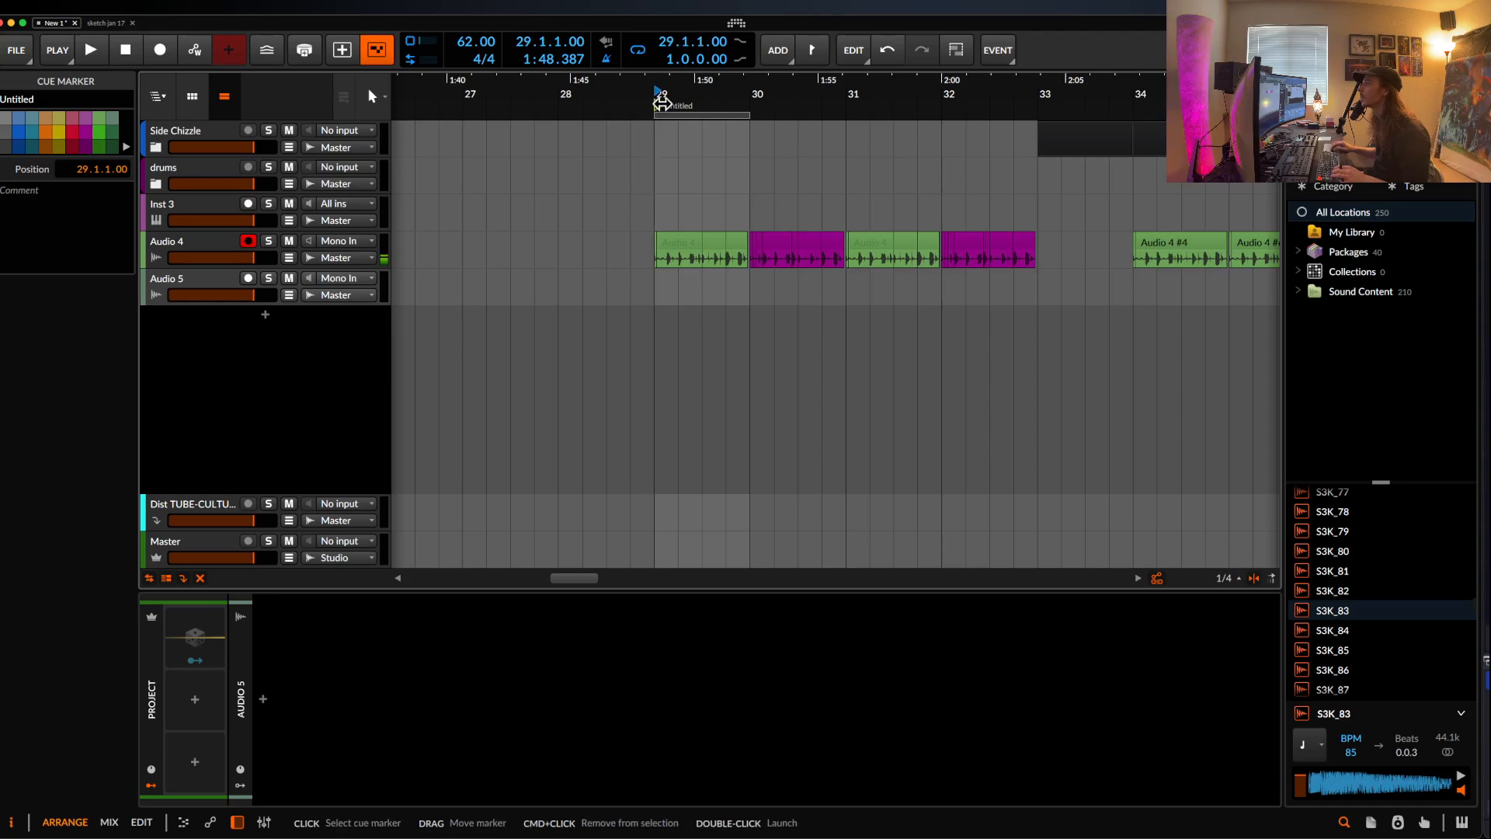
scroll(658, 107, up, 3)
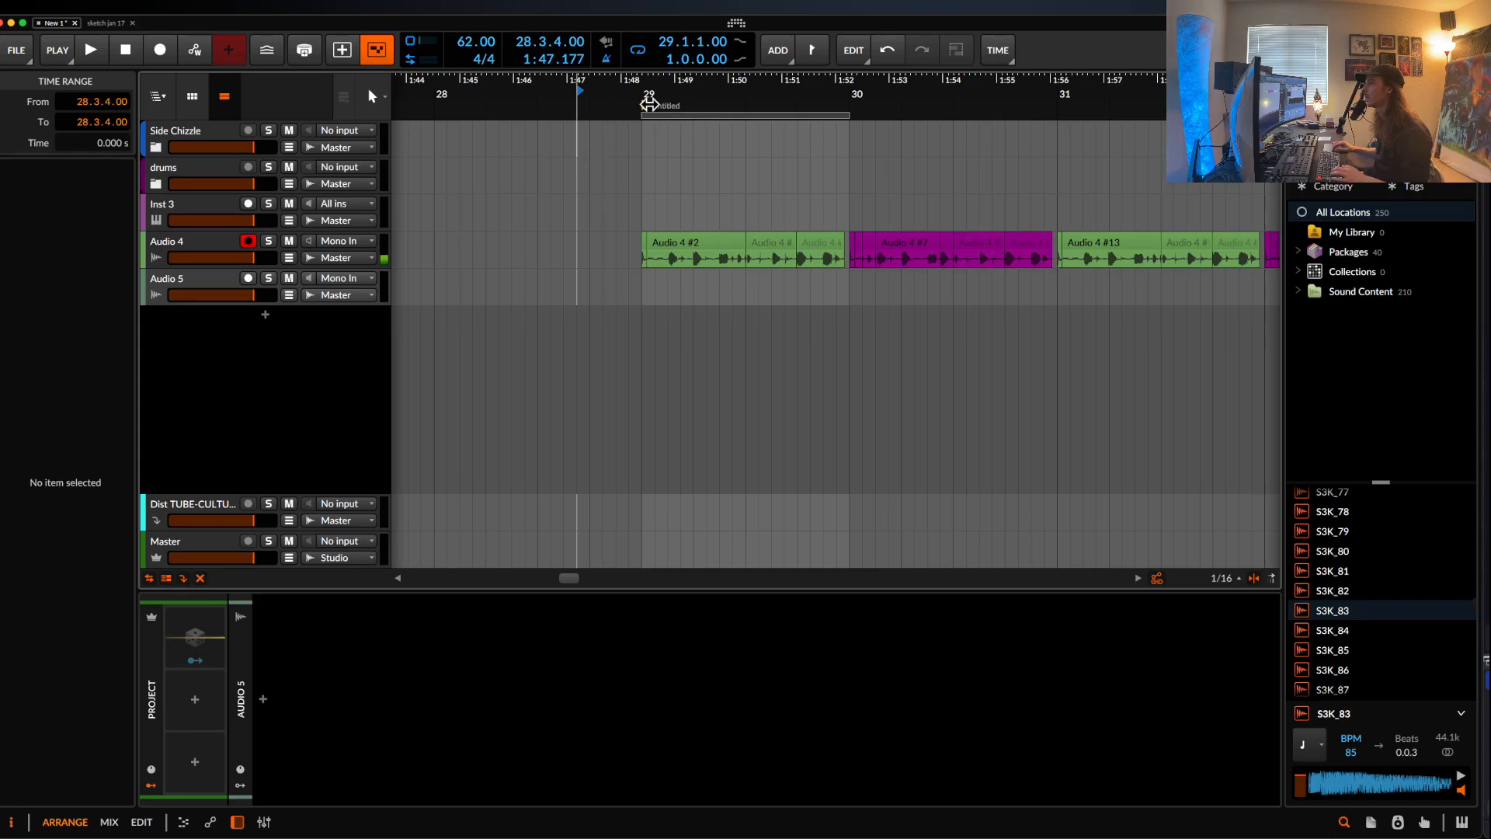
key(super+r)
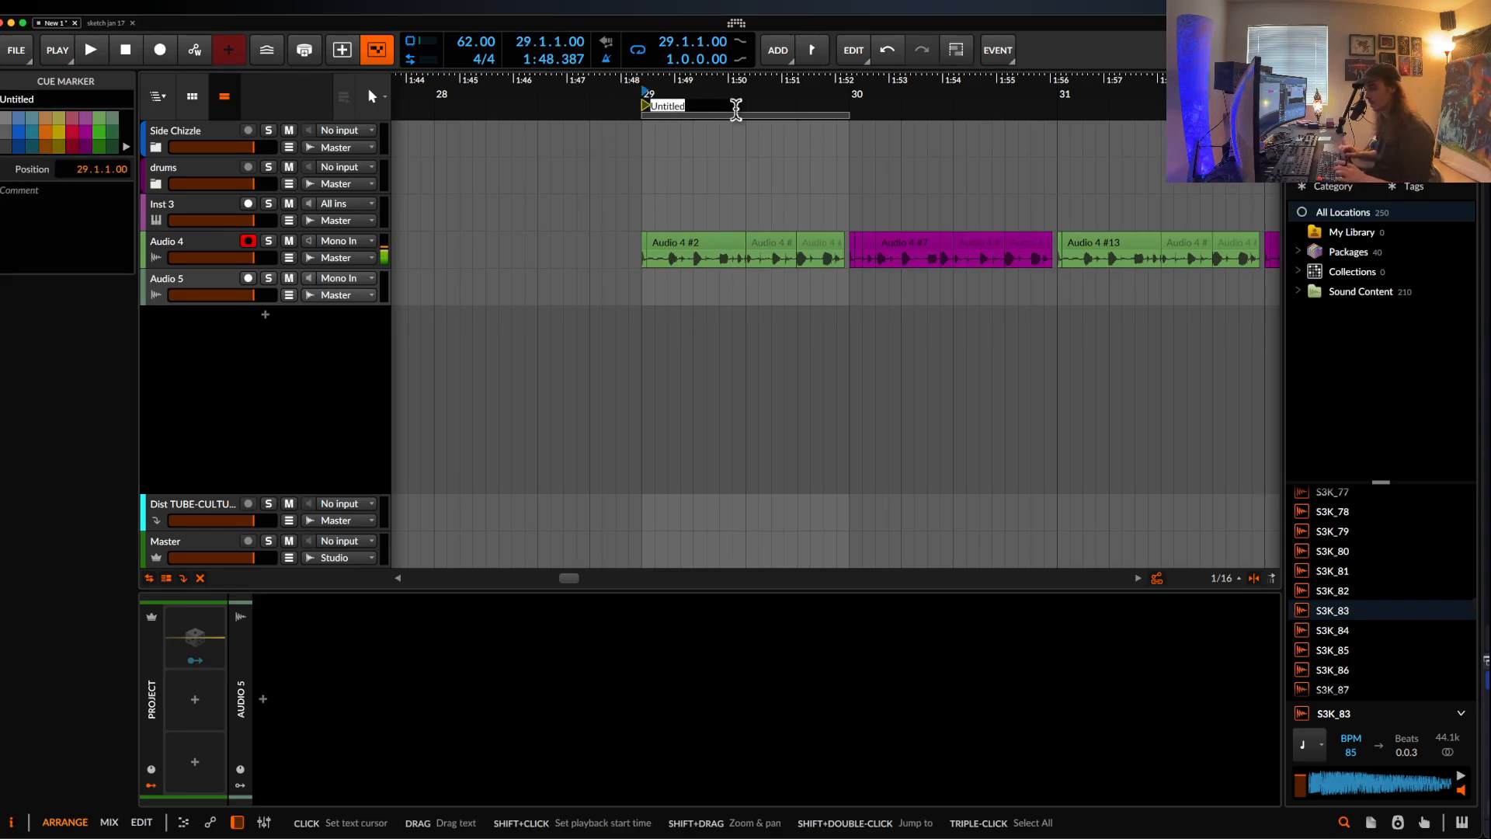
text(A)
key(Return)
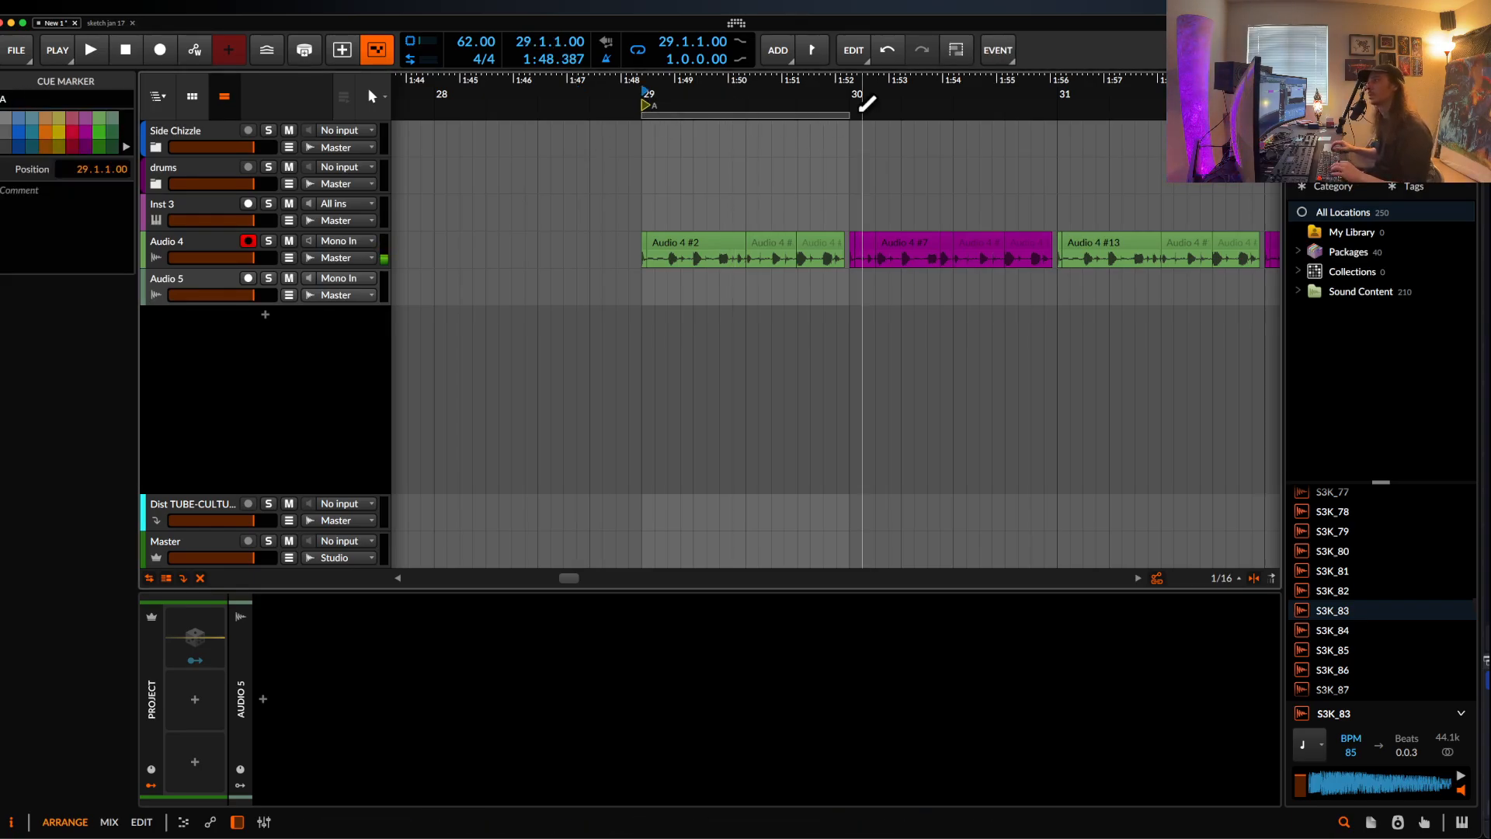
- Insert a cue marker at 30.1.1.00 and name it B
right_click(857, 115)
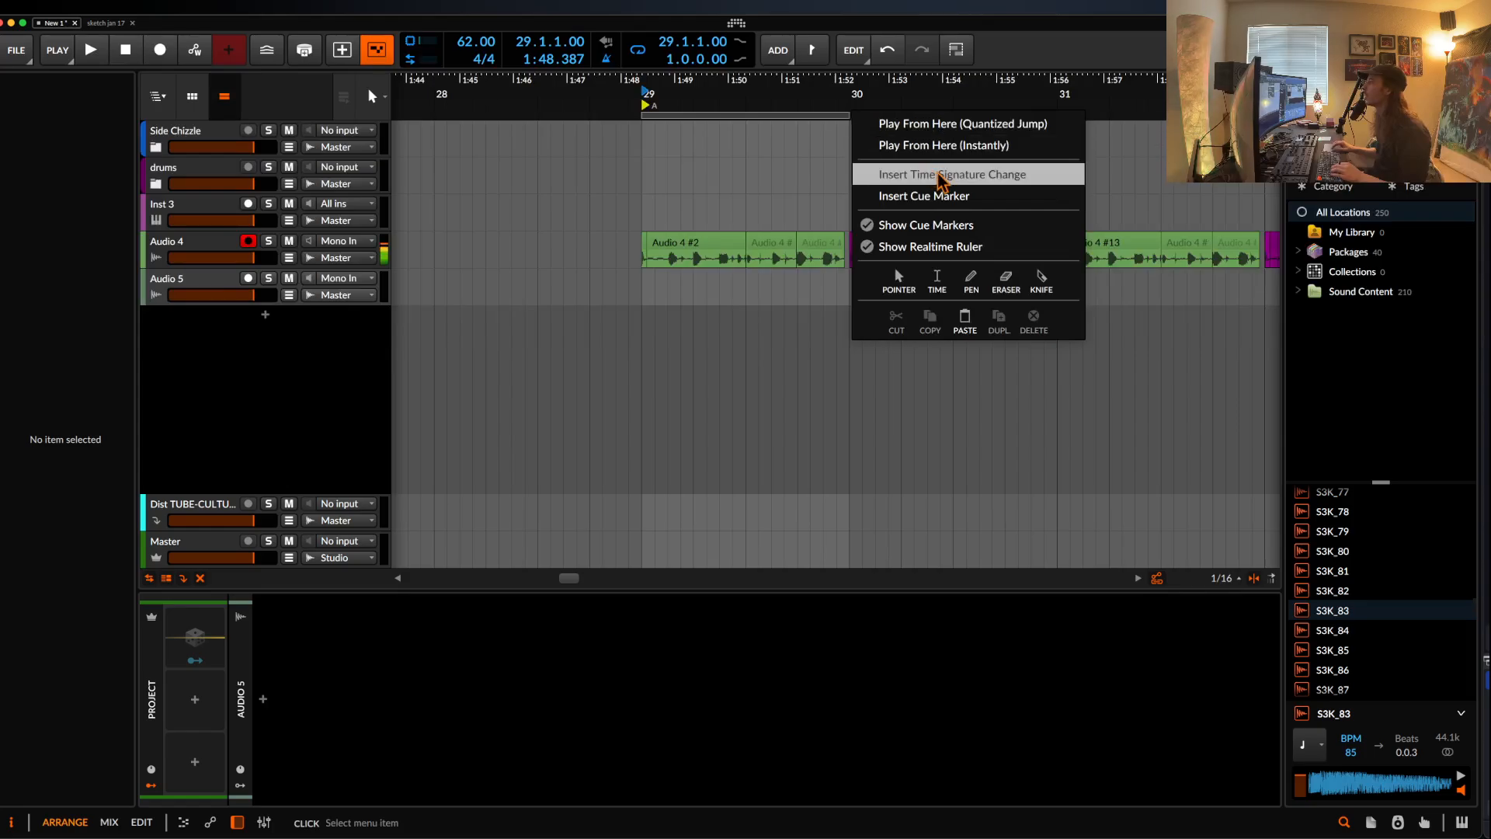
click(932, 193)
click(876, 104)
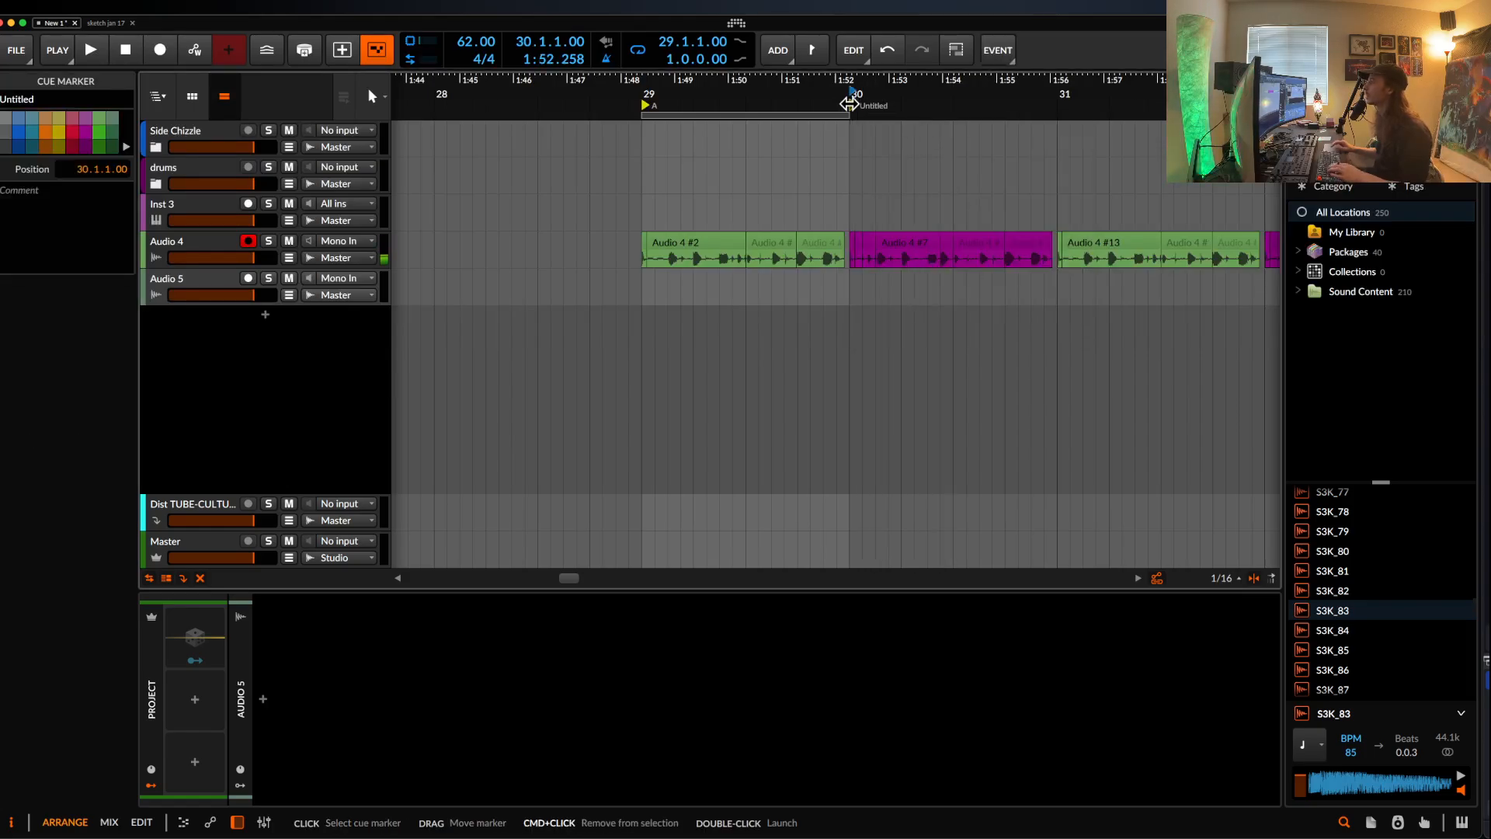
key(ctrl+r)
text(B)
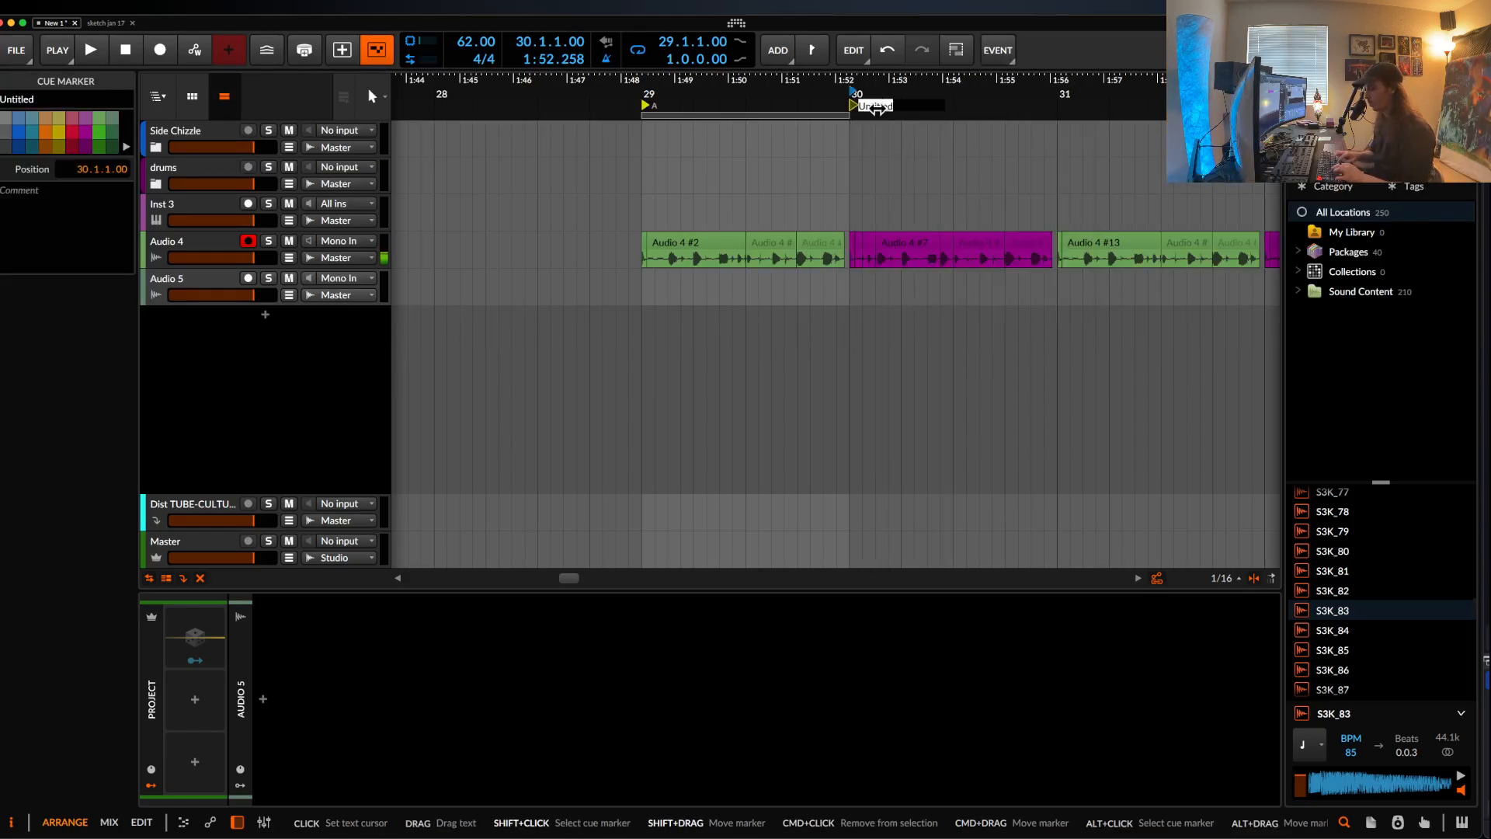
key(Return)
- Move the one-bar loop to 31.1.1.00 and insert a cue marker named A there
drag(704, 115, 659, 101)
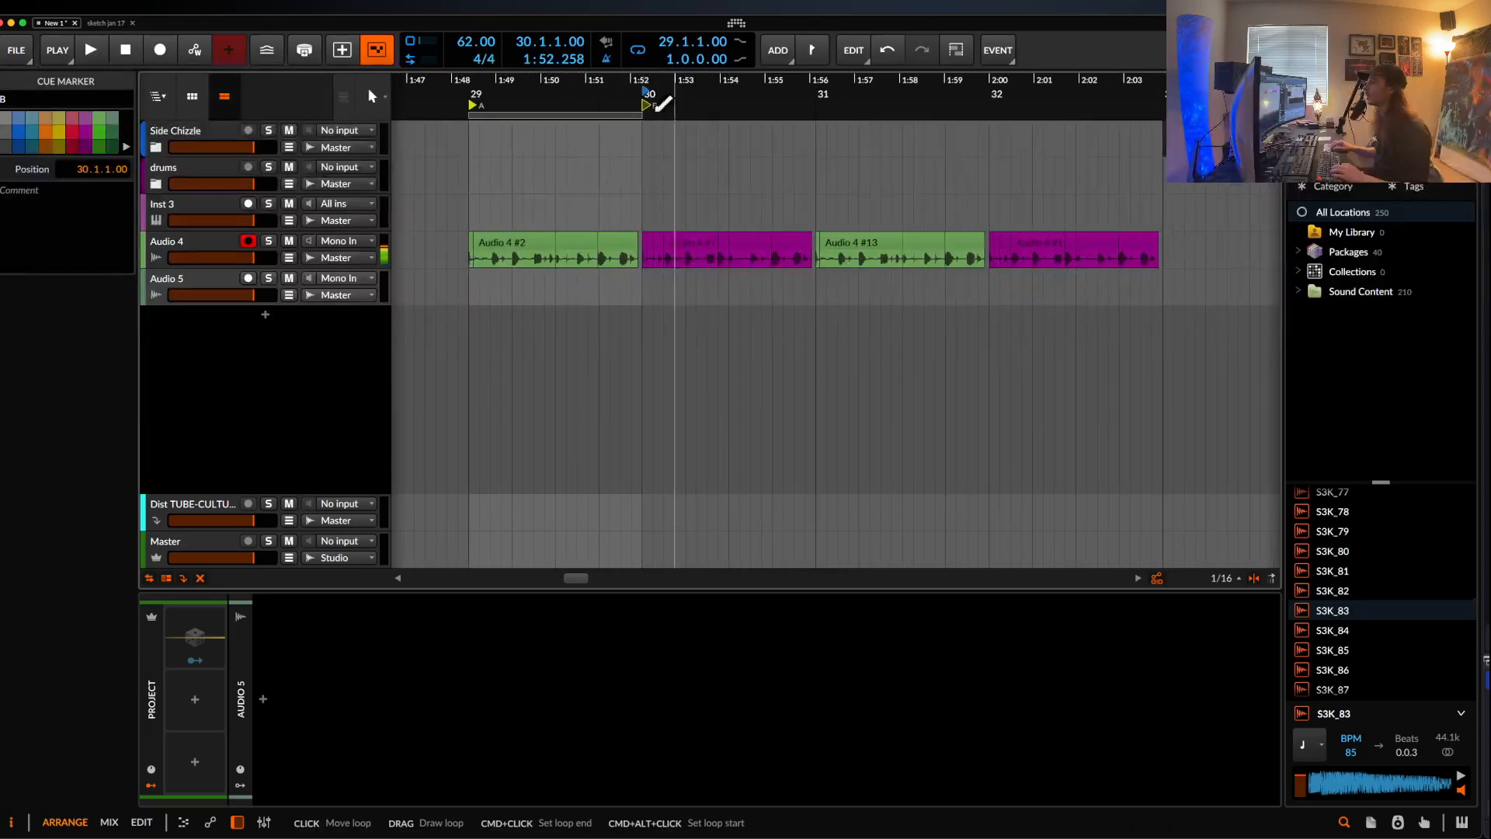
click(822, 108)
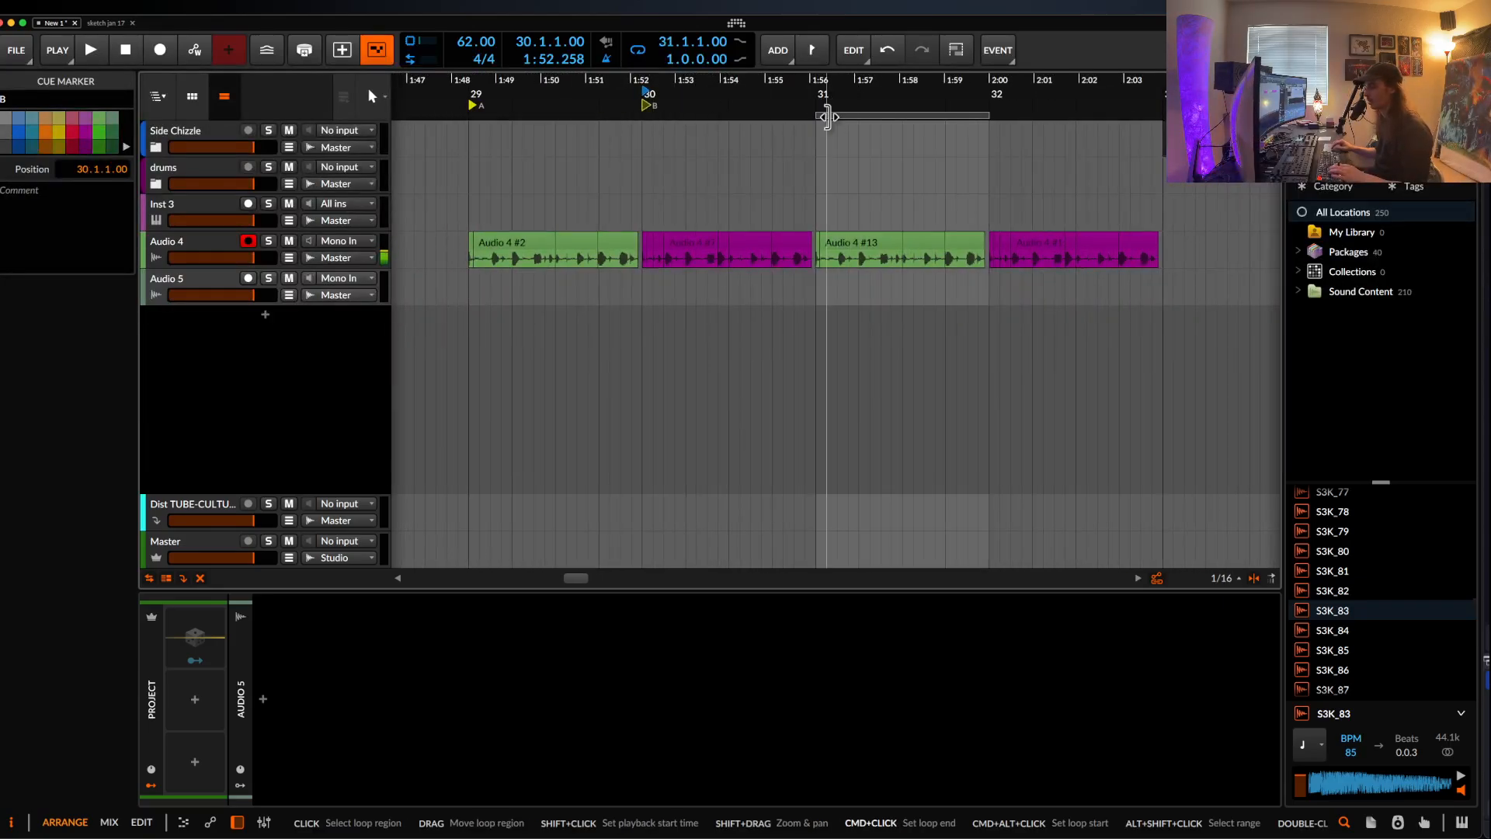
right_click(824, 113)
click(894, 190)
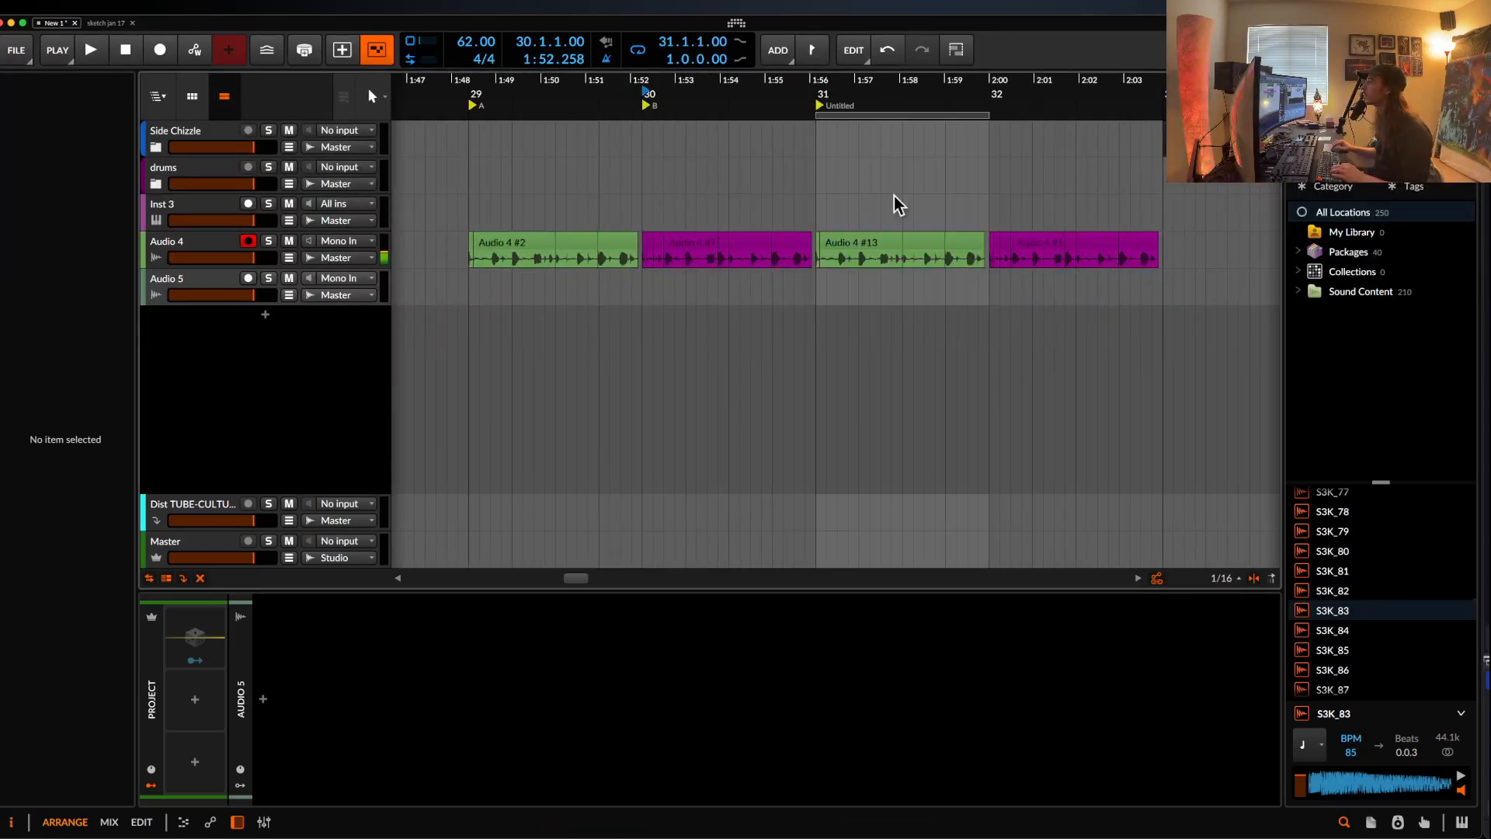
click(819, 107)
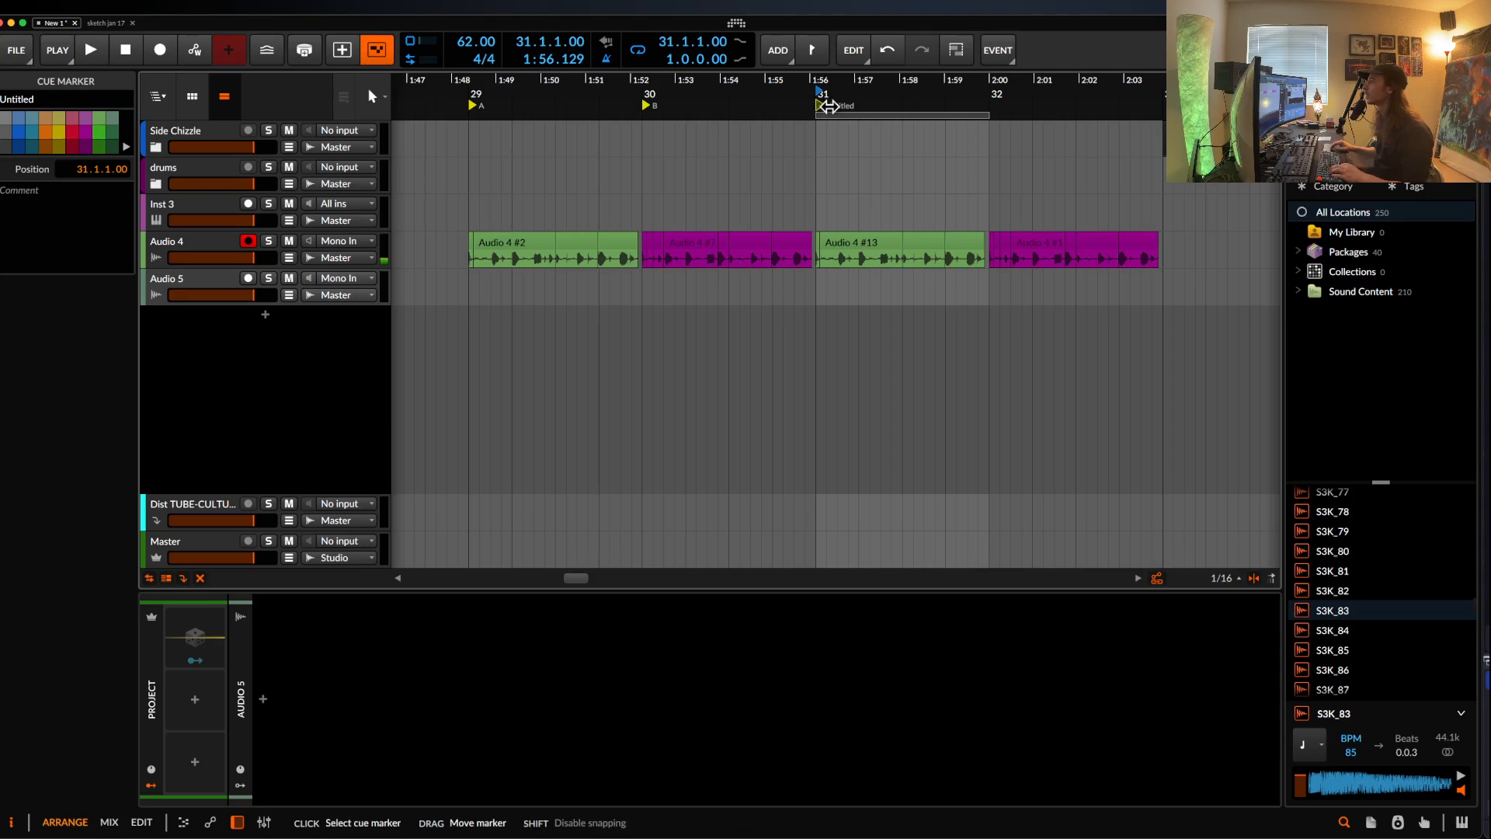
double_click(825, 107)
text(A)
key(Return)
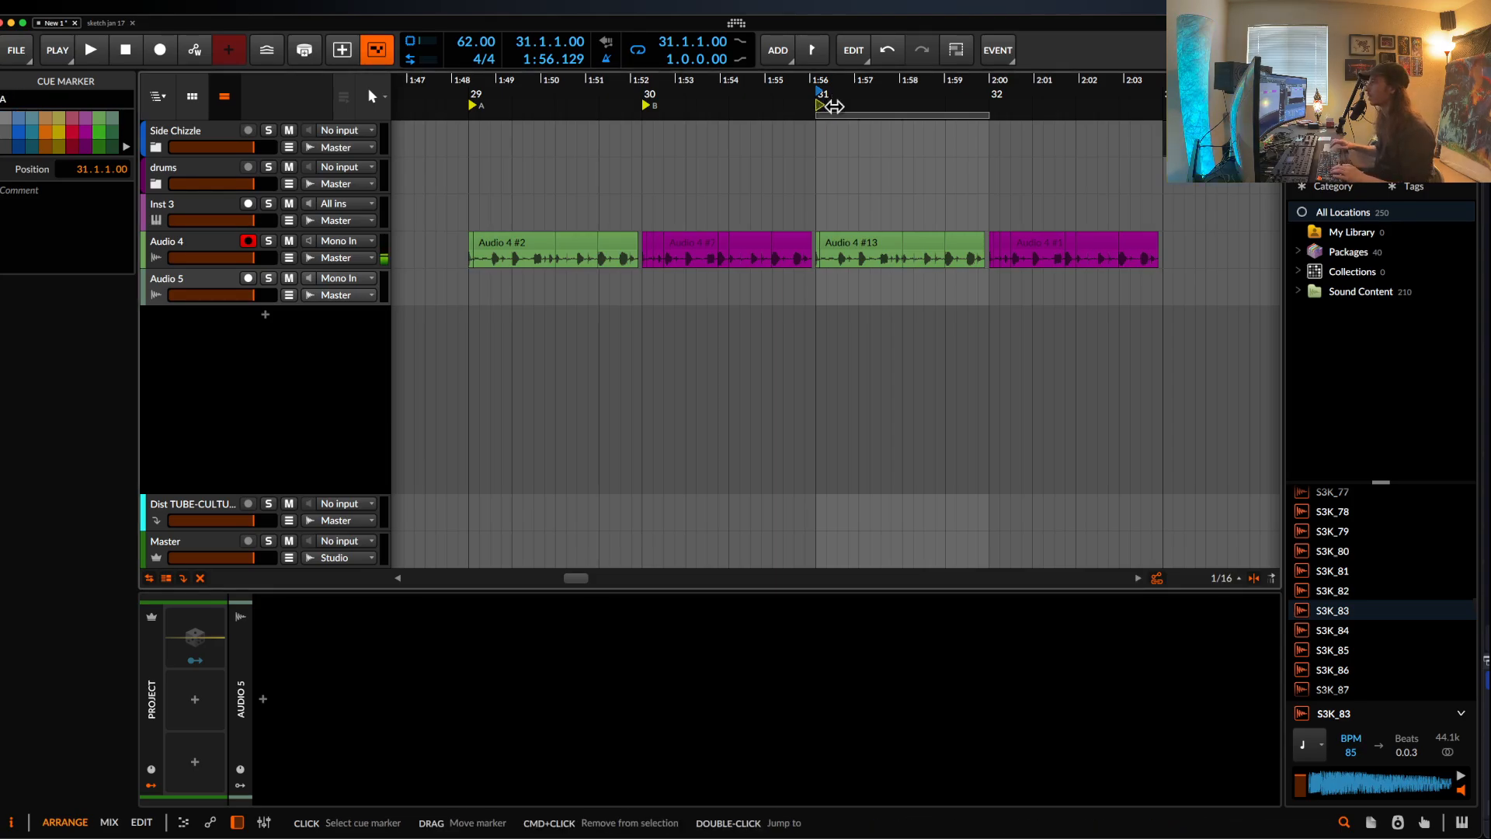
- Replace the purple duplicate in bar 32 with the first bar of the yellow take, moved from 41.1.1.00
scroll(915, 115, right, 3)
click(895, 113)
scroll(896, 113, down, 2)
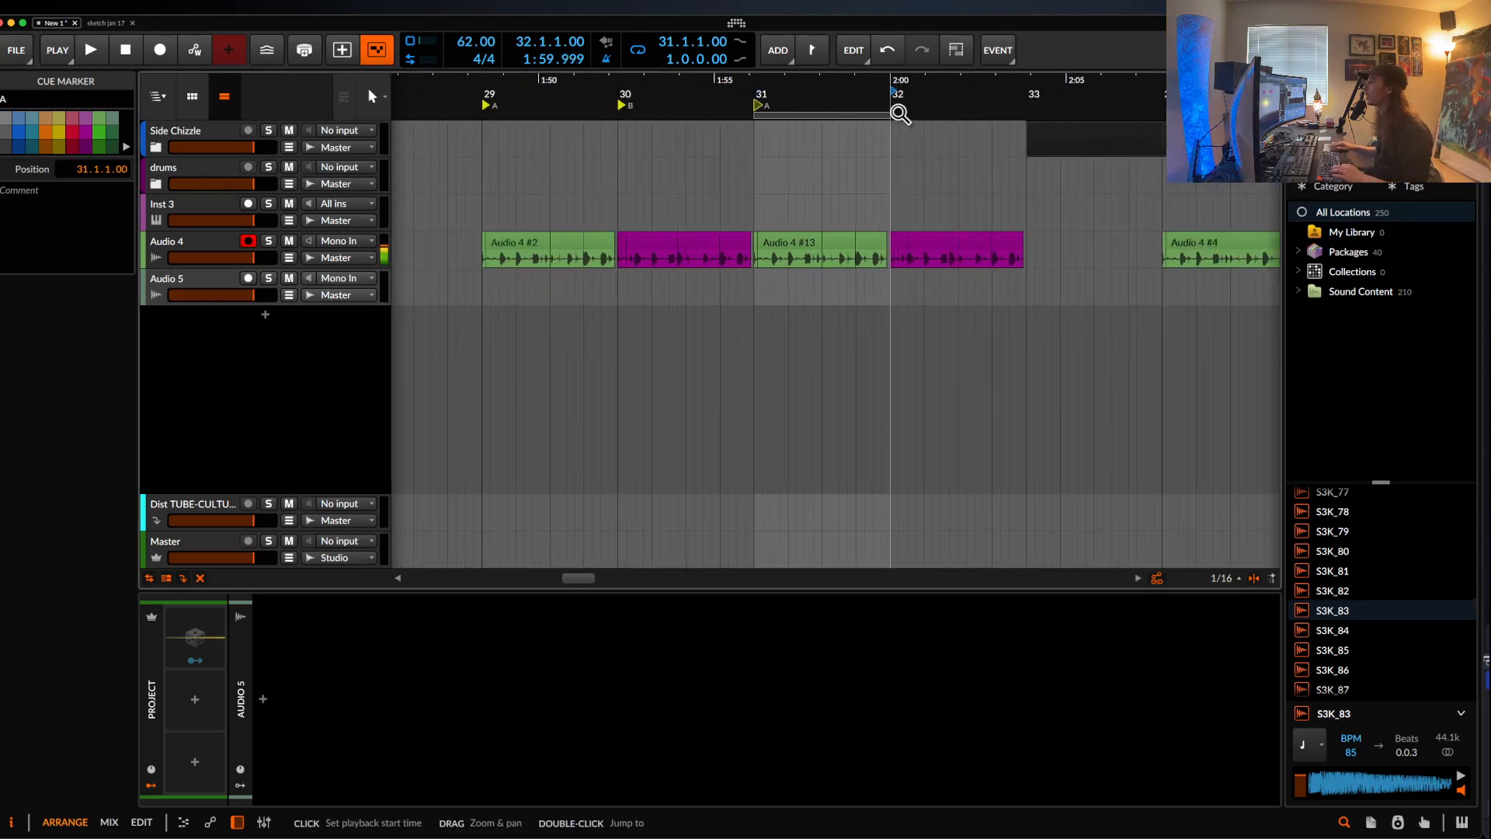
scroll(895, 113, right, 5)
drag(693, 268, 1254, 256)
scroll(804, 264, down, 3)
scroll(806, 266, down, 3)
scroll(1083, 277, up, 3)
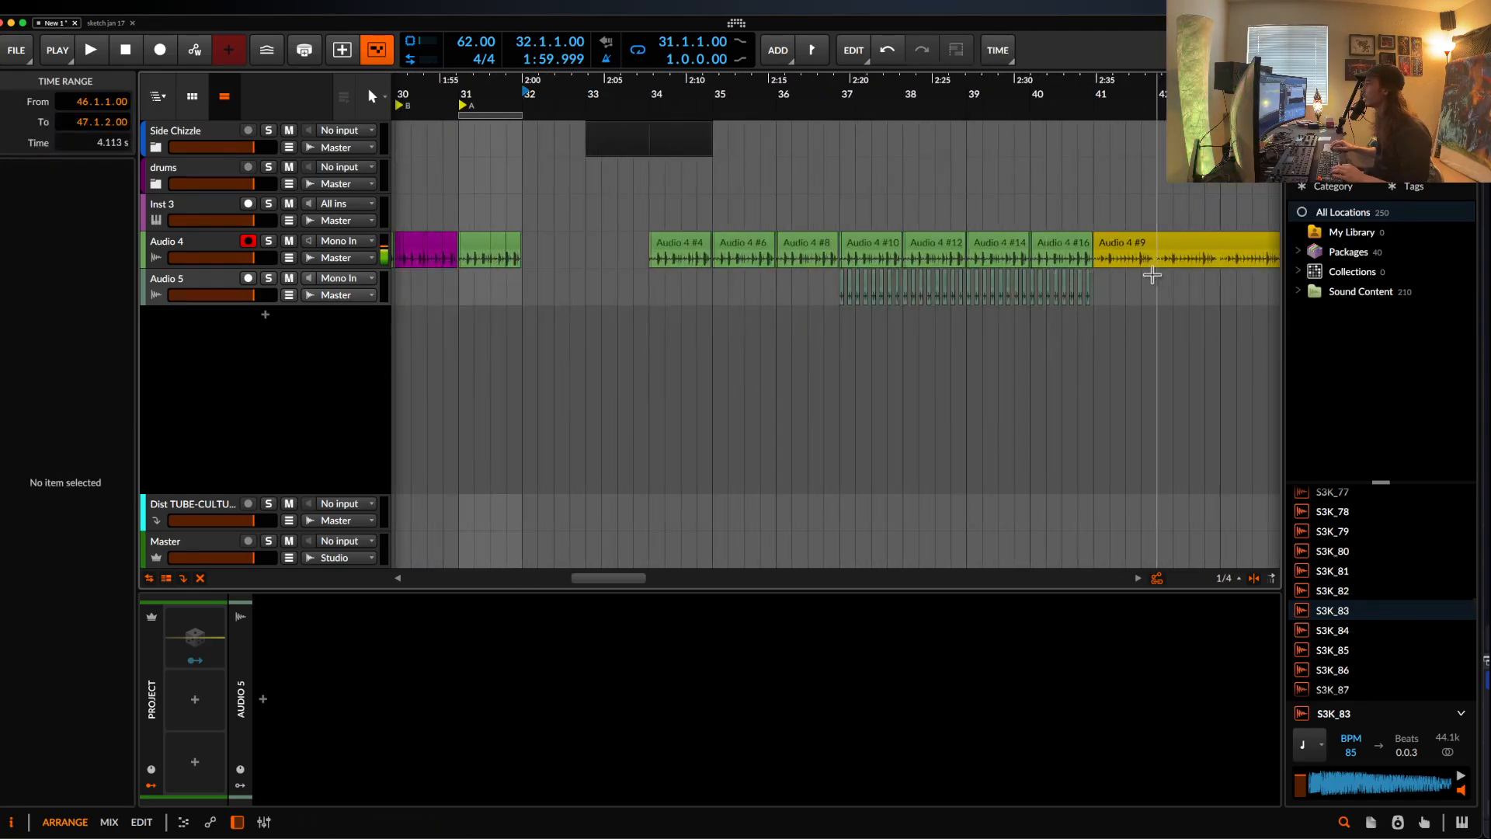
drag(1158, 264, 571, 249)
scroll(573, 233, left, 2)
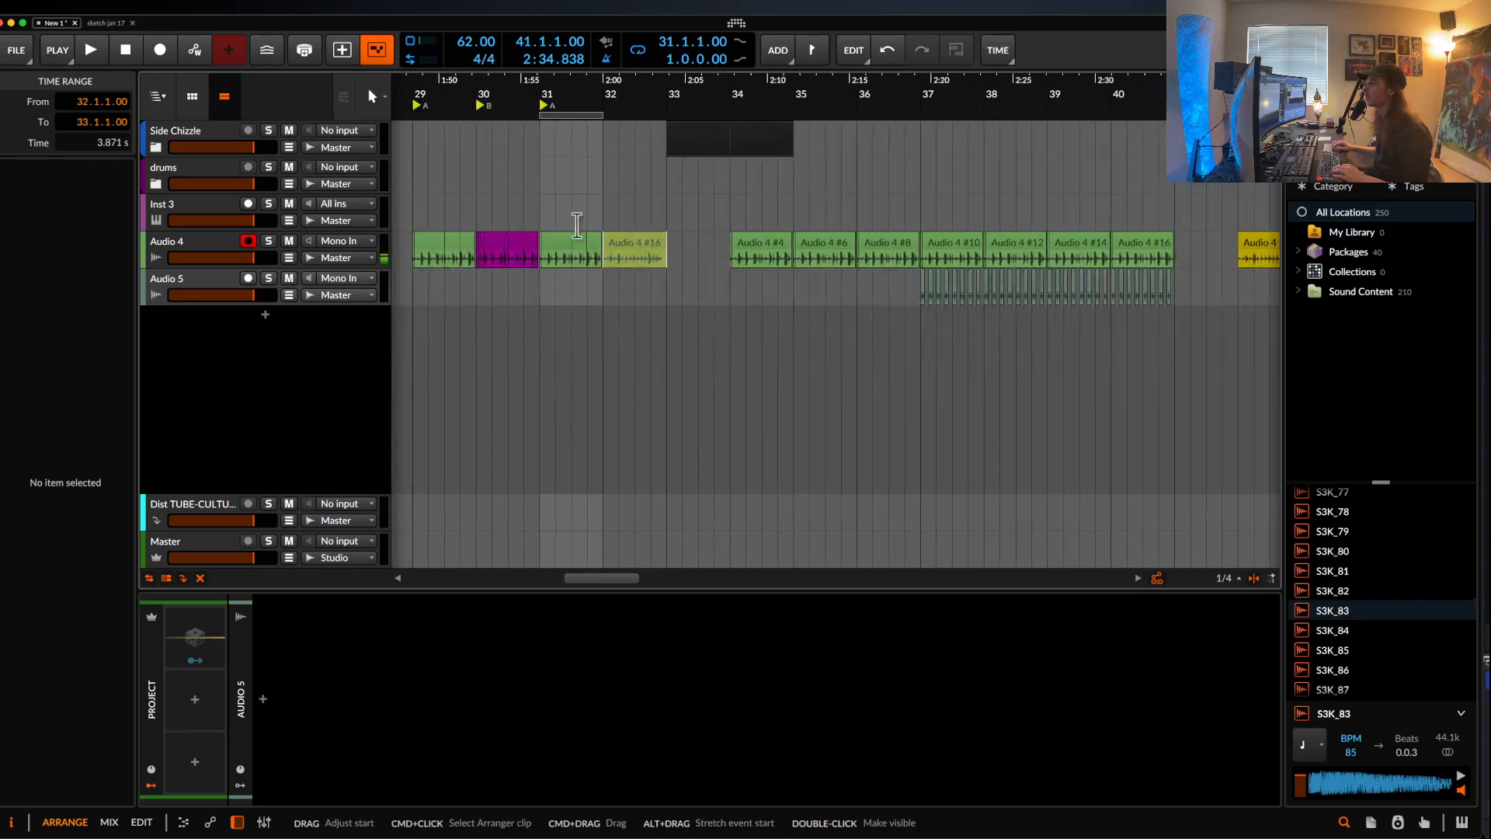
- Move the one-bar loop to 32.1.1.00 and insert a cue marker named C there
click(579, 115)
drag(579, 115, 650, 114)
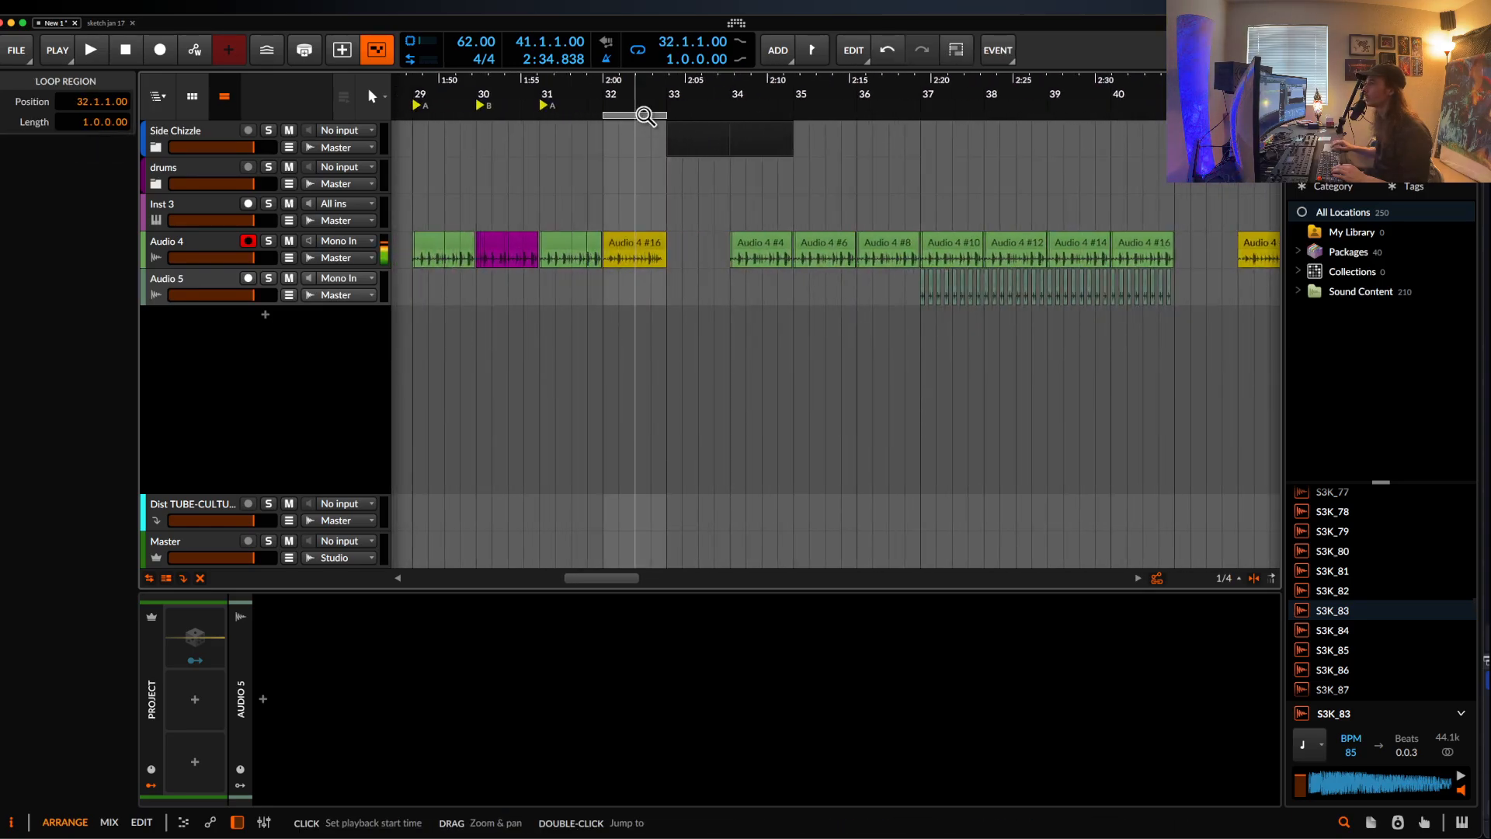
click(609, 109)
scroll(610, 109, up, 4)
right_click(606, 108)
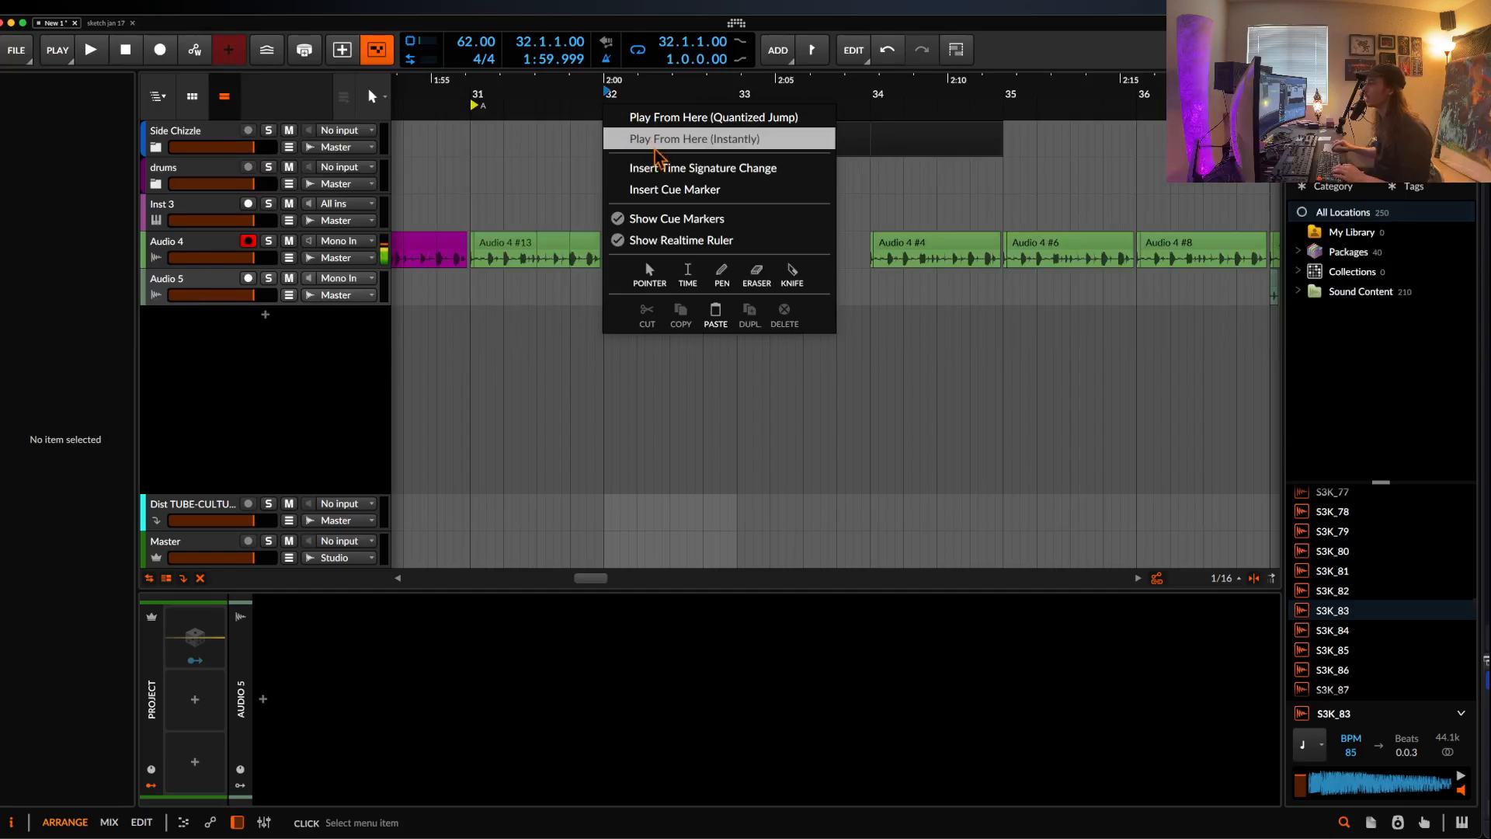
click(664, 189)
click(610, 110)
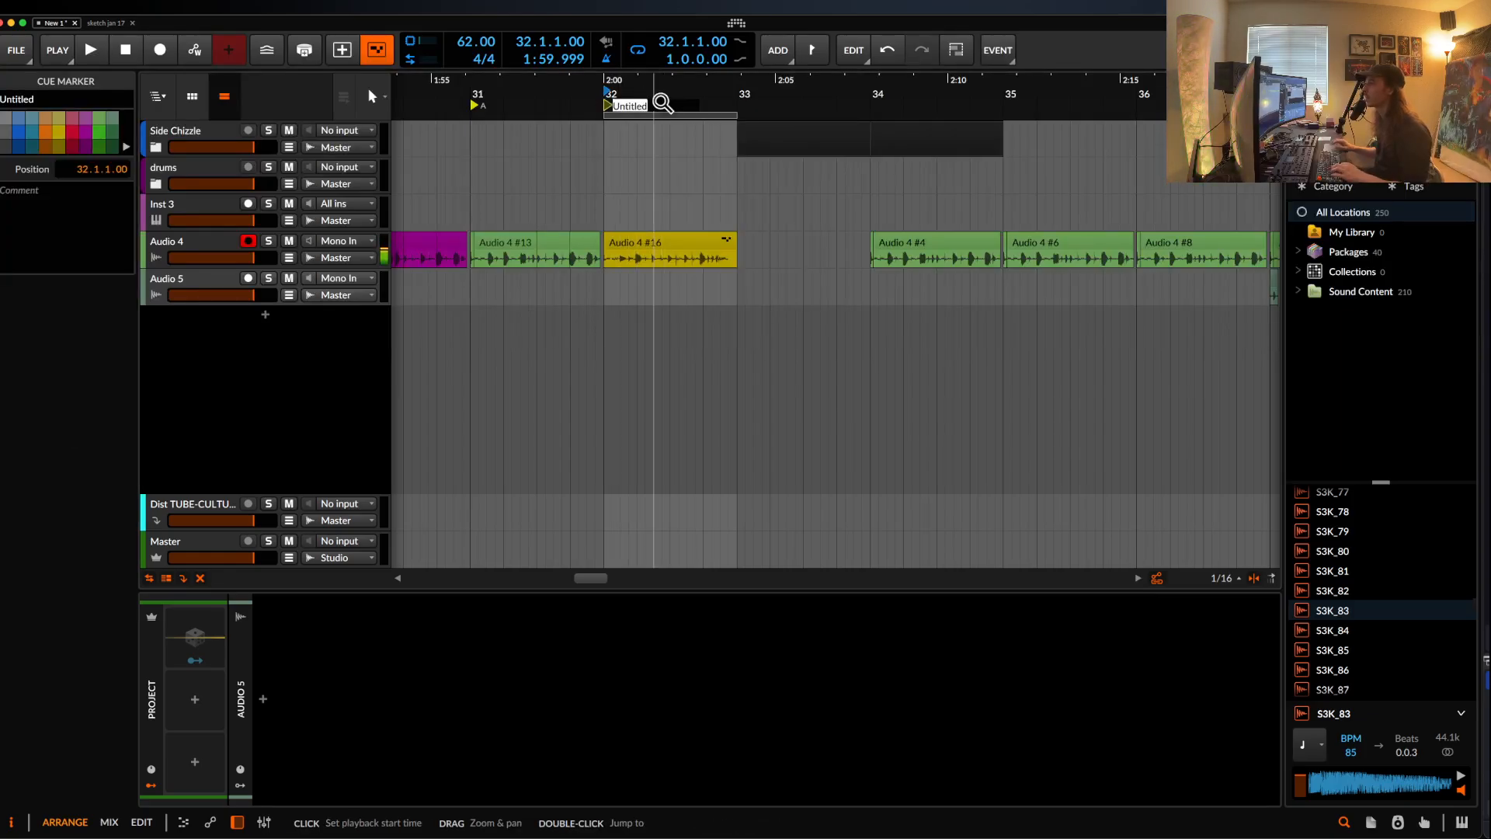
text(C)
key(Return)
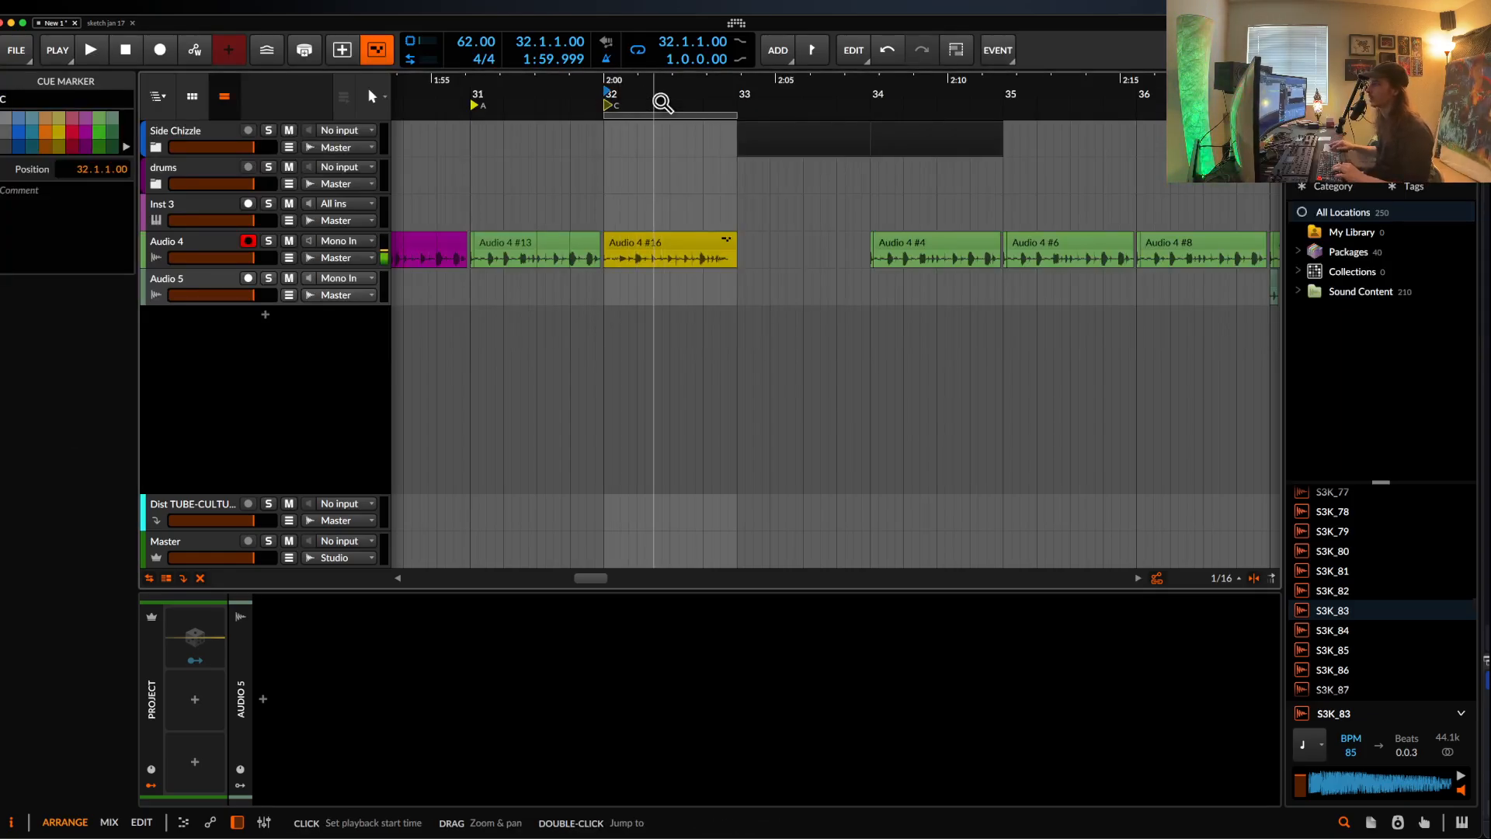
- Extend the loop to four bars starting at 29.1.1.00, and select bar 29 on the Inst 3 track
scroll(662, 102, down, 3)
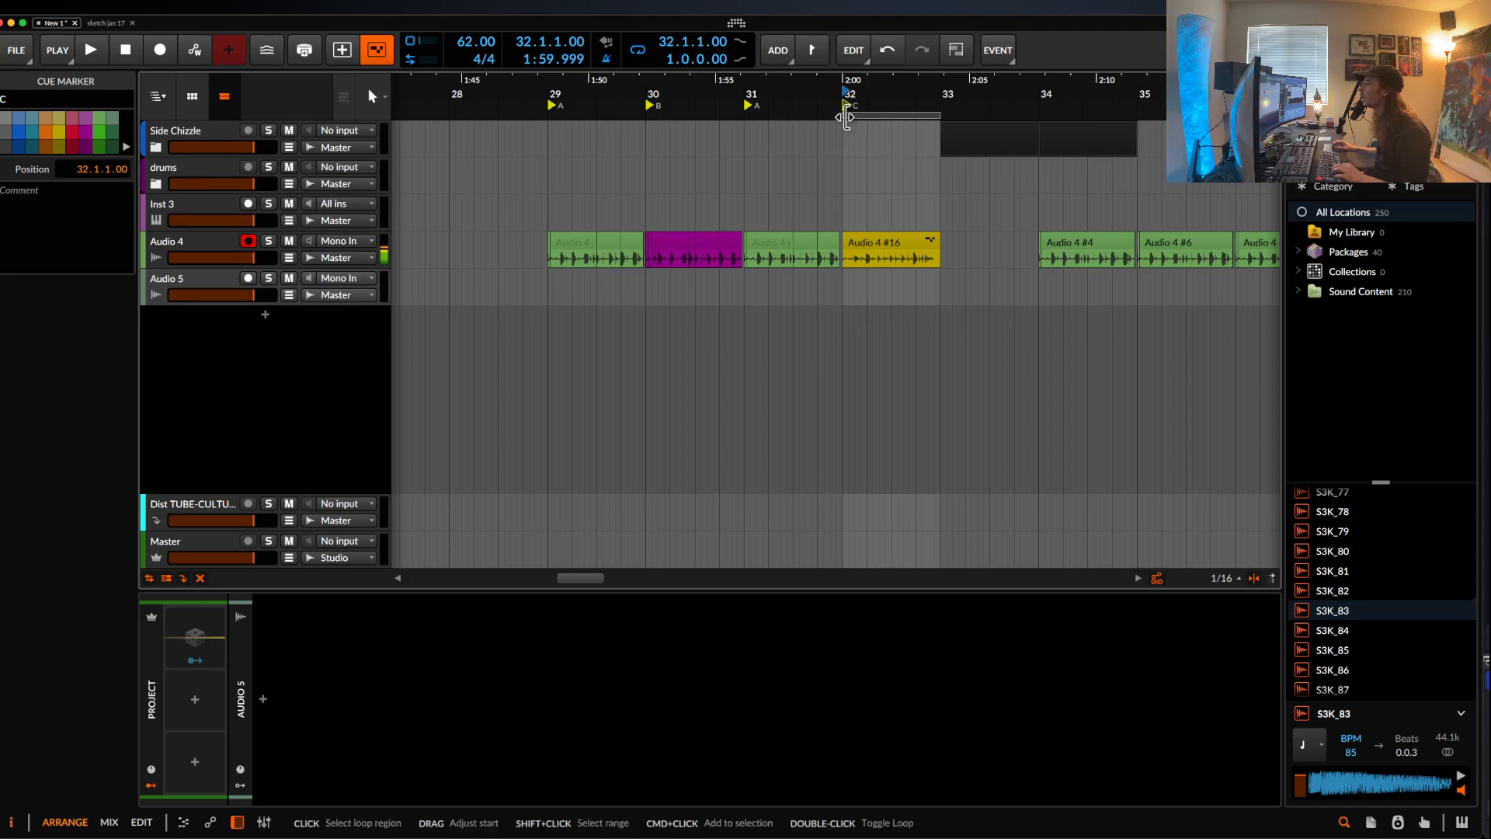
drag(845, 115, 548, 124)
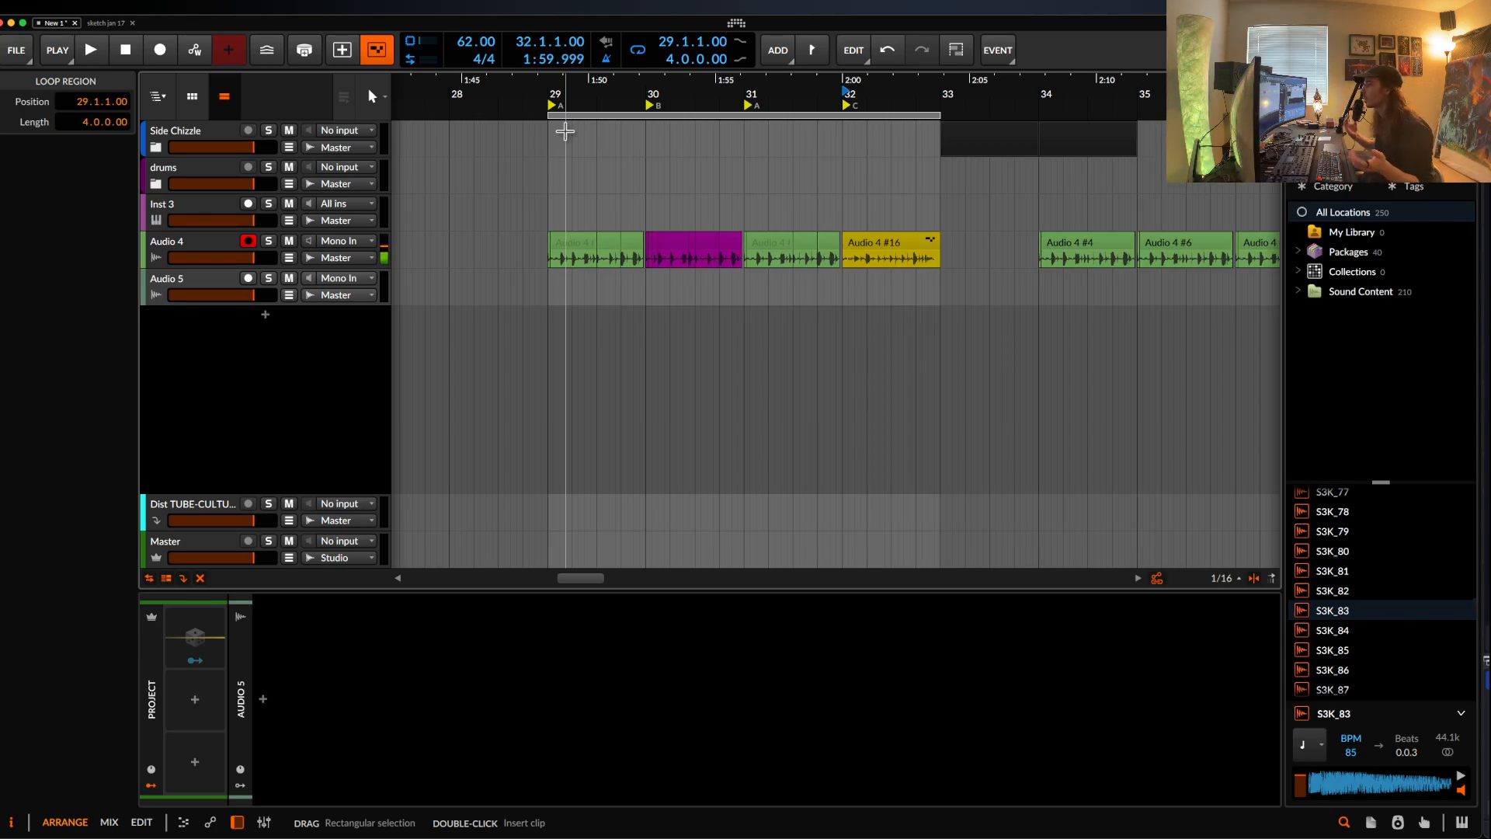
drag(549, 223, 643, 227)
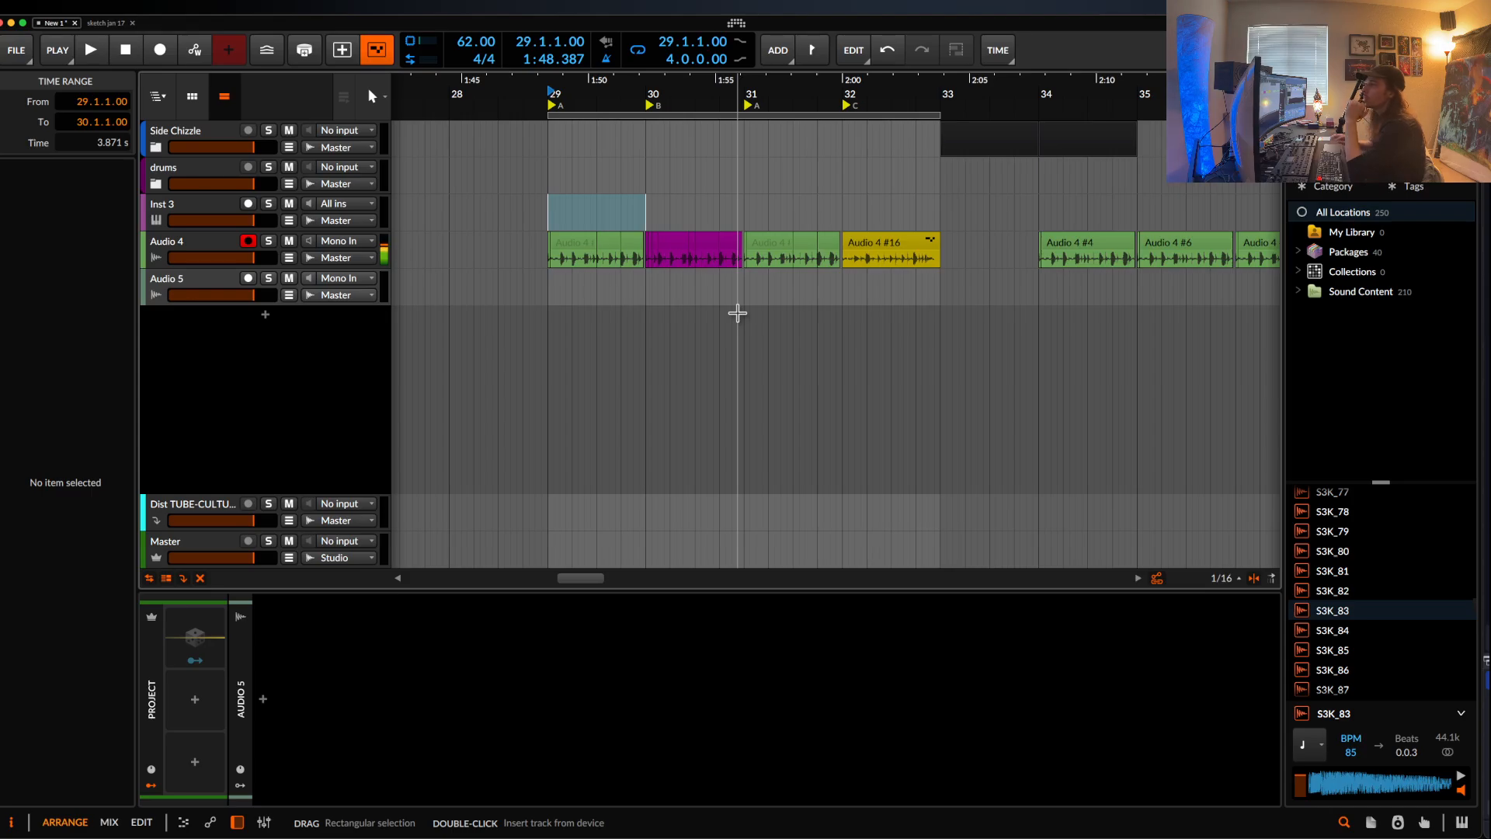
- Inspect the end of the purple take by selecting 30.4.3.00 to 31.1.1.00, and select bar 29 on Audio 4
scroll(737, 313, up, 3)
scroll(737, 313, up, 2)
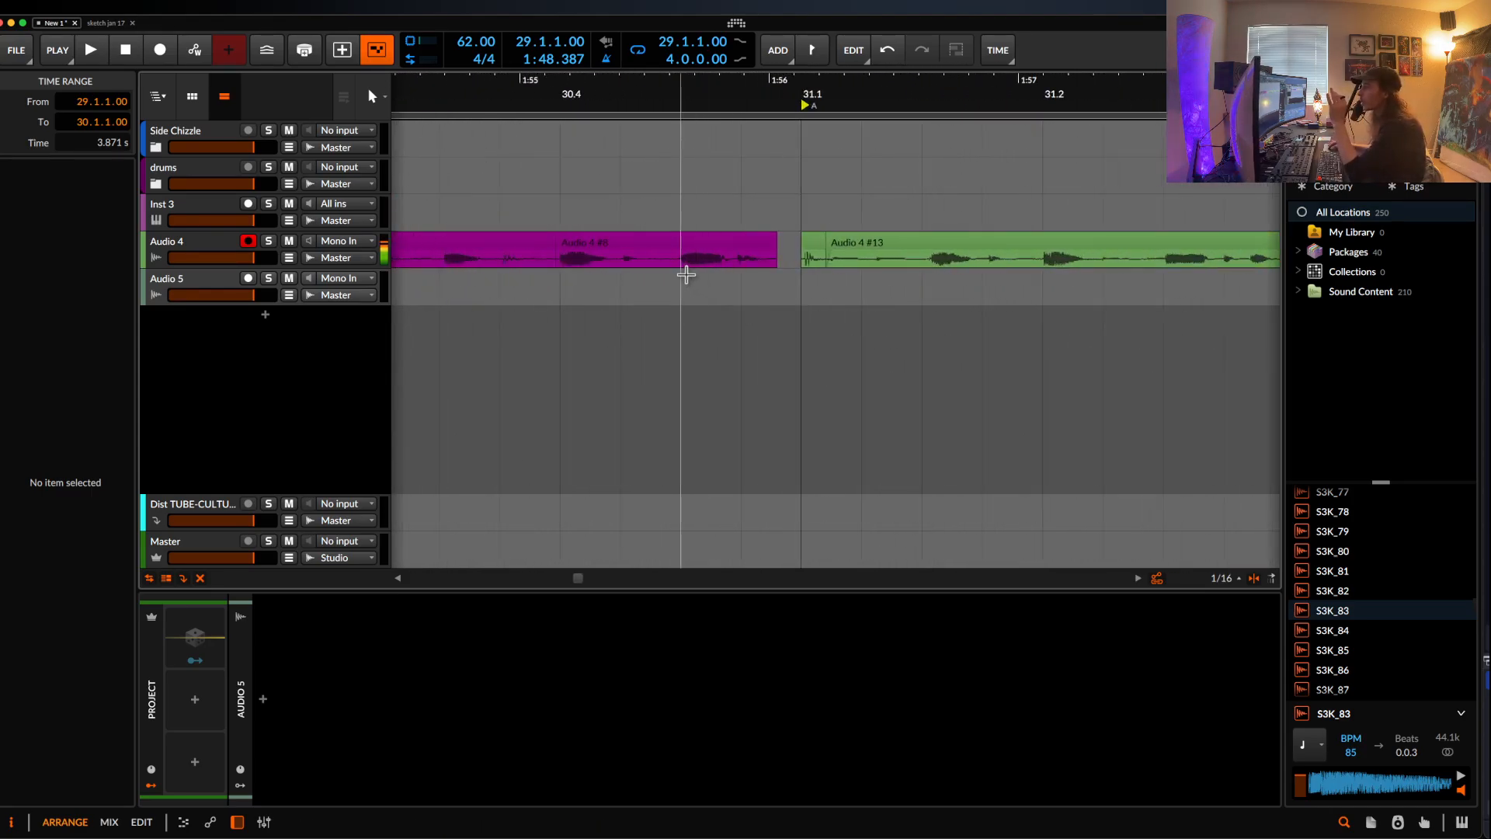
drag(686, 267, 797, 264)
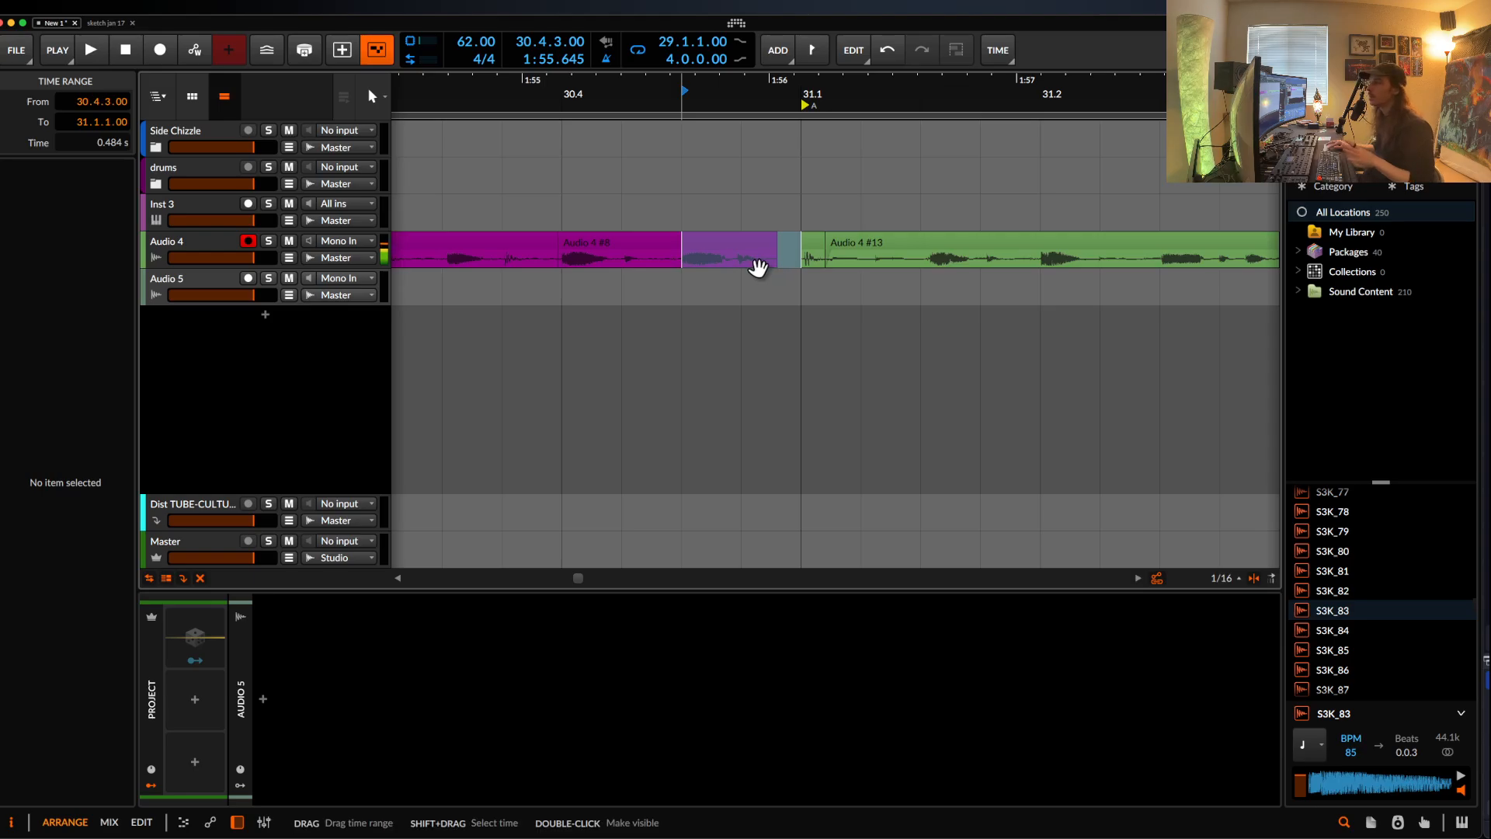
scroll(759, 266, down, 3)
scroll(757, 267, down, 4)
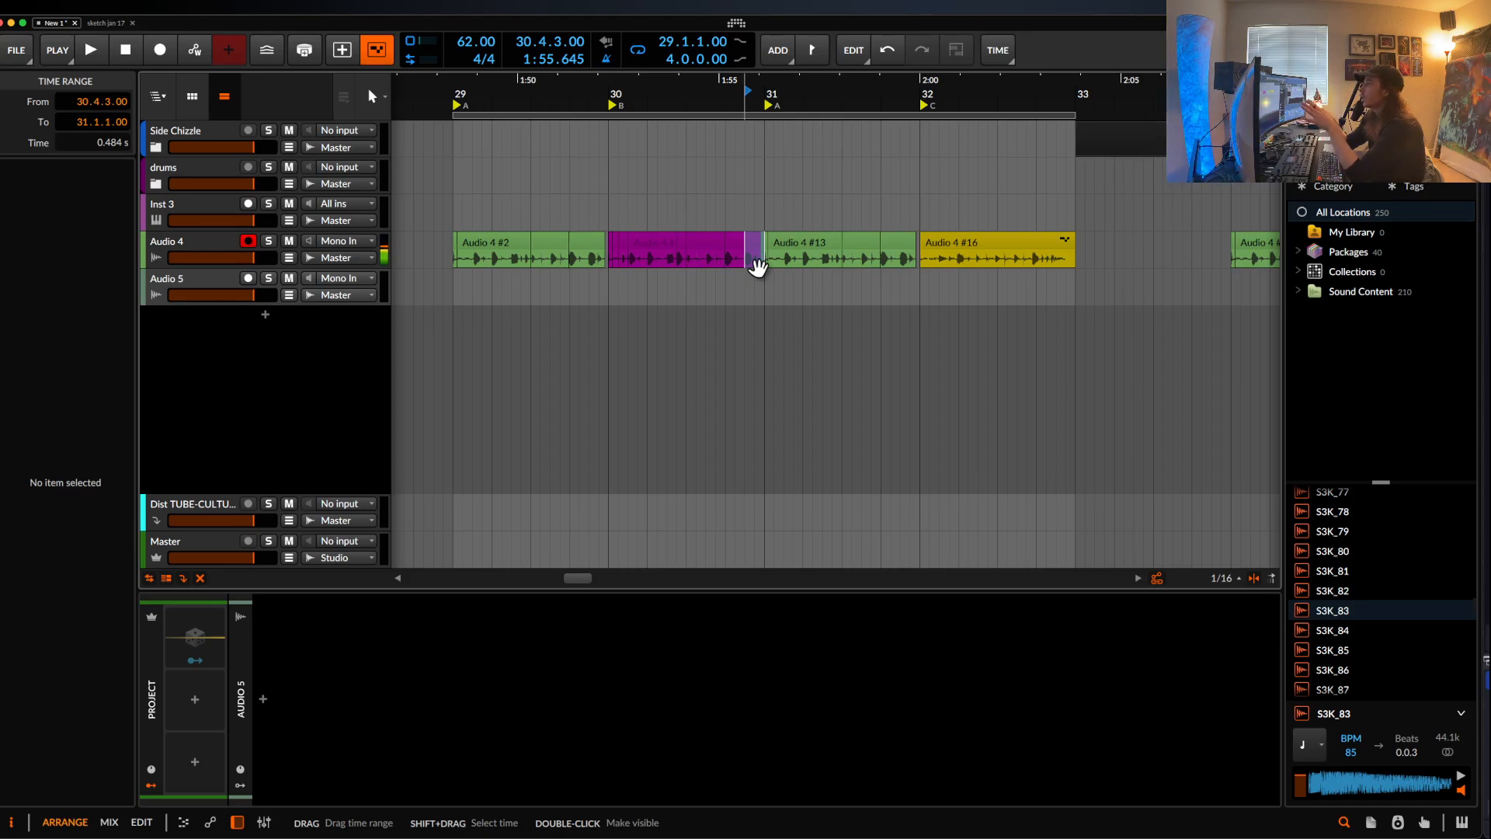
drag(456, 260, 603, 260)
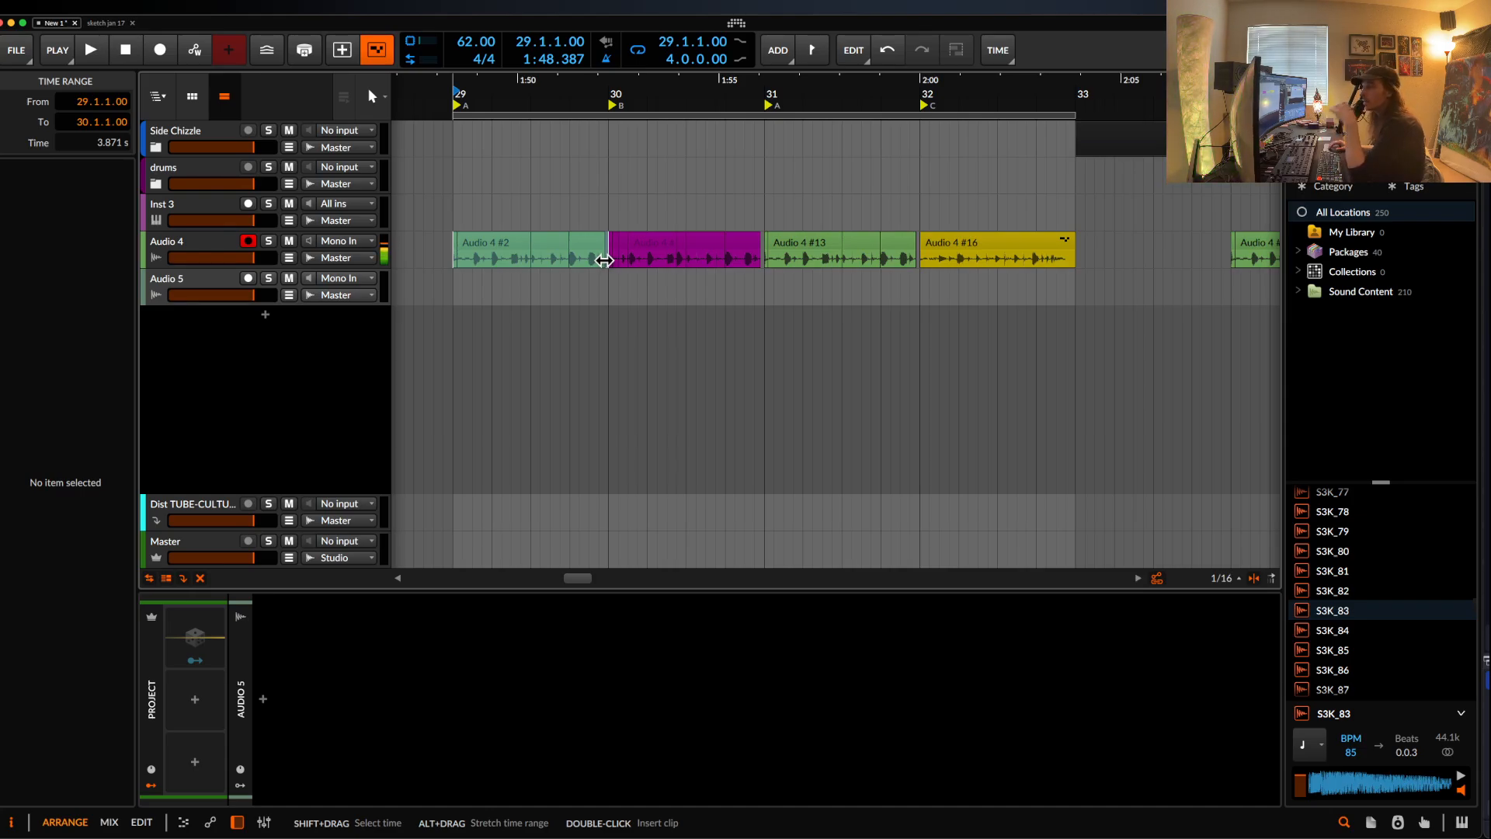
- Switch to the sketch jan 17 project and activate its audio engine
click(438, 255)
drag(455, 257, 608, 271)
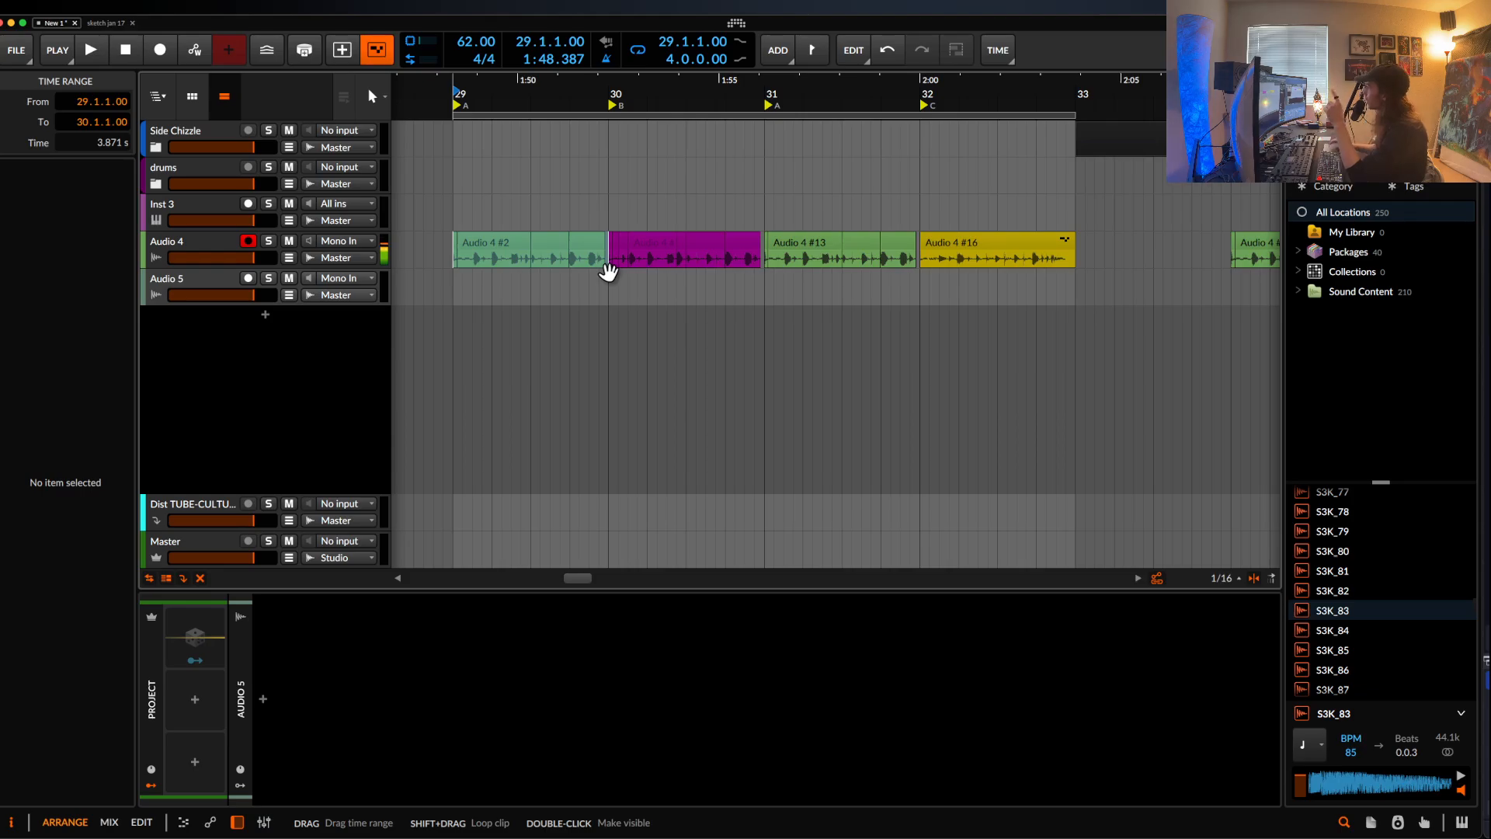
click(106, 23)
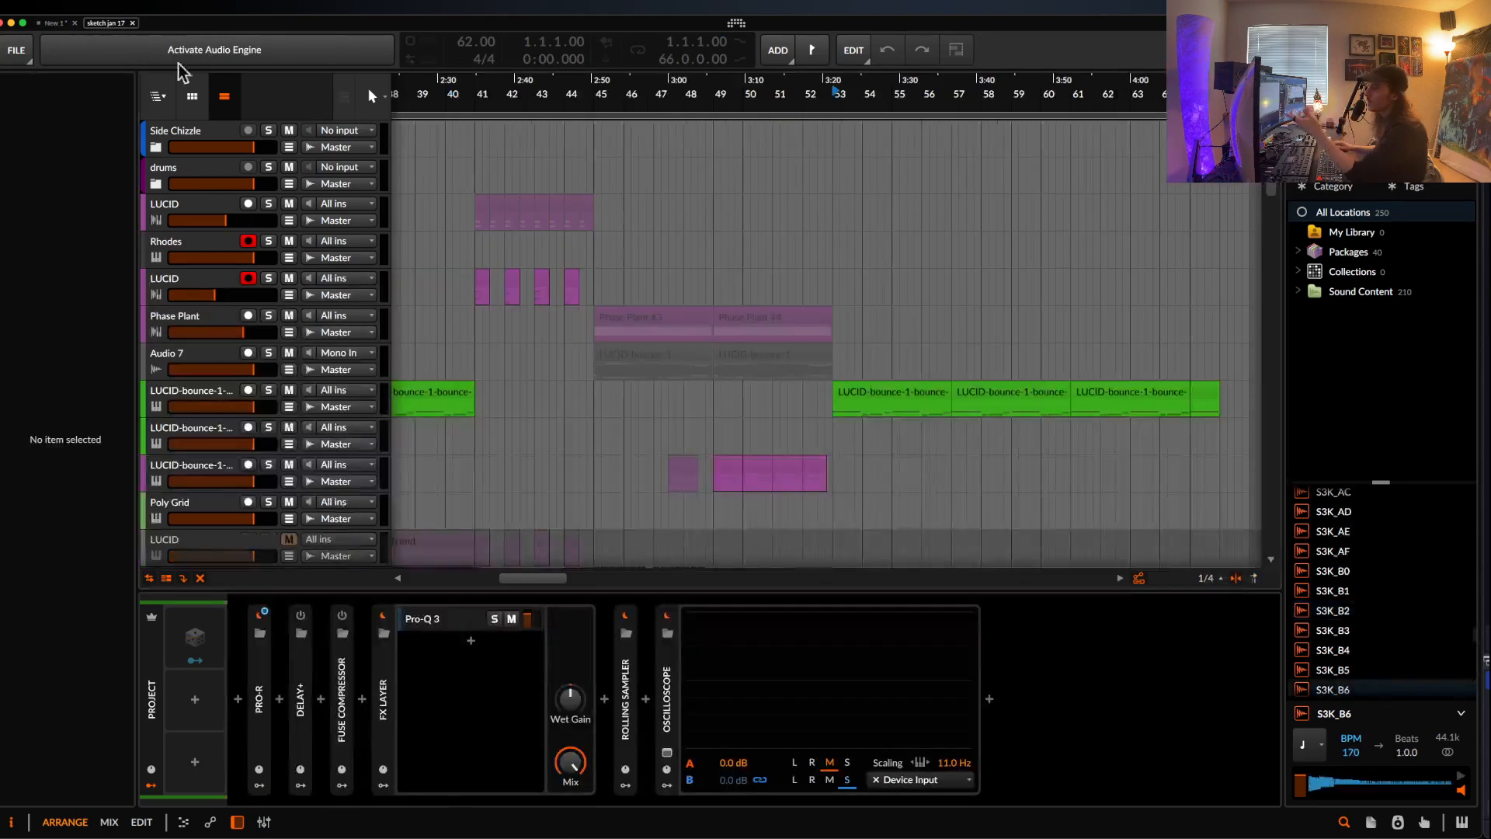
scroll(581, 273, left, 5)
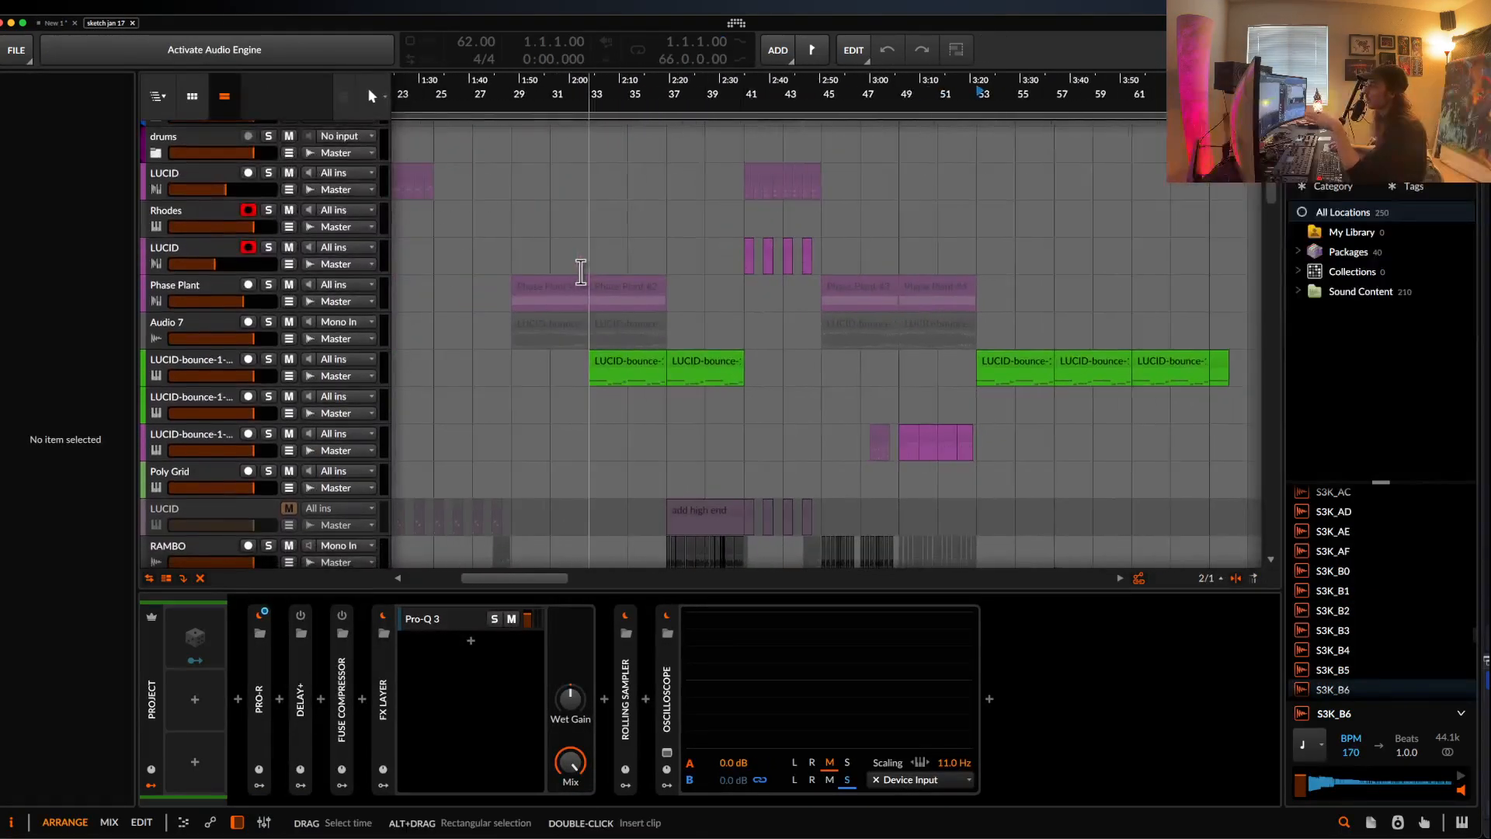
scroll(581, 272, down, 3)
scroll(581, 272, left, 3)
scroll(581, 274, up, 2)
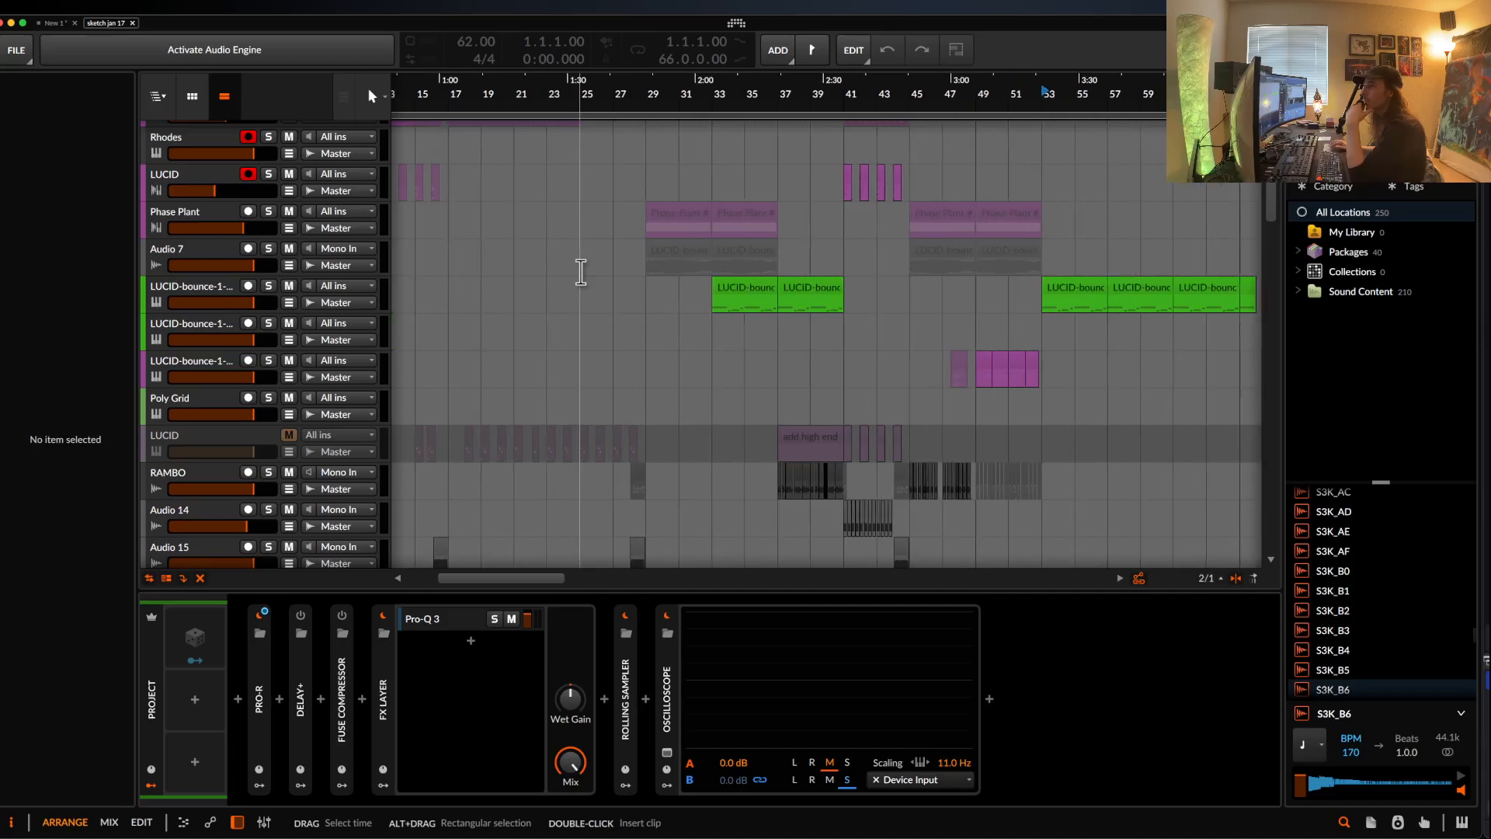
click(222, 54)
scroll(554, 153, left, 2)
scroll(554, 153, down, 1)
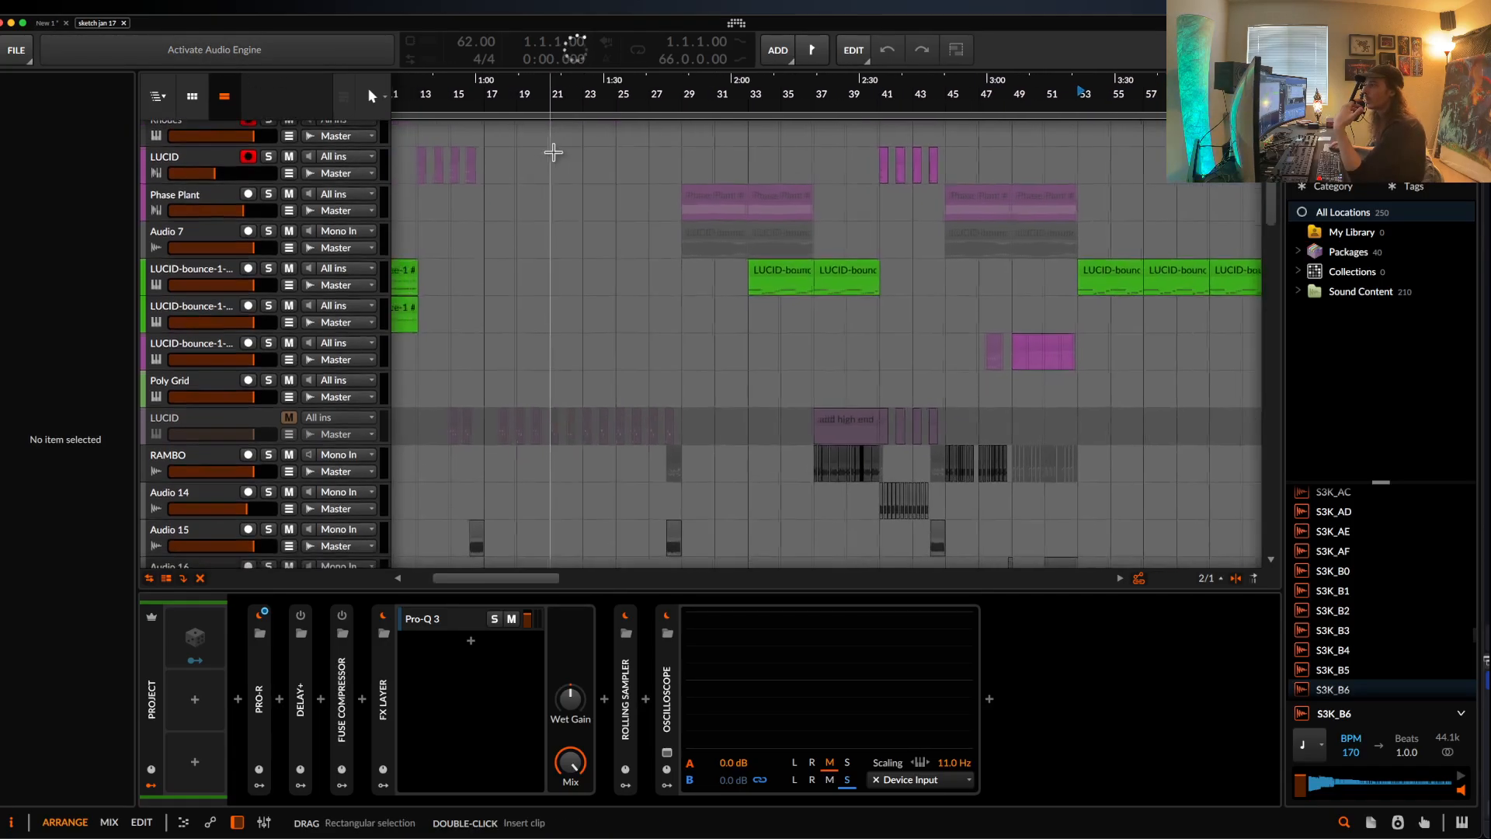
- Examine the sketch arrangement from the LUCID tracks down to the sliced, color-coded clips on Audio 28 through Audio 33
scroll(554, 153, down, 4)
scroll(554, 153, left, 3)
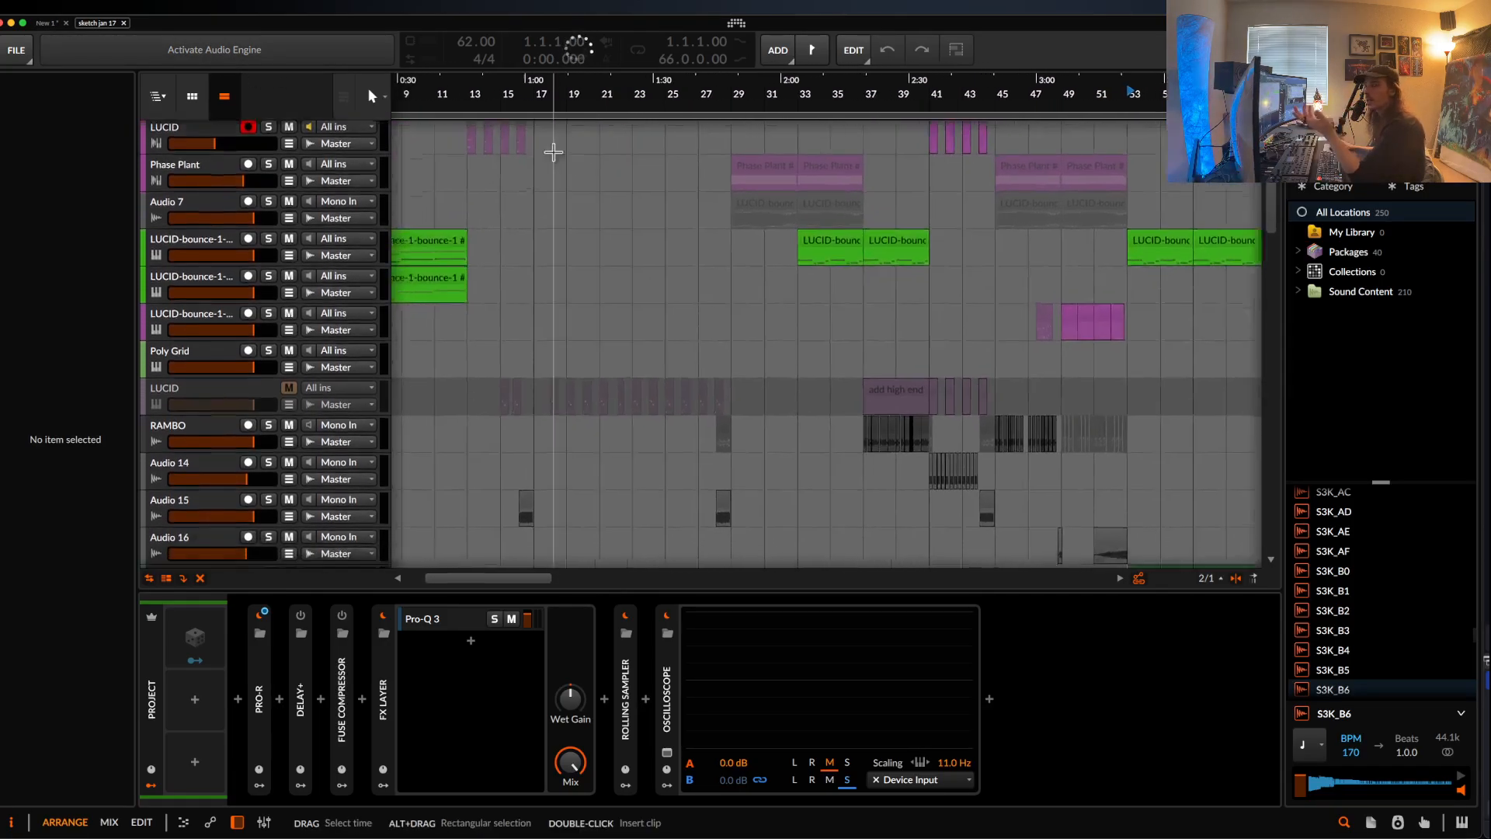
scroll(554, 153, down, 2)
scroll(553, 153, down, 4)
scroll(553, 153, up, 2)
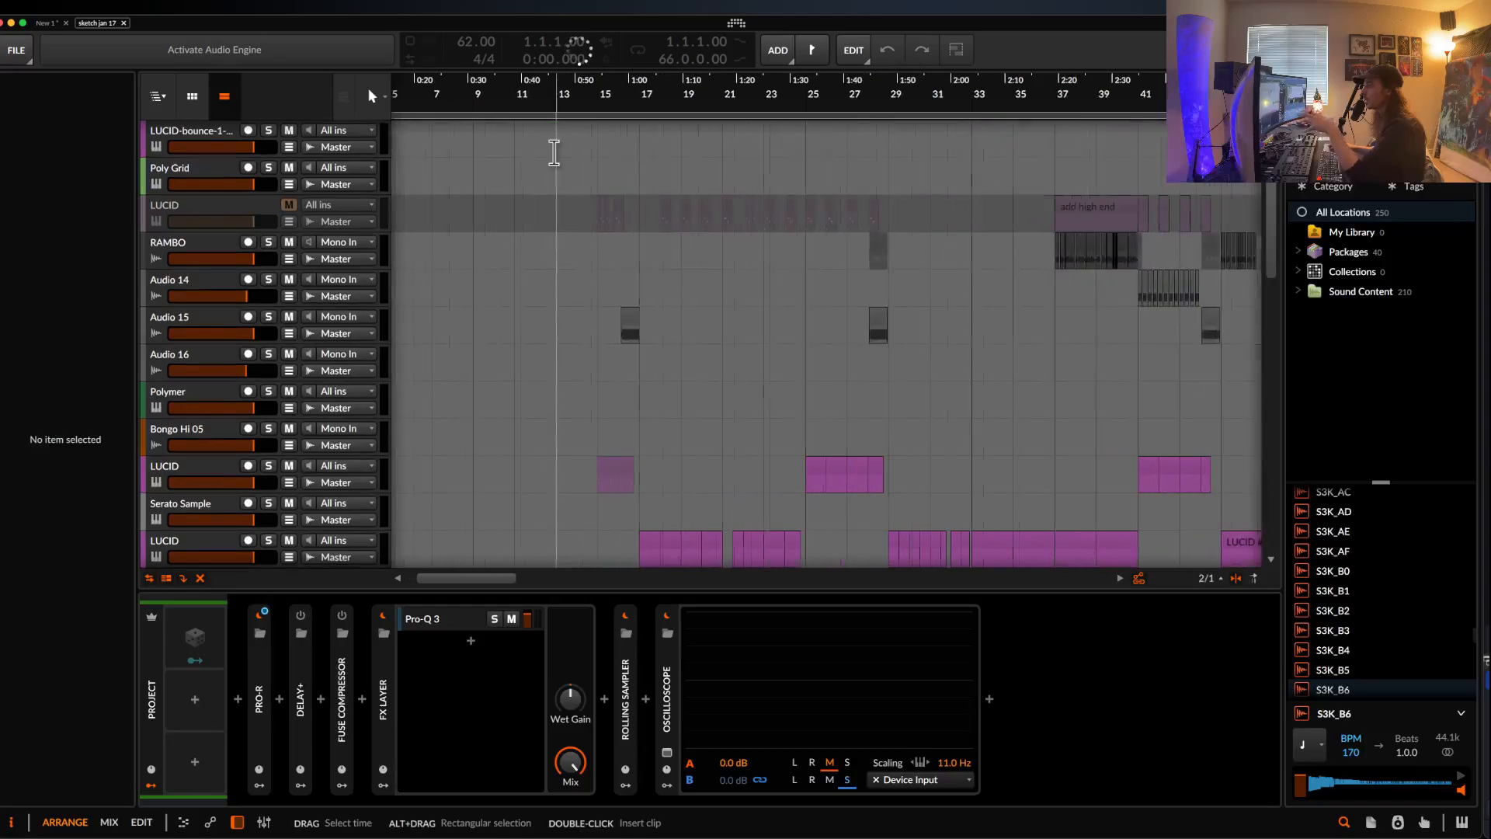
scroll(609, 221, down, 8)
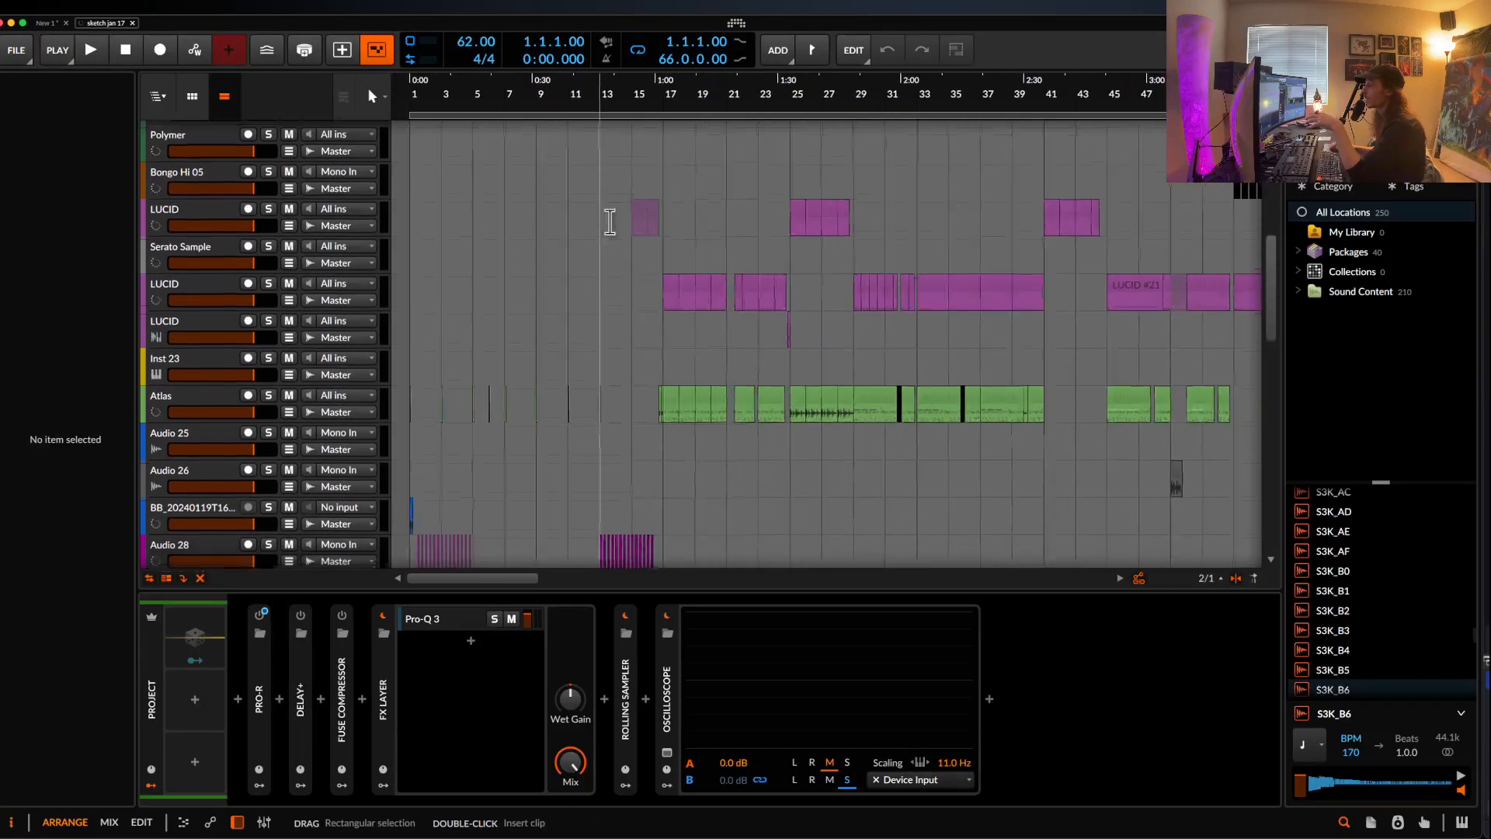
scroll(699, 236, left, 6)
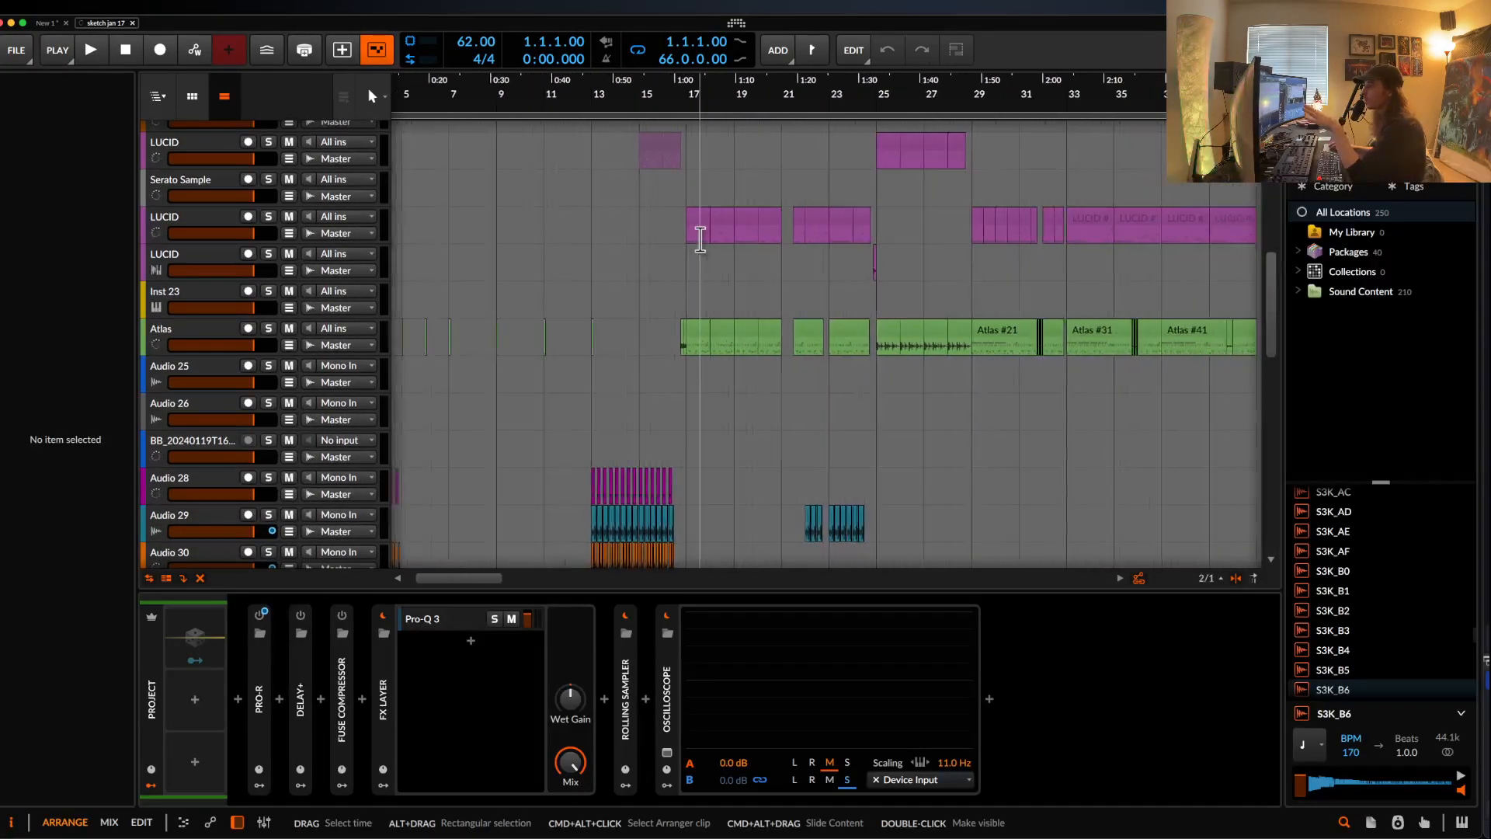
scroll(700, 239, down, 3)
scroll(700, 240, up, 2)
scroll(699, 239, down, 1)
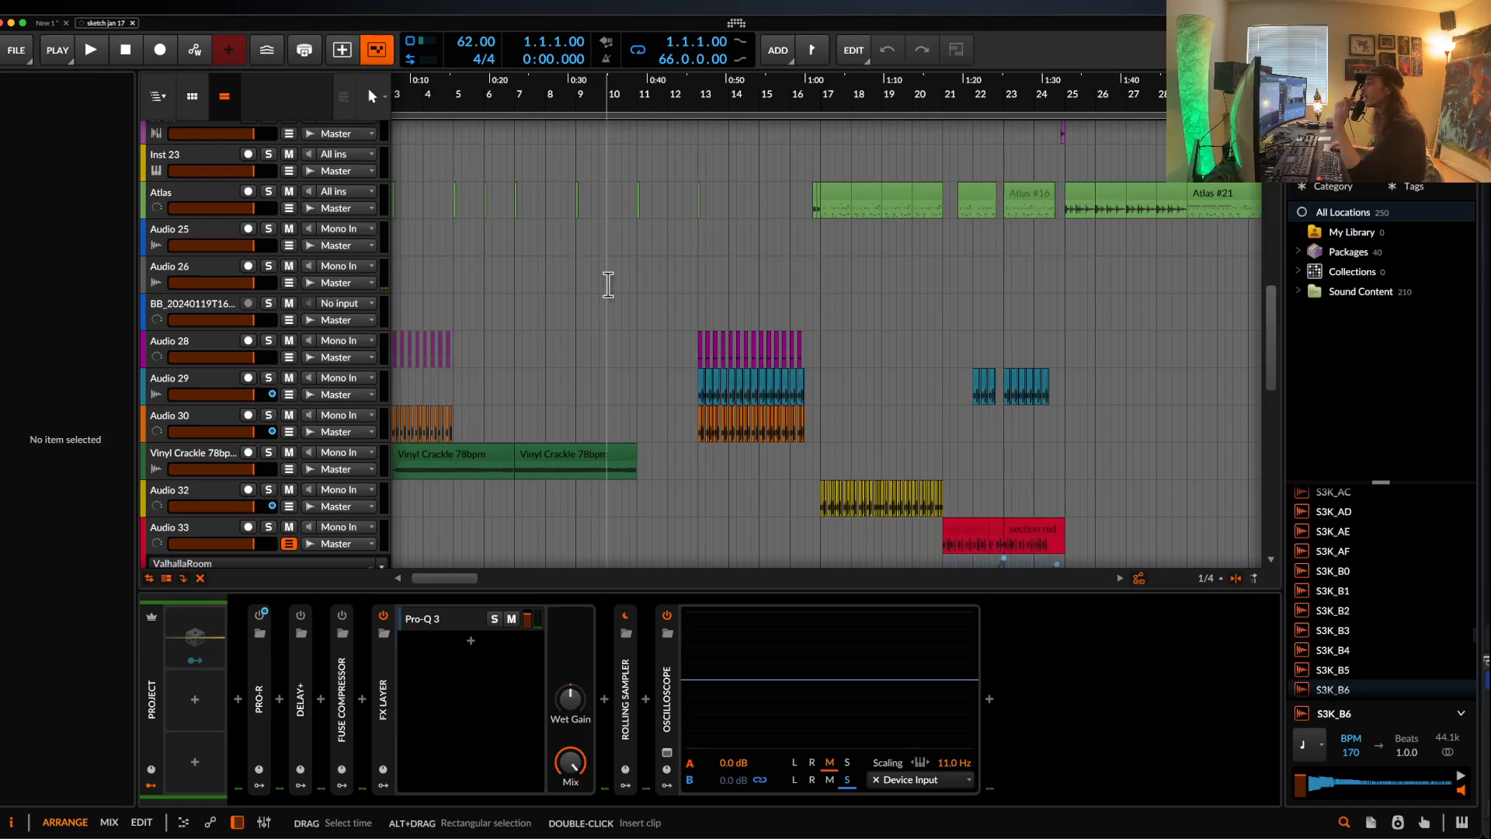
scroll(605, 284, left, 3)
scroll(605, 284, down, 1)
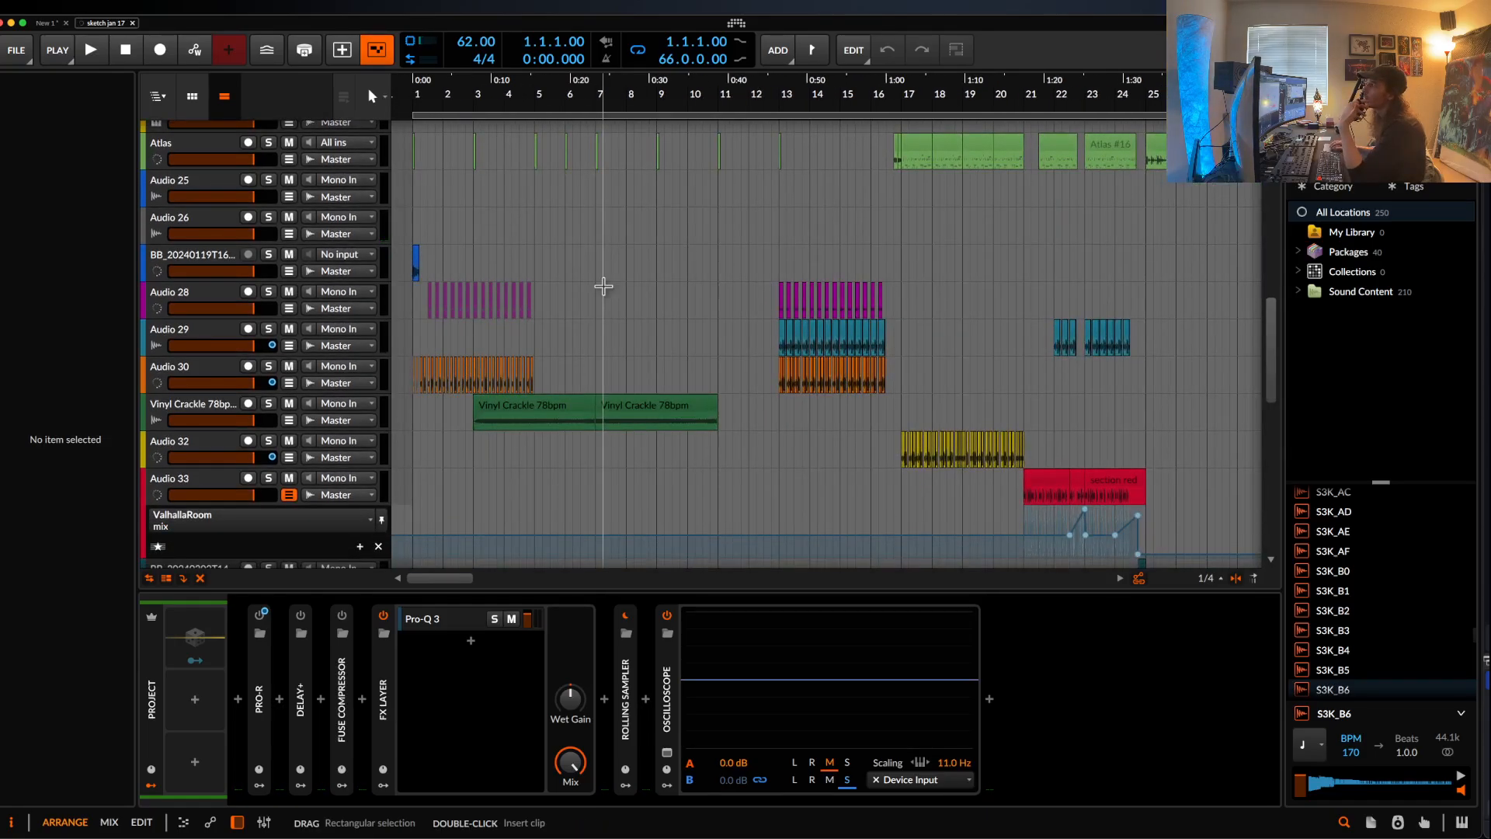
scroll(604, 287, down, 3)
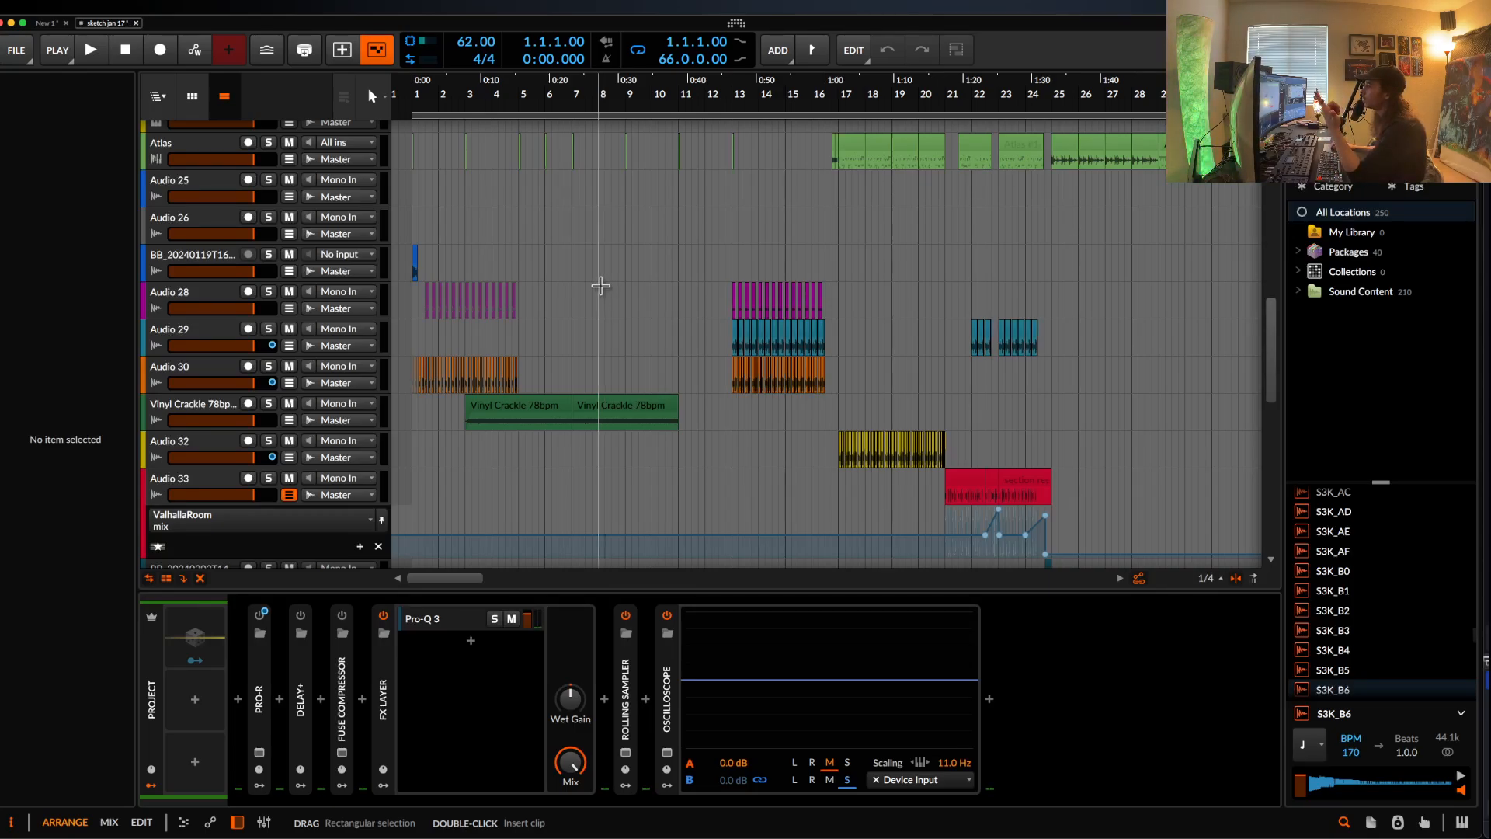
scroll(600, 286, up, 5)
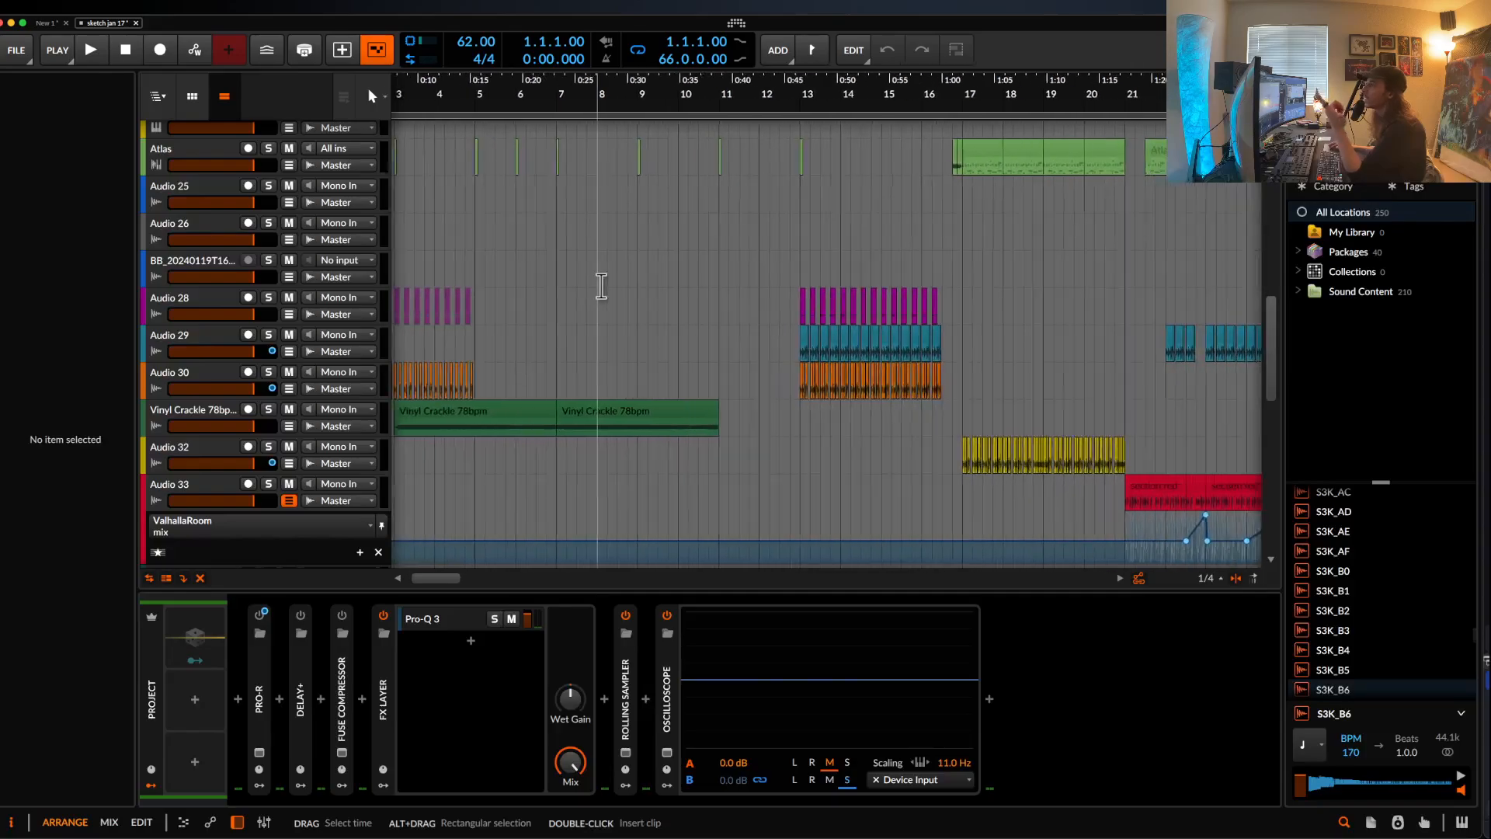
scroll(601, 286, down, 2)
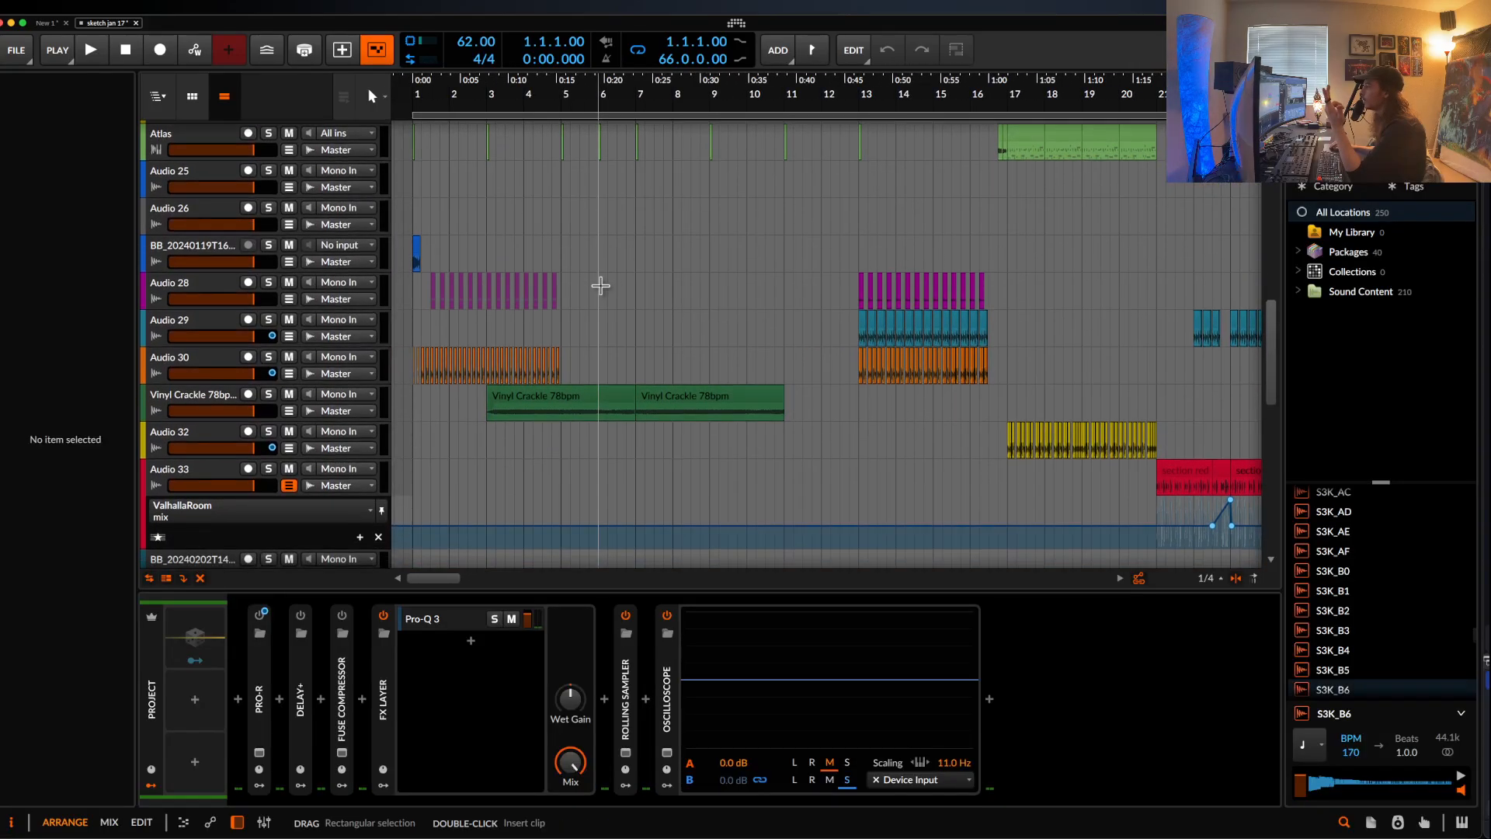
scroll(602, 285, down, 1)
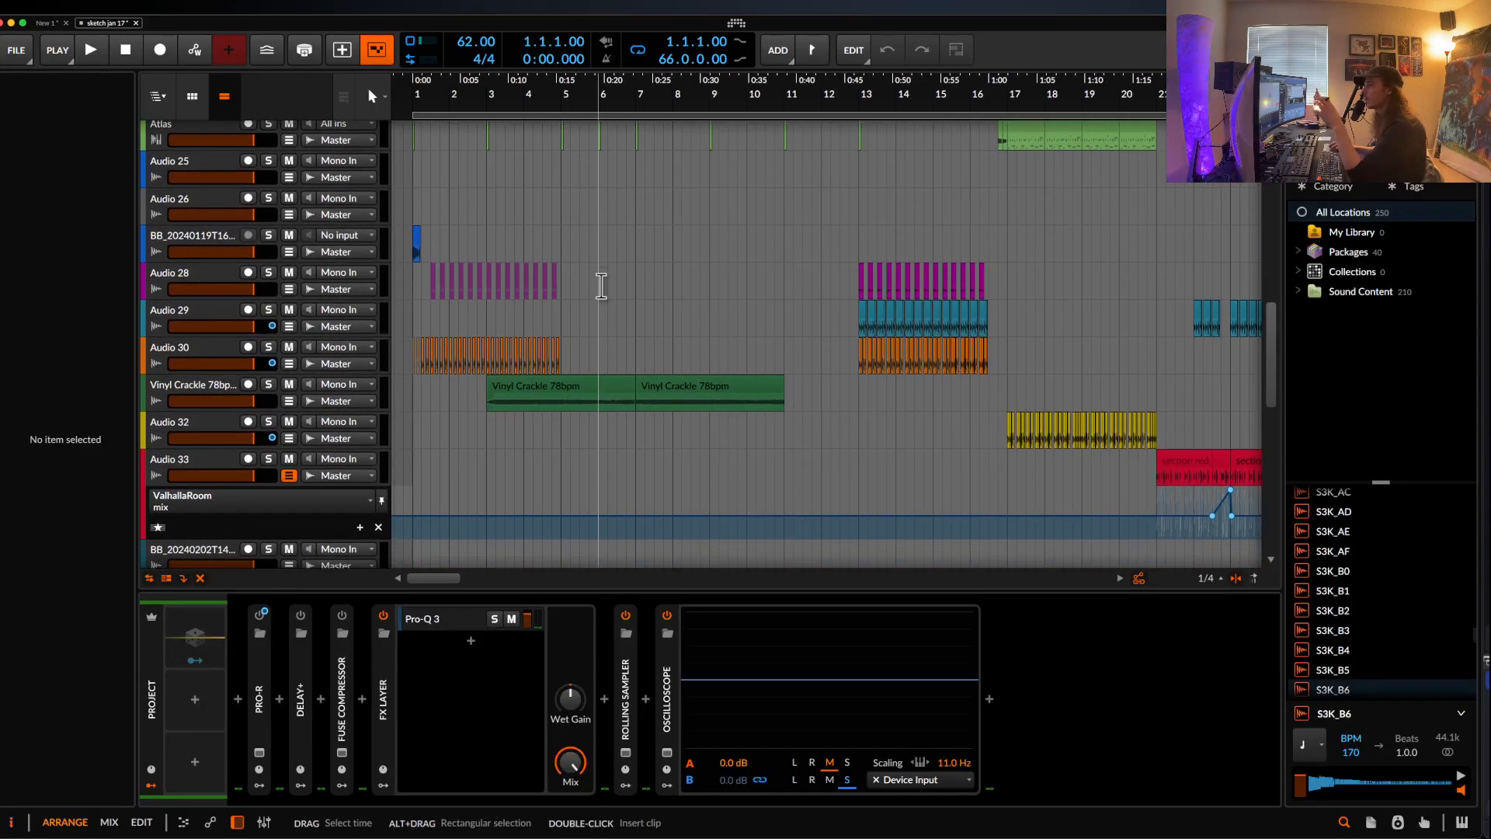
scroll(601, 285, down, 1)
- Play the arrangement from 5.1.1.00, where the green LUCID-bounce clips begin
scroll(603, 285, up, 8)
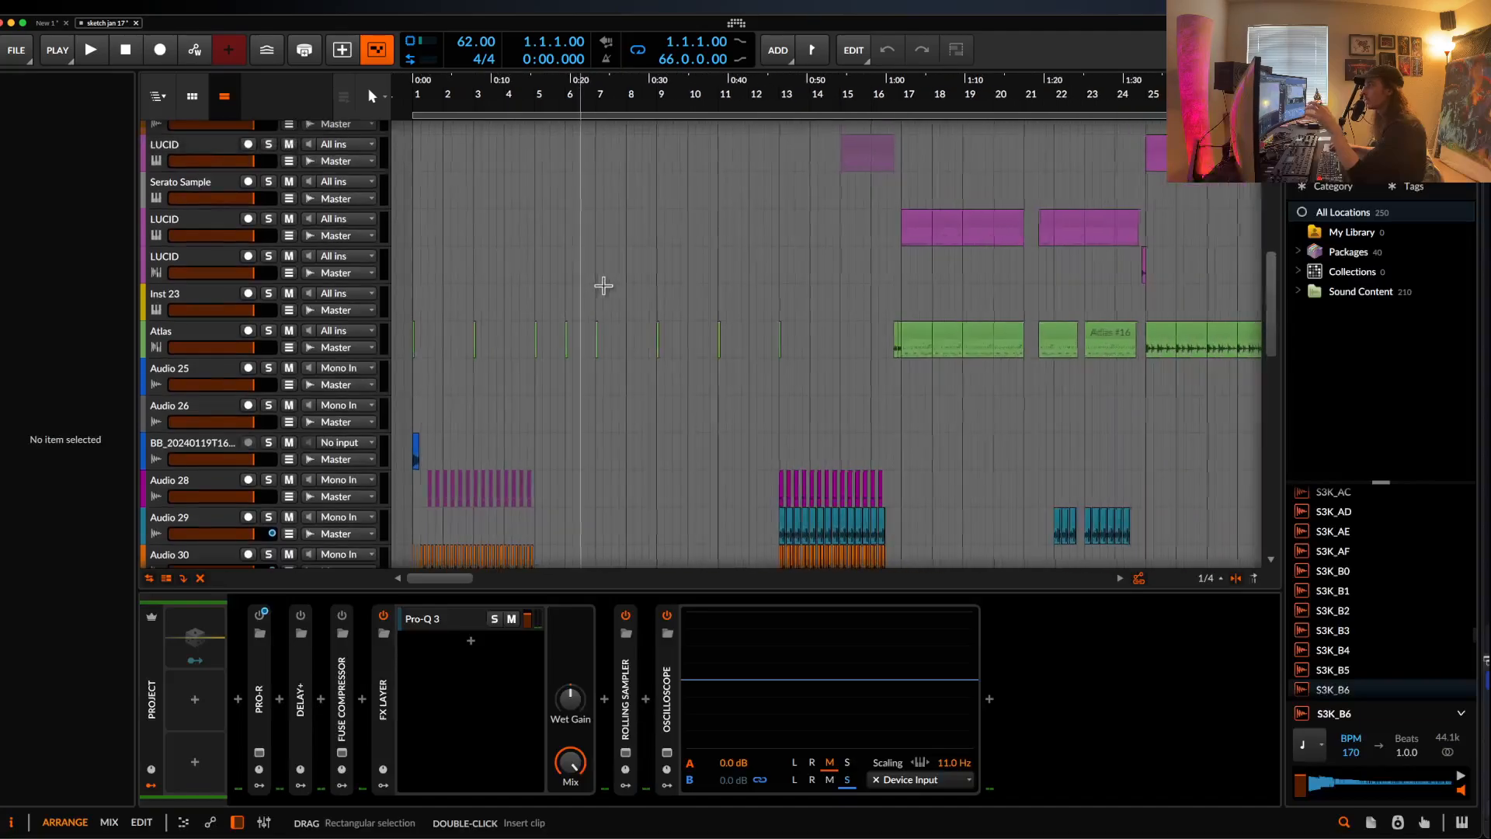
scroll(603, 286, up, 2)
scroll(603, 286, up, 6)
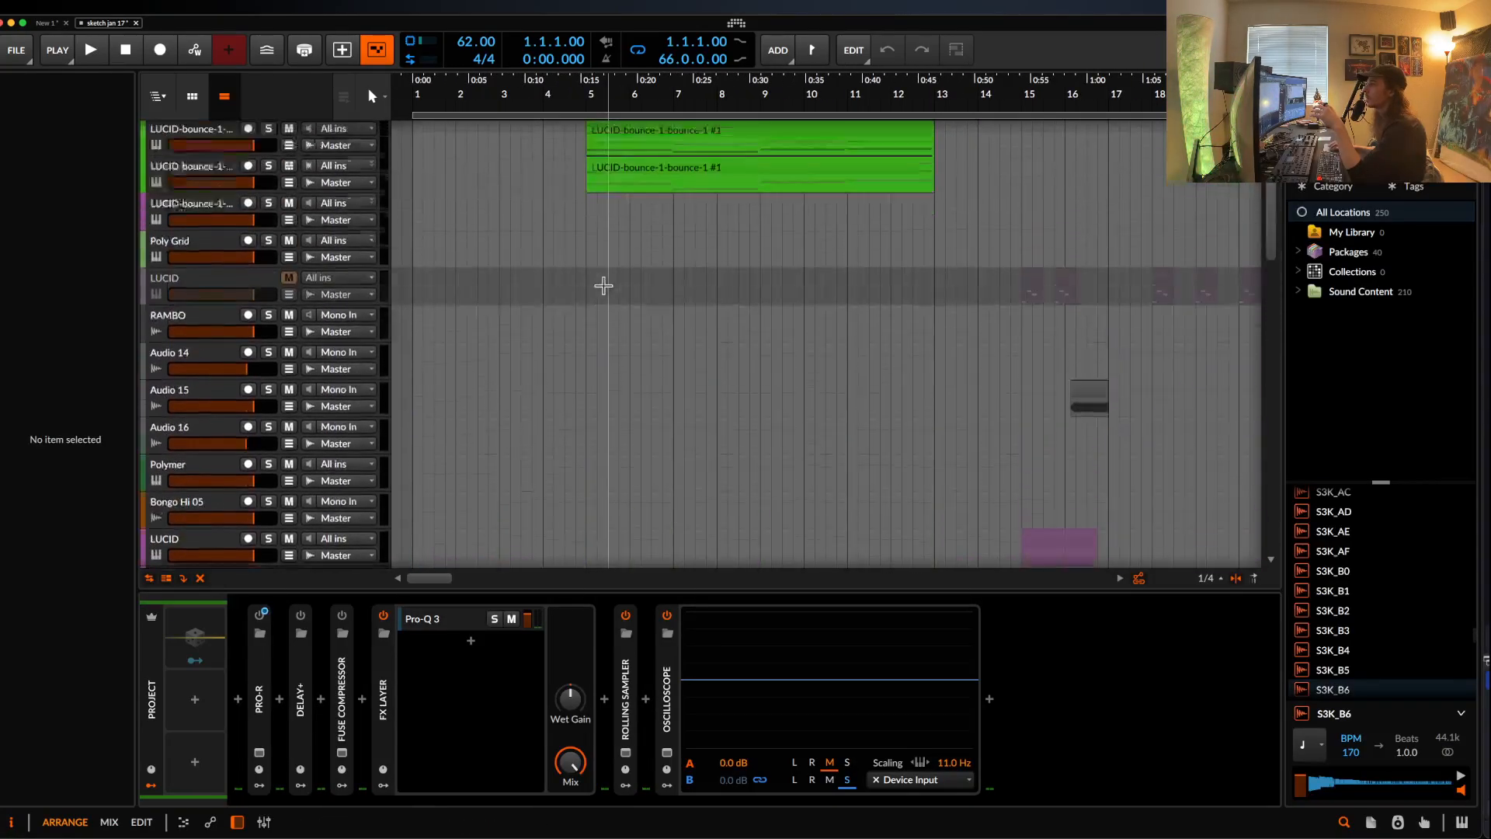
scroll(603, 286, up, 5)
click(586, 265)
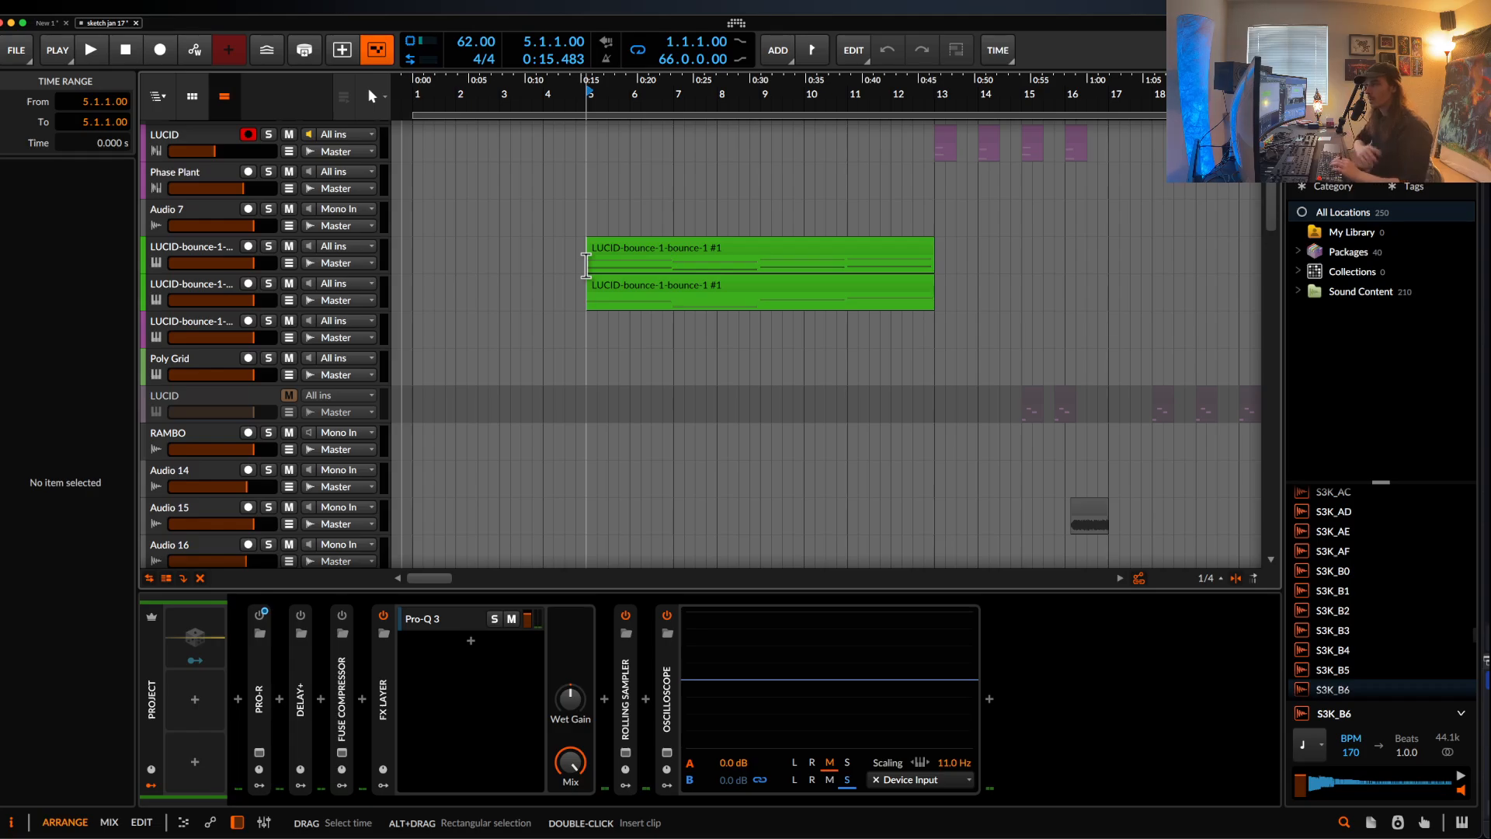
key(space)
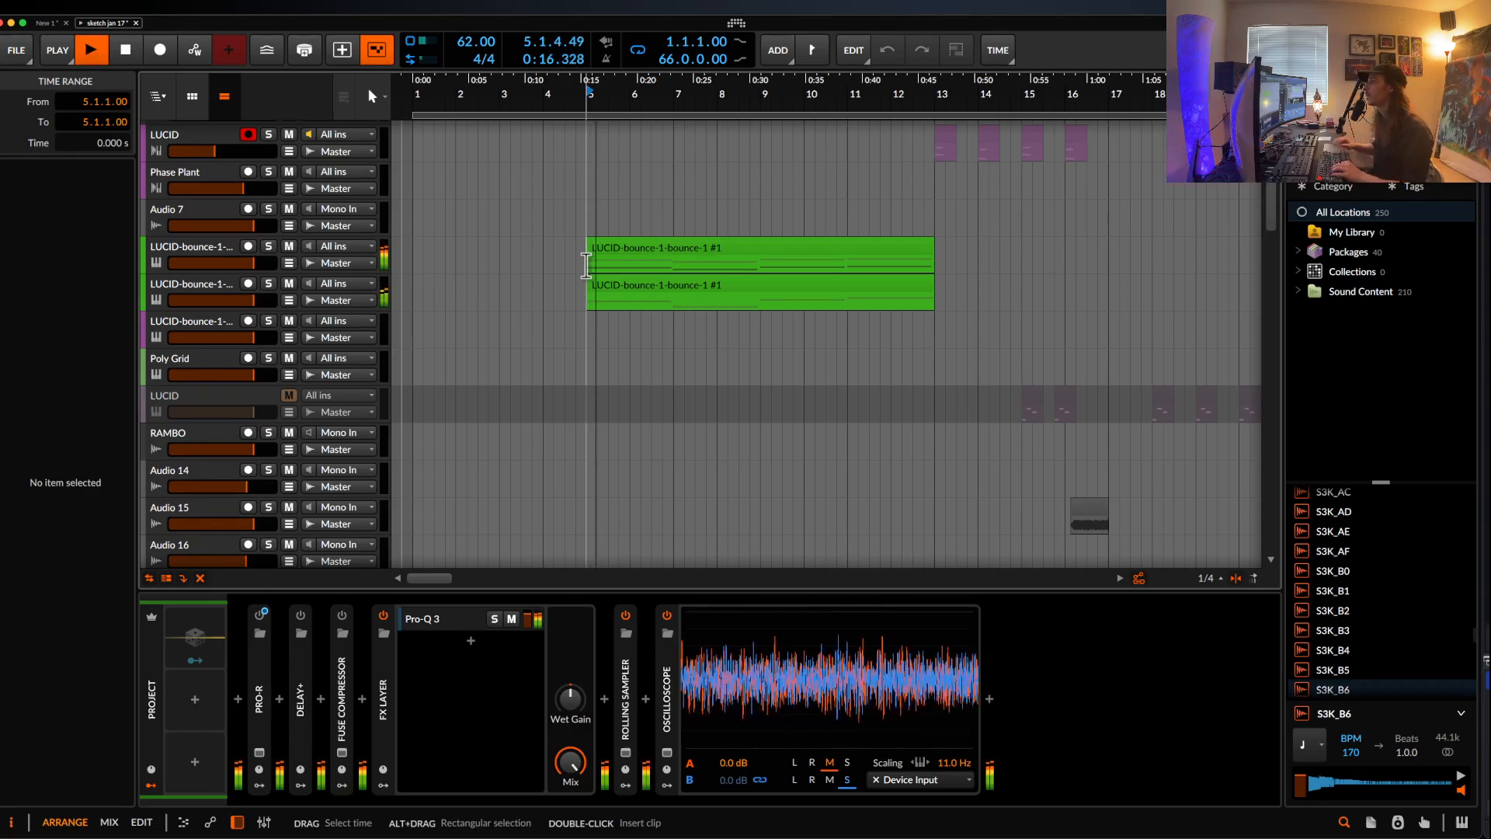
scroll(585, 266, down, 1)
scroll(586, 265, down, 1)
scroll(586, 265, up, 2)
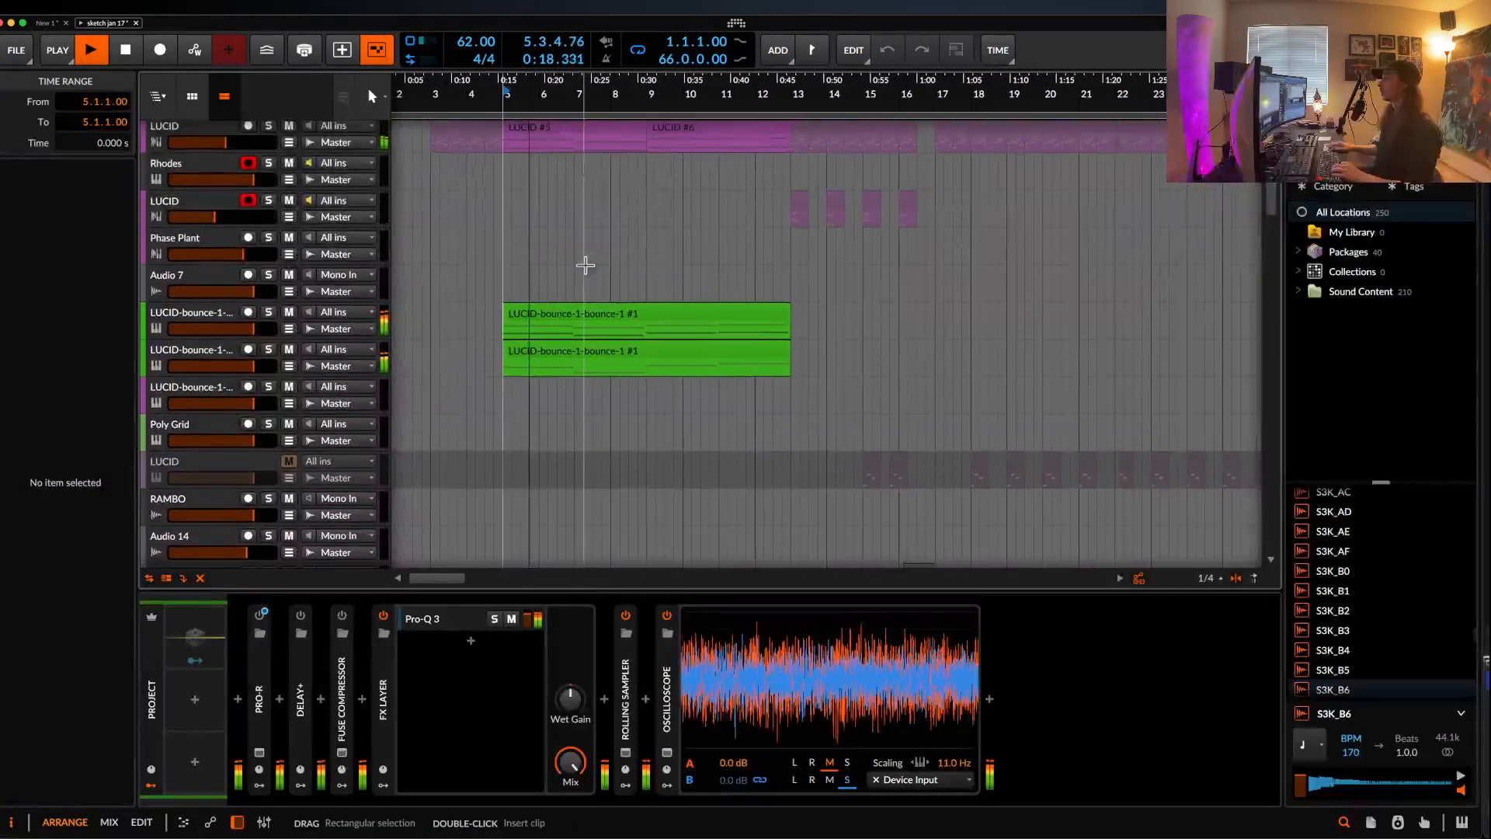
scroll(586, 266, down, 10)
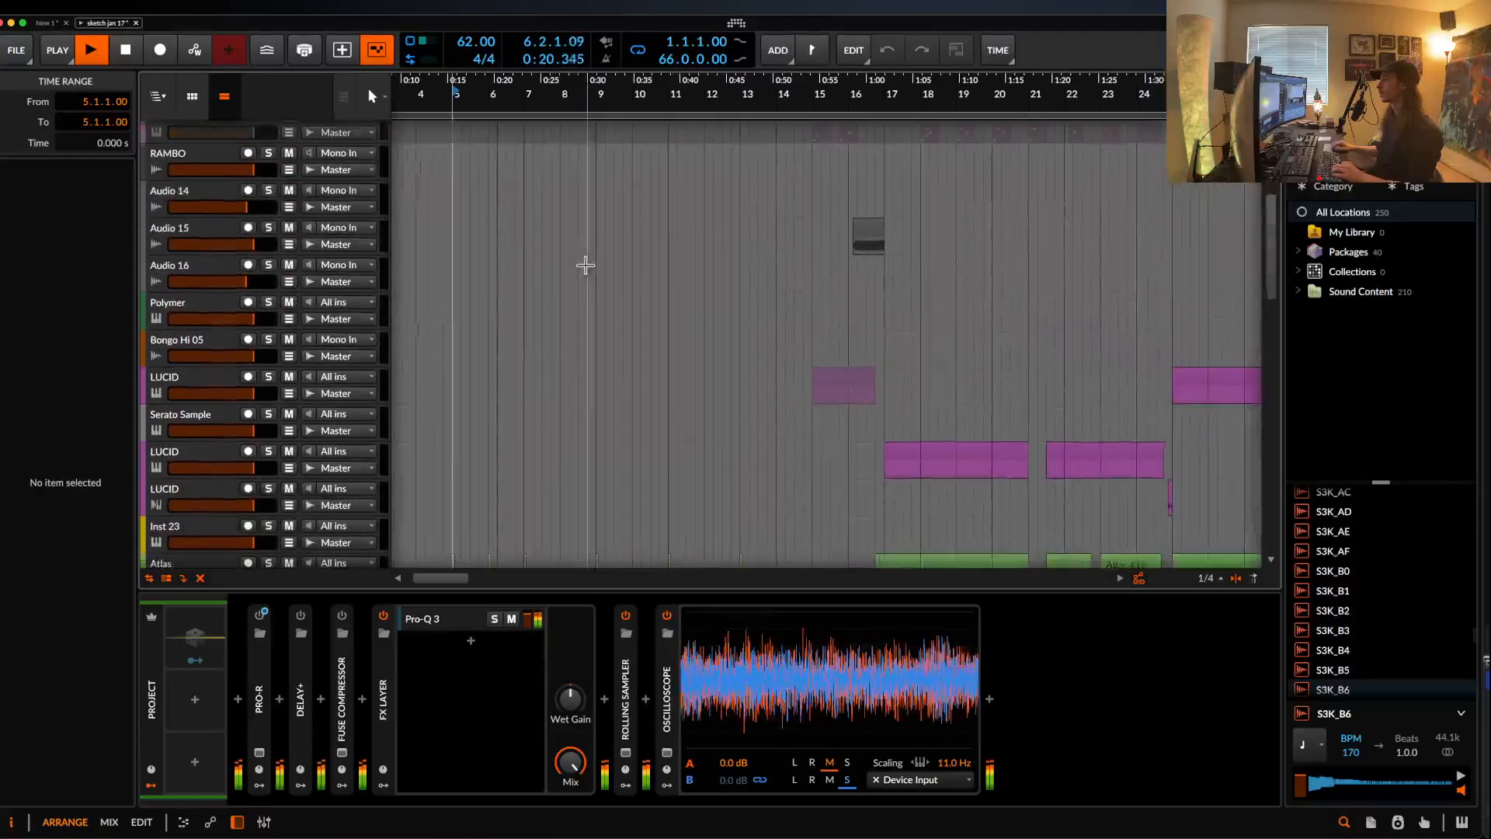
- Set the playback start to 17.1.1.00 and restart playback from there
click(749, 242)
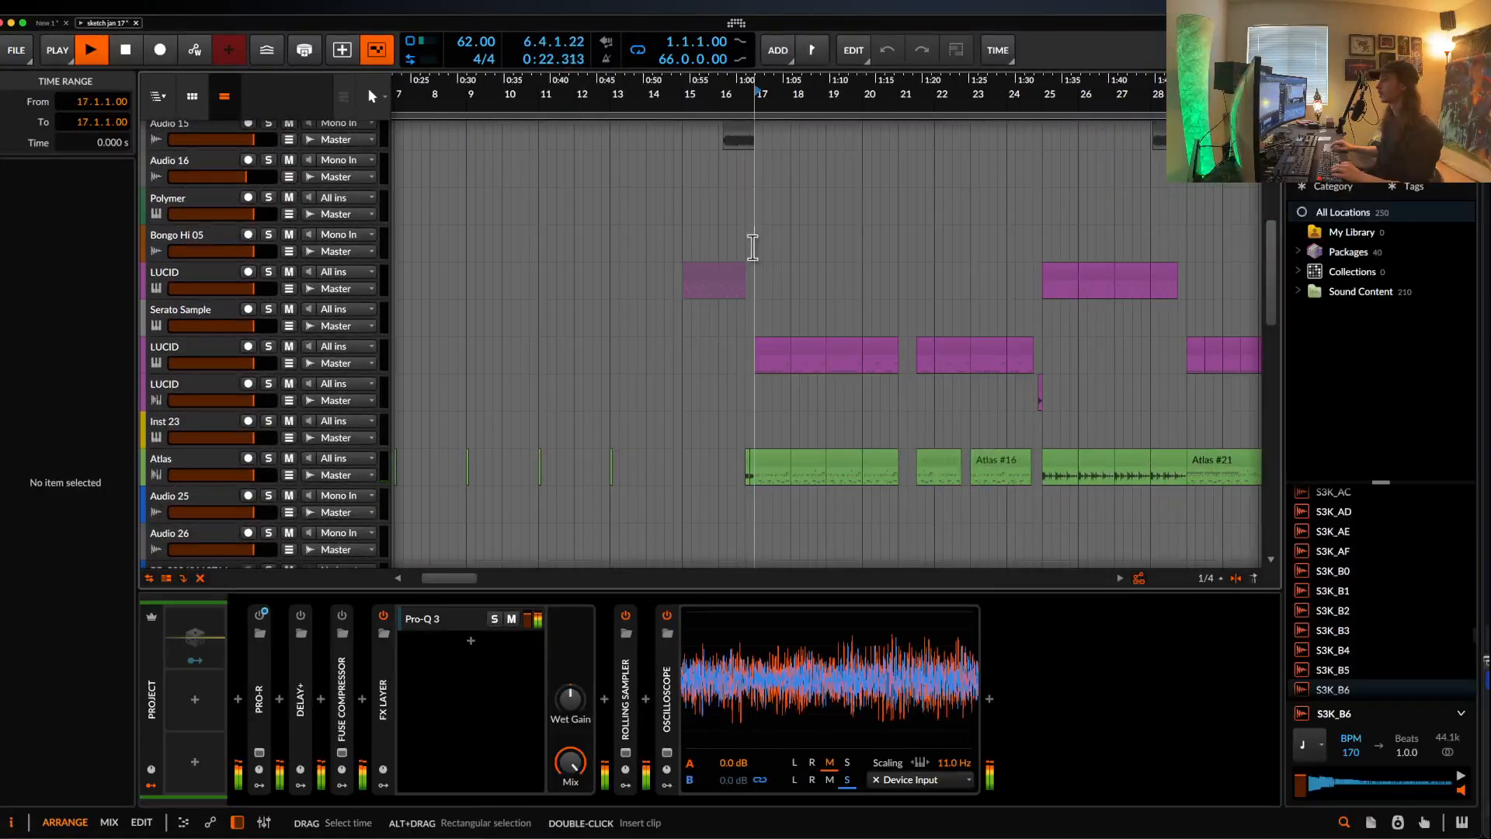
scroll(755, 249, up, 3)
scroll(752, 246, up, 3)
scroll(572, 246, up, 1)
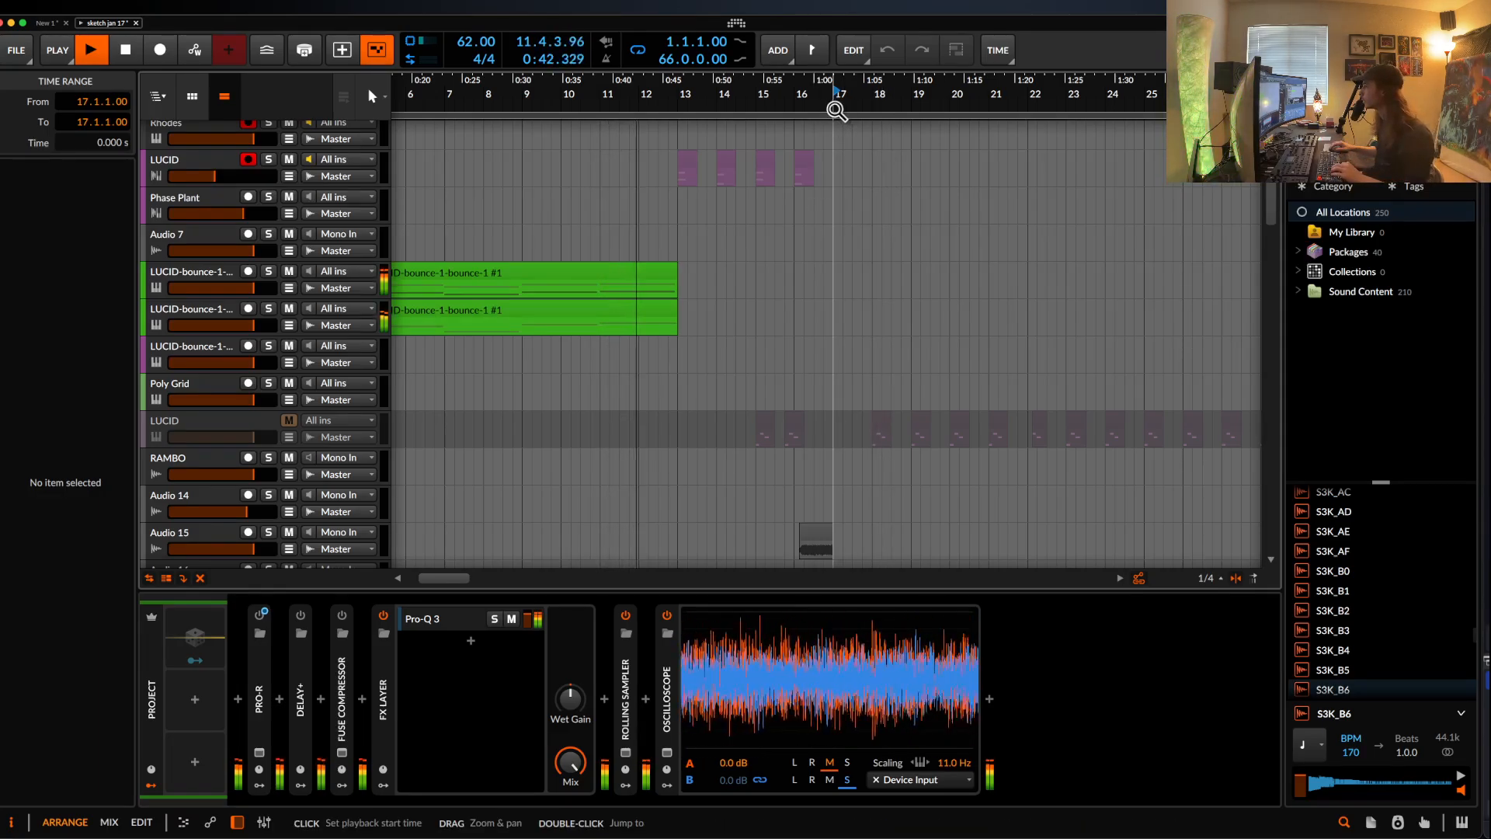
key(space)
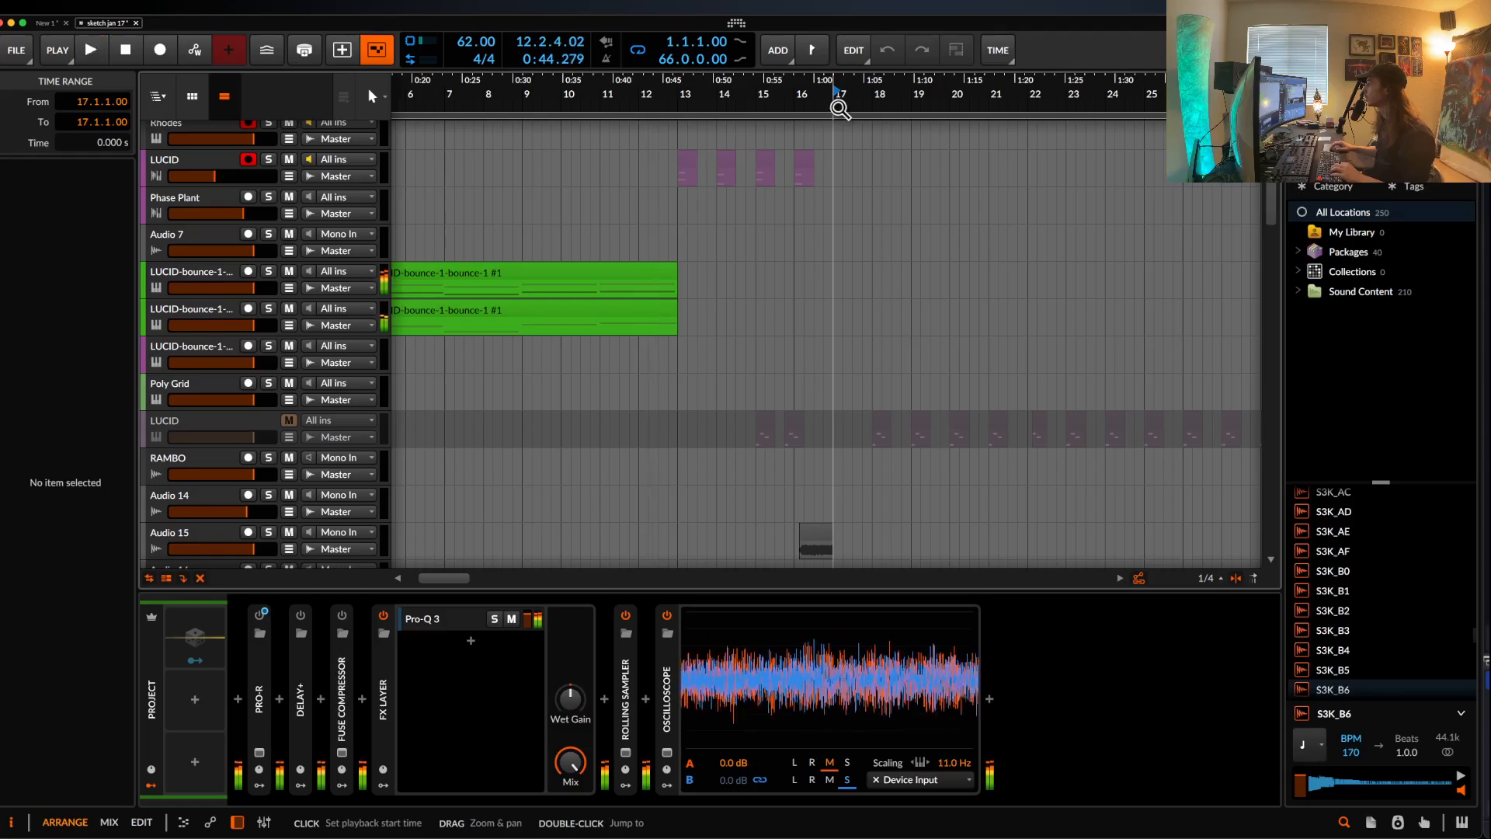
key(space)
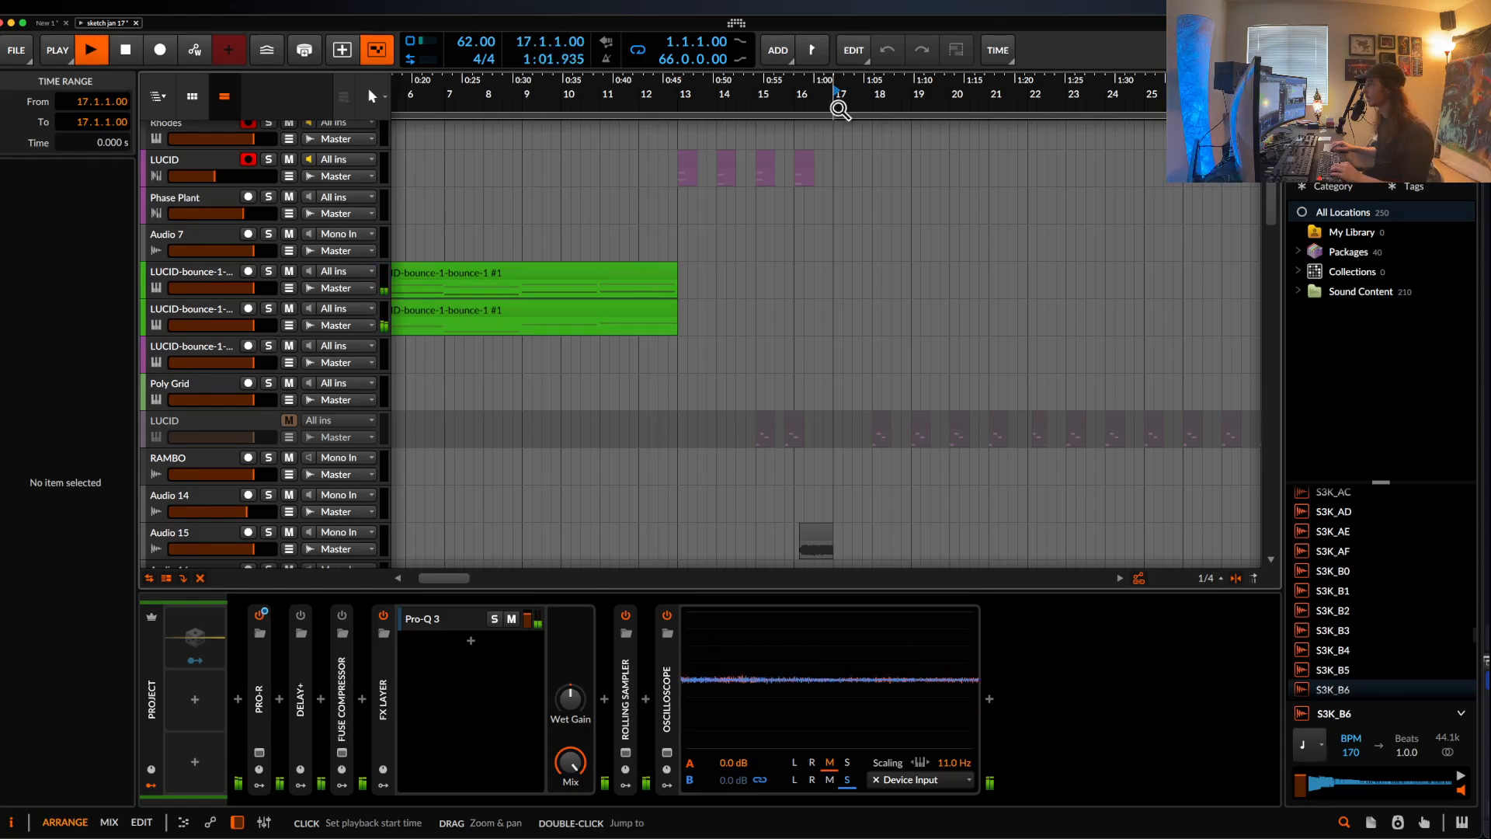
- Examine the LUCID and Atlas clips from bar 17 onward while the section plays
scroll(921, 171, down, 1)
scroll(921, 171, down, 6)
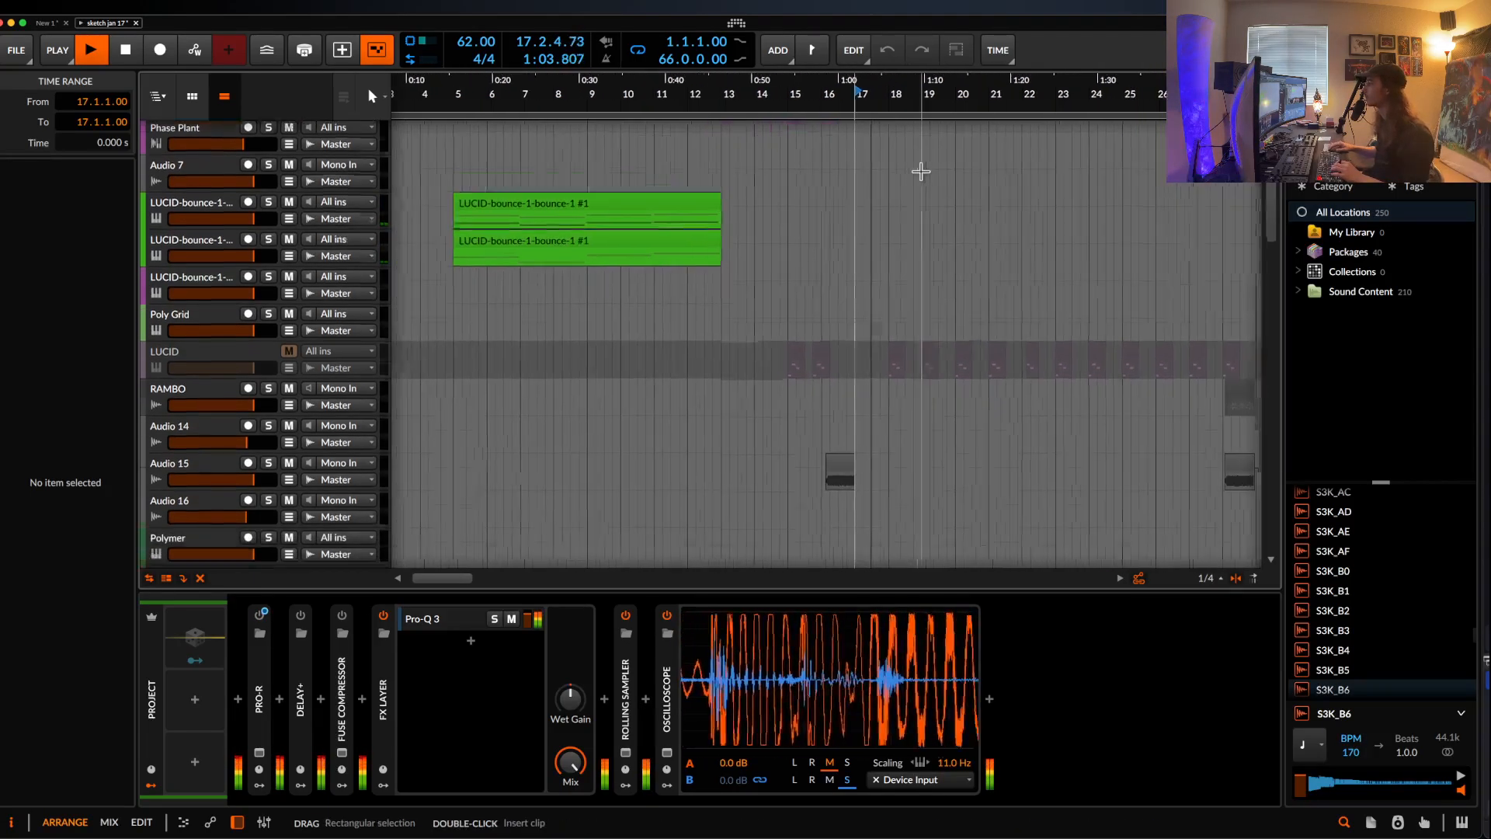
scroll(802, 193, down, 2)
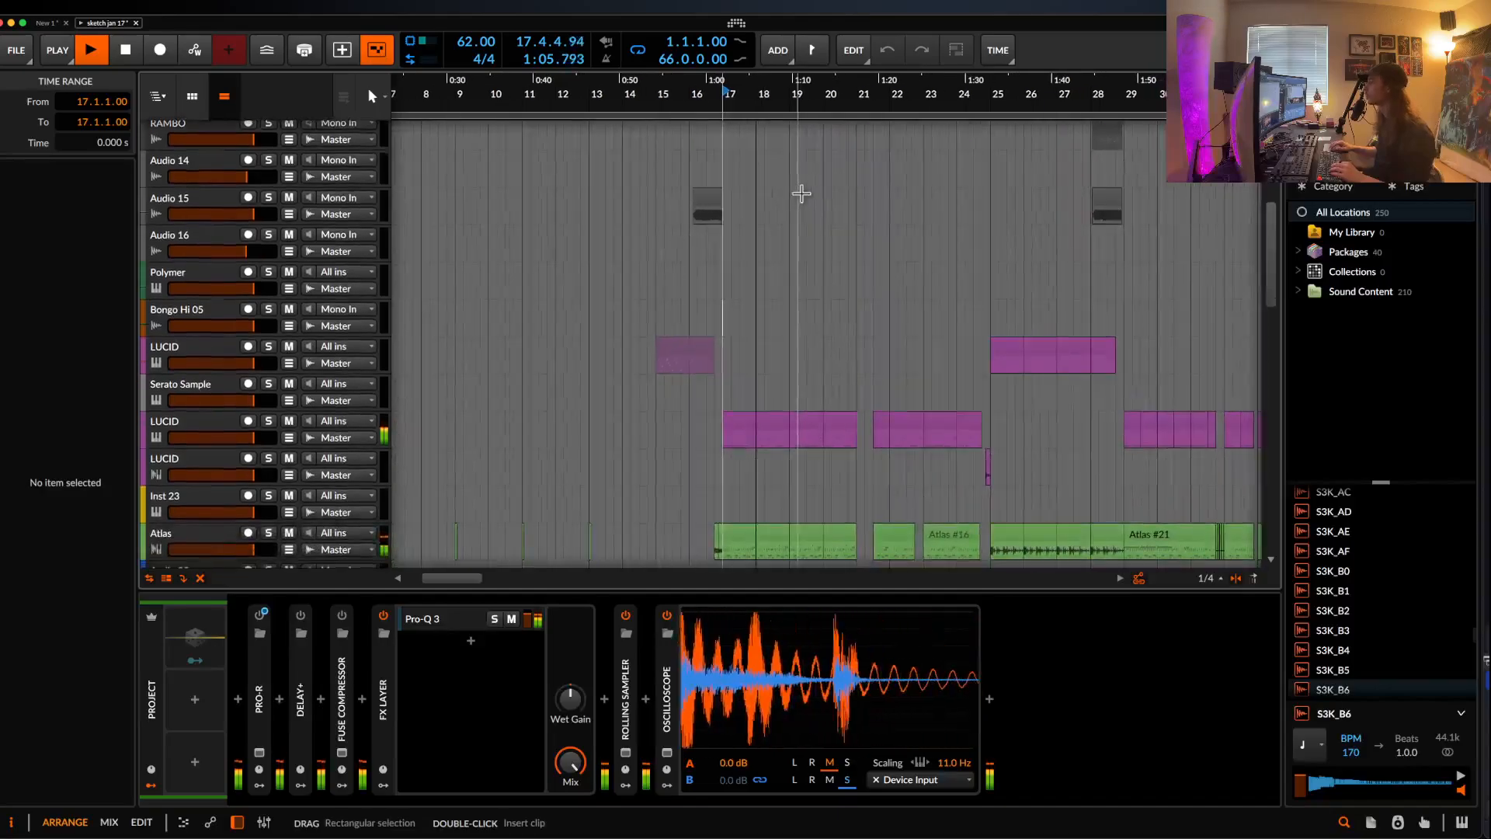
scroll(802, 193, up, 2)
scroll(802, 194, right, 3)
scroll(802, 193, right, 1)
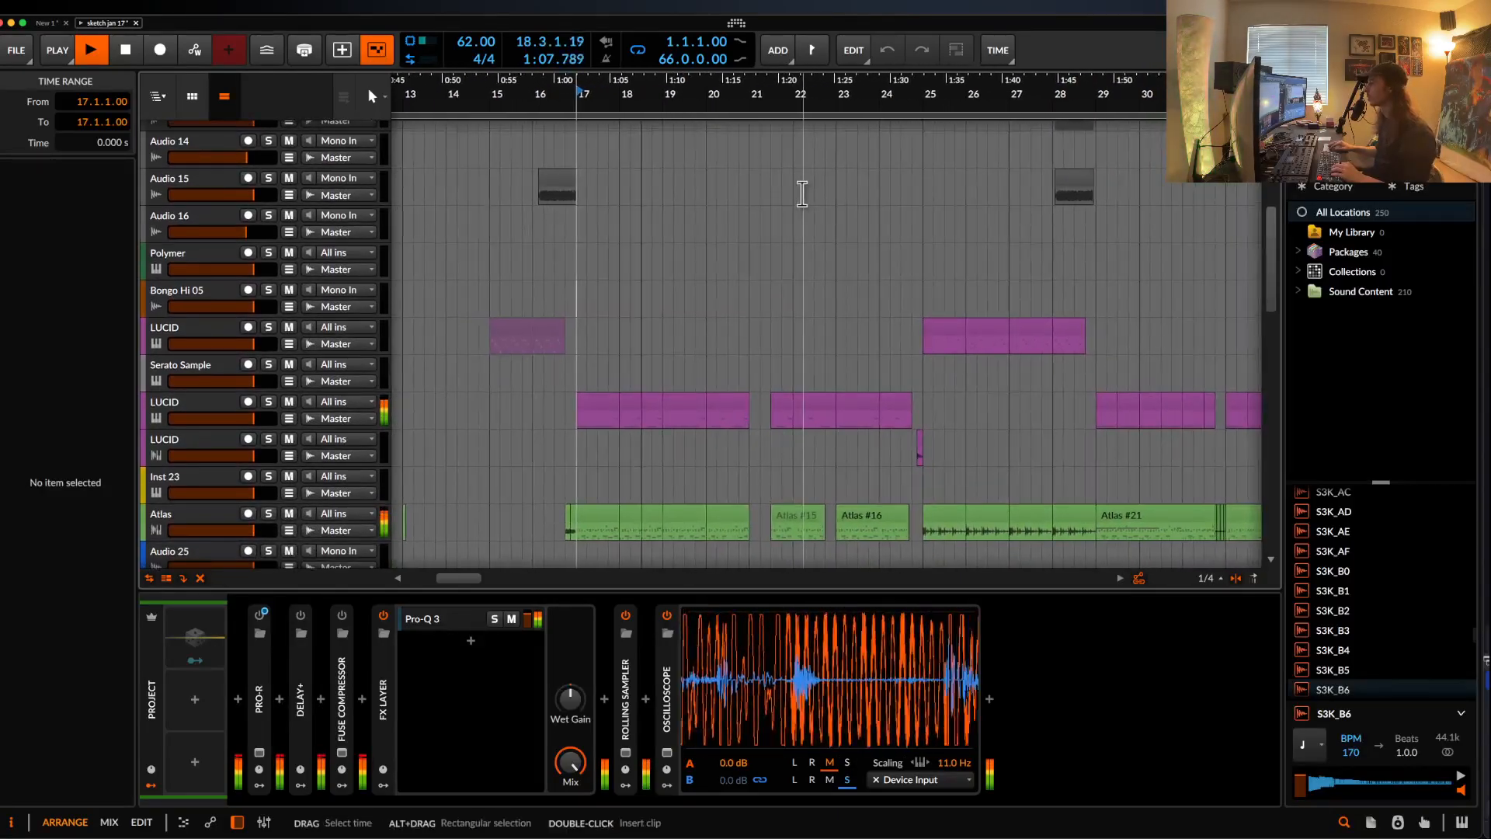
scroll(803, 194, up, 1)
scroll(803, 193, down, 2)
scroll(708, 238, left, 1)
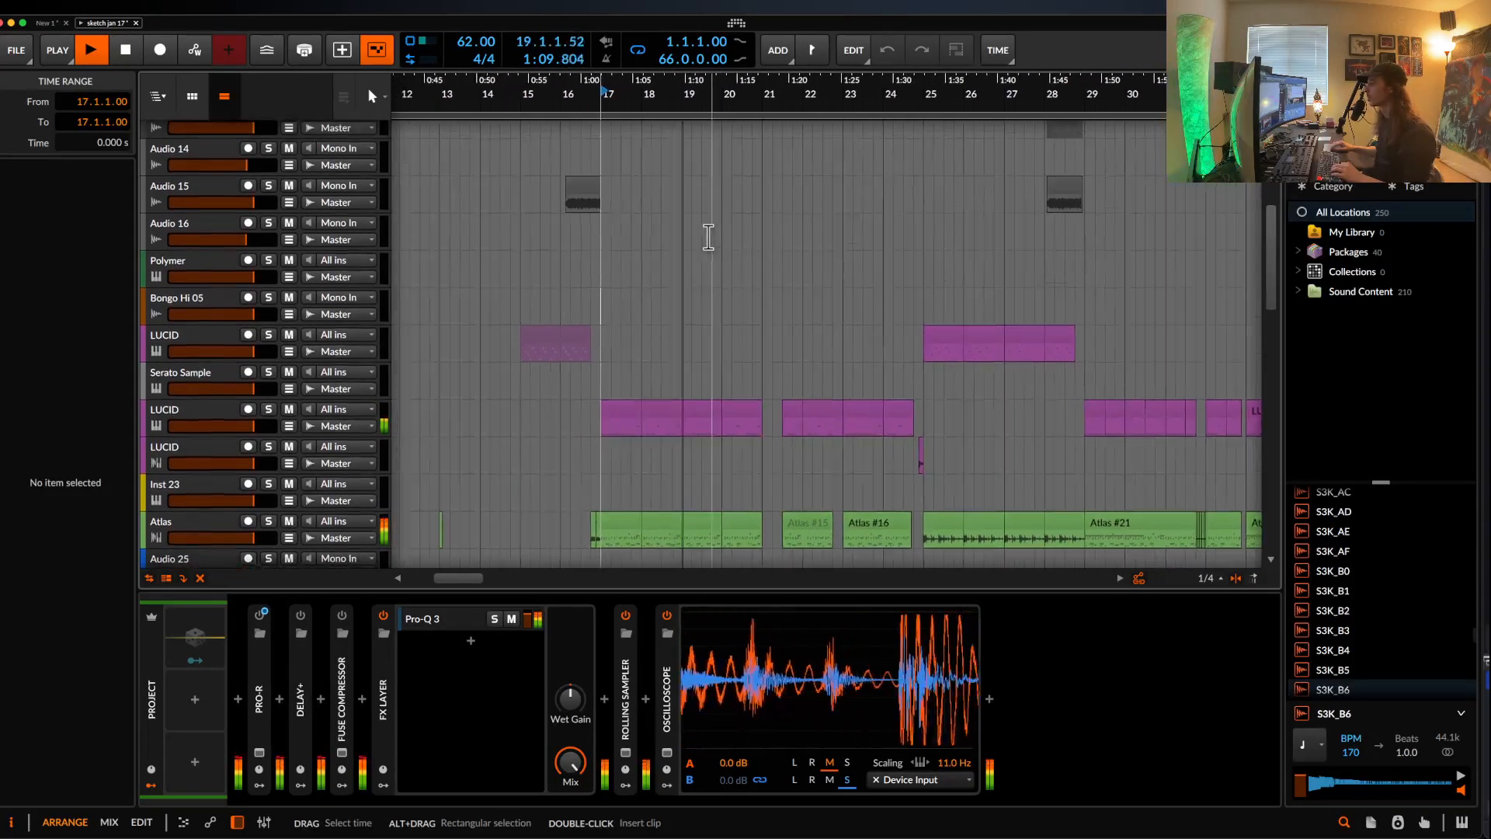
scroll(708, 238, right, 1)
scroll(708, 238, up, 1)
scroll(708, 237, down, 2)
scroll(708, 237, left, 1)
scroll(708, 237, right, 1)
scroll(708, 238, down, 1)
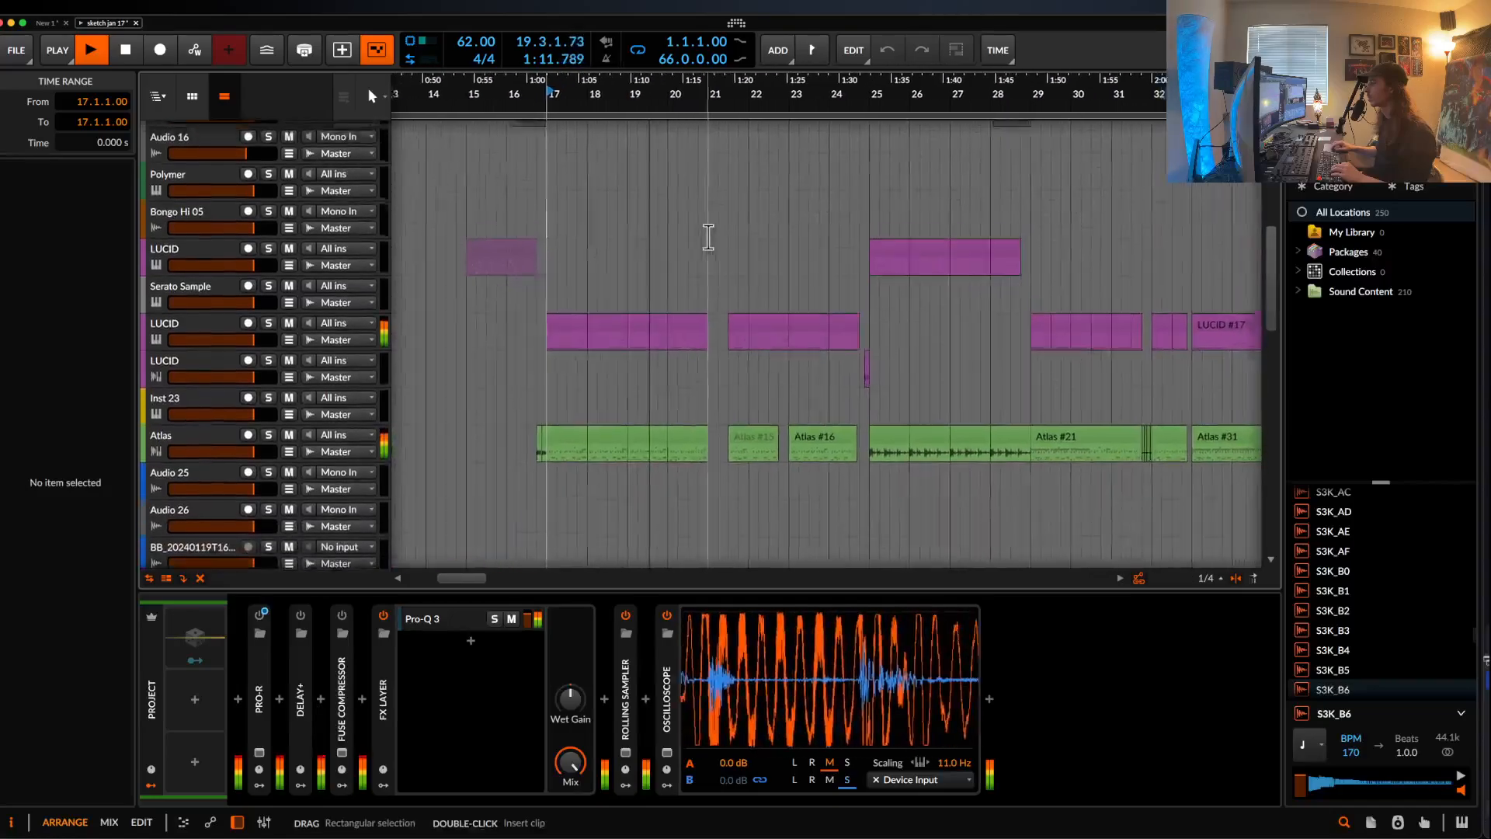
scroll(705, 233, right, 1)
scroll(705, 233, right, 1)
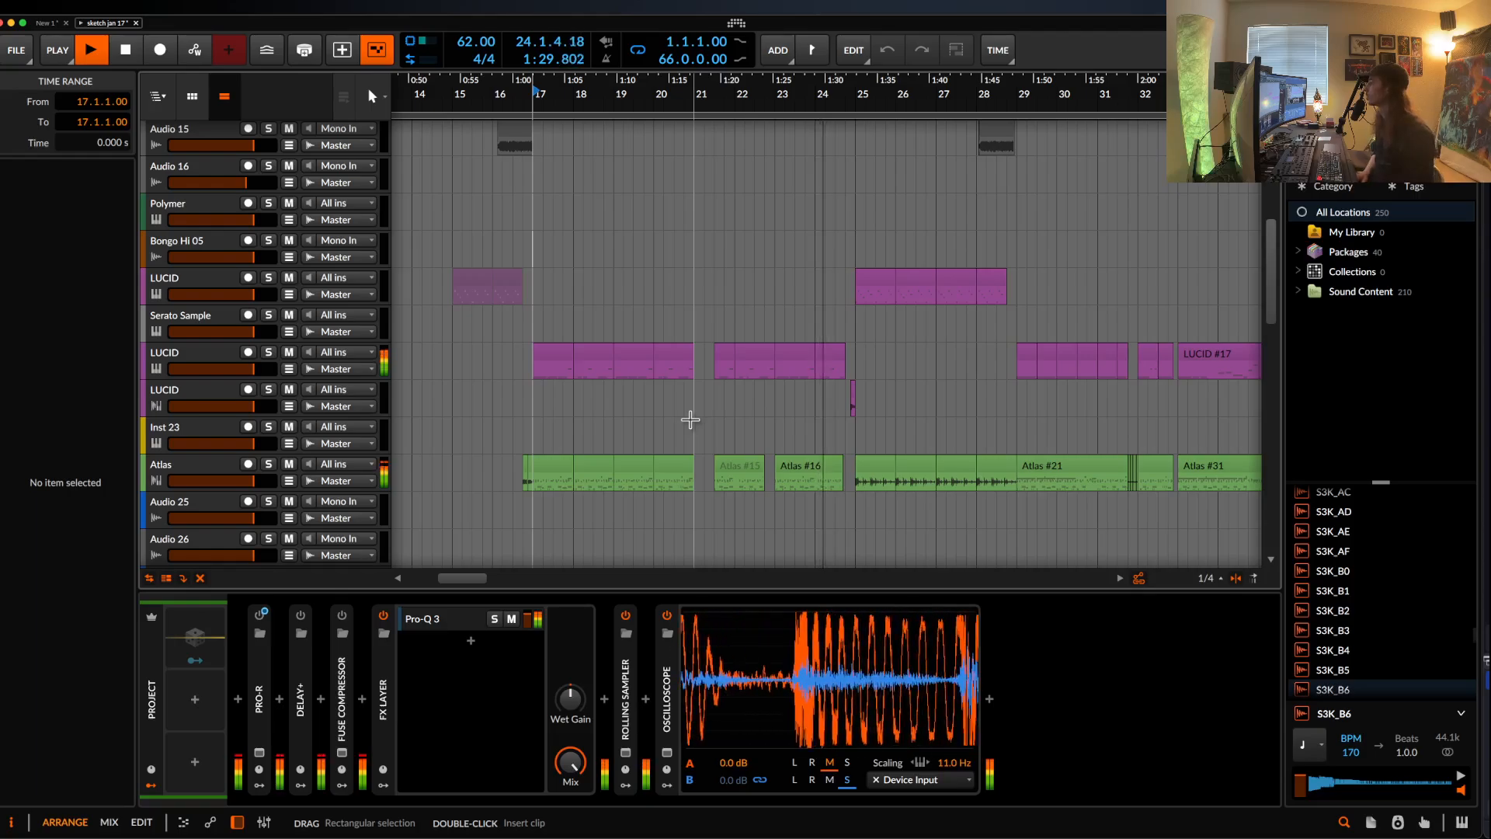
- Color the four one-bar Atlas-bounce-2 clips starting at 25.1.1.00 purple
click(869, 465)
shift+click(997, 468)
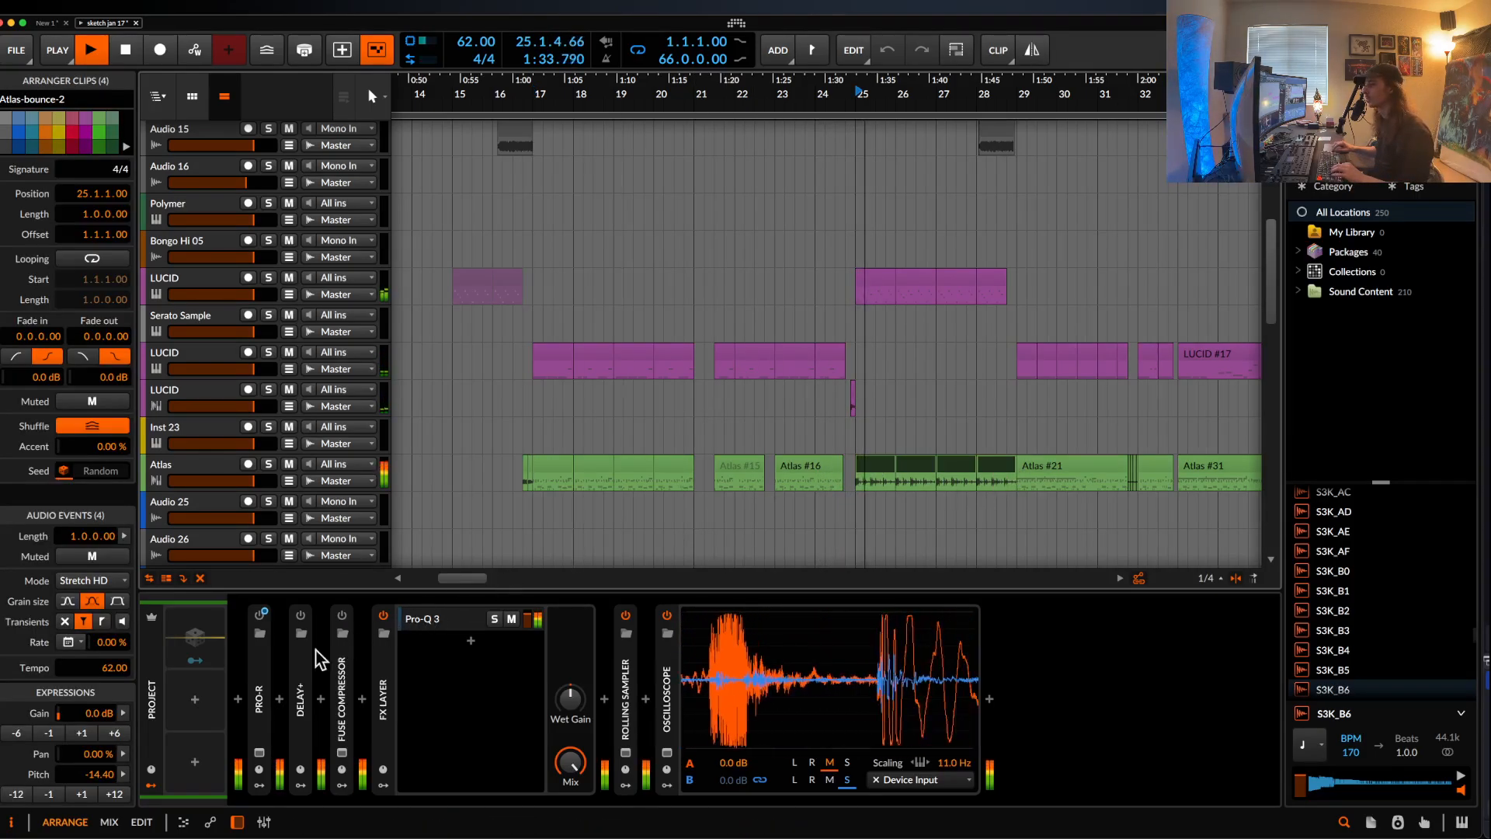
click(86, 139)
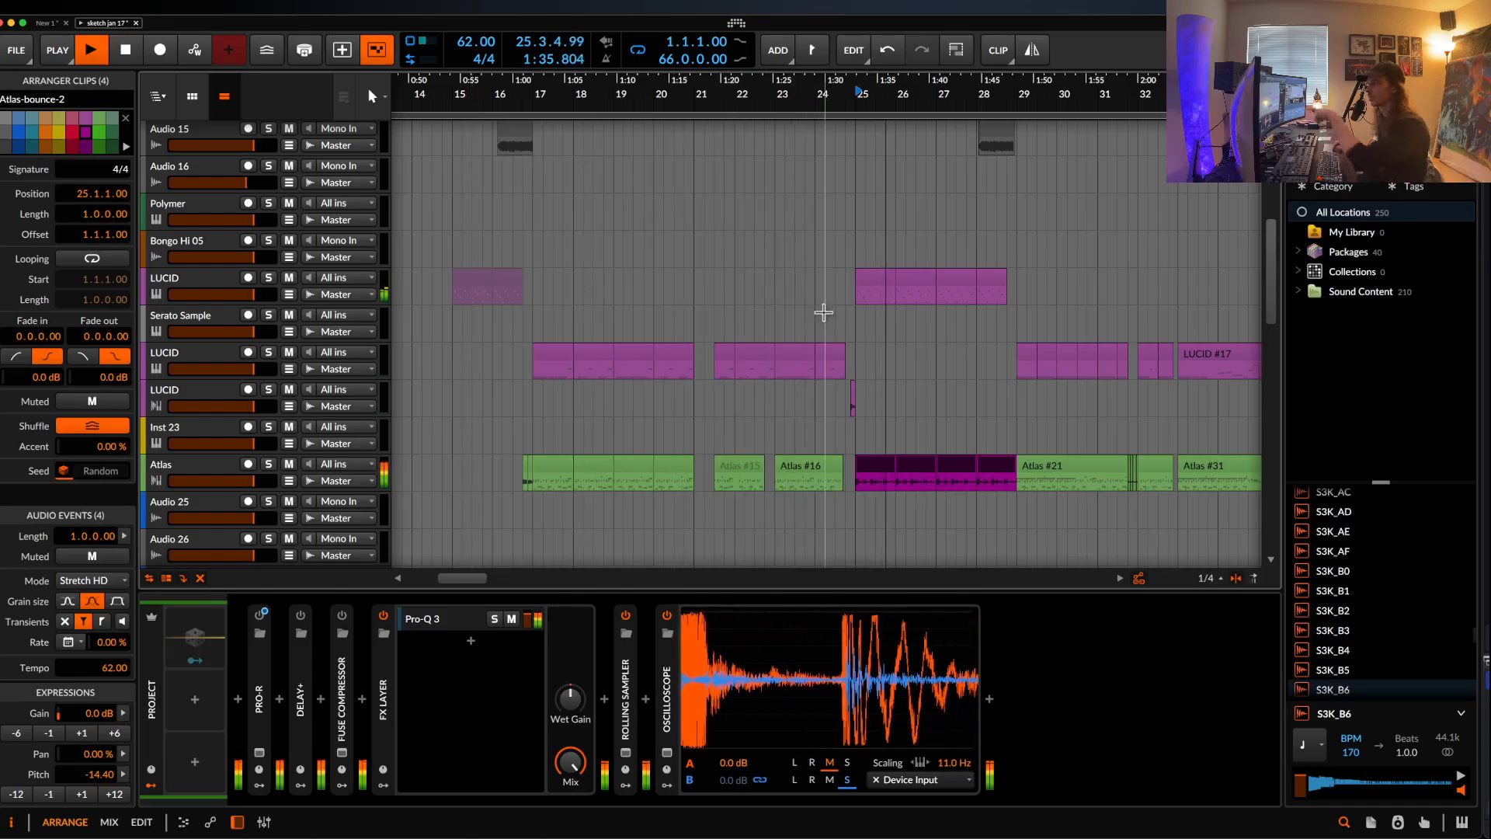
- Color the Atlas #21 clip starting at 29.1.1.00 yellow
scroll(985, 487, up, 7)
scroll(776, 487, right, 6)
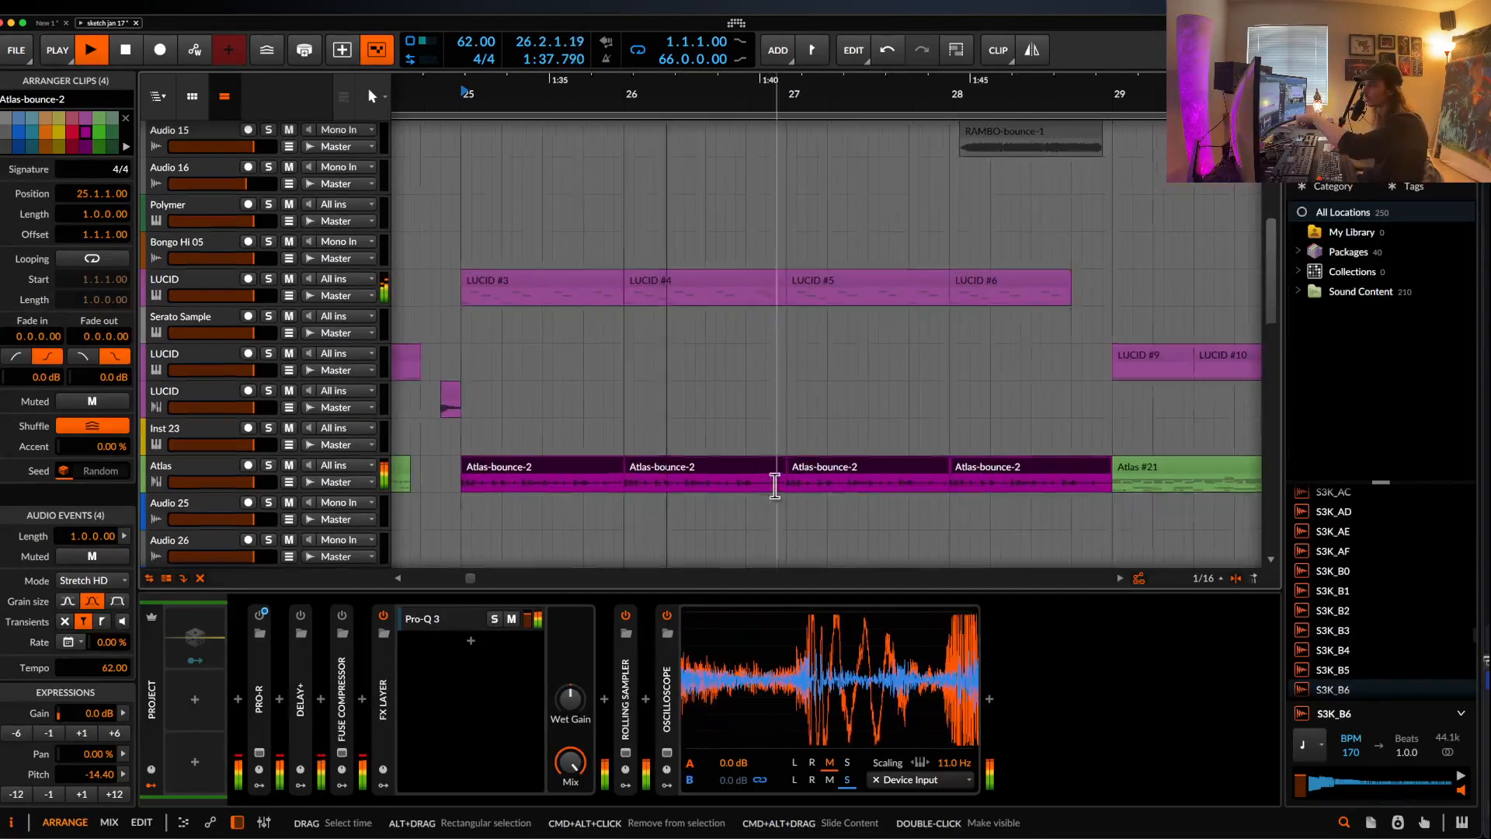
scroll(775, 486, down, 5)
click(791, 467)
scroll(890, 466, up, 3)
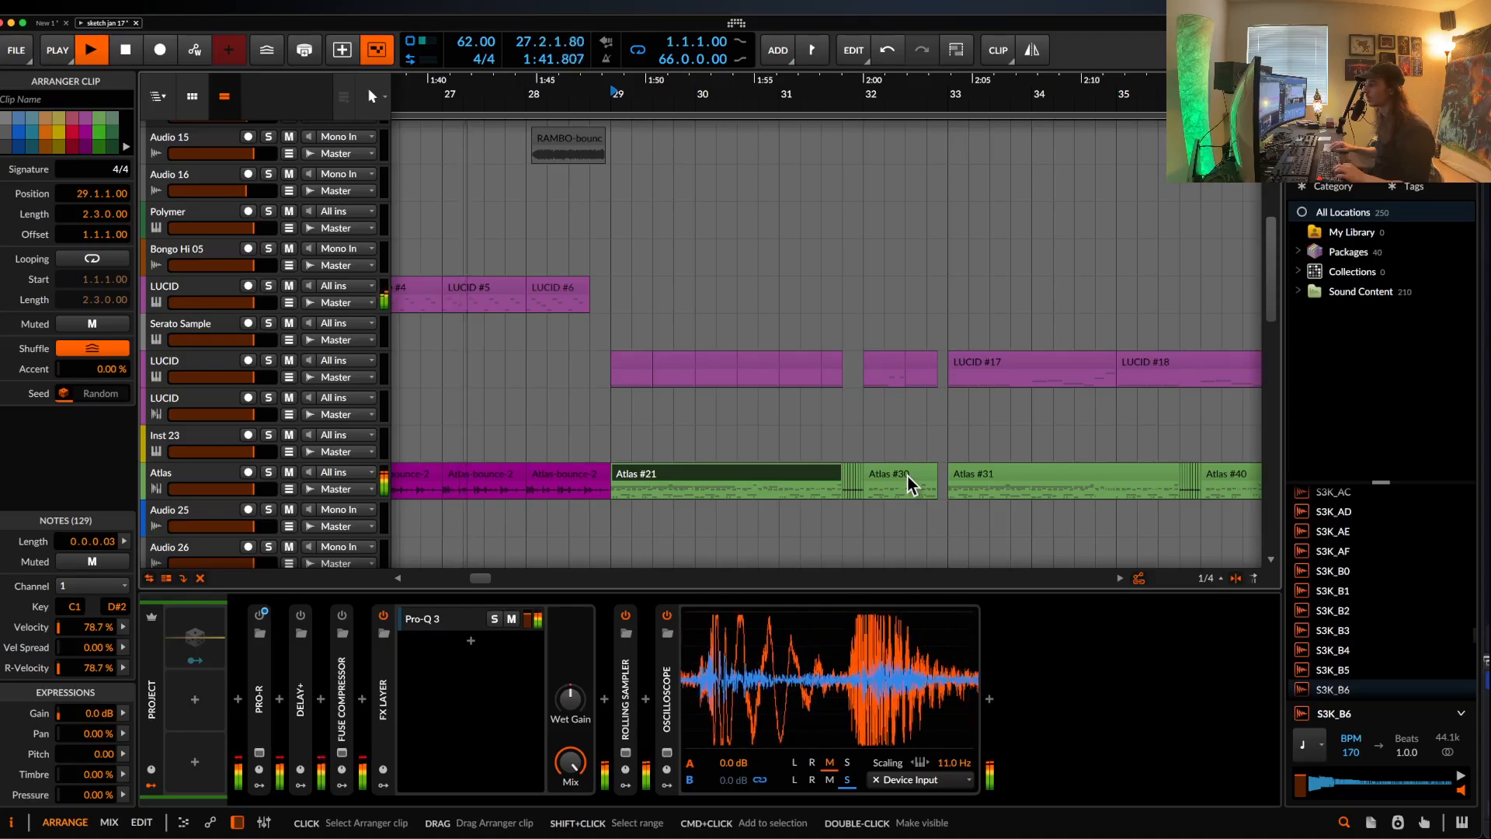
click(59, 132)
- Color the Atlas #31 clip starting at 33.1.1.00 red
scroll(669, 342, down, 5)
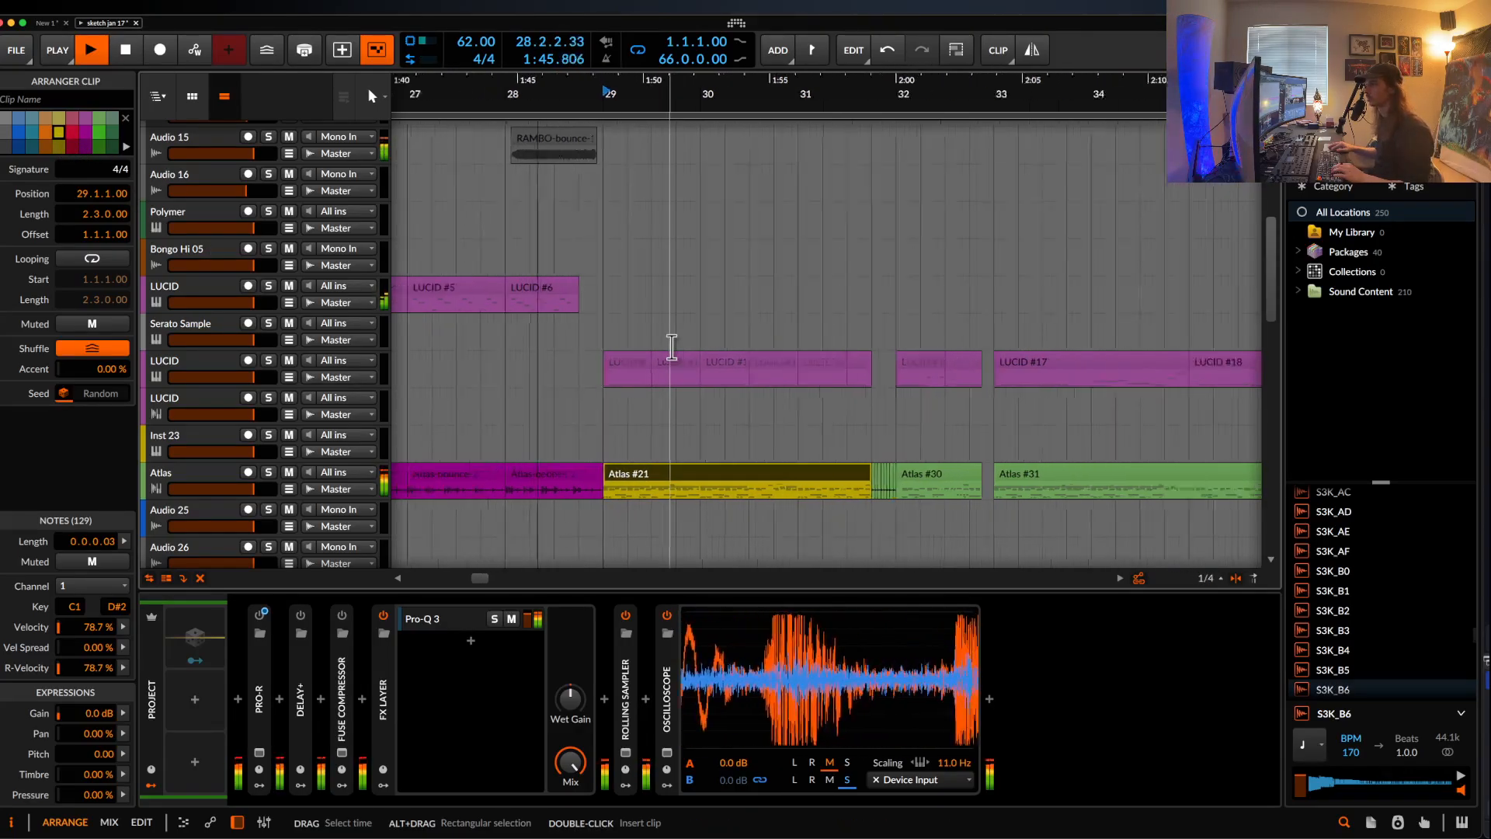
scroll(671, 348, left, 3)
scroll(672, 347, down, 1)
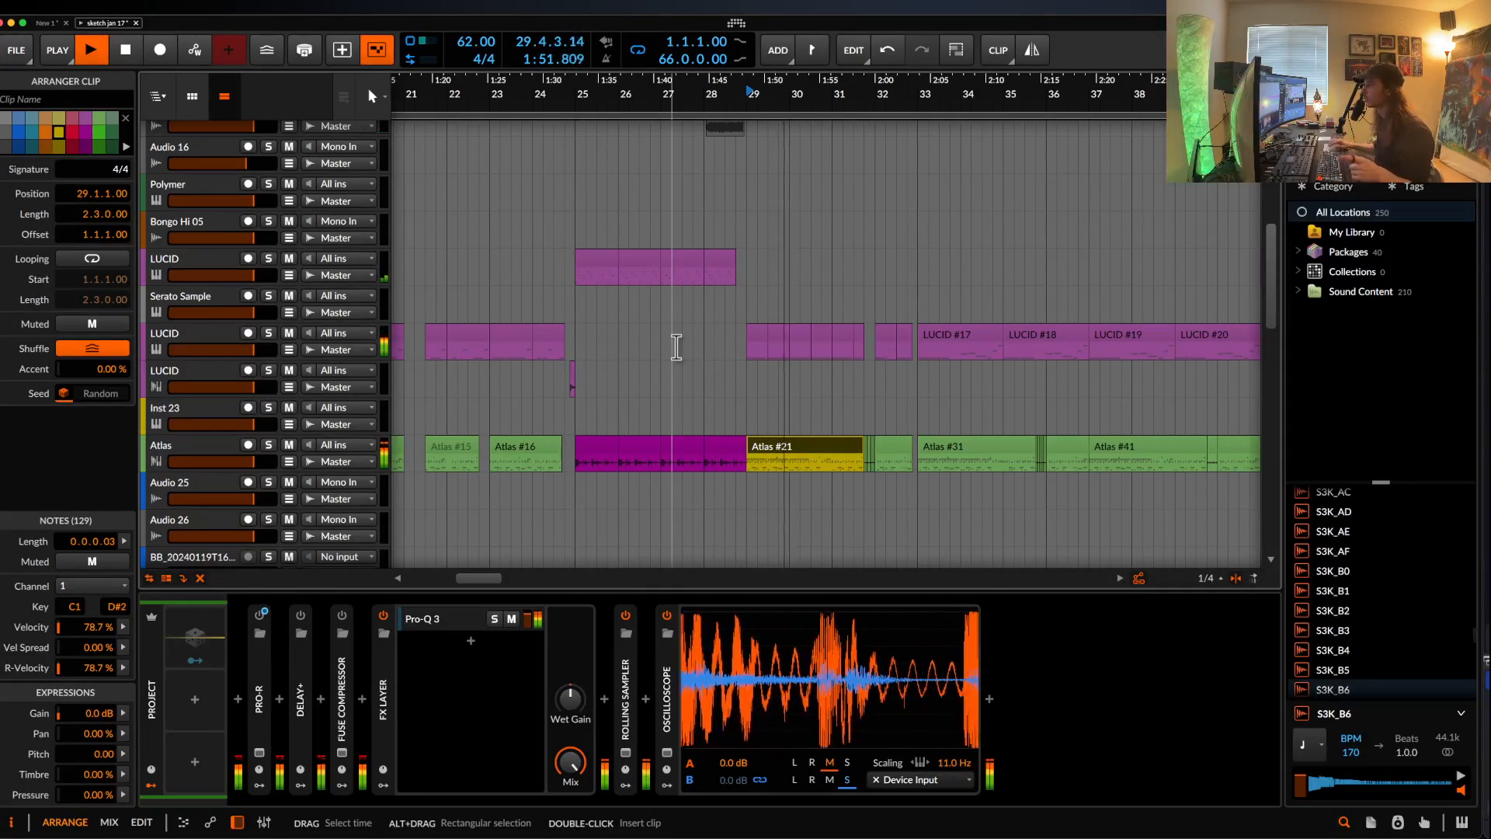
scroll(676, 348, right, 2)
scroll(677, 347, down, 1)
scroll(676, 346, right, 2)
scroll(676, 345, down, 1)
scroll(674, 343, up, 2)
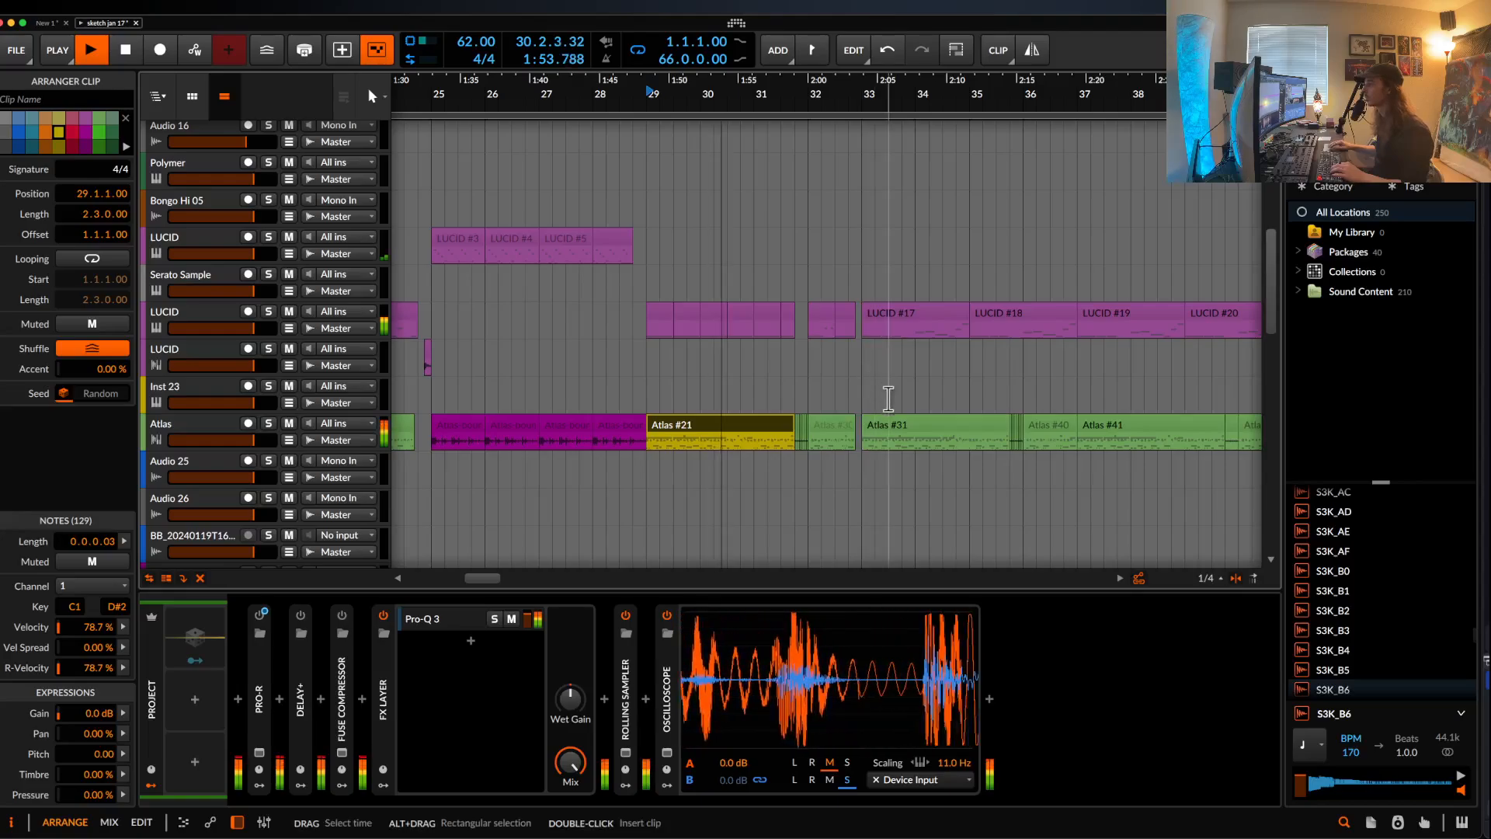
scroll(900, 399, up, 1)
scroll(899, 400, right, 2)
scroll(900, 399, down, 1)
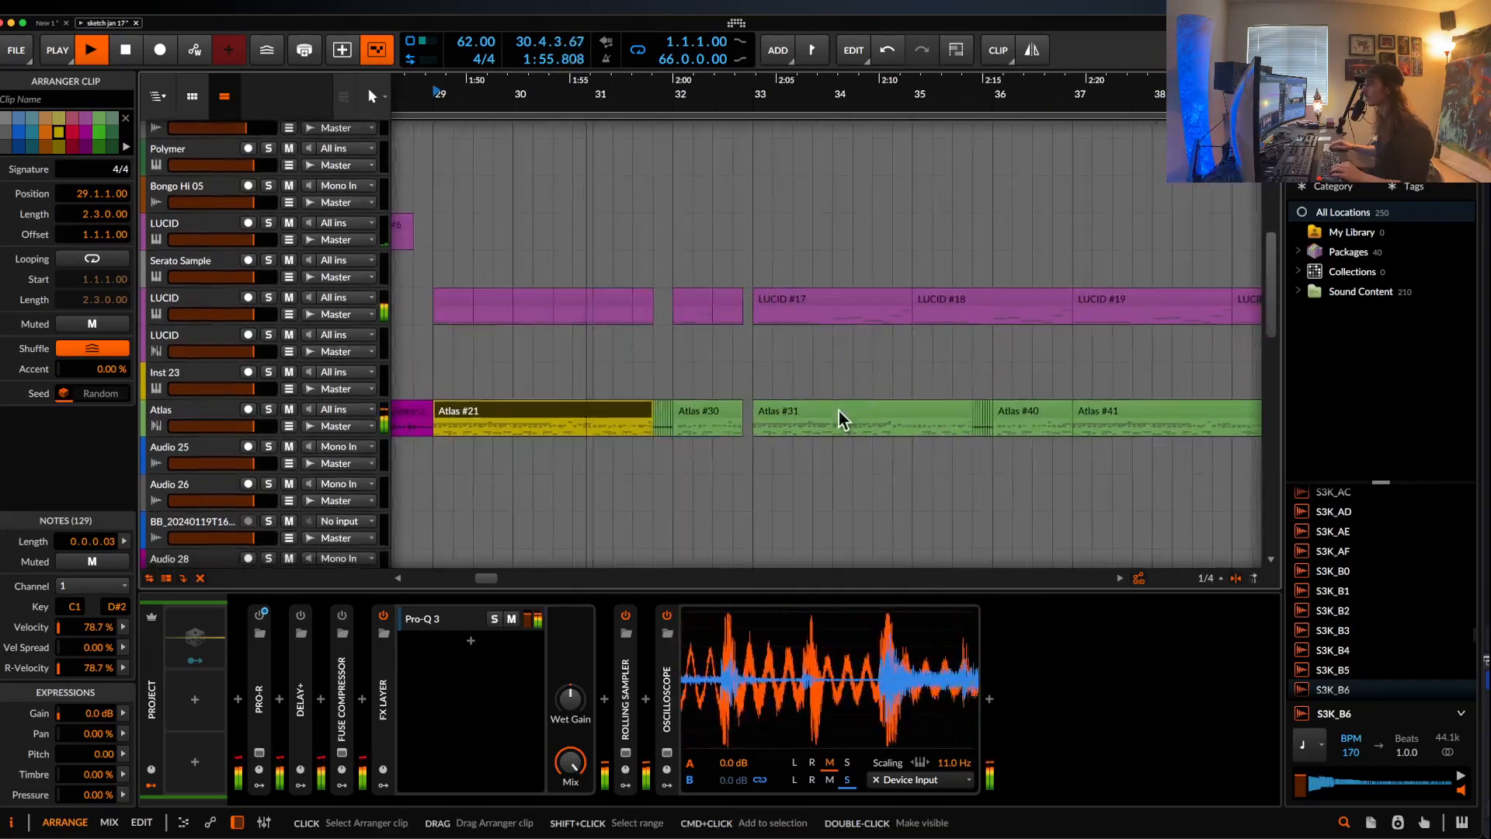
click(839, 411)
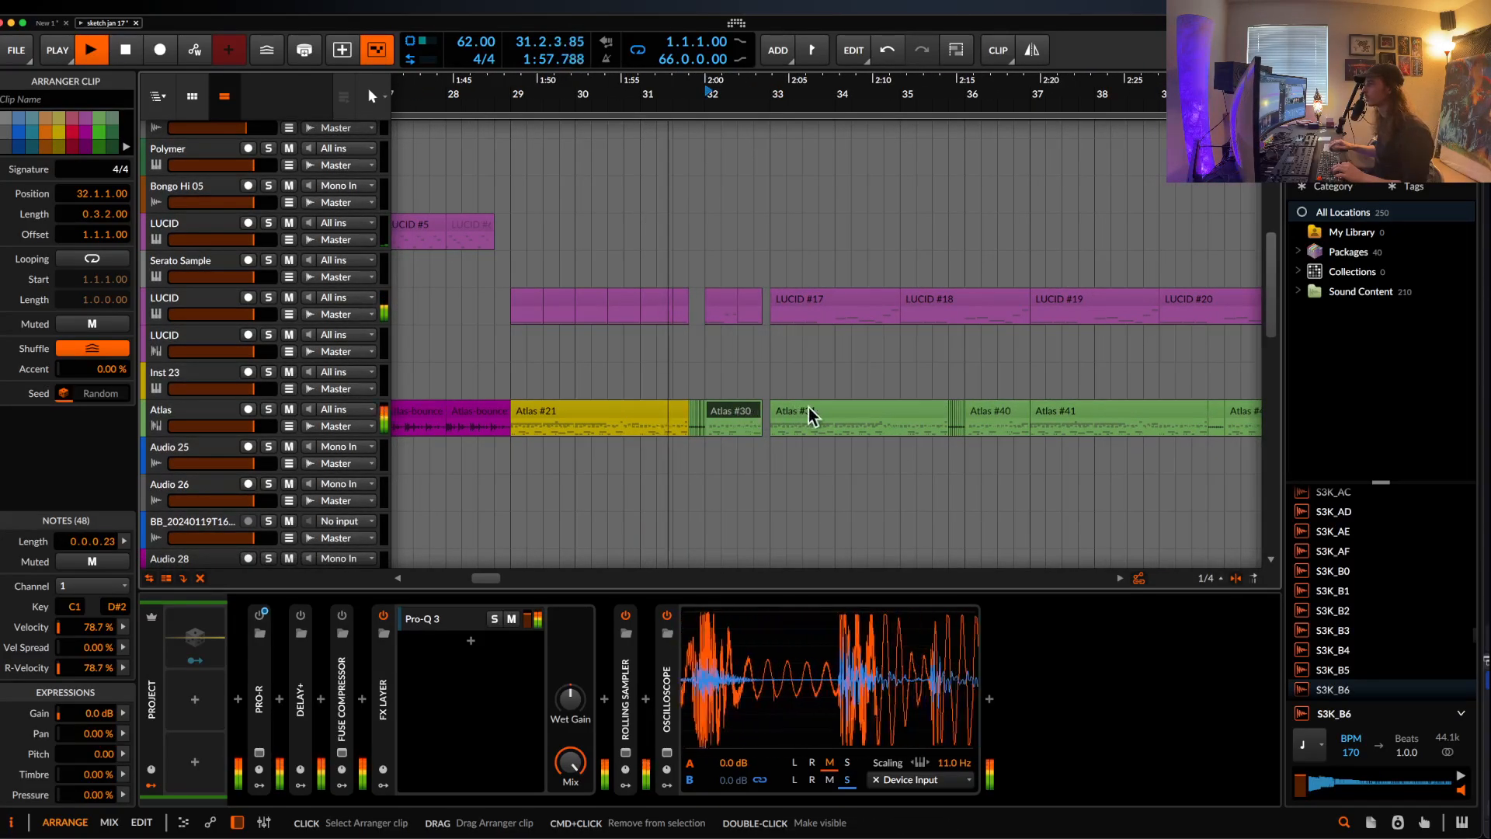
click(73, 133)
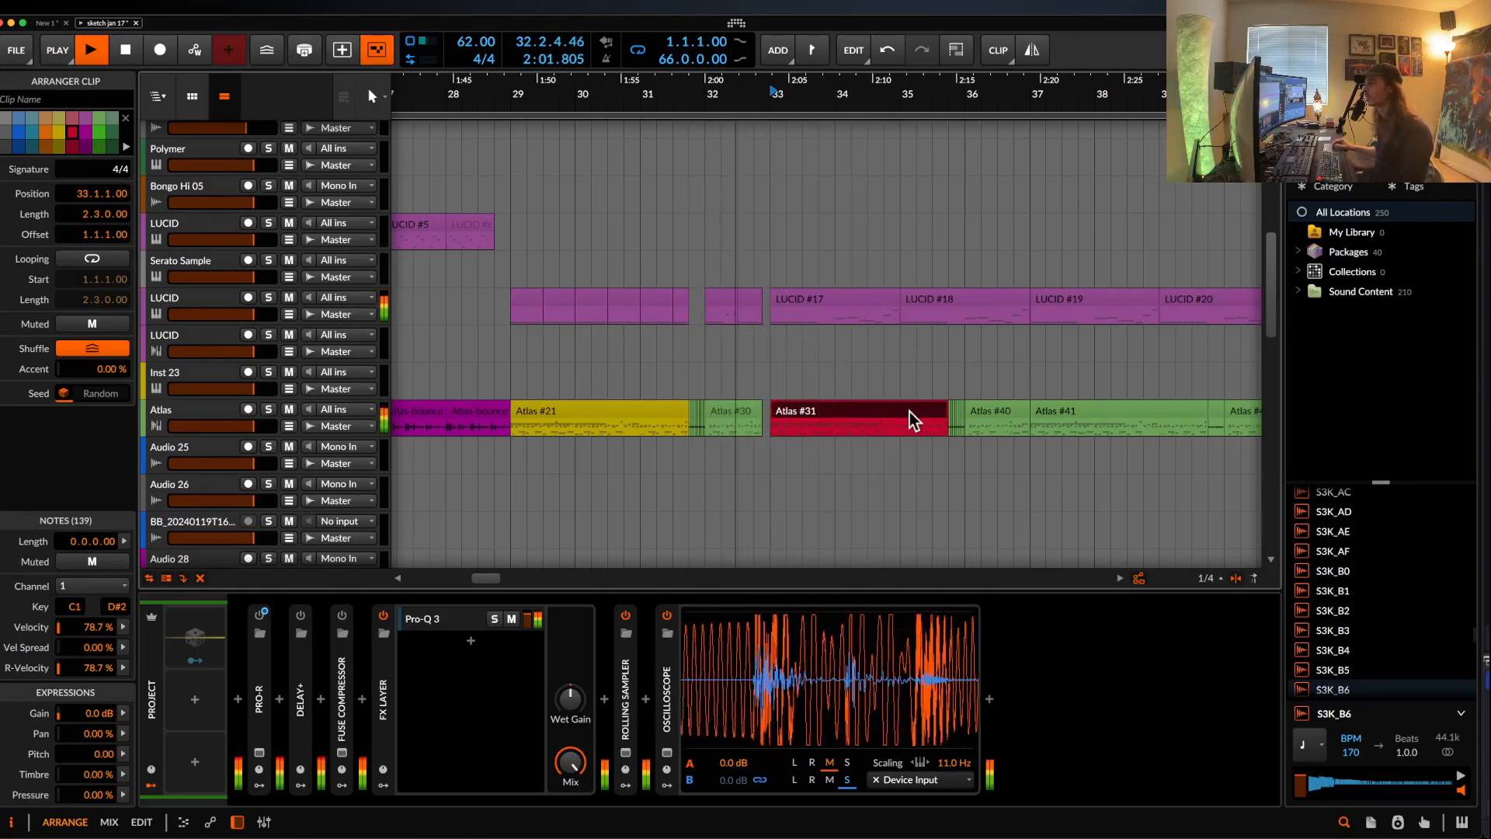
- Extend the red color to the remaining Atlas clips between Atlas #31 and the end of bar 40
scroll(865, 407, down, 3)
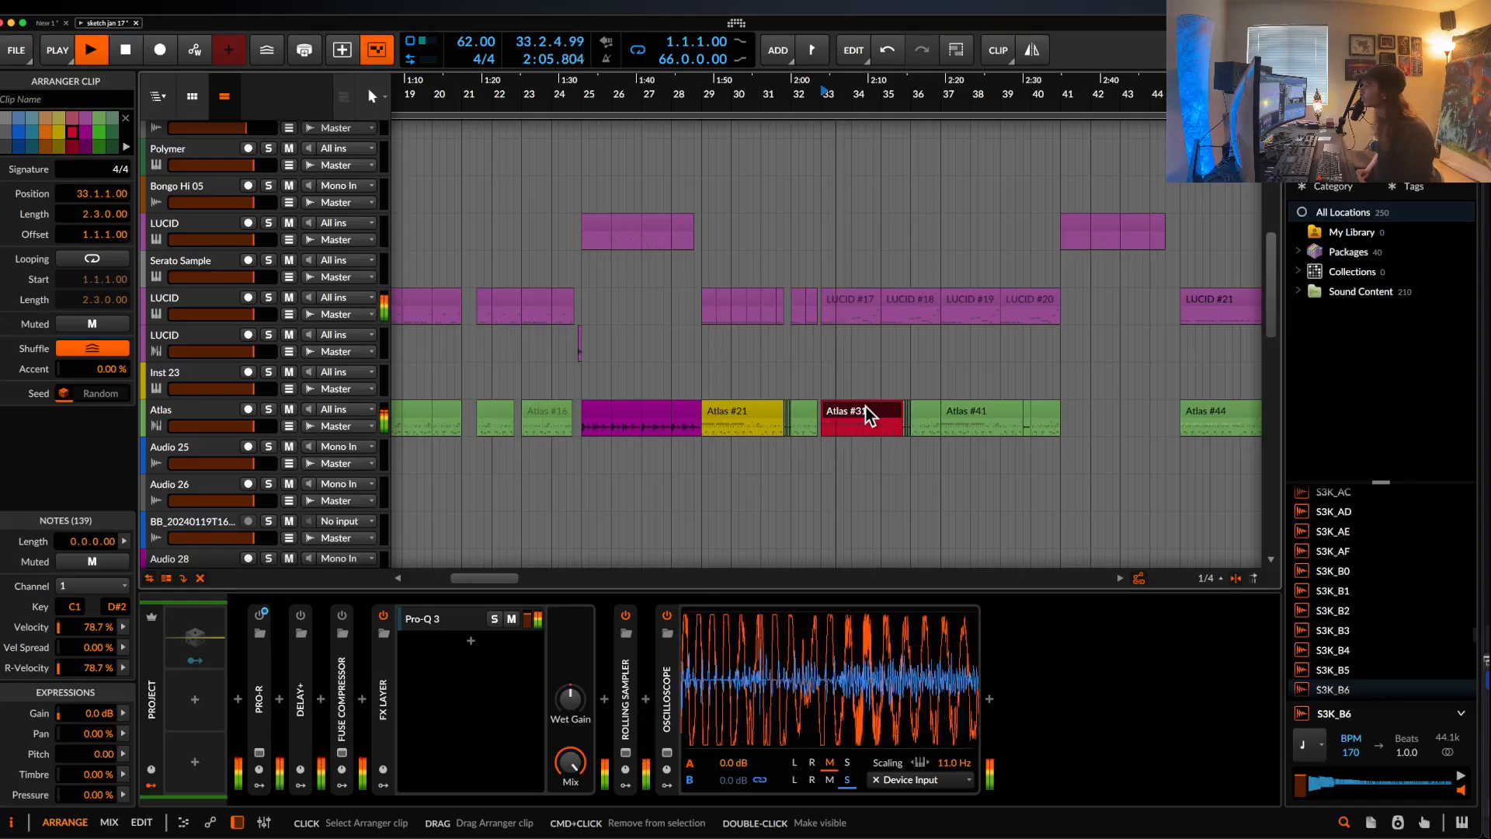
scroll(865, 407, right, 1)
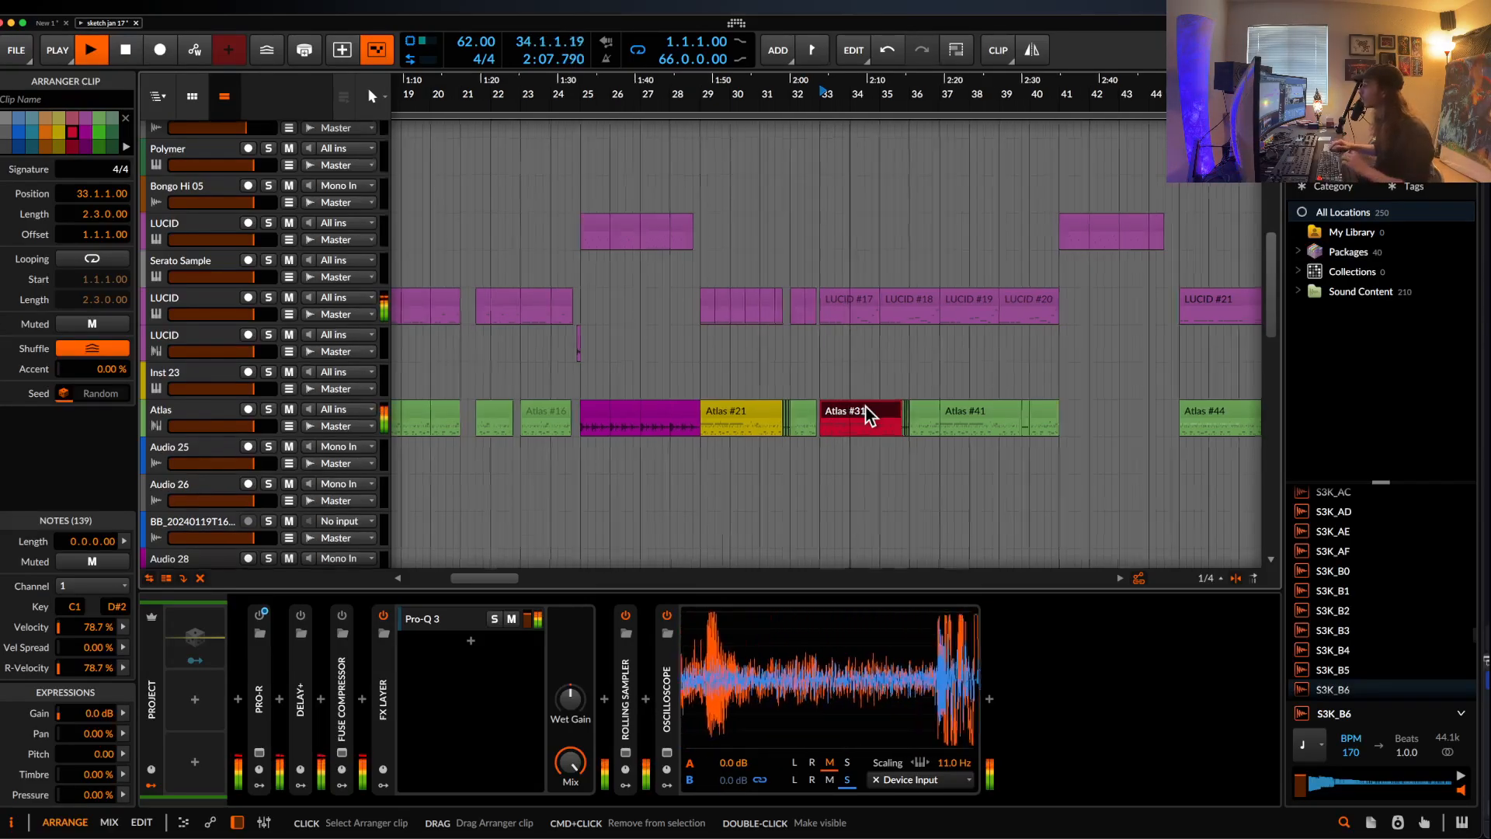
click(1031, 416)
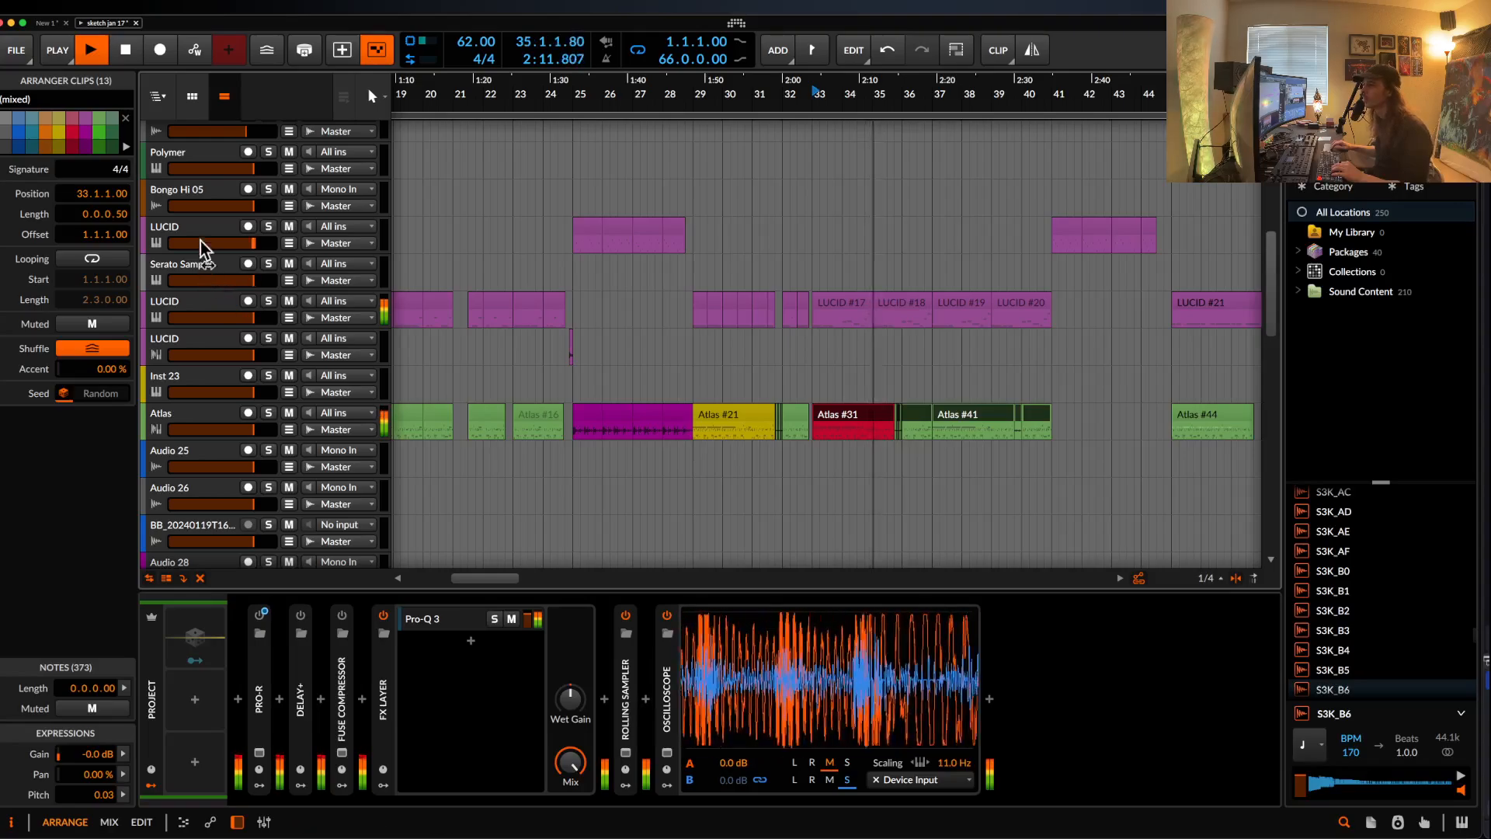
click(71, 133)
- Color the four Atlas clips from Atlas #44 at 45.1.1.00 through bar 52 blue
scroll(804, 288, right, 5)
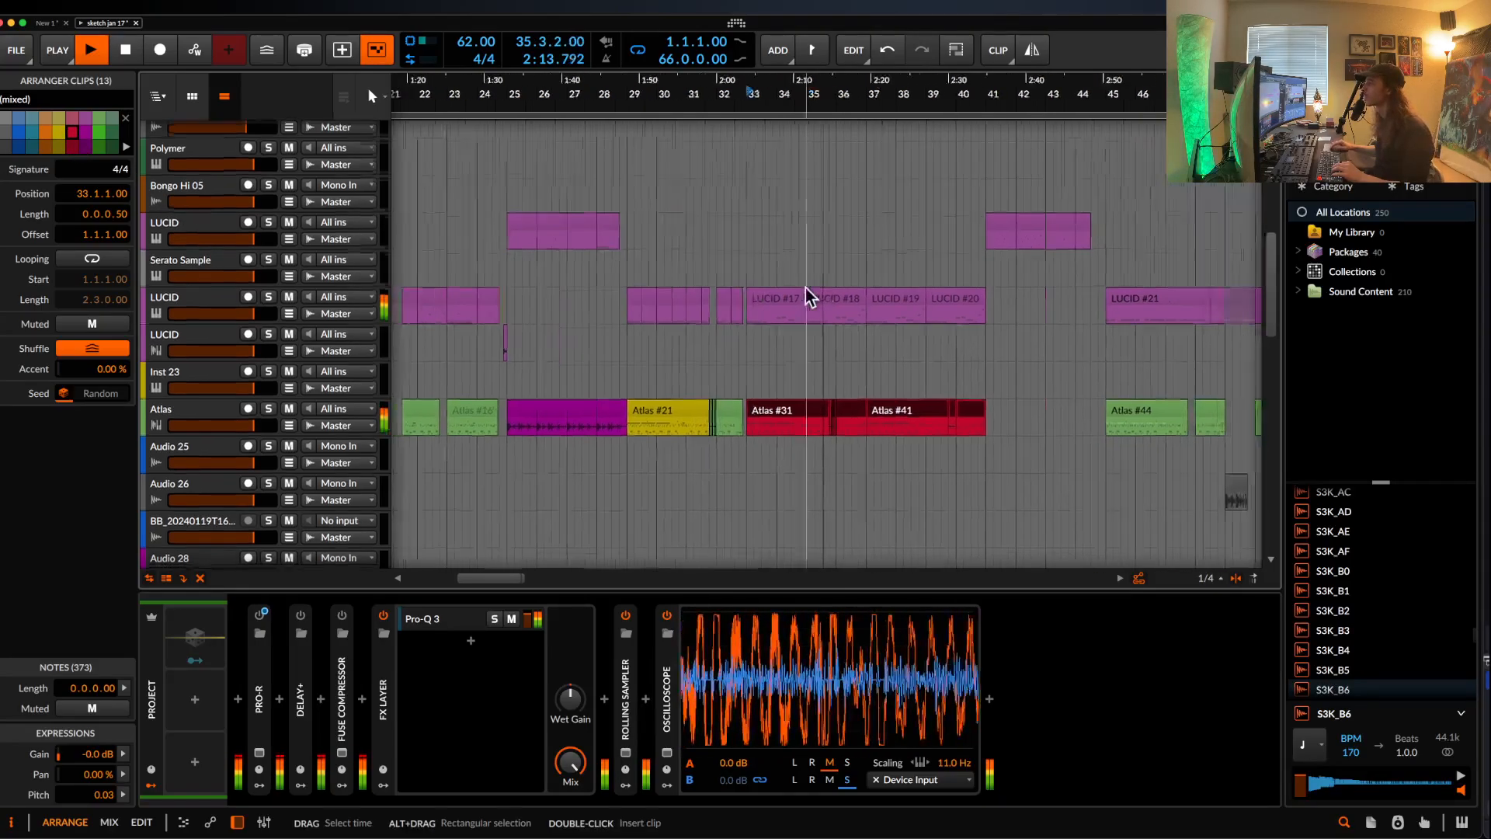
scroll(805, 287, down, 1)
scroll(804, 286, right, 3)
scroll(805, 287, up, 1)
scroll(804, 287, up, 2)
scroll(804, 287, down, 3)
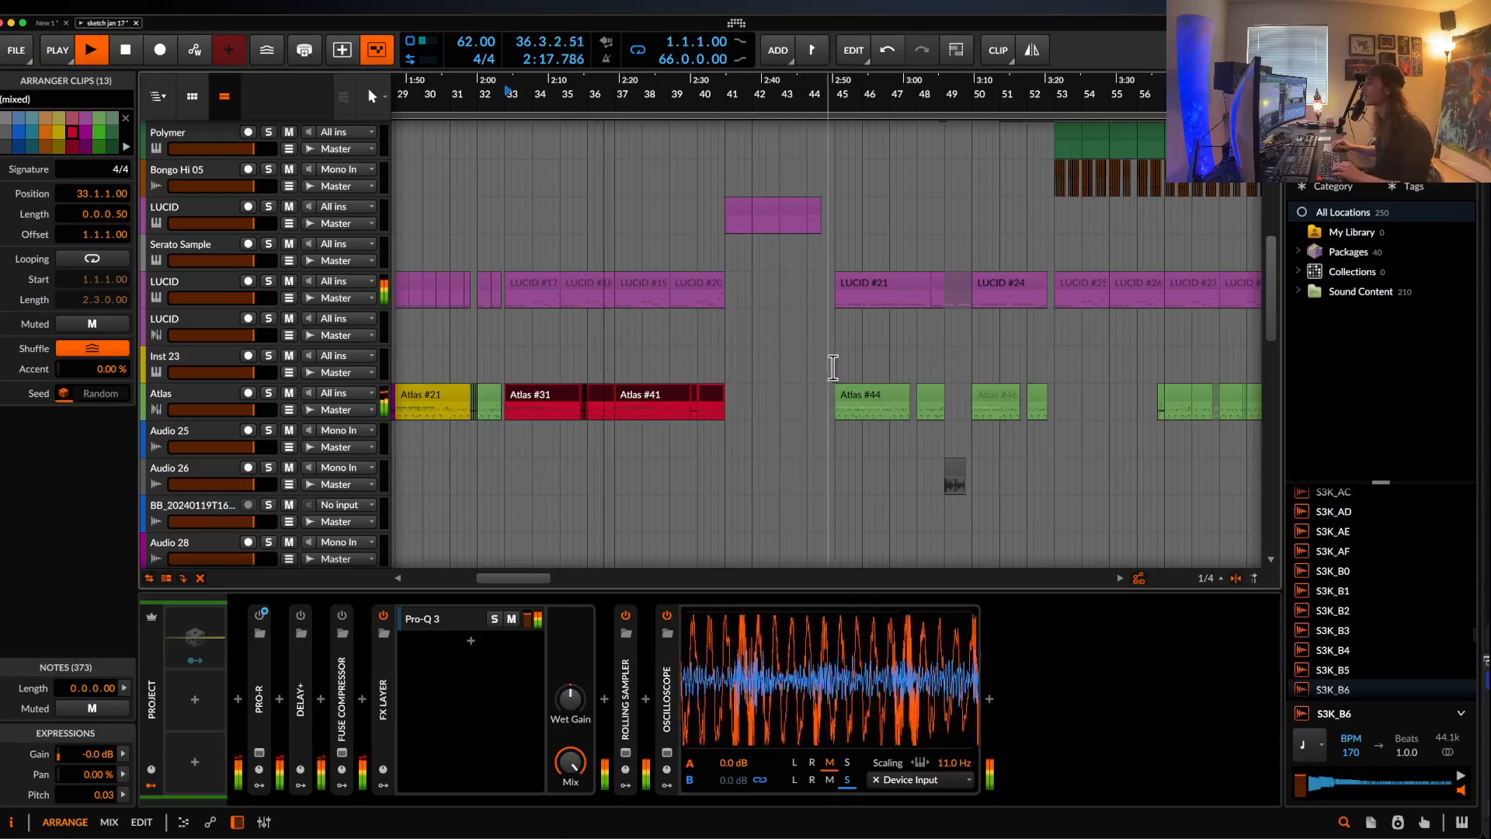
click(860, 393)
shift+click(1010, 392)
shift+click(1039, 396)
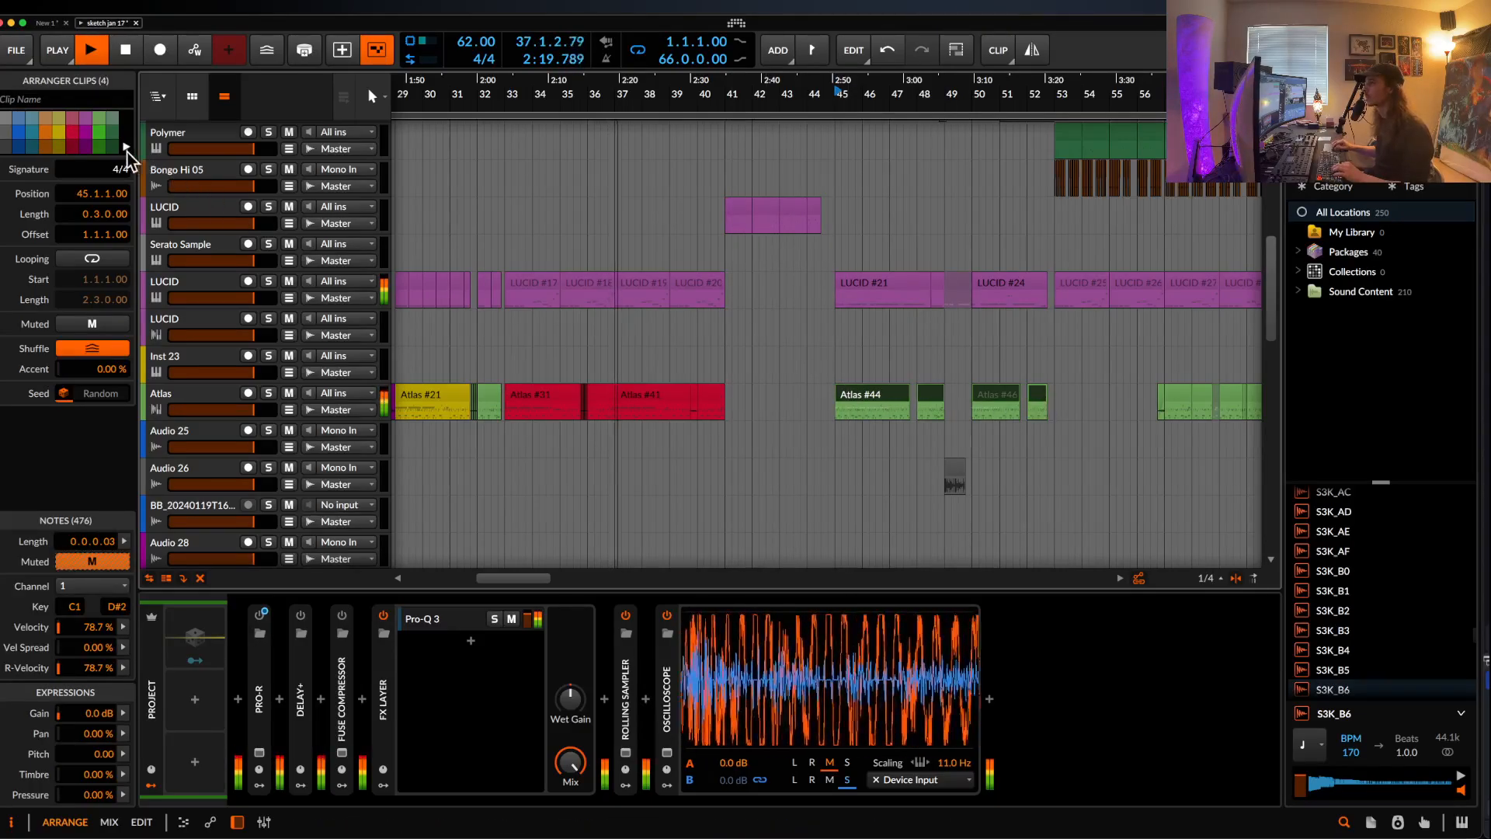
click(18, 132)
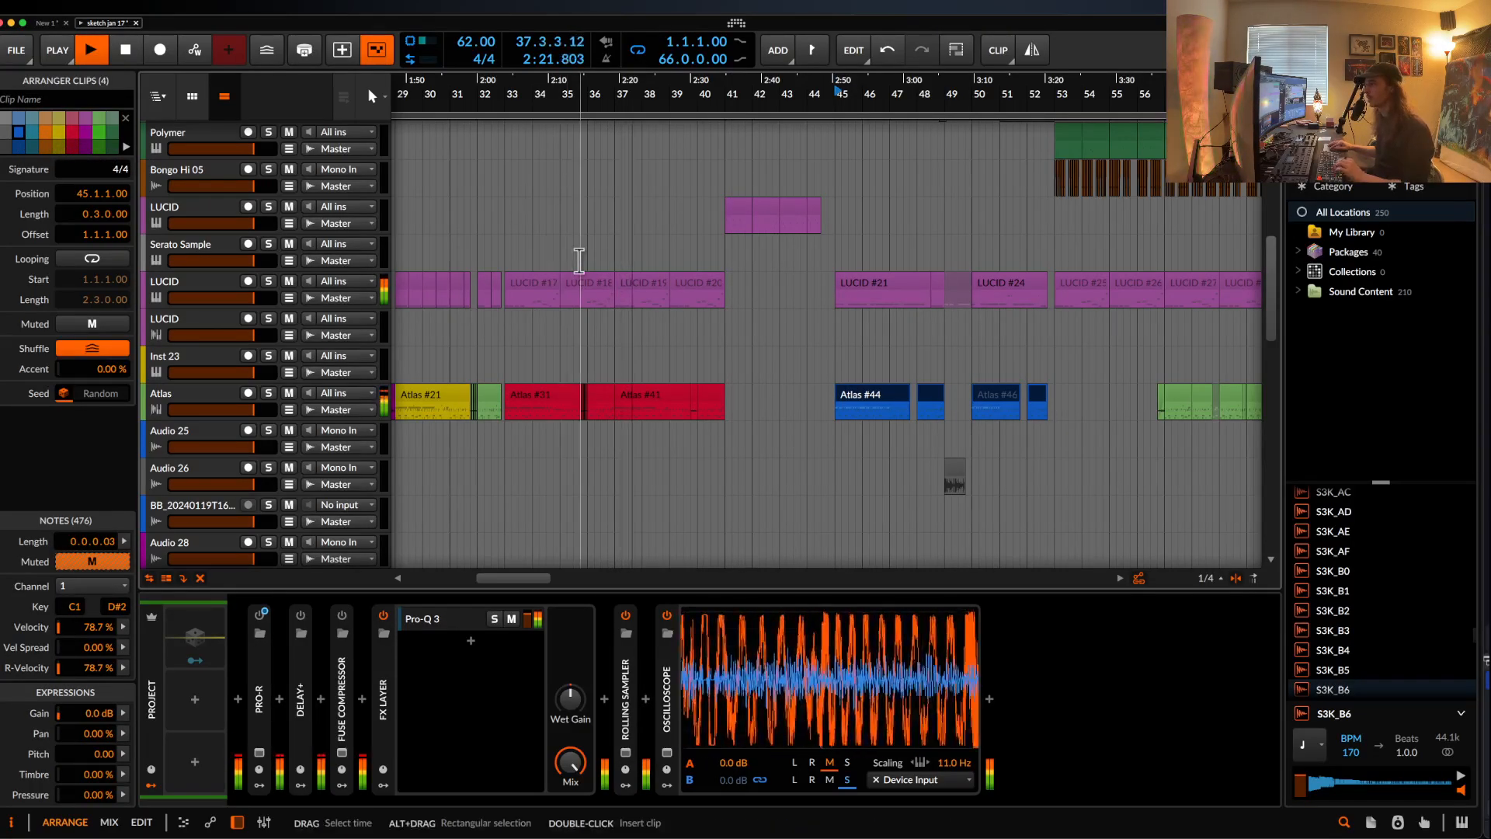
- Insert a one-bar clip on the Bongo Hi 05 track at 43.1.1.00 and restart playback from there
scroll(676, 260, up, 2)
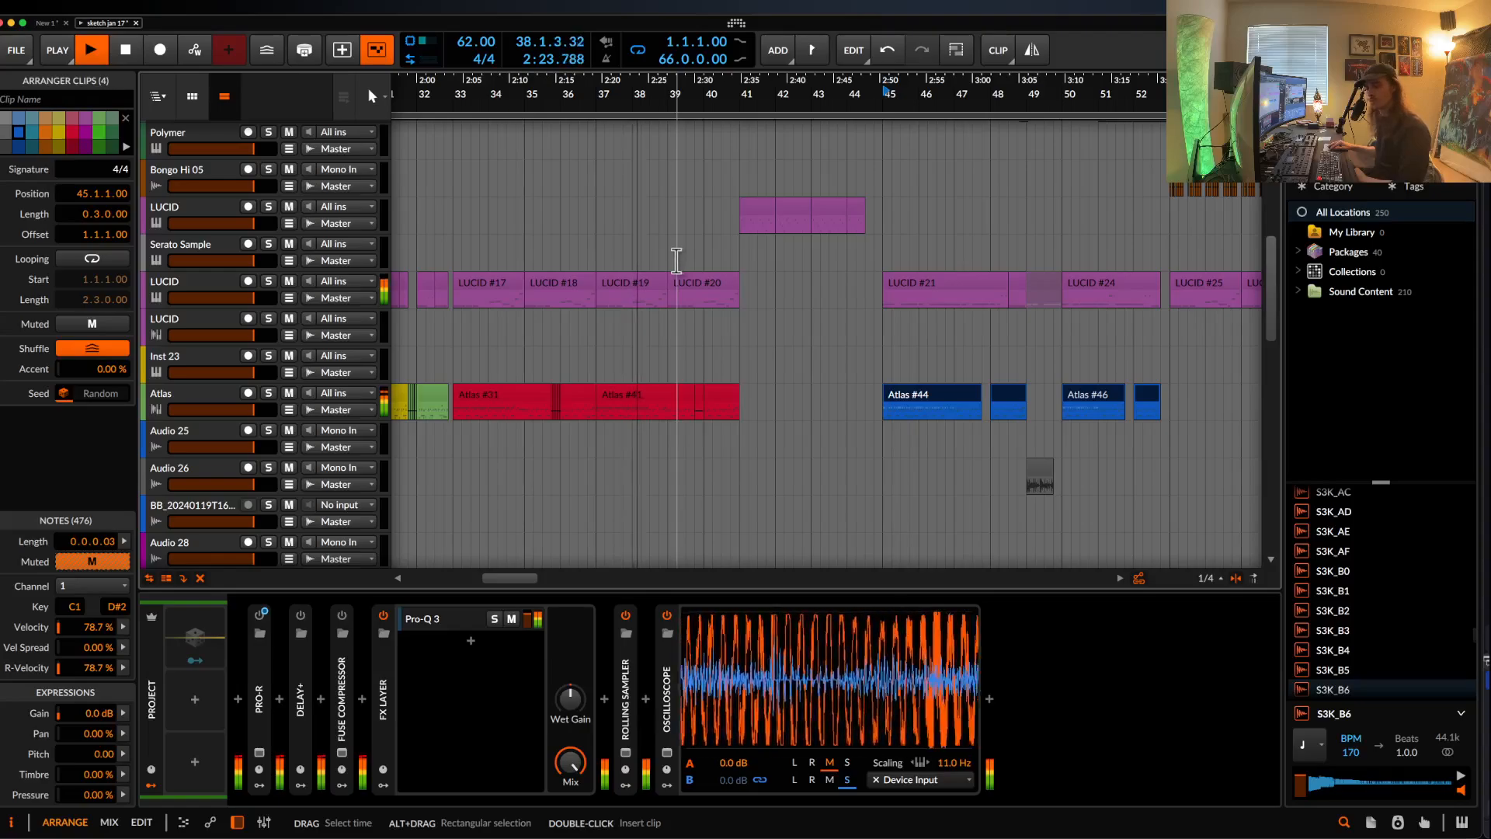
scroll(675, 262, down, 1)
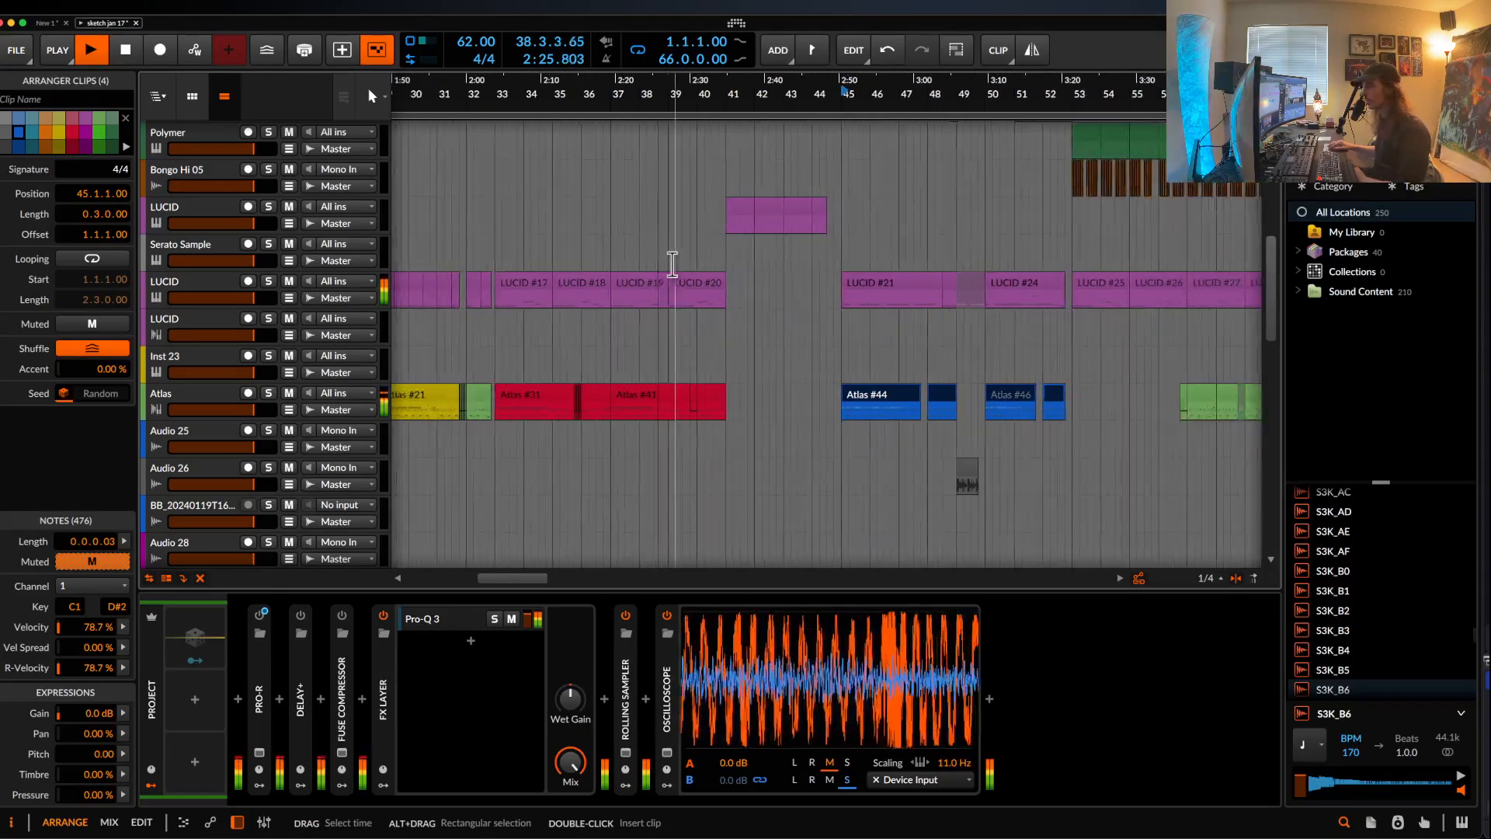
scroll(750, 270, down, 1)
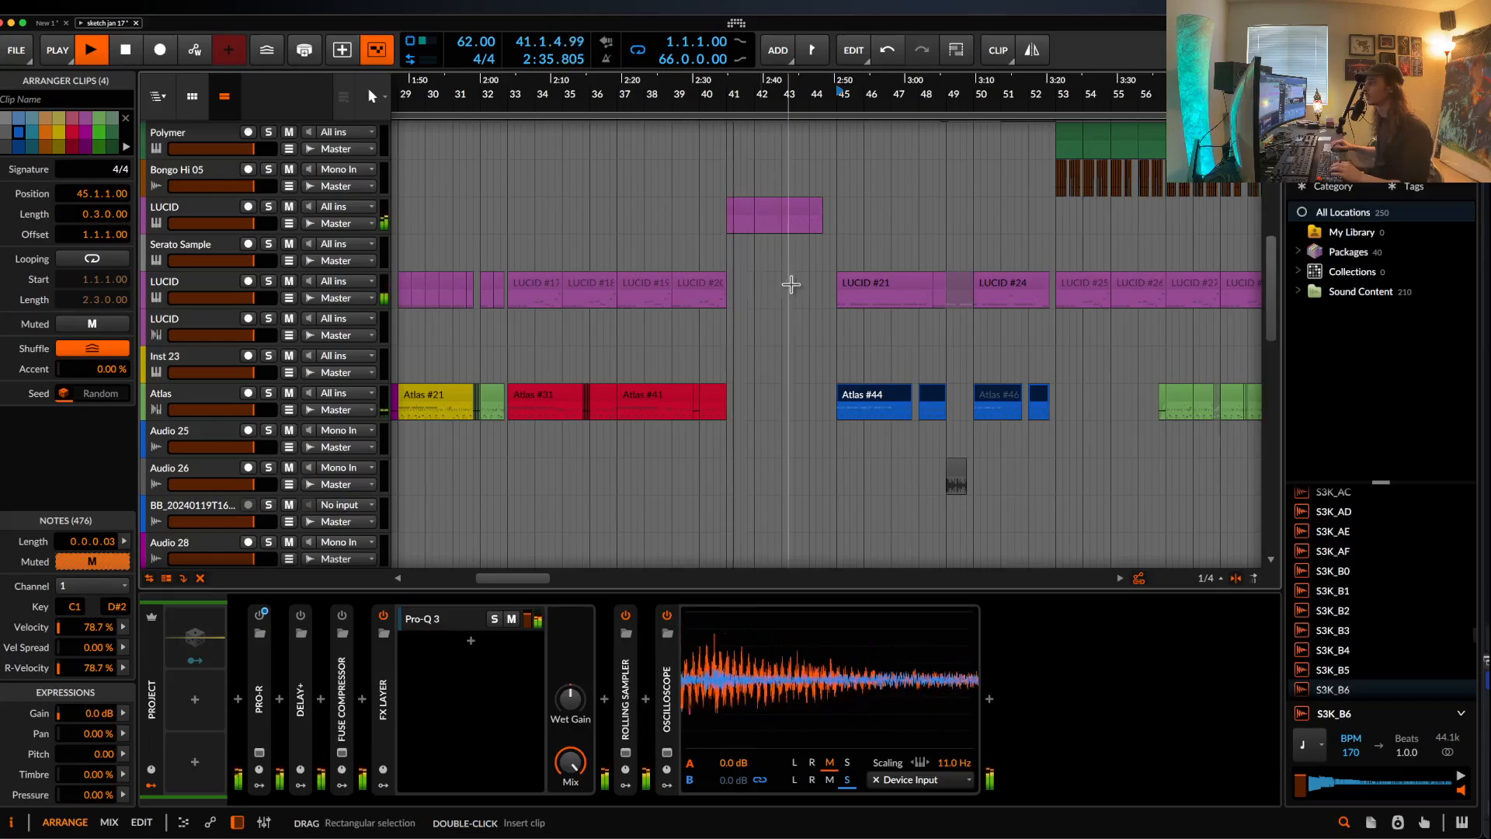
key(space)
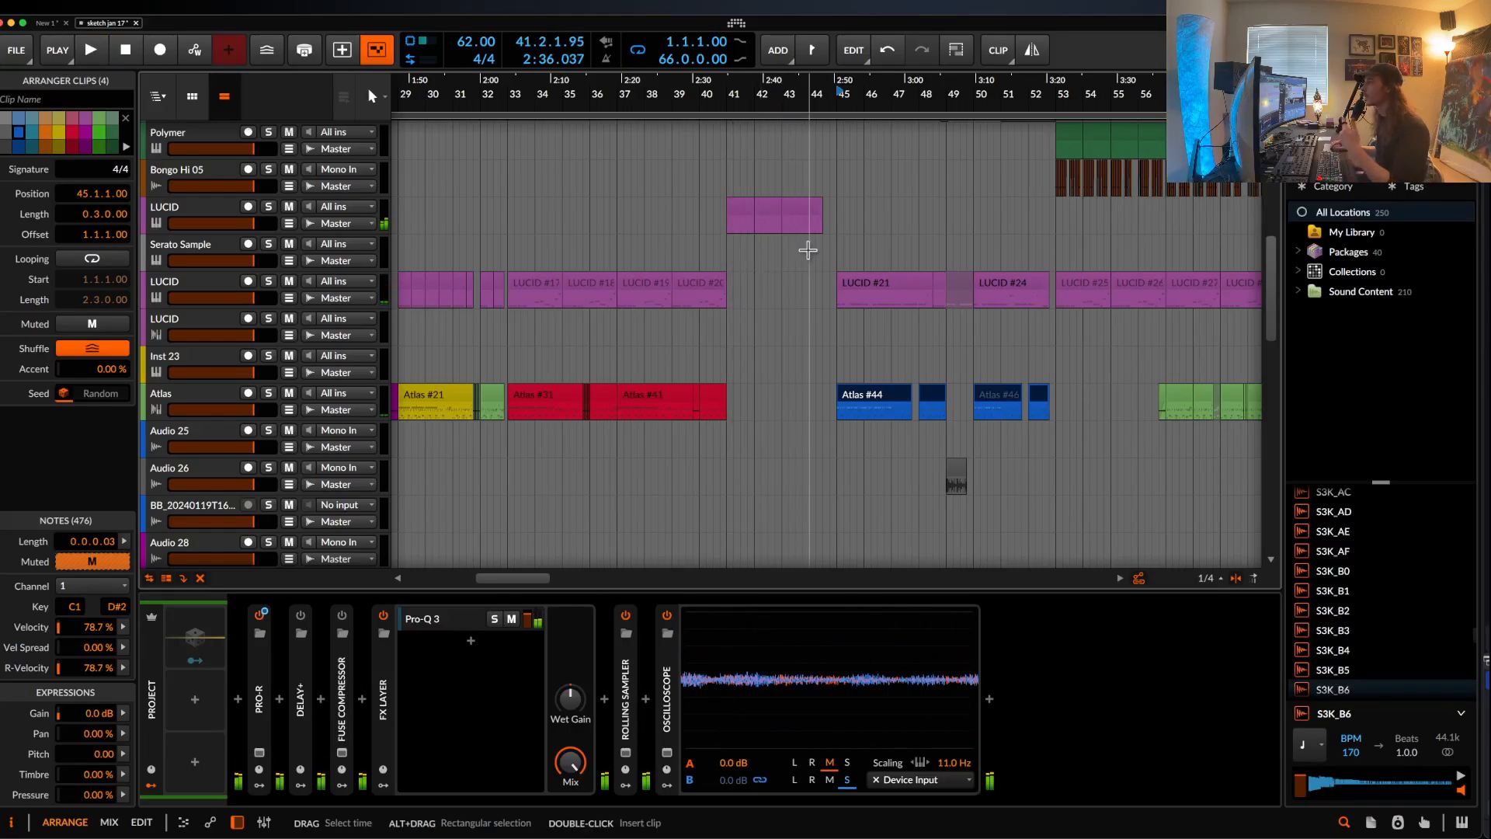
double_click(806, 180)
key(space)
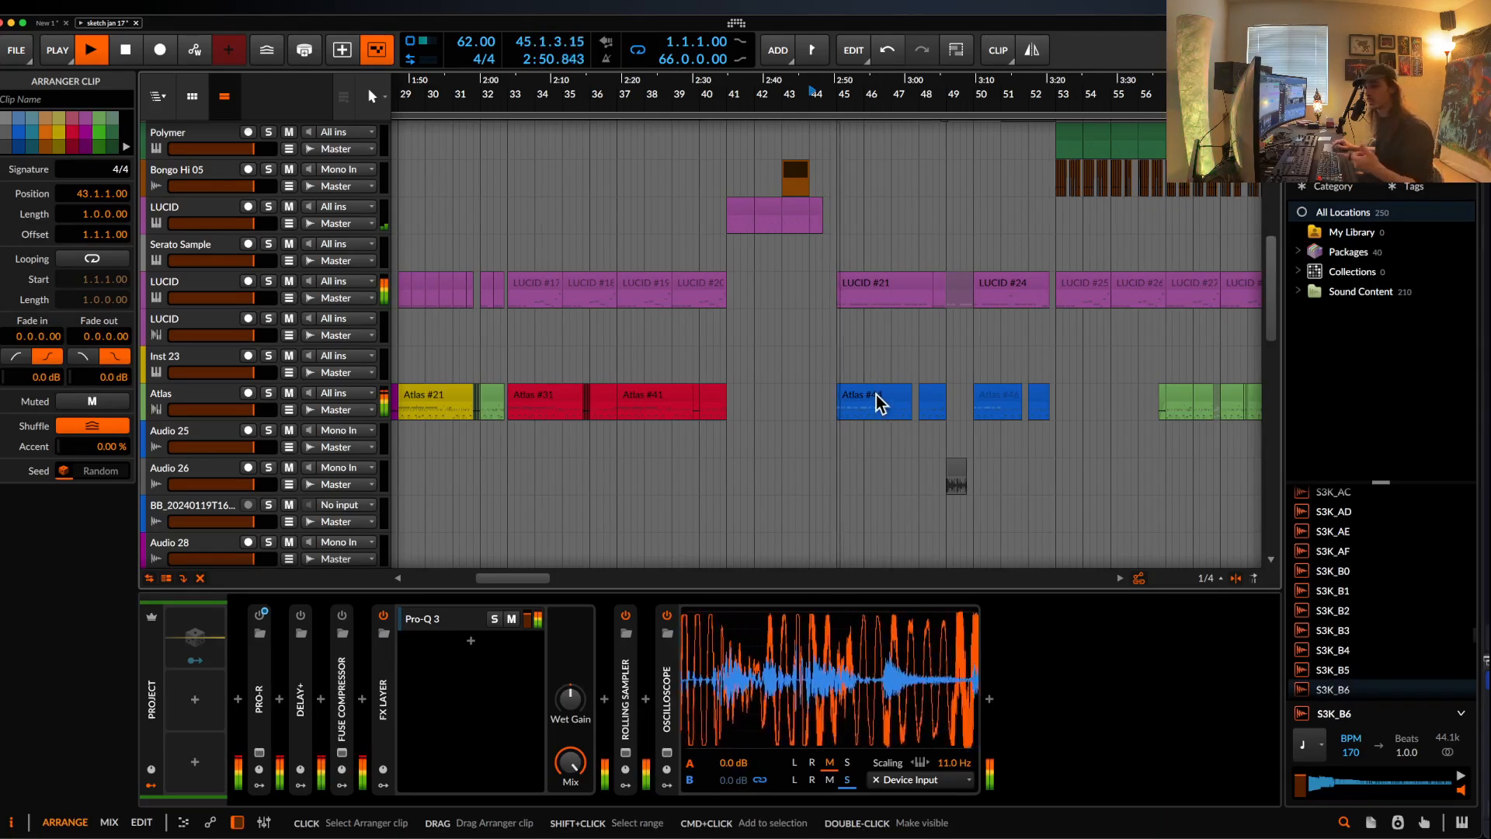
- Recolor the Atlas #46 clip at 50.1.1.00 and the short Atlas clip after it light orange
scroll(876, 400, right, 3)
scroll(876, 392, down, 3)
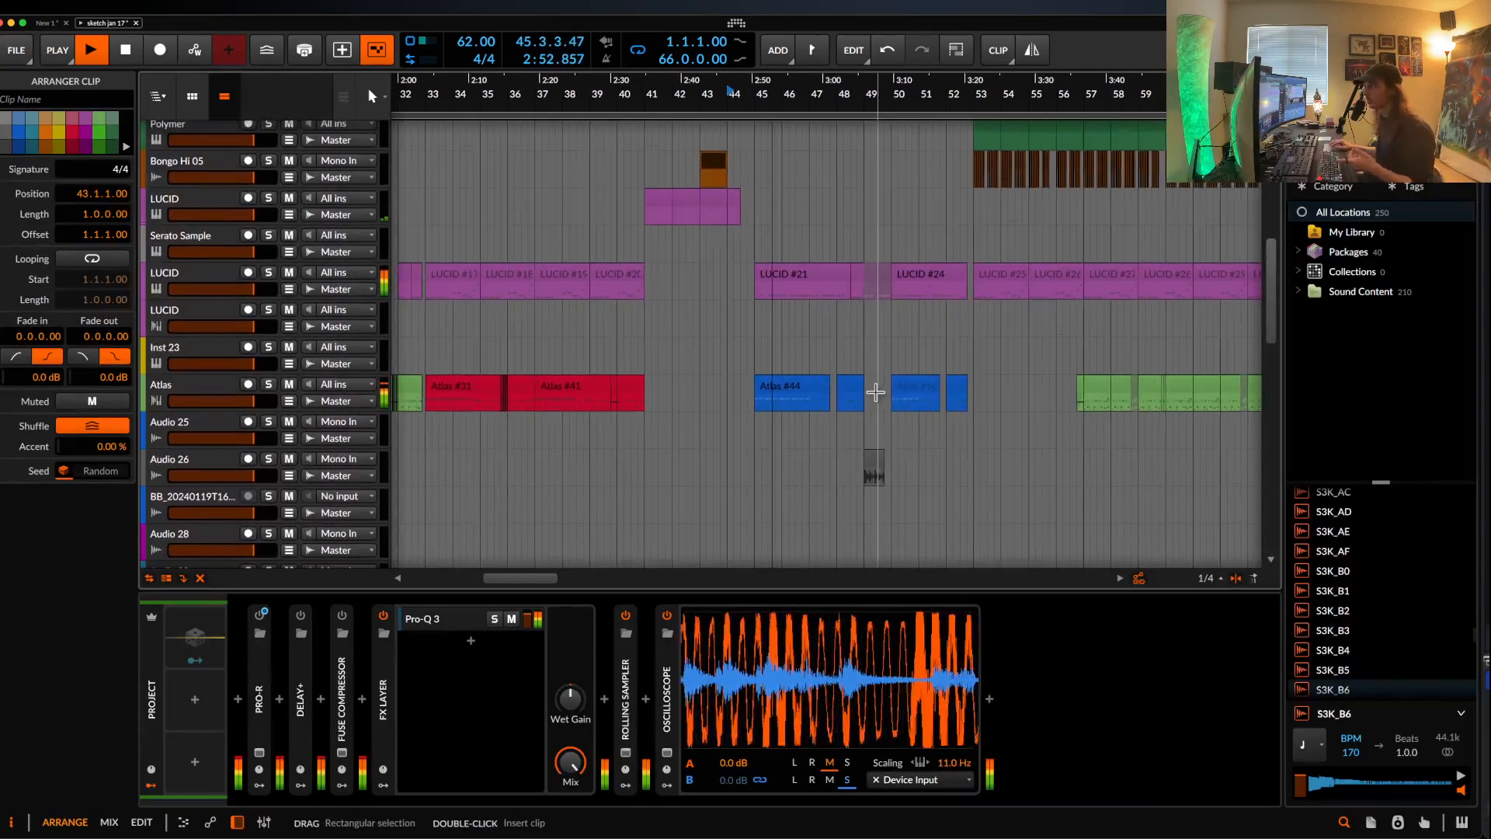
scroll(876, 392, down, 4)
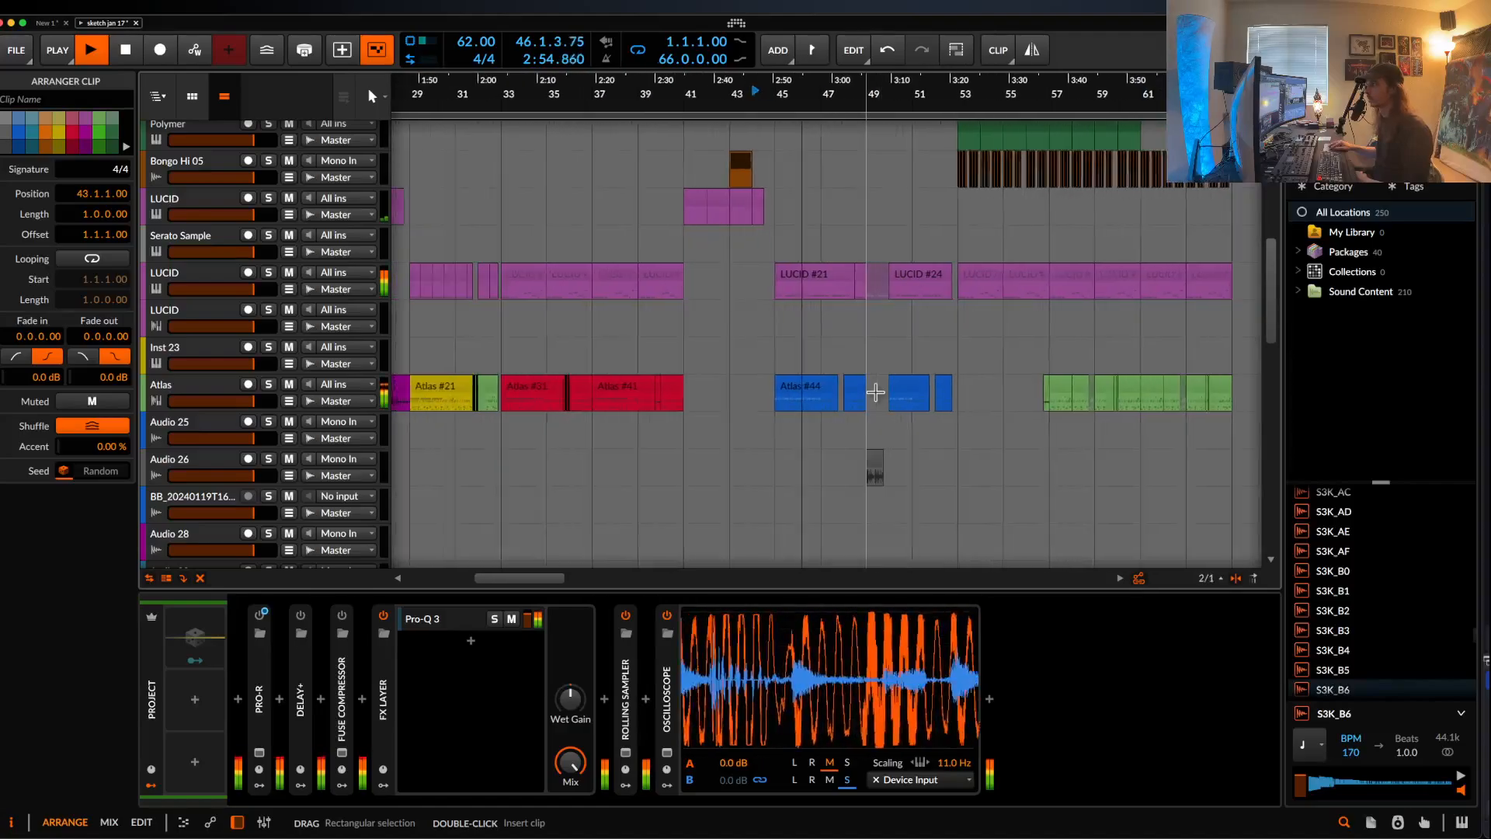
scroll(985, 422, up, 1)
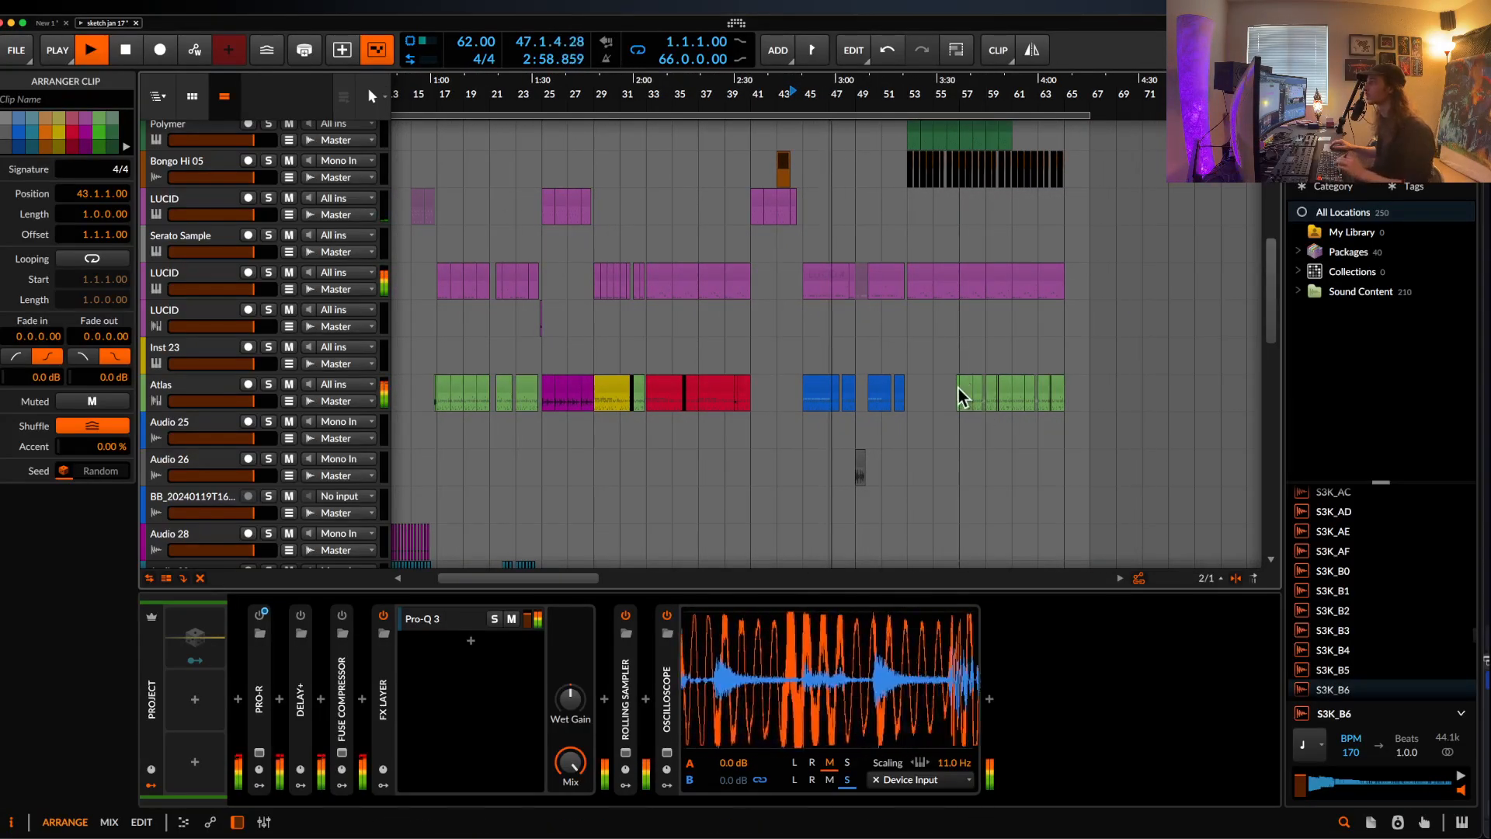
click(966, 396)
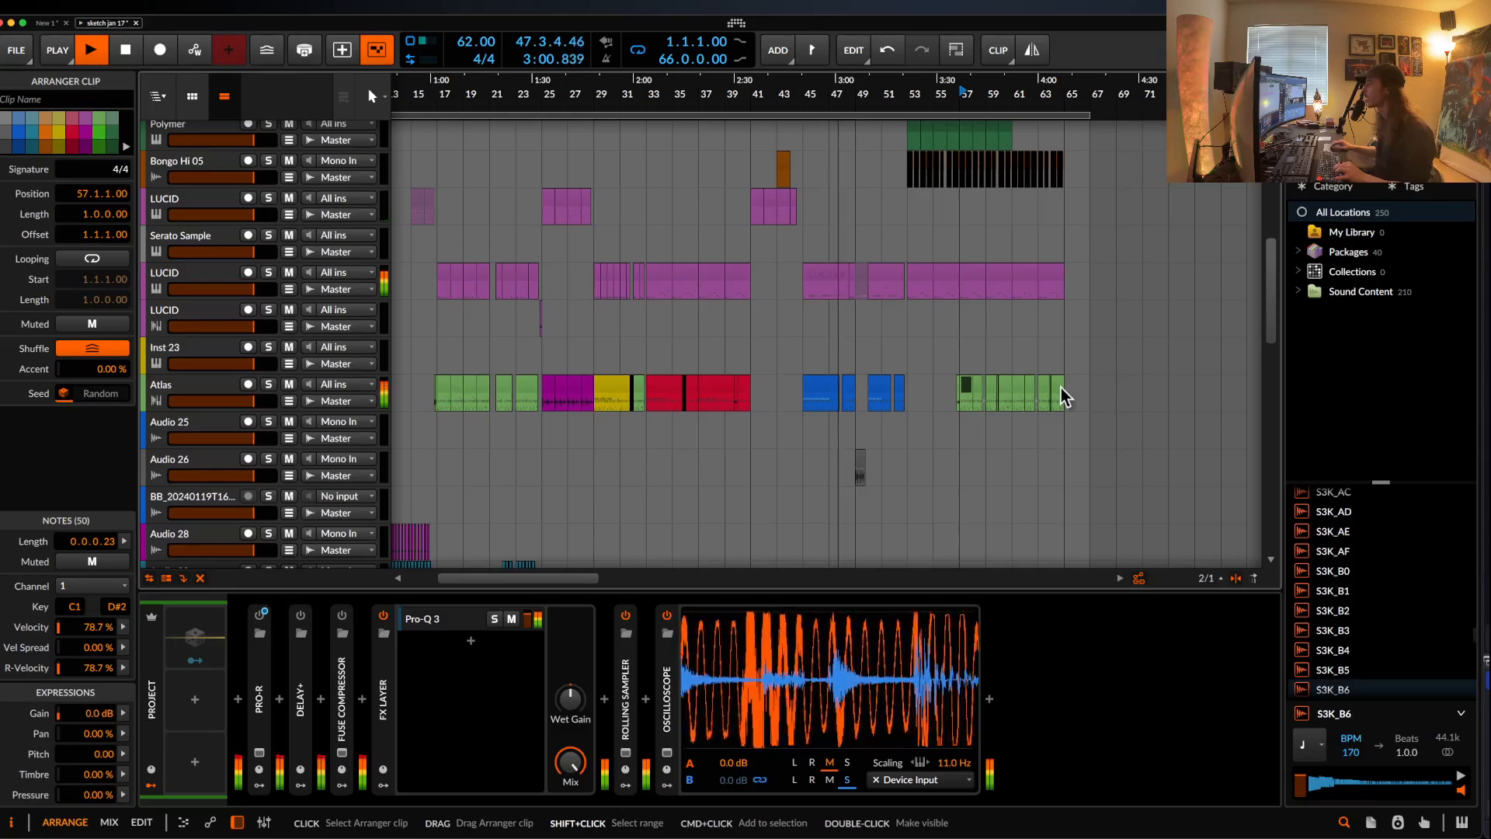
scroll(884, 388, up, 5)
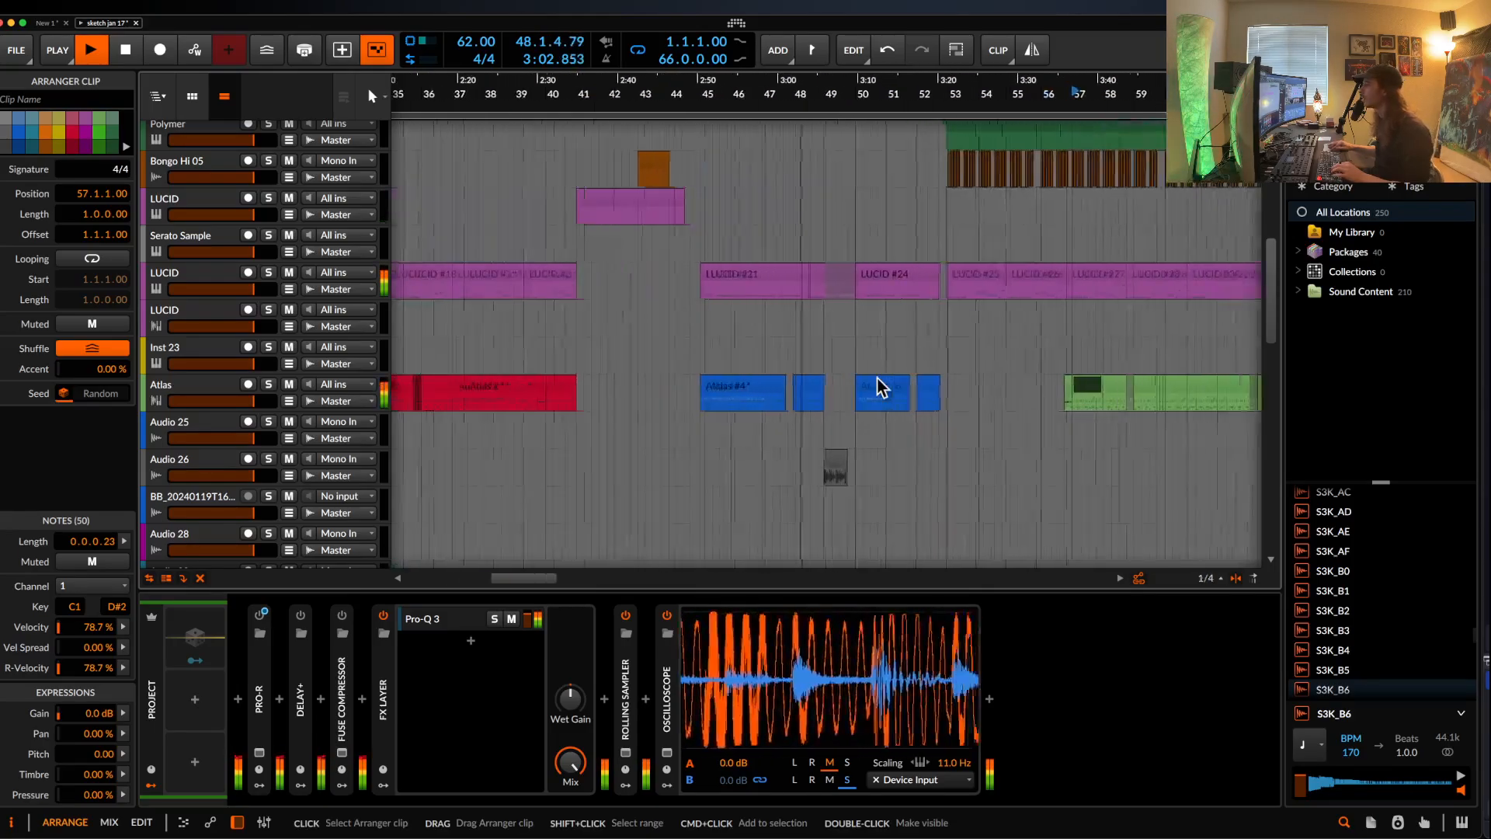
click(883, 393)
super+click(927, 381)
right_click(927, 381)
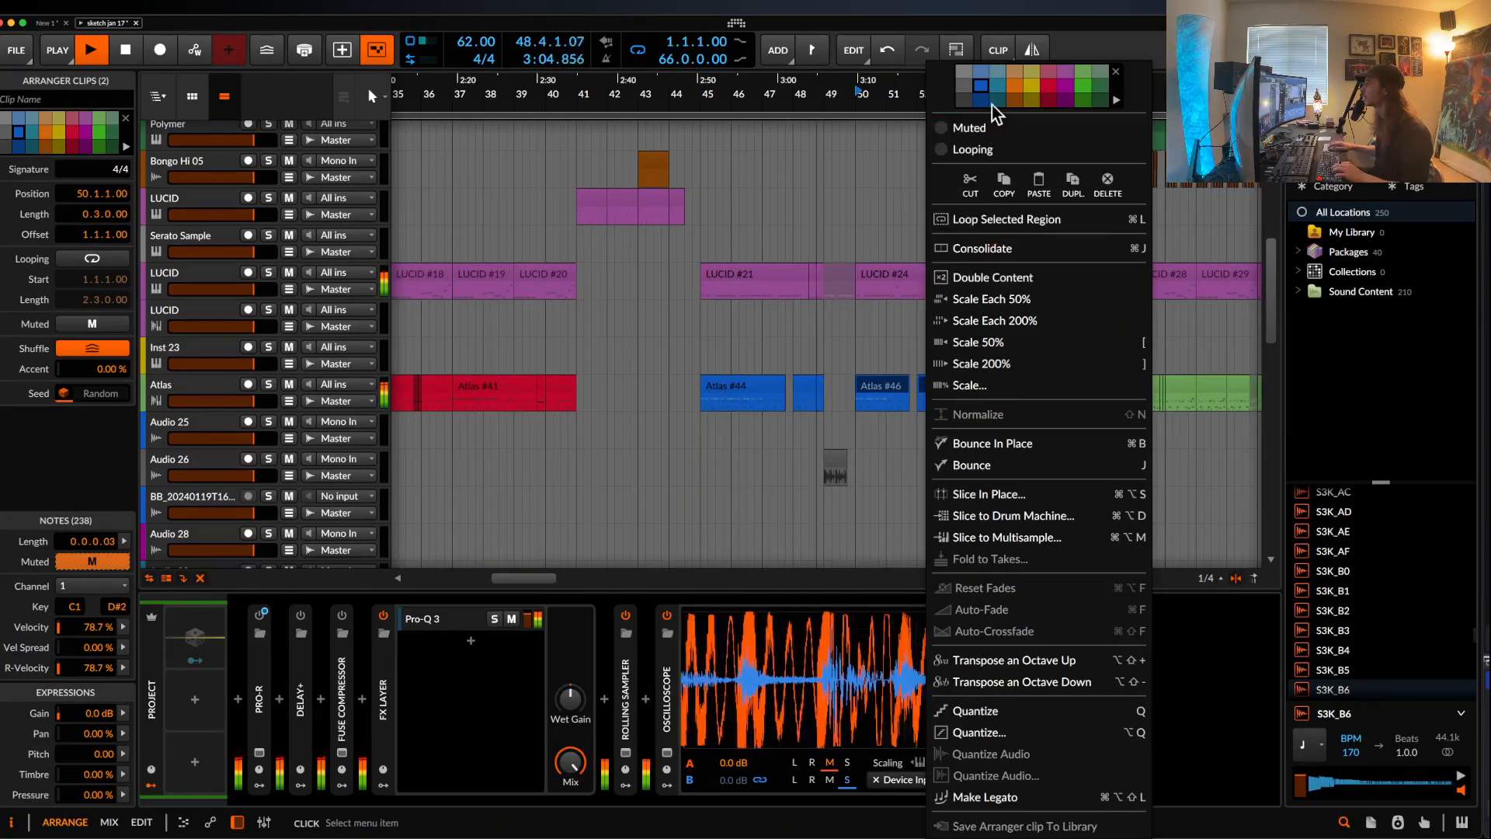
click(1016, 75)
click(841, 337)
- Color all the Atlas clips from 57.1.1.00 through the end of the arrangement red
scroll(1009, 359, right, 3)
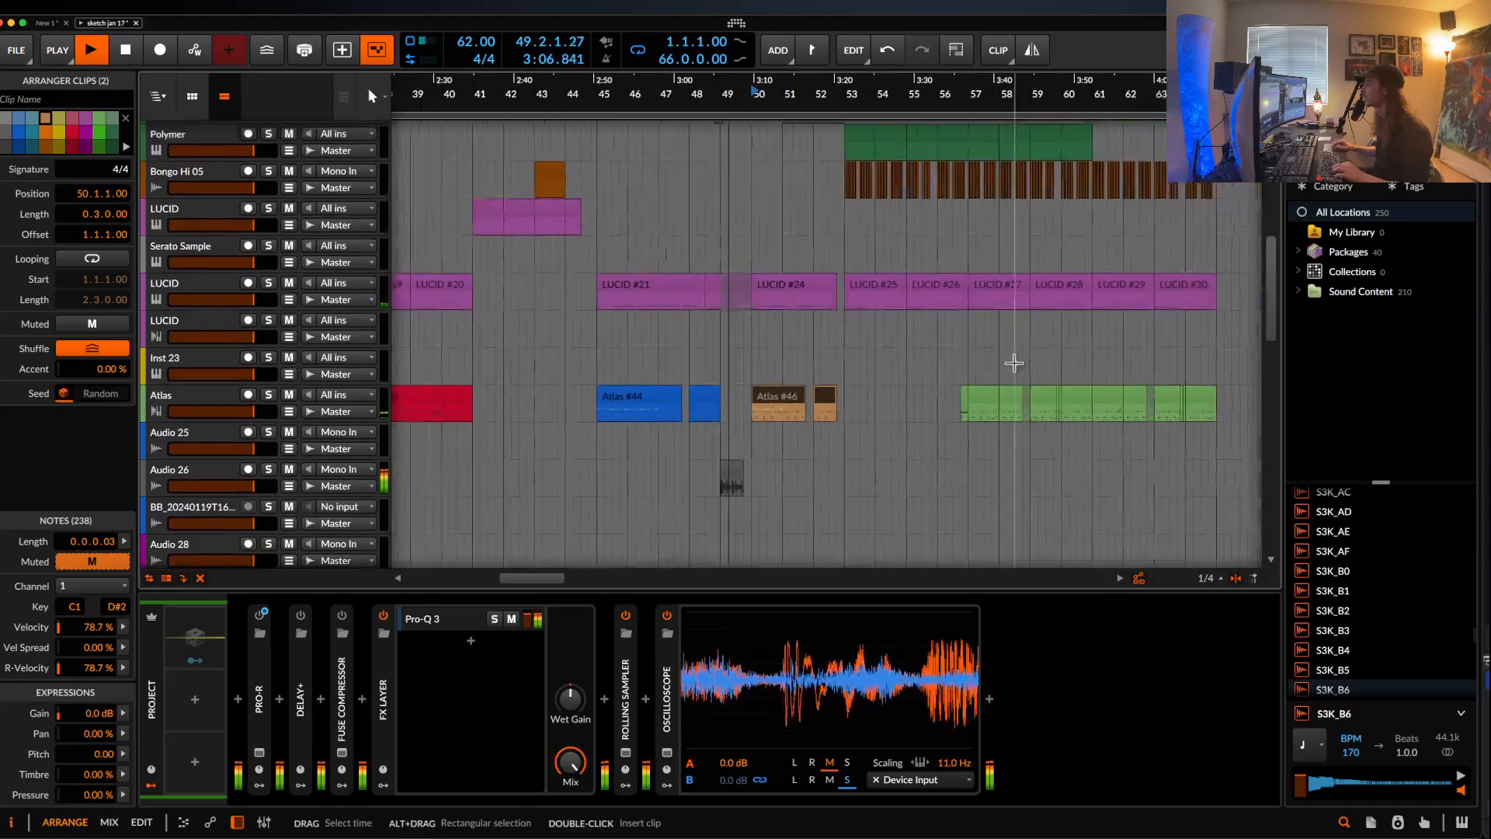
click(980, 393)
shift+click(1200, 394)
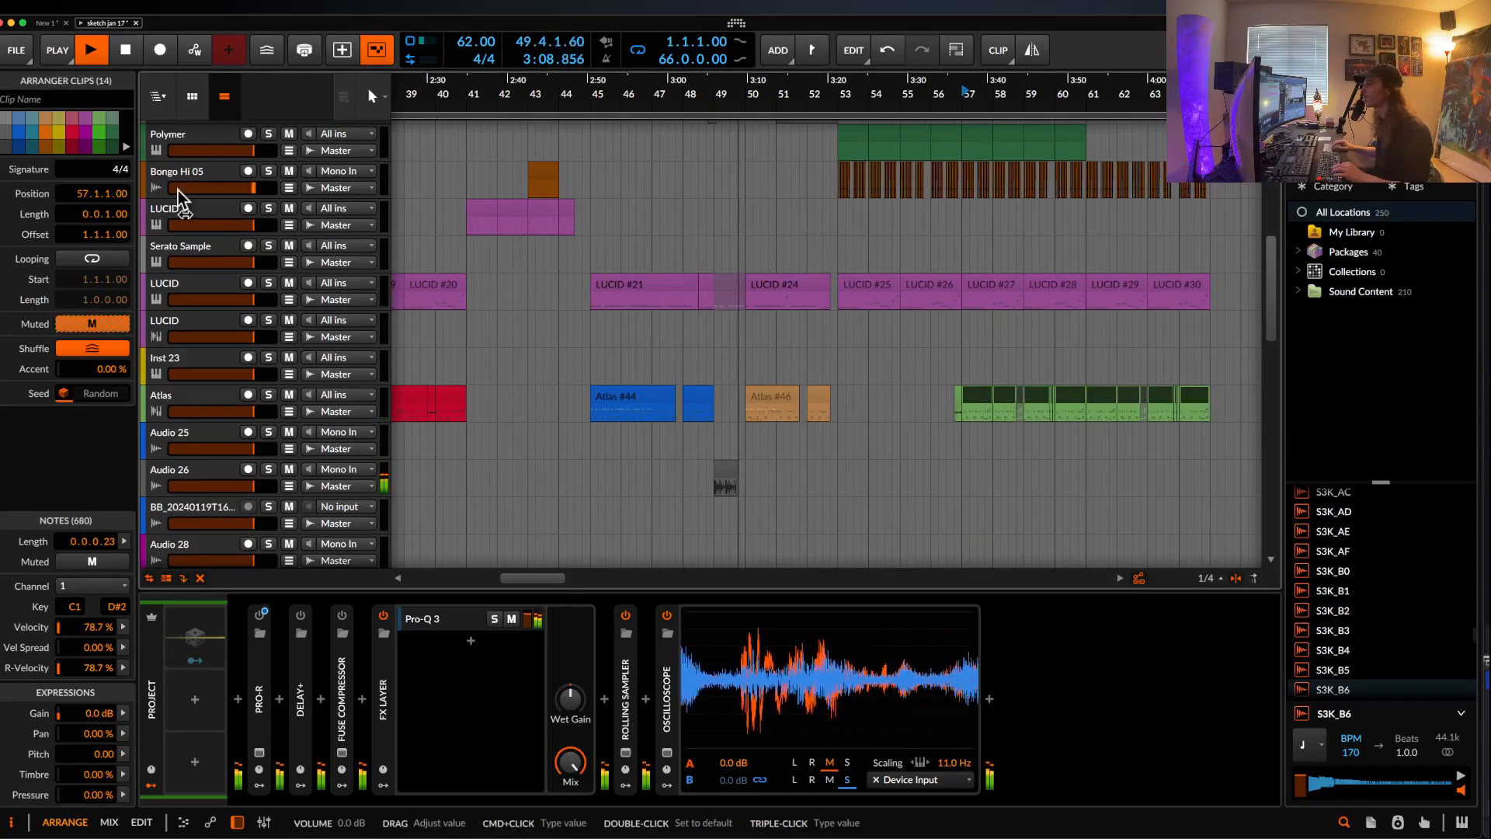
click(69, 134)
- Set the playback start to 53.1.1.00 and examine the Polymer, Bongo Hi 05, LUCID and Atlas clips from that bar onward
scroll(648, 296, down, 2)
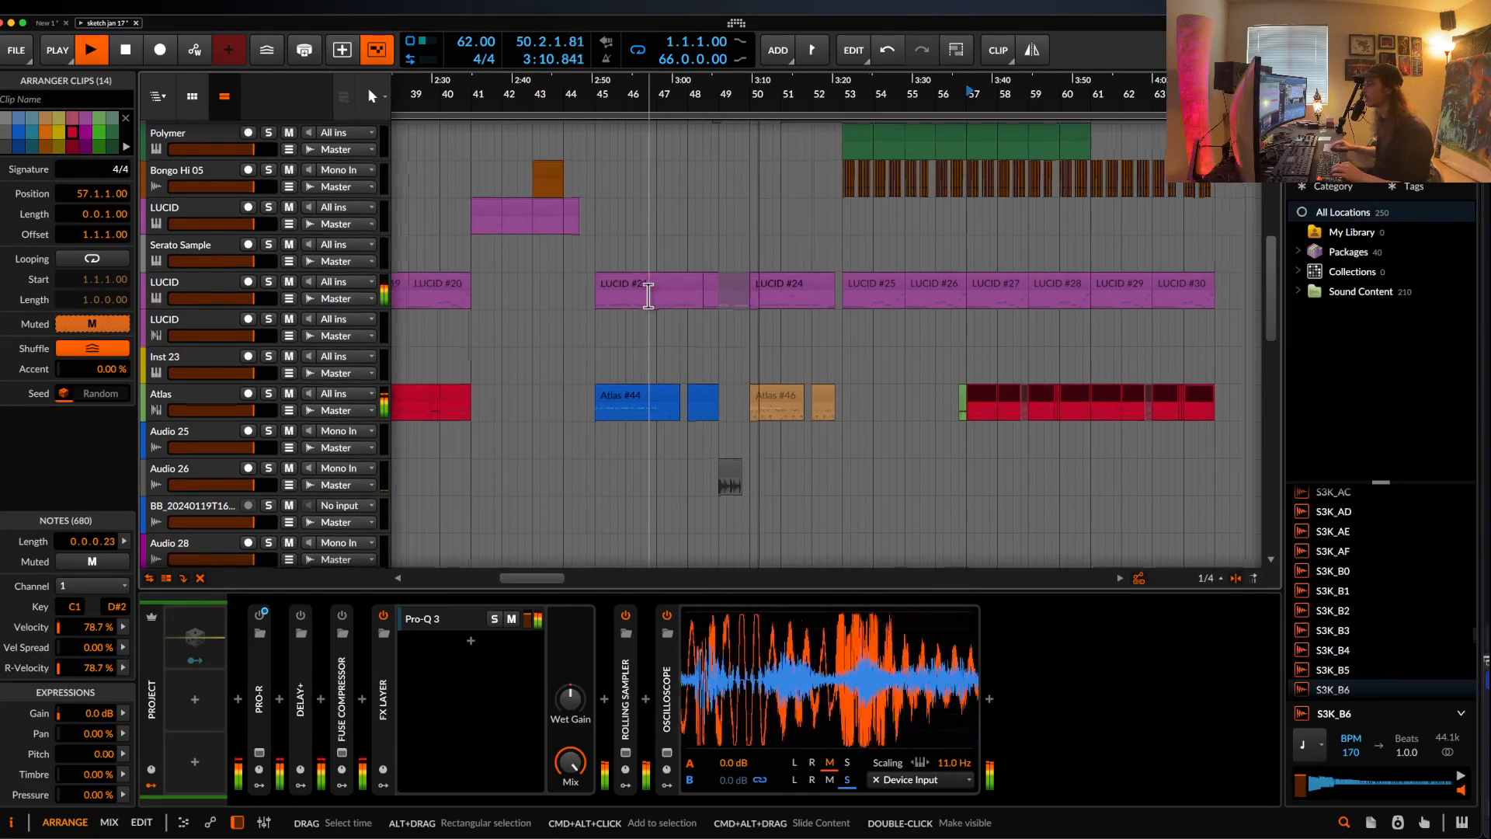
scroll(649, 295, up, 2)
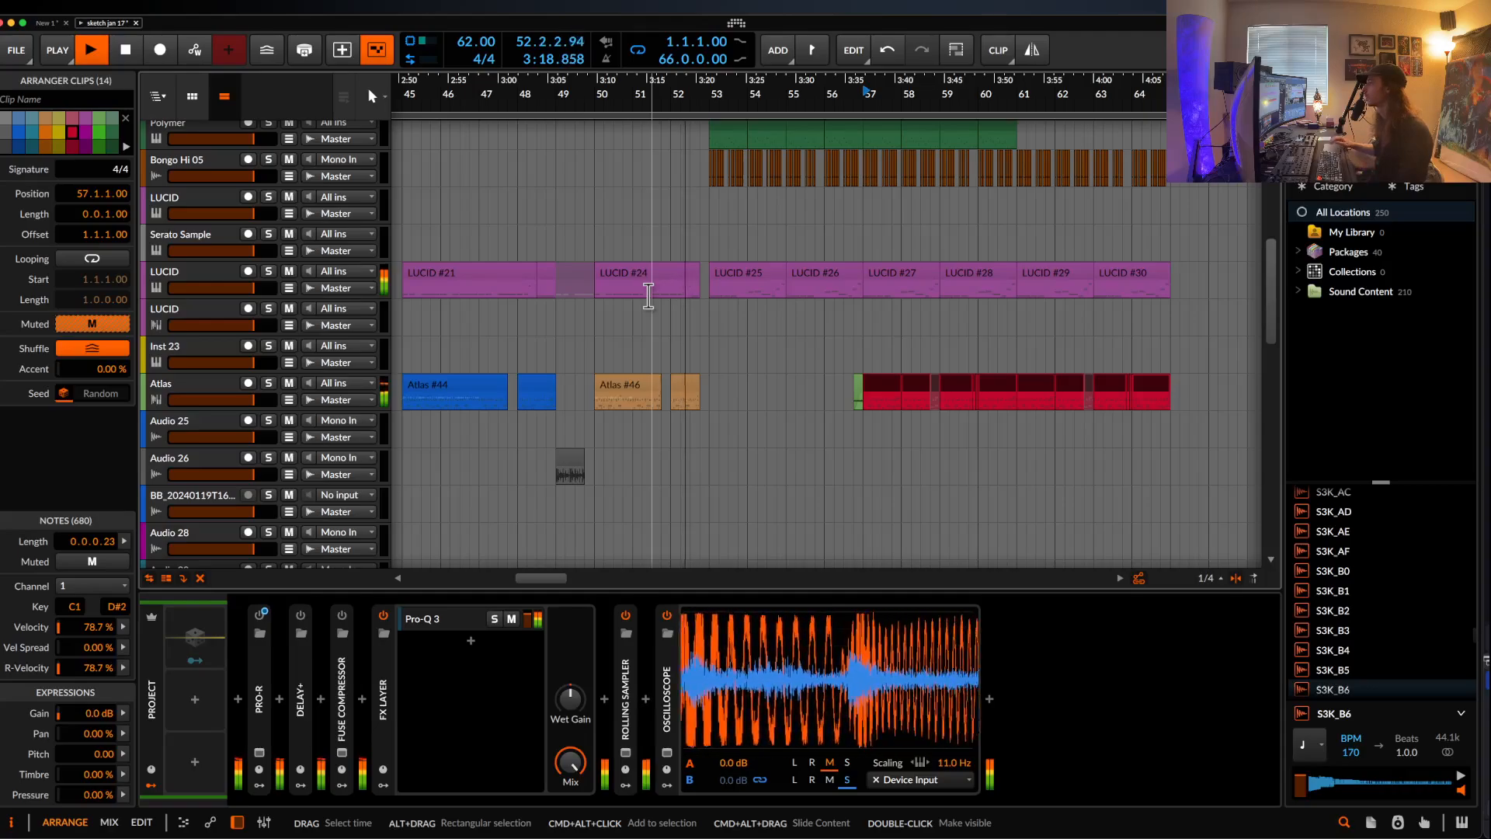
scroll(747, 285, up, 3)
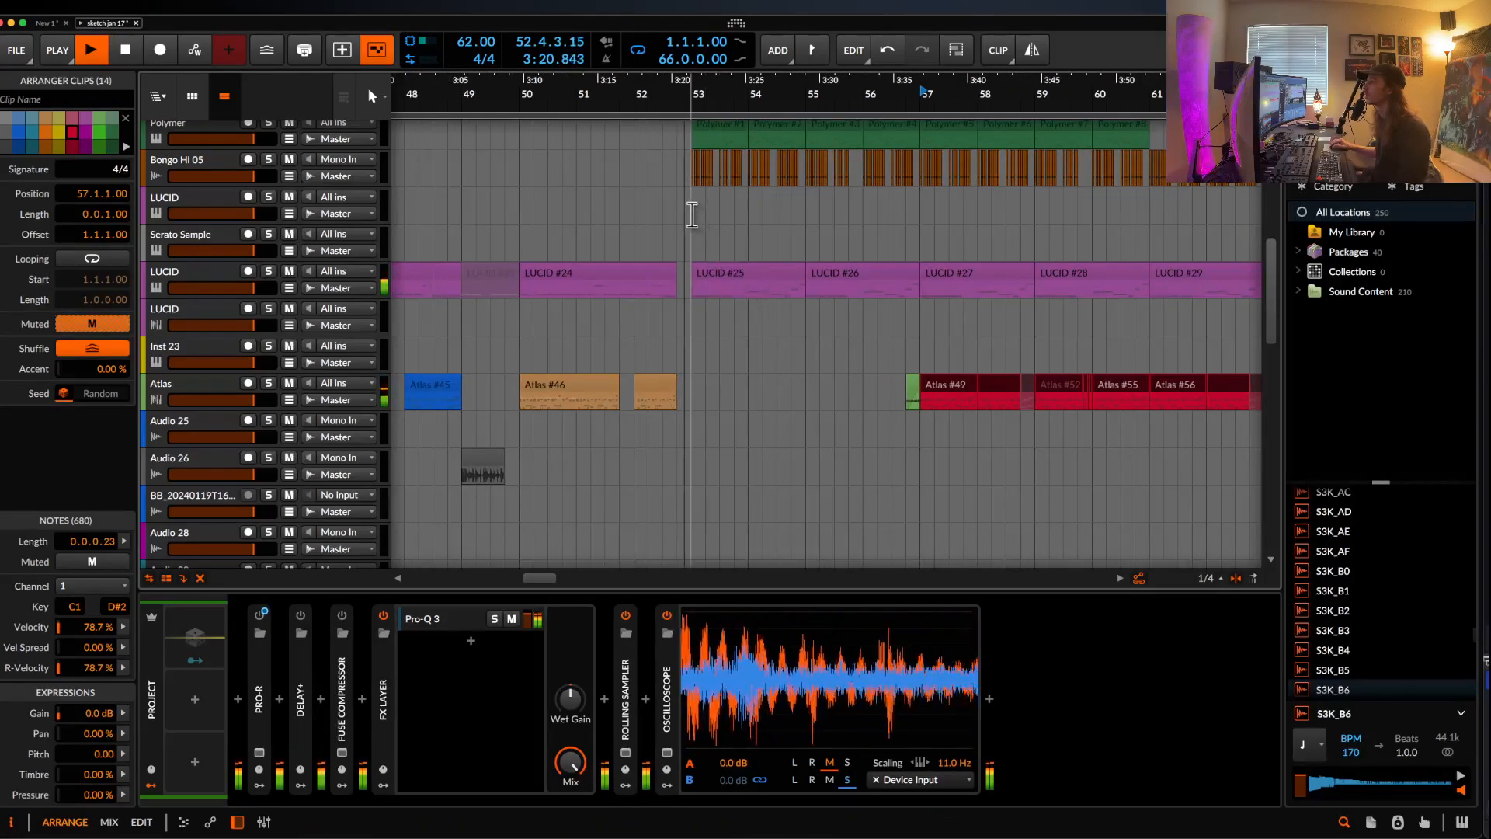
click(691, 214)
scroll(691, 213, down, 1)
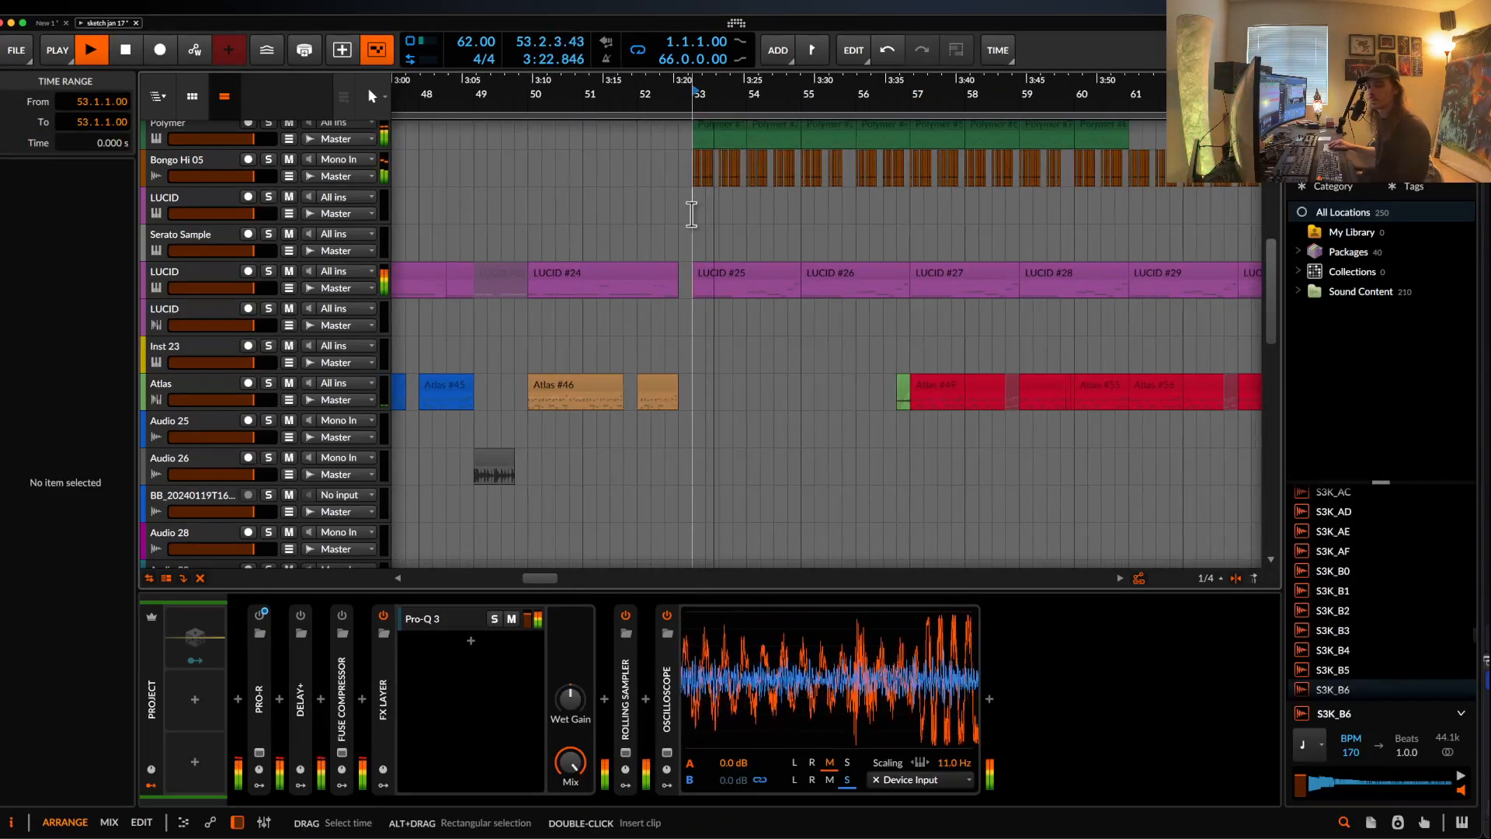
scroll(699, 213, down, 3)
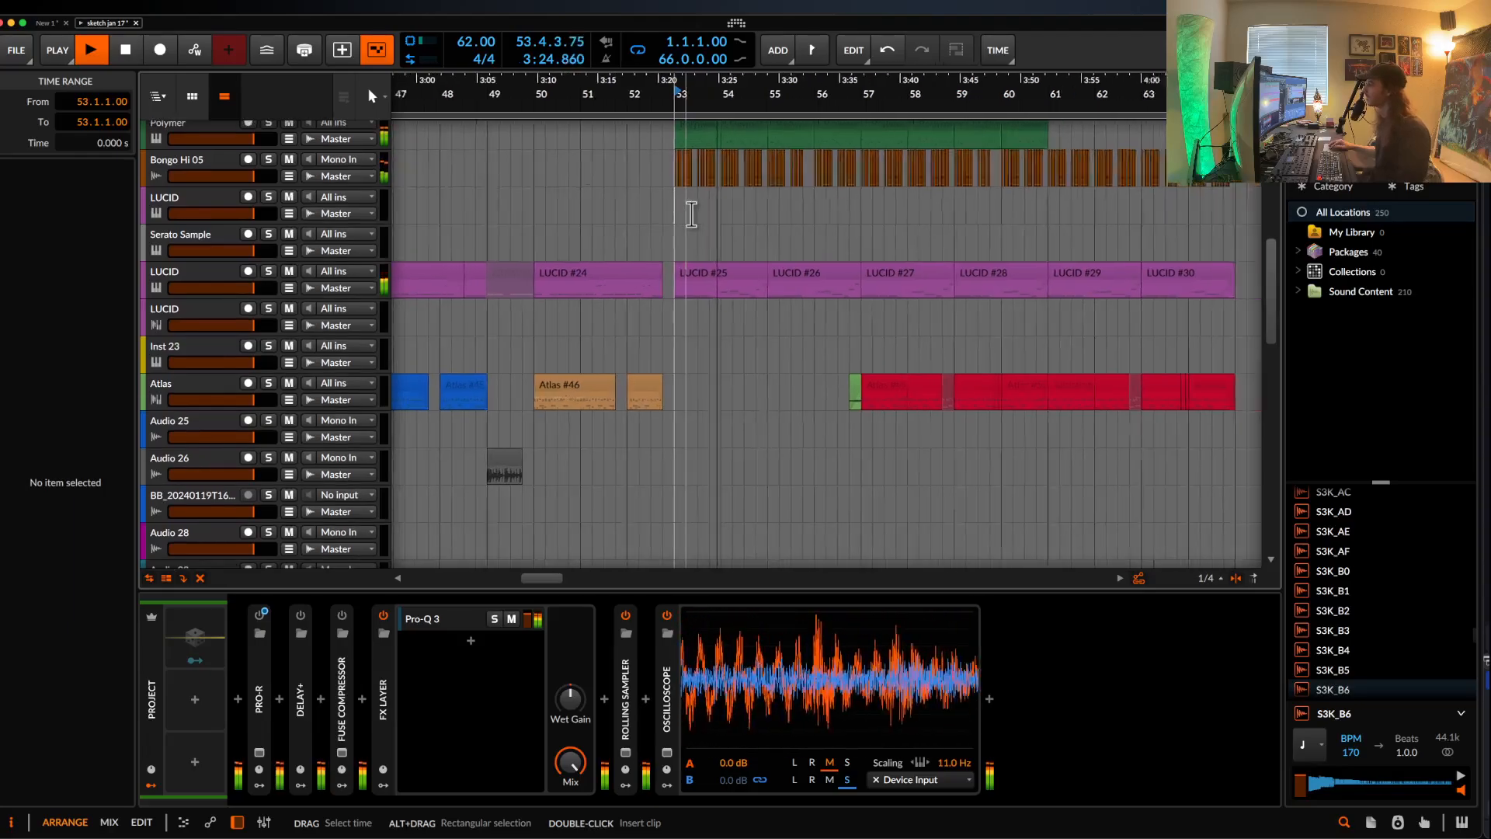
scroll(733, 214, up, 1)
scroll(812, 233, up, 3)
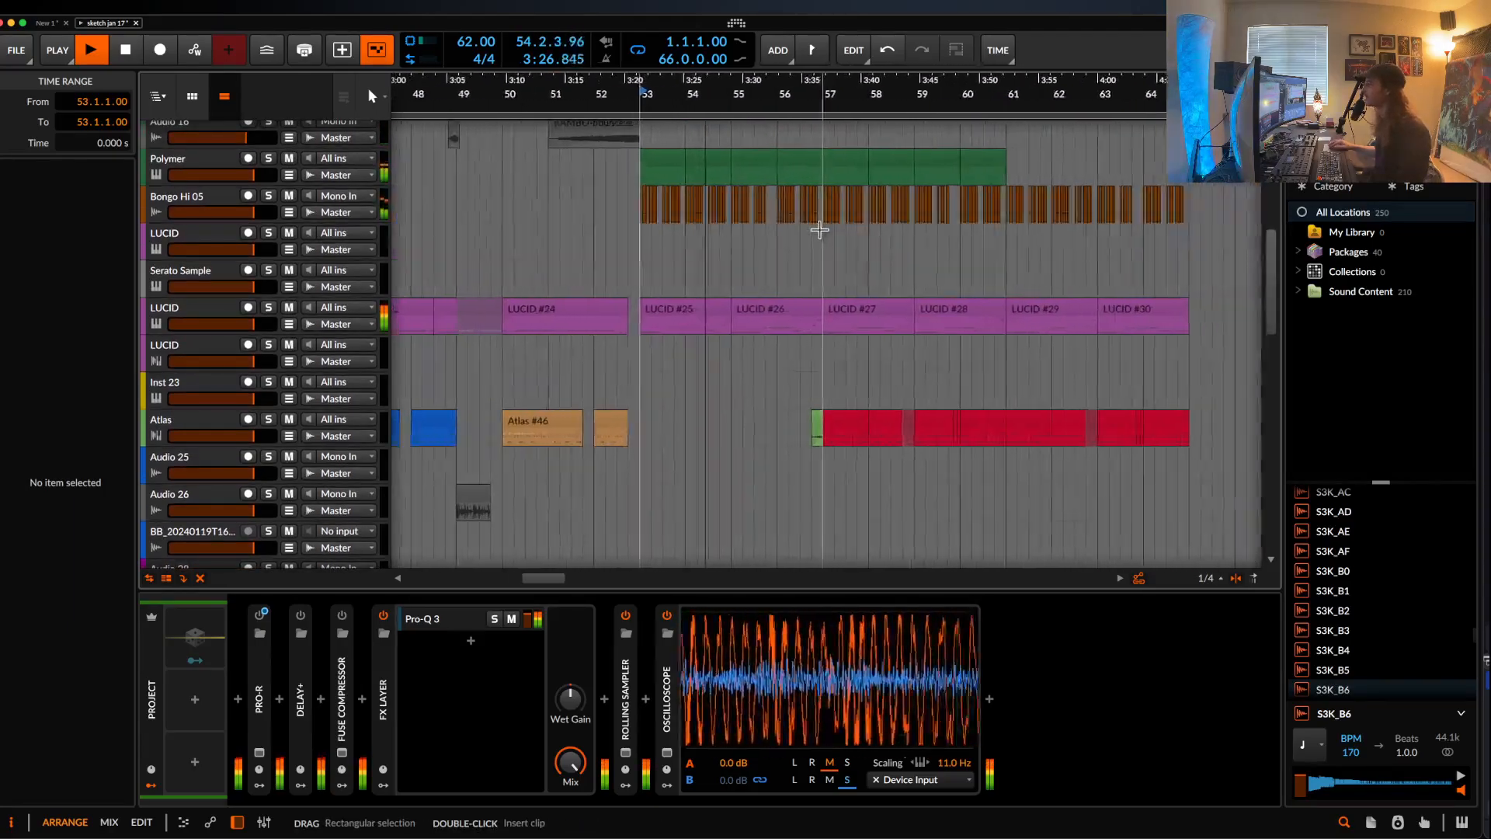
scroll(807, 238, down, 2)
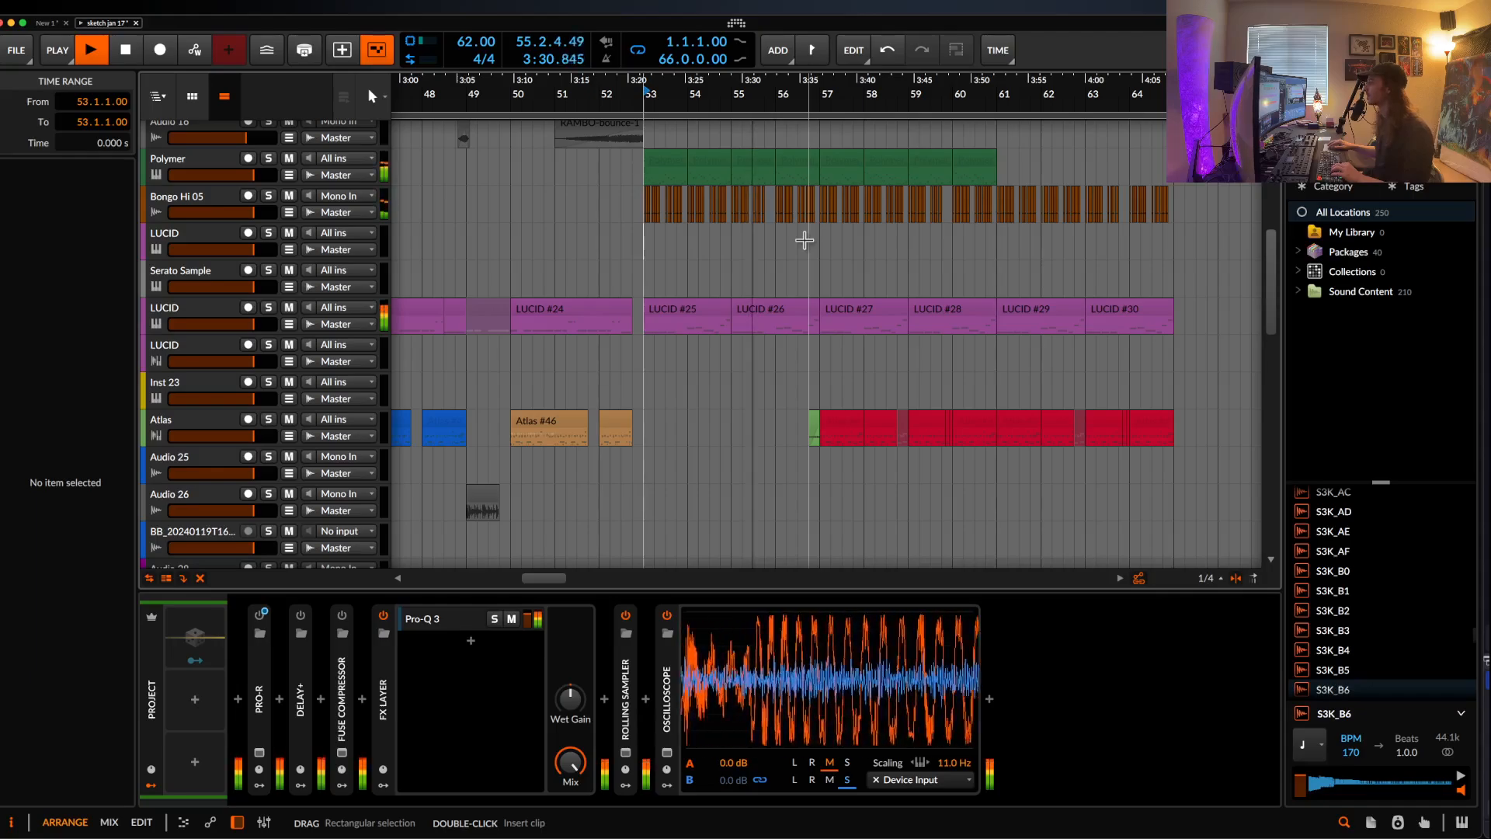
- Examine how the color-coded Atlas variations line up with the LUCID, Polymer and Bongo Hi 05 clips through bar 64 during playback
scroll(805, 240, up, 2)
scroll(805, 240, right, 1)
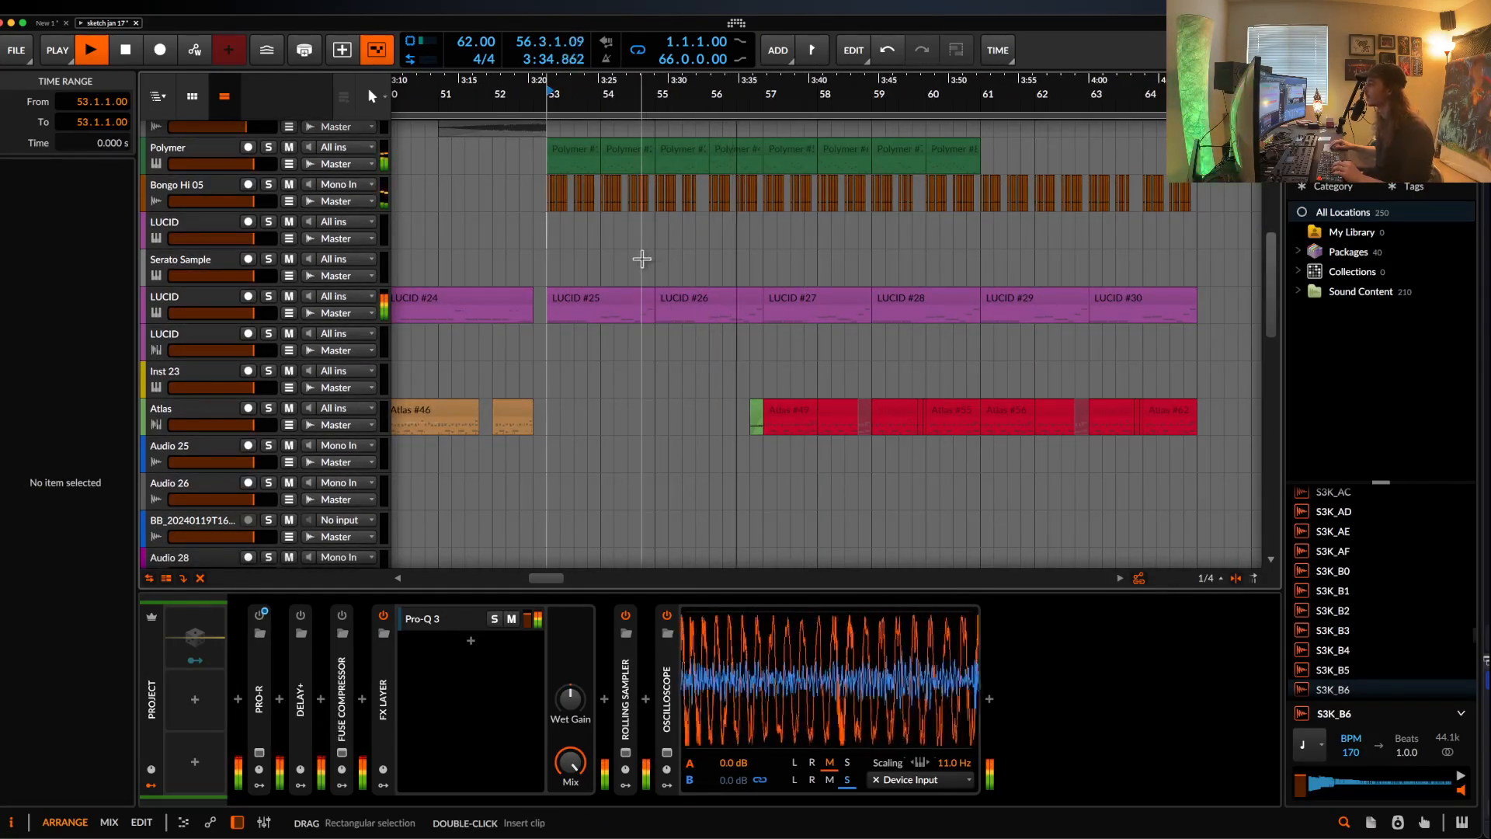
scroll(800, 380, left, 3)
scroll(800, 380, down, 5)
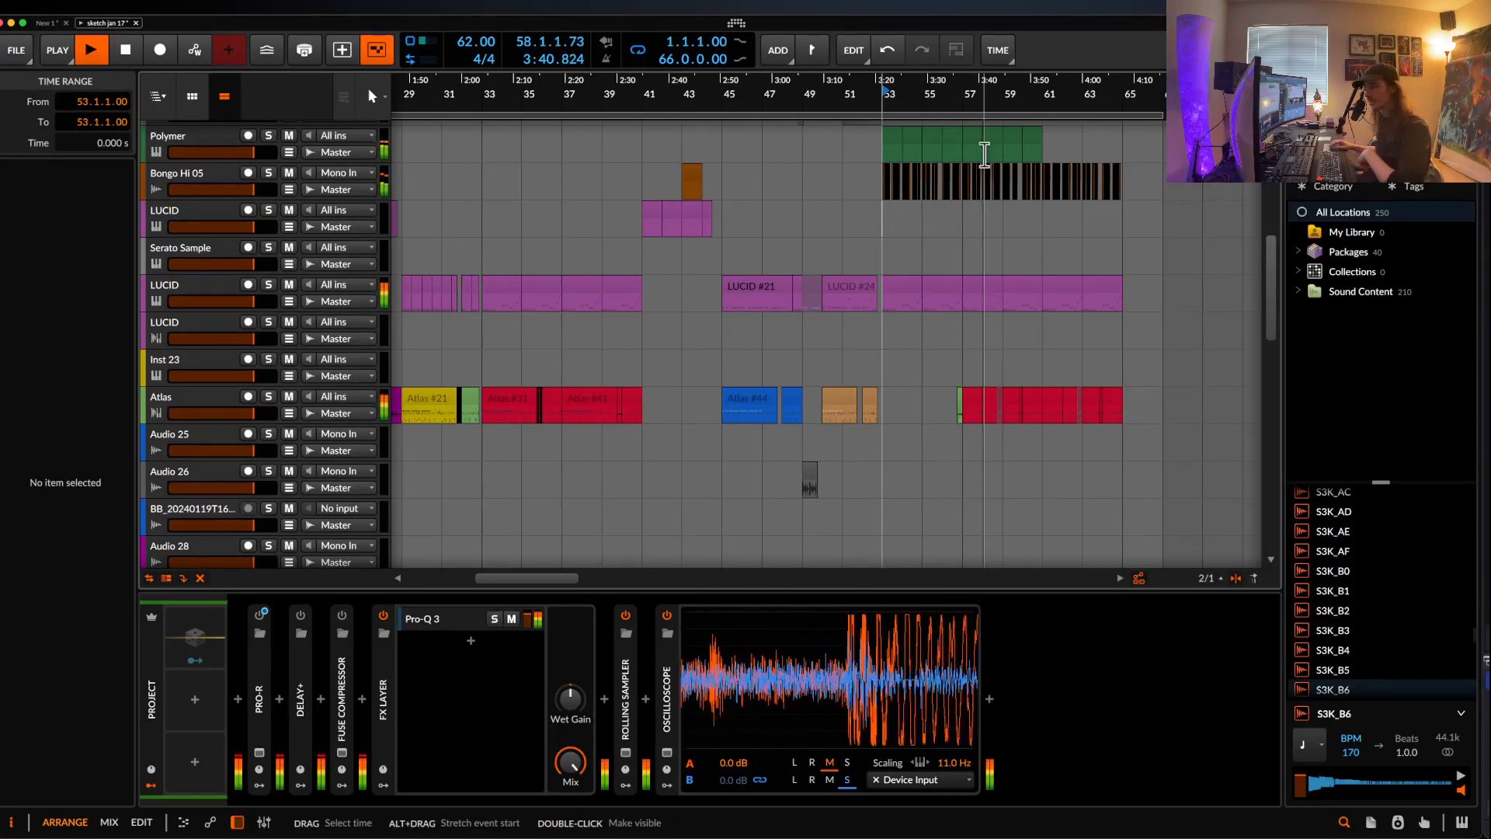
scroll(956, 186, up, 1)
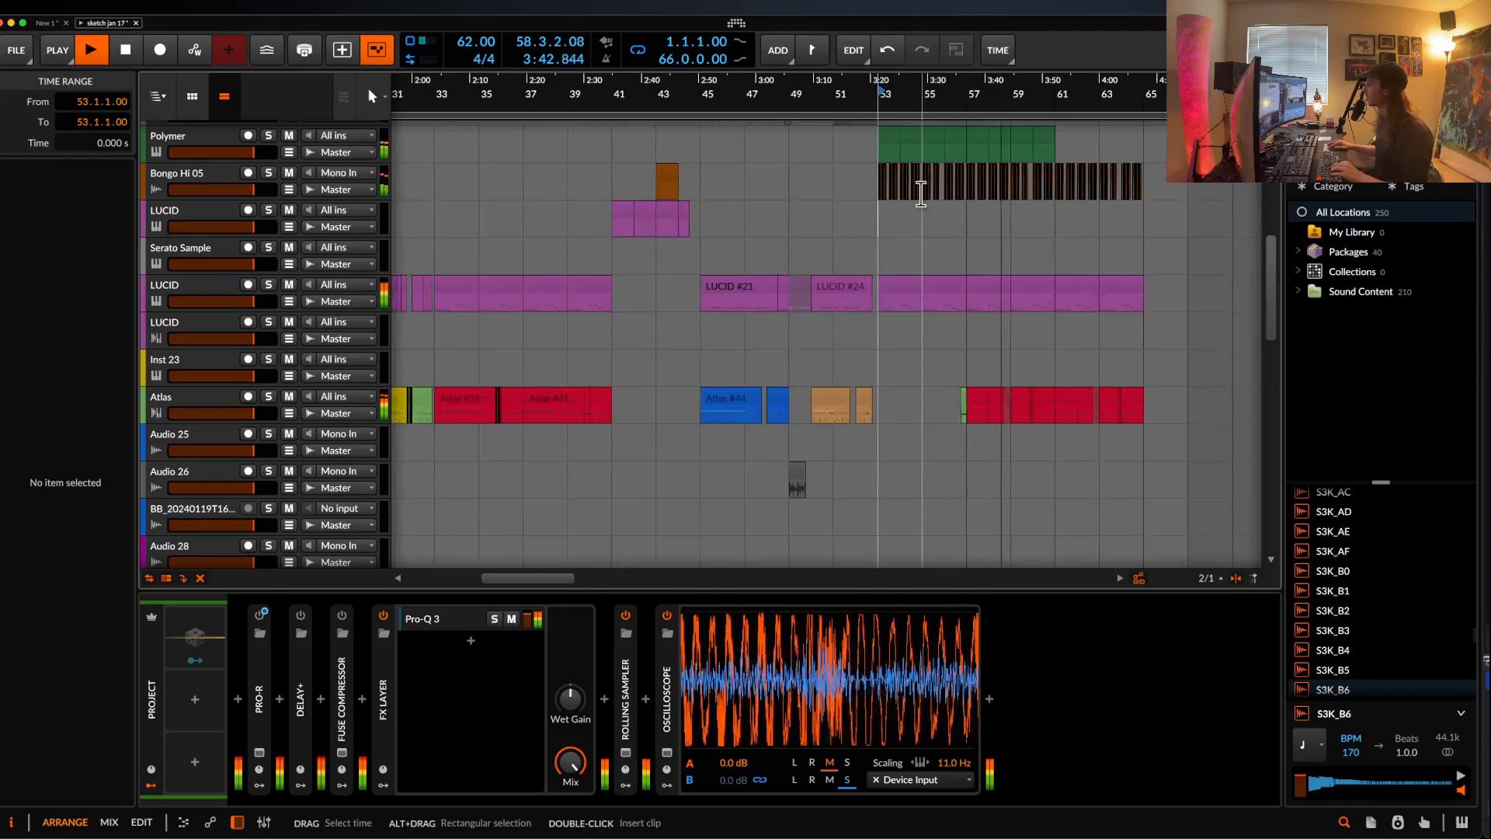
scroll(937, 209, down, 1)
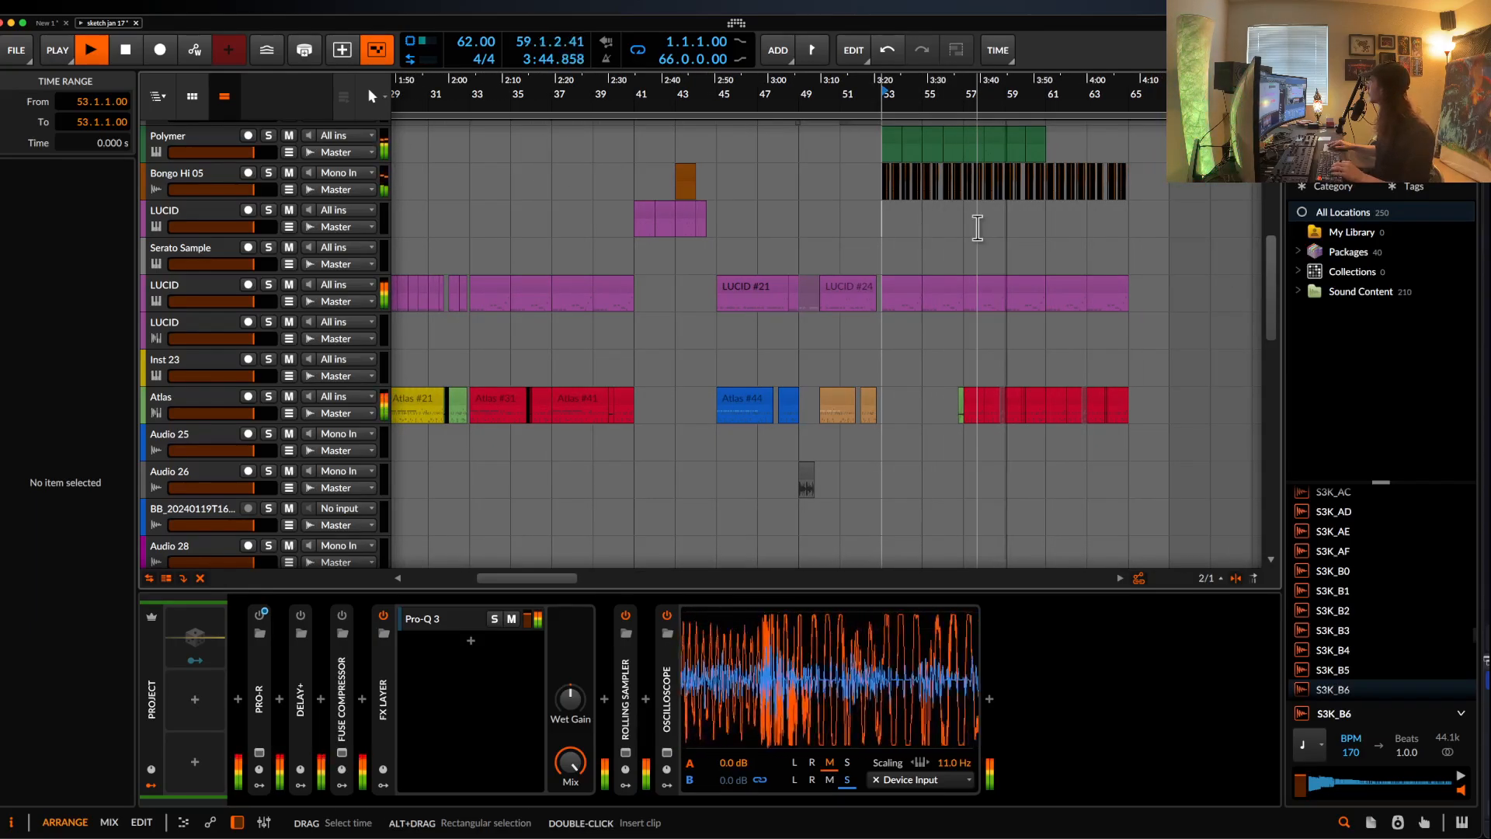
scroll(1024, 314, up, 3)
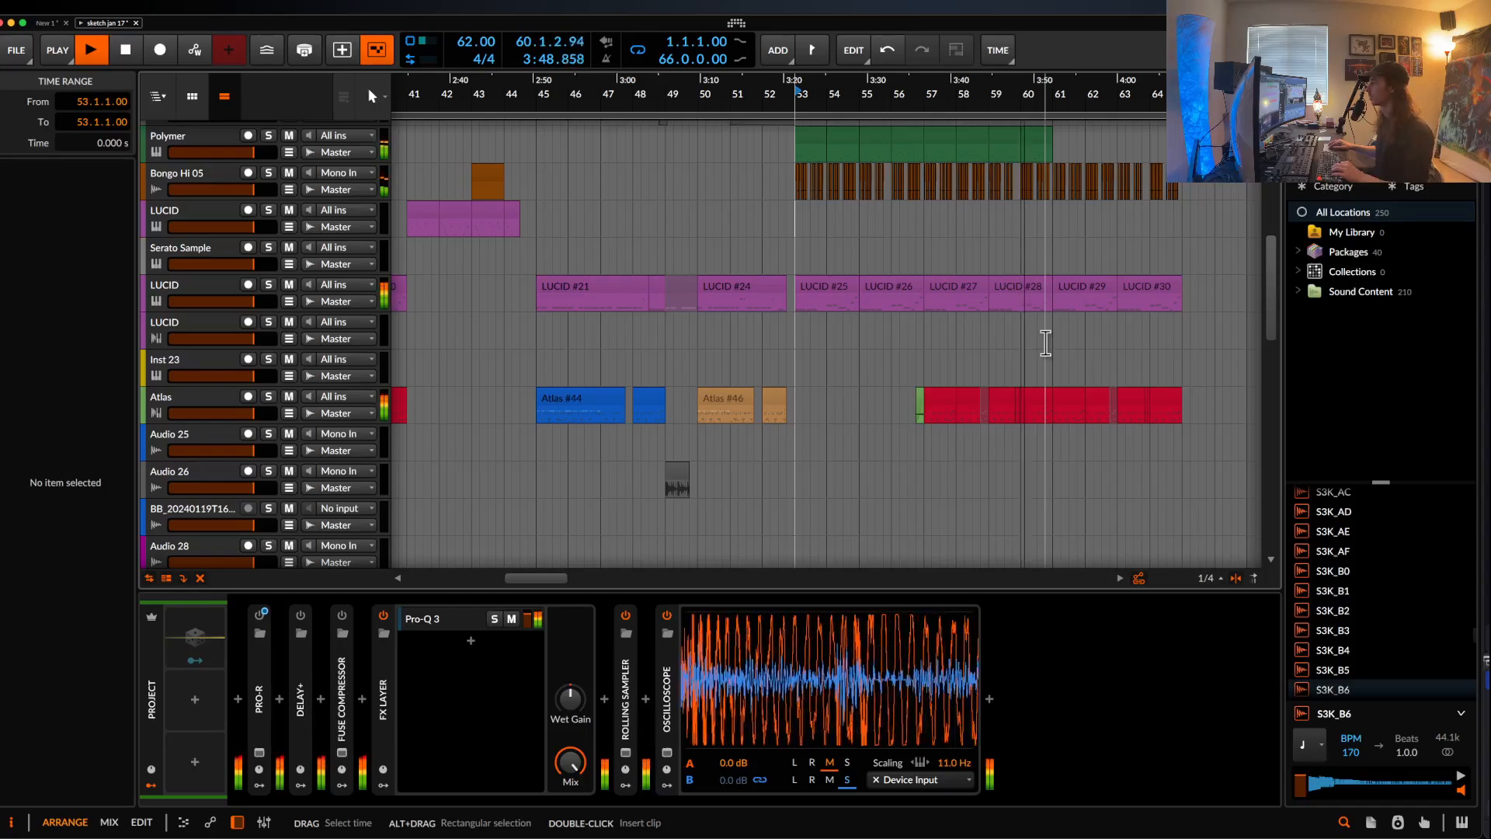
scroll(968, 360, right, 3)
scroll(971, 367, down, 1)
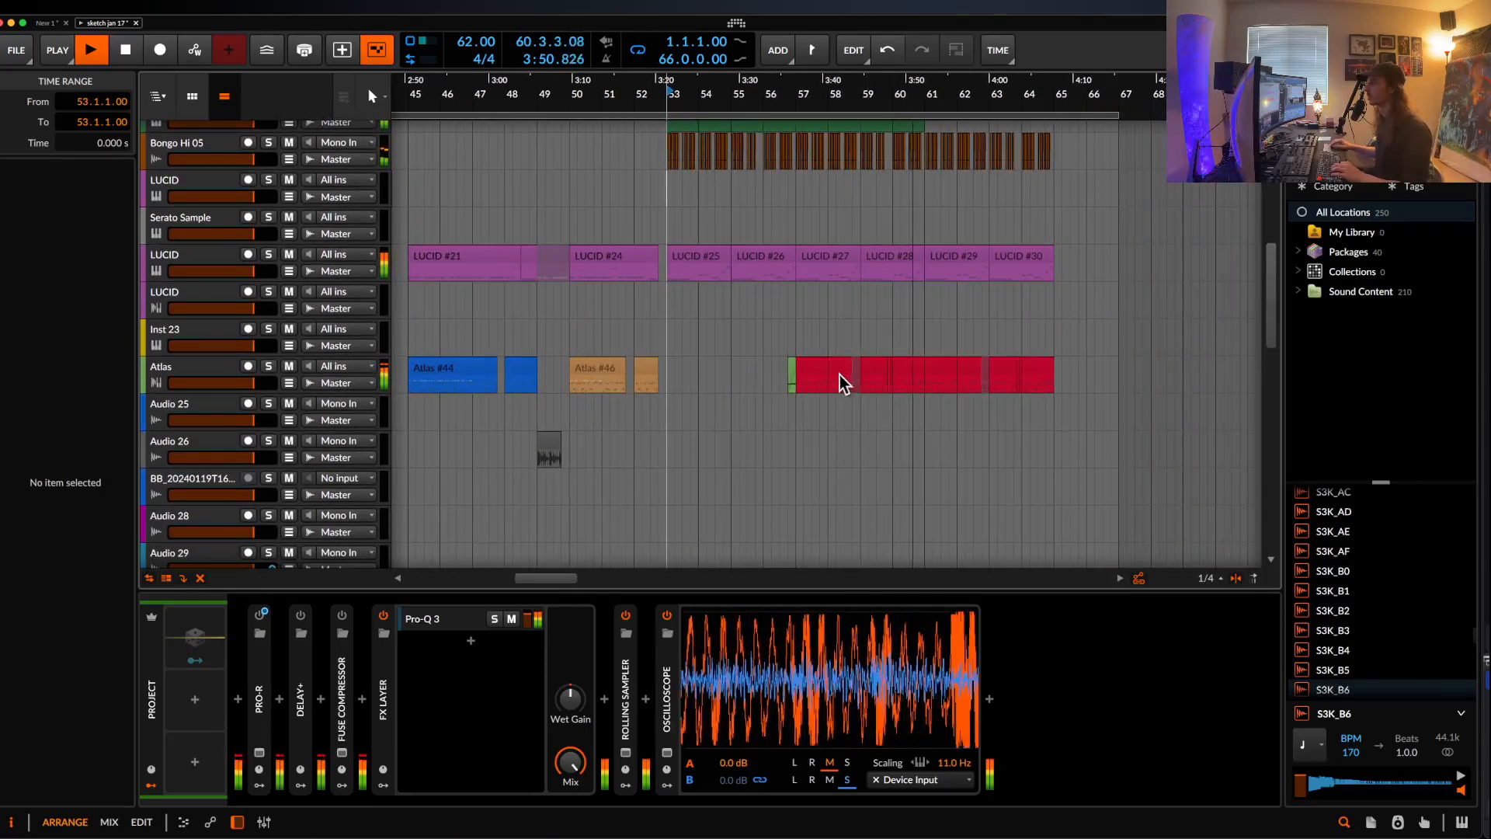
- Select the red Atlas clip at 57.1.1.00, stop playback, and set the playback start to 17.1.1.00 where the green Atlas clips begin
click(813, 371)
key(space)
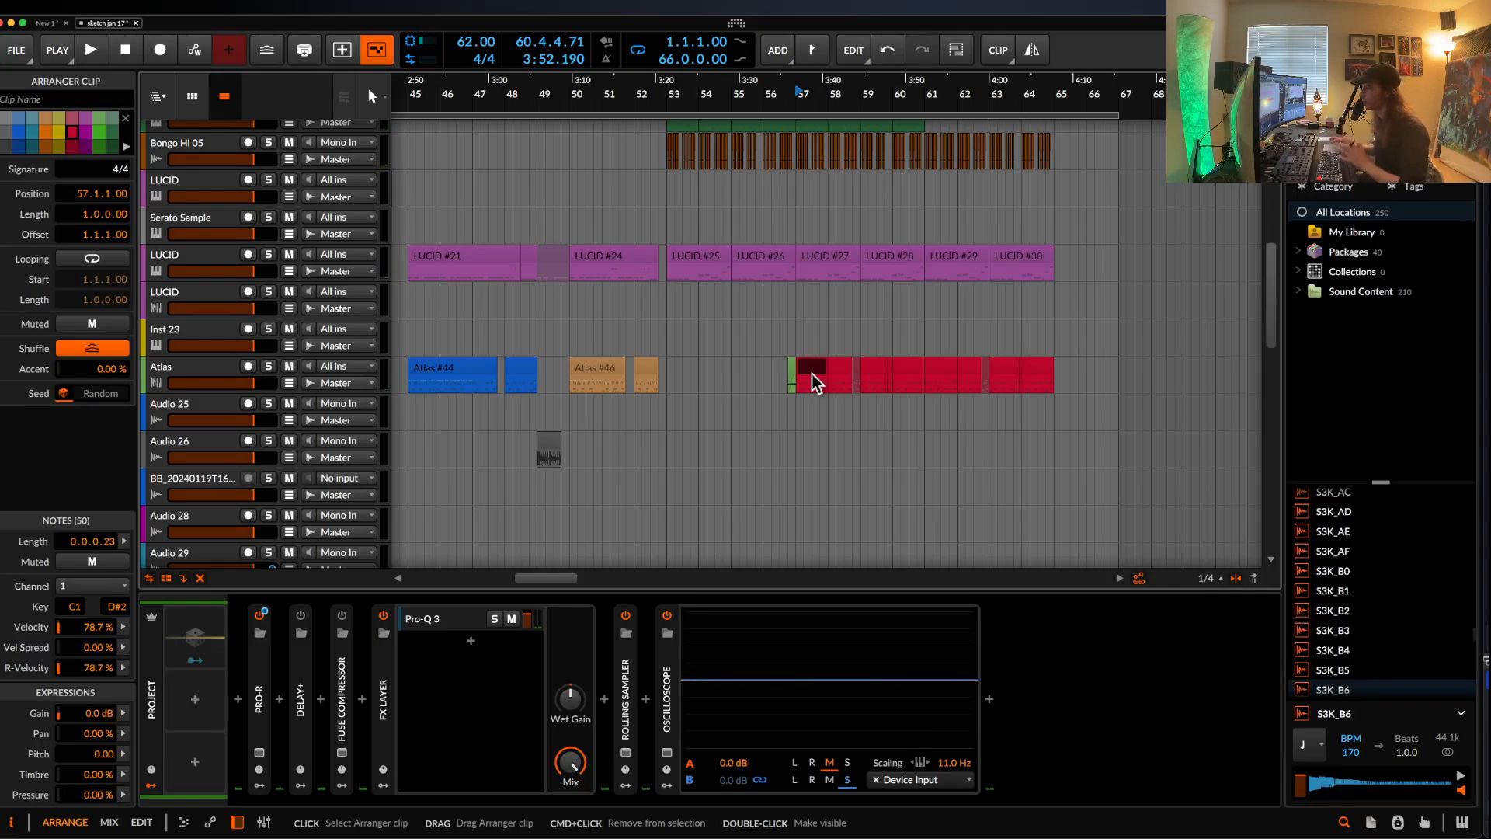
scroll(812, 380, down, 10)
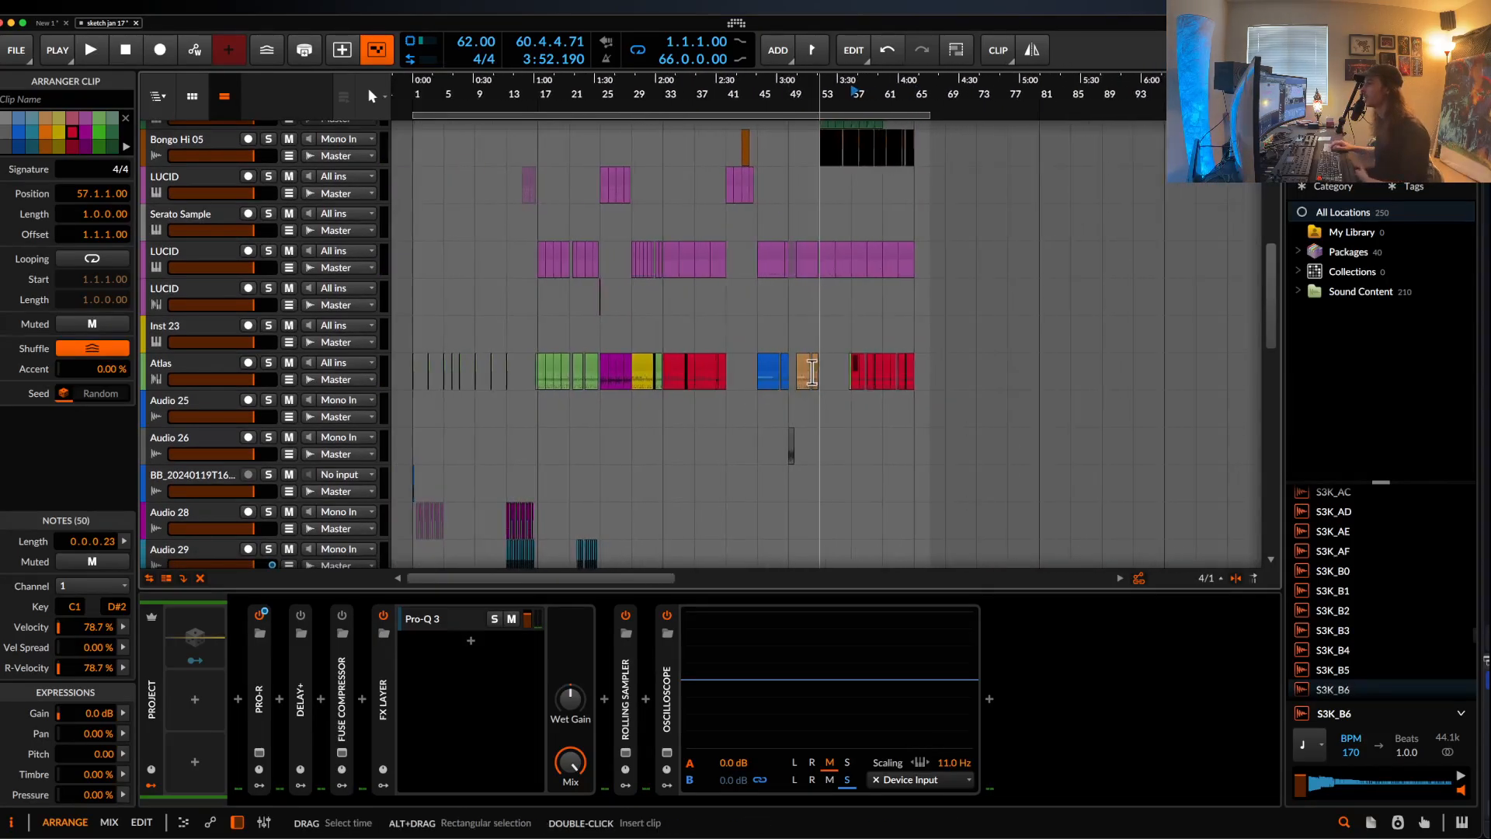
scroll(777, 369, up, 1)
click(537, 355)
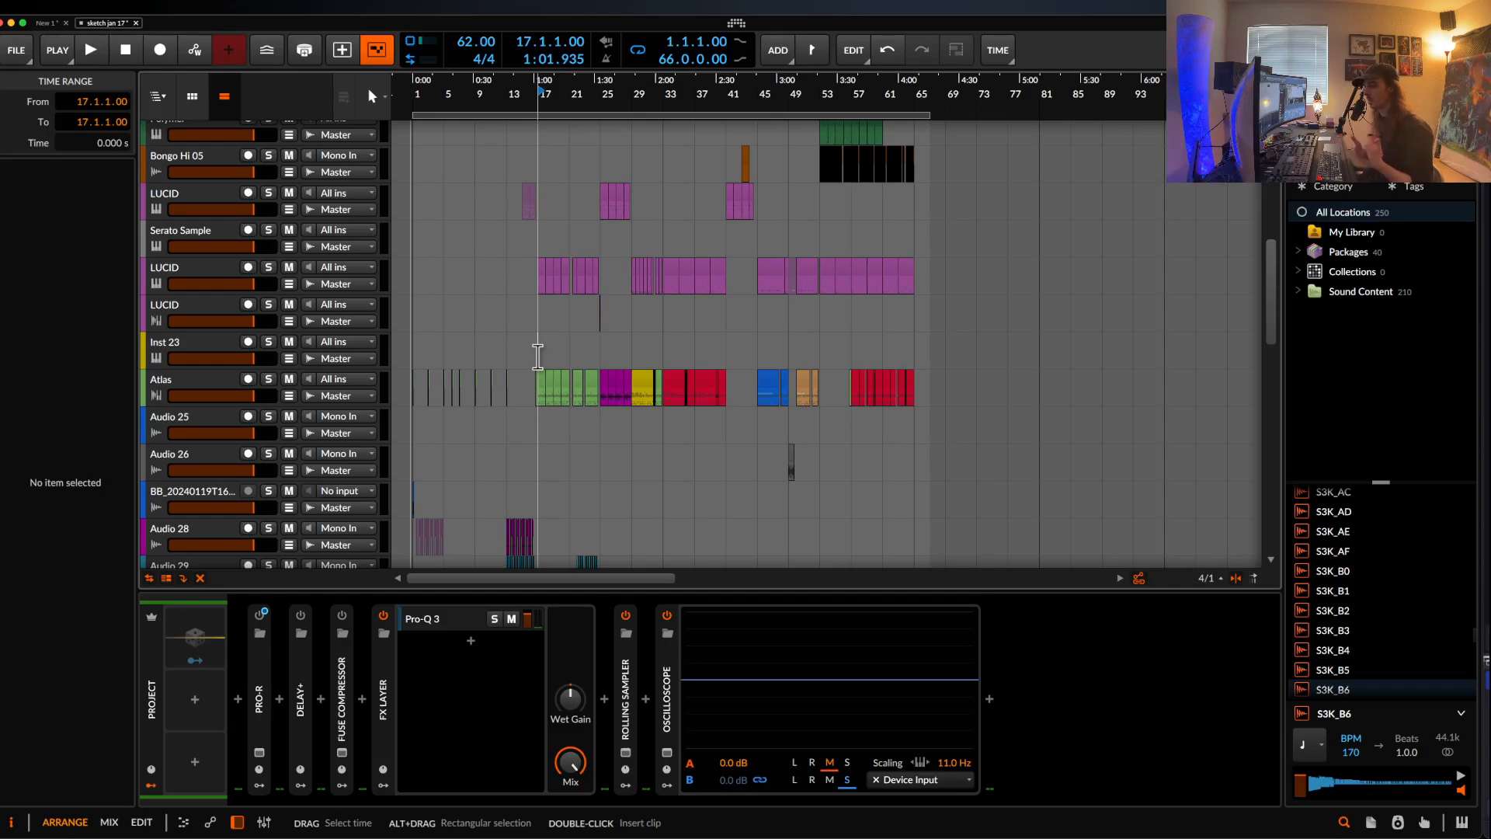
- Switch to the New 1 project and select the green Audio 4 #2 clip in the first A section at bar 29
click(48, 23)
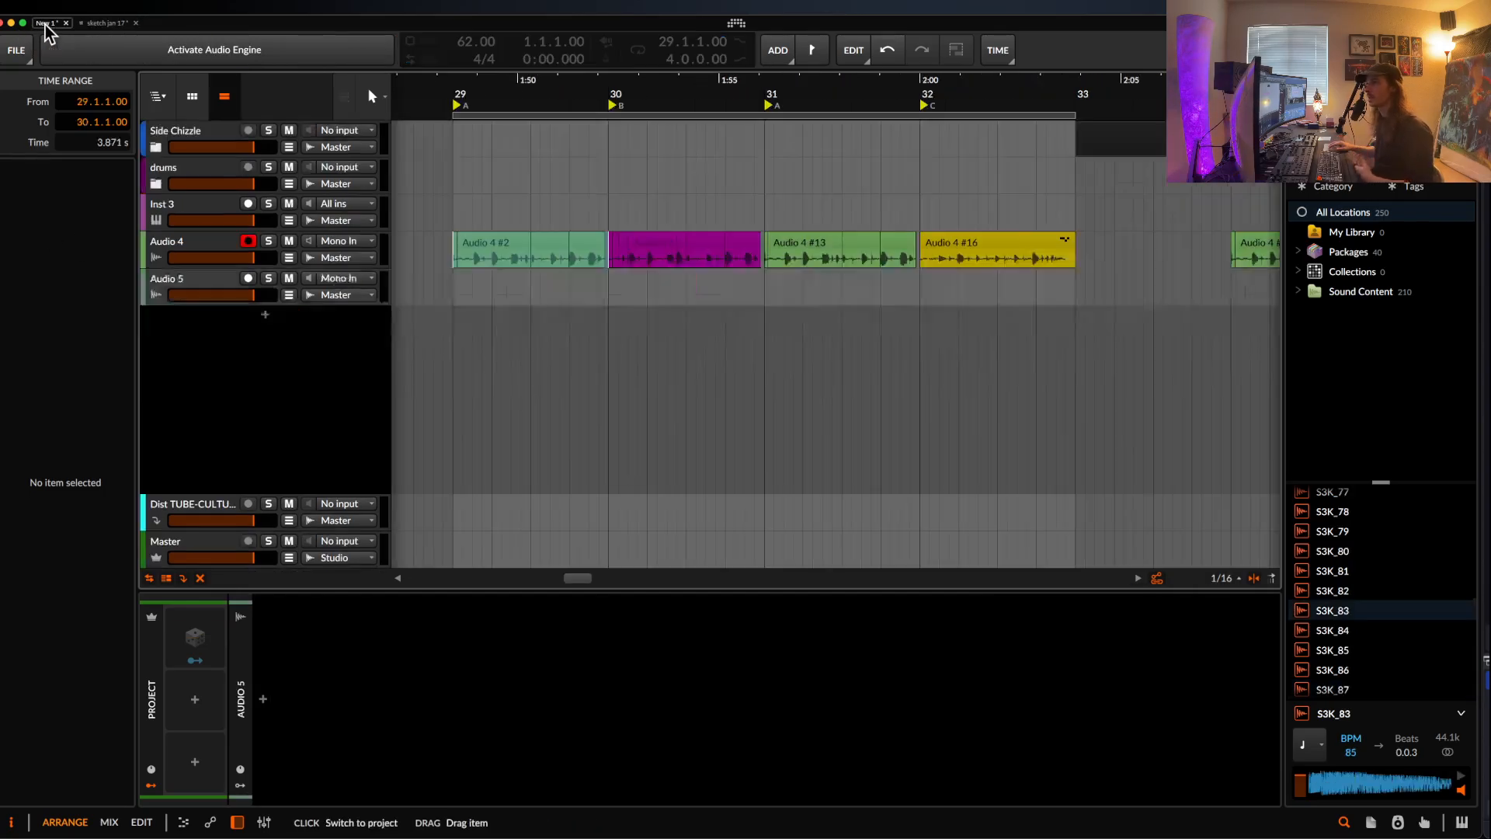
click(466, 237)
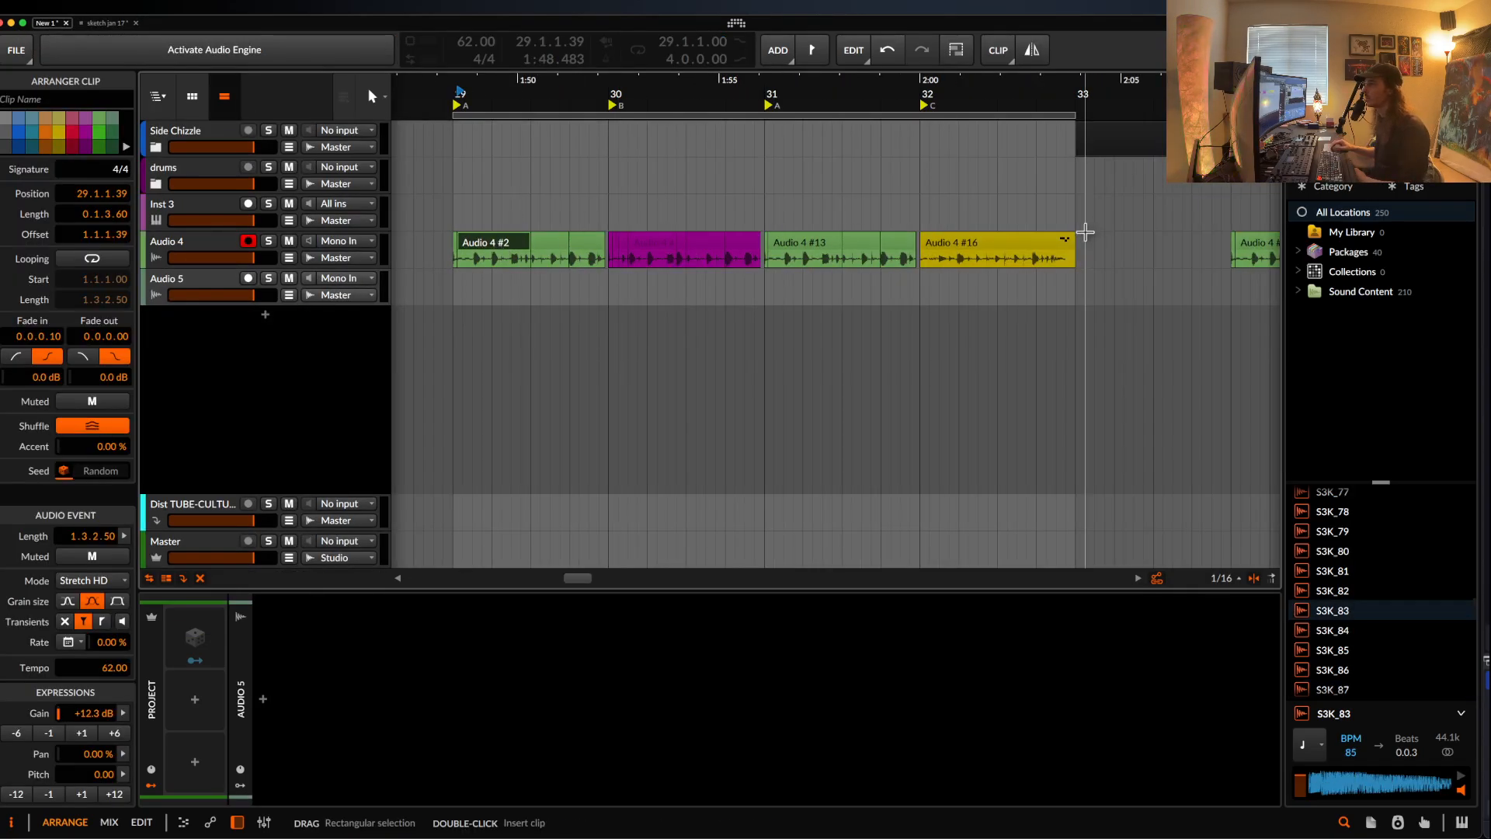